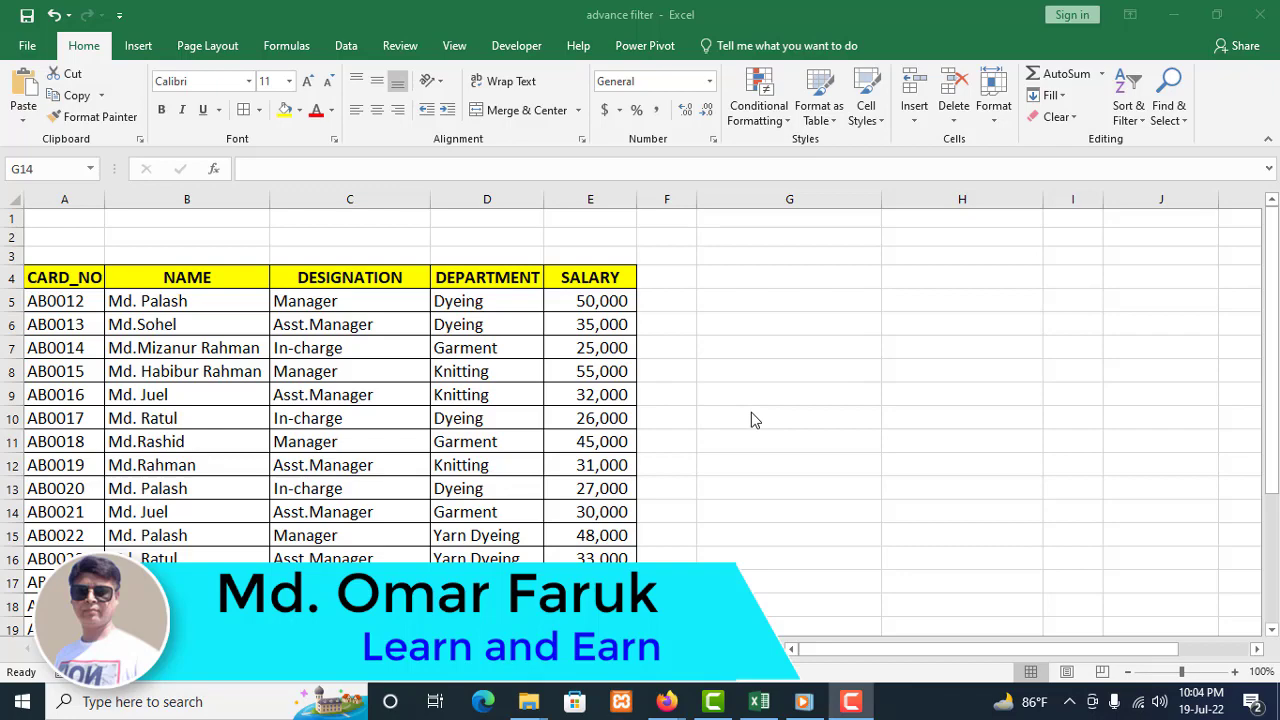
- Turn on filtering for the employee table's header row in row 4
{"action": "scroll", "coordinate": [751, 412], "scroll_direction": "down", "scroll_amount": 3}
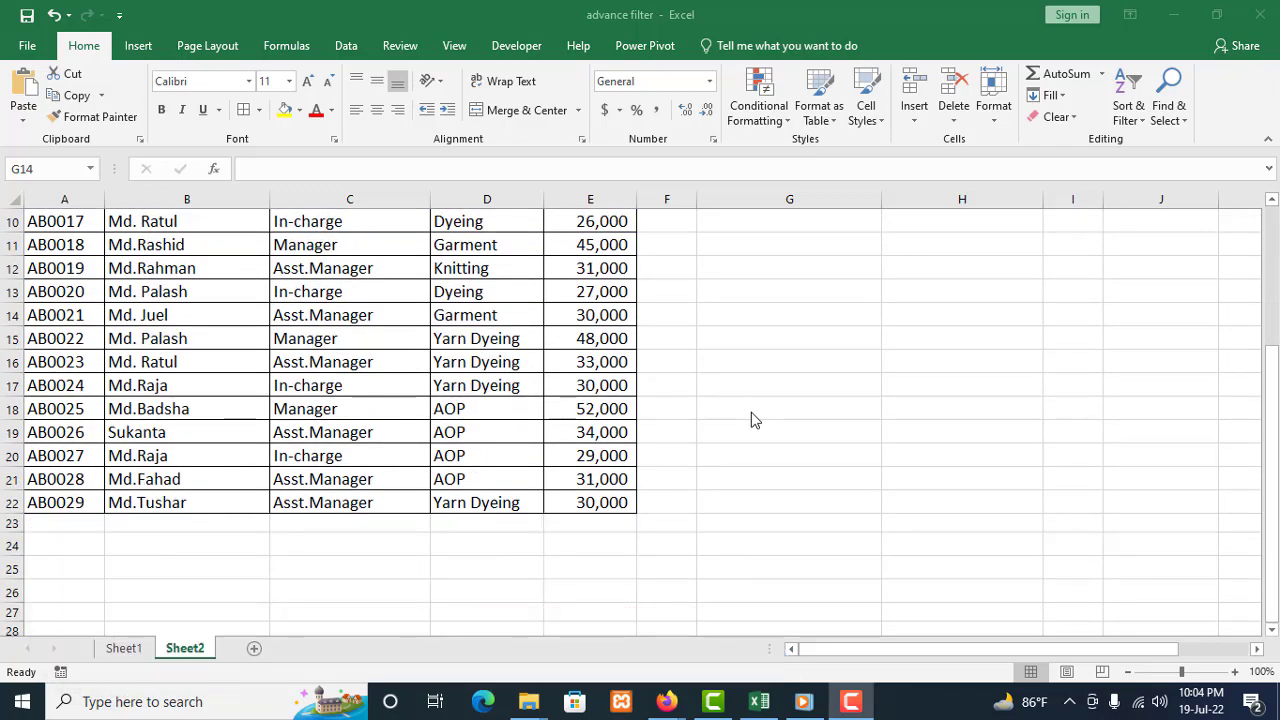
{"action": "scroll", "coordinate": [751, 412], "scroll_direction": "up", "scroll_amount": 3}
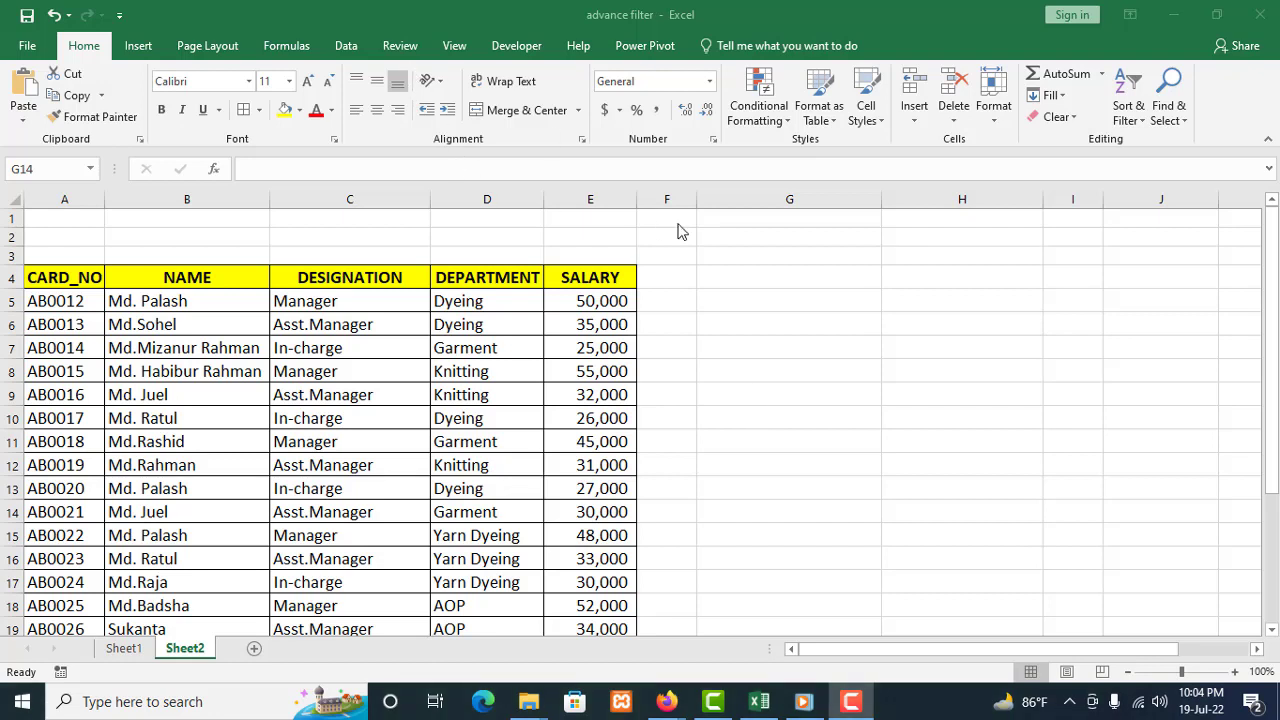
{"action": "left_click", "coordinate": [346, 50]}
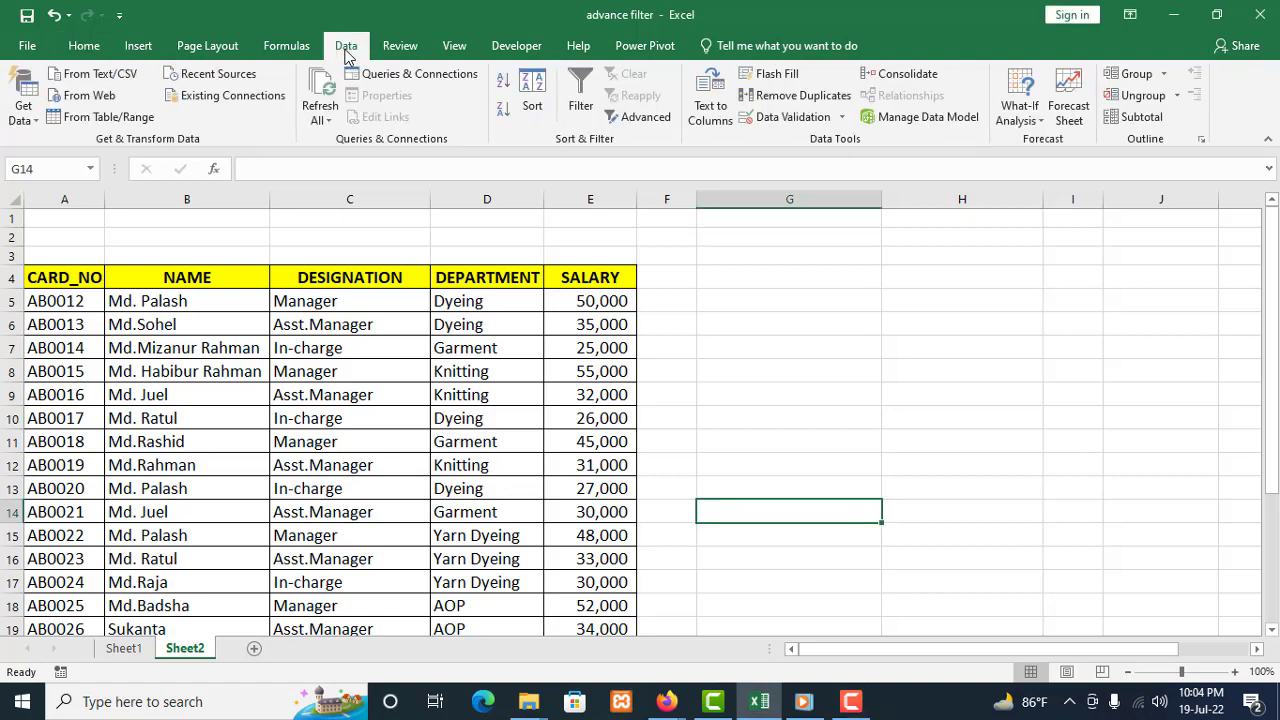
{"action": "left_click", "coordinate": [77, 279]}
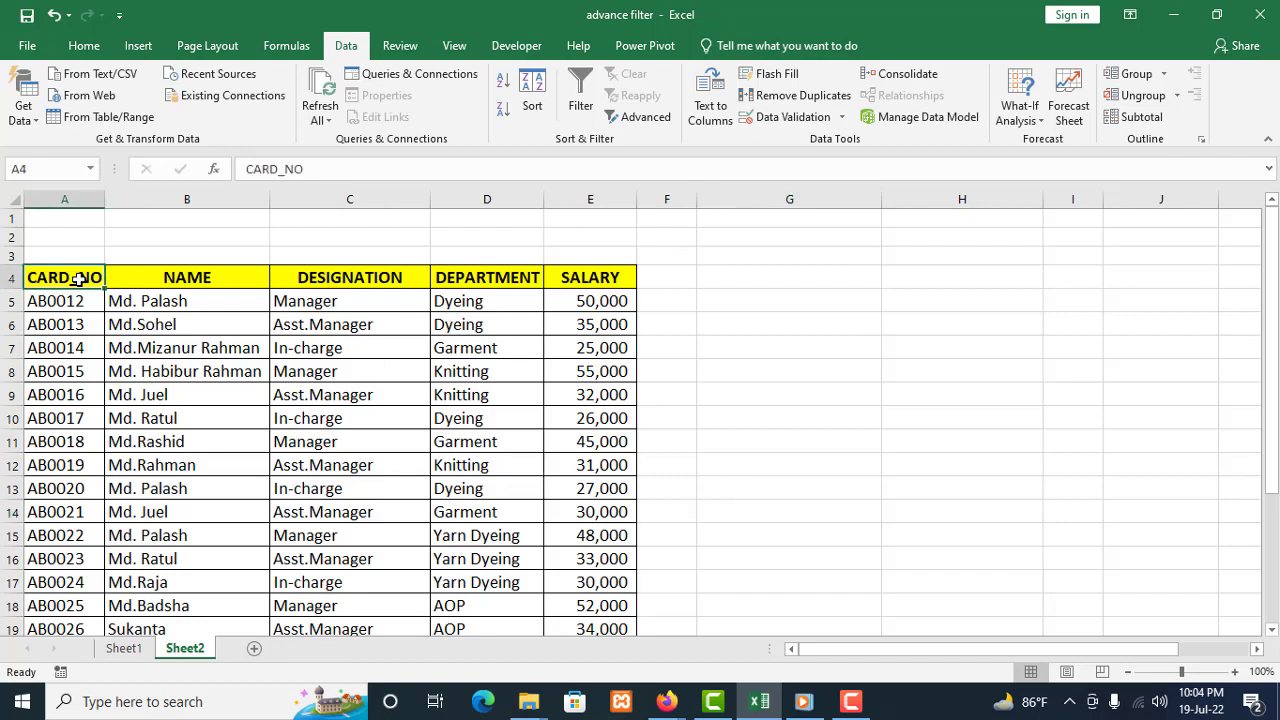
{"action": "left_click", "coordinate": [575, 110]}
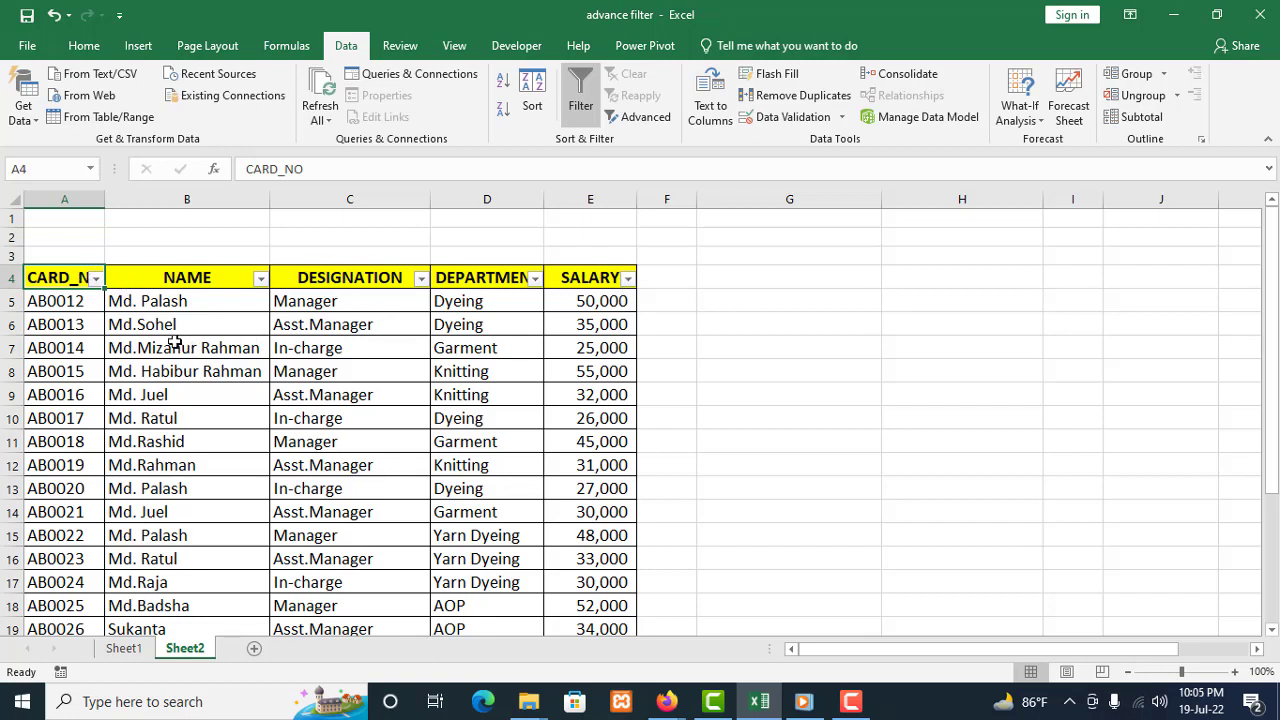
- Filter the NAME column to show only the employee in row 8
{"action": "left_click", "coordinate": [258, 280]}
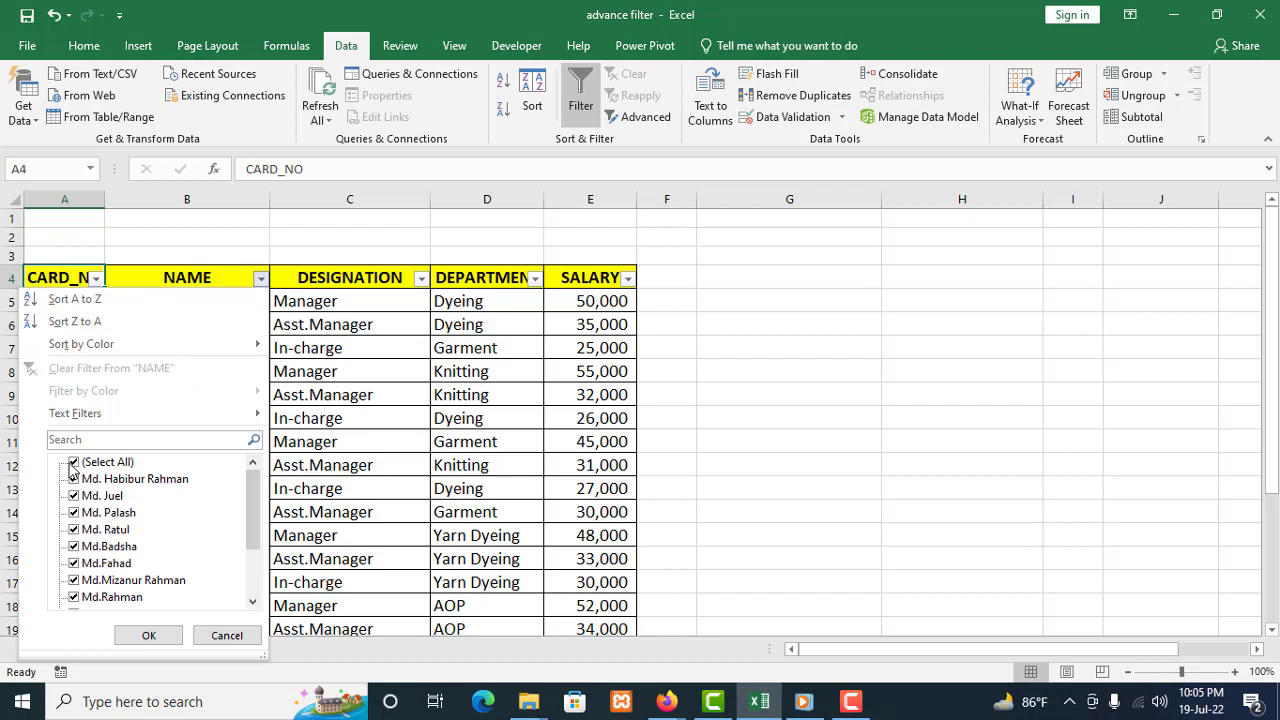
{"action": "left_click", "coordinate": [74, 462]}
{"action": "left_click", "coordinate": [74, 479]}
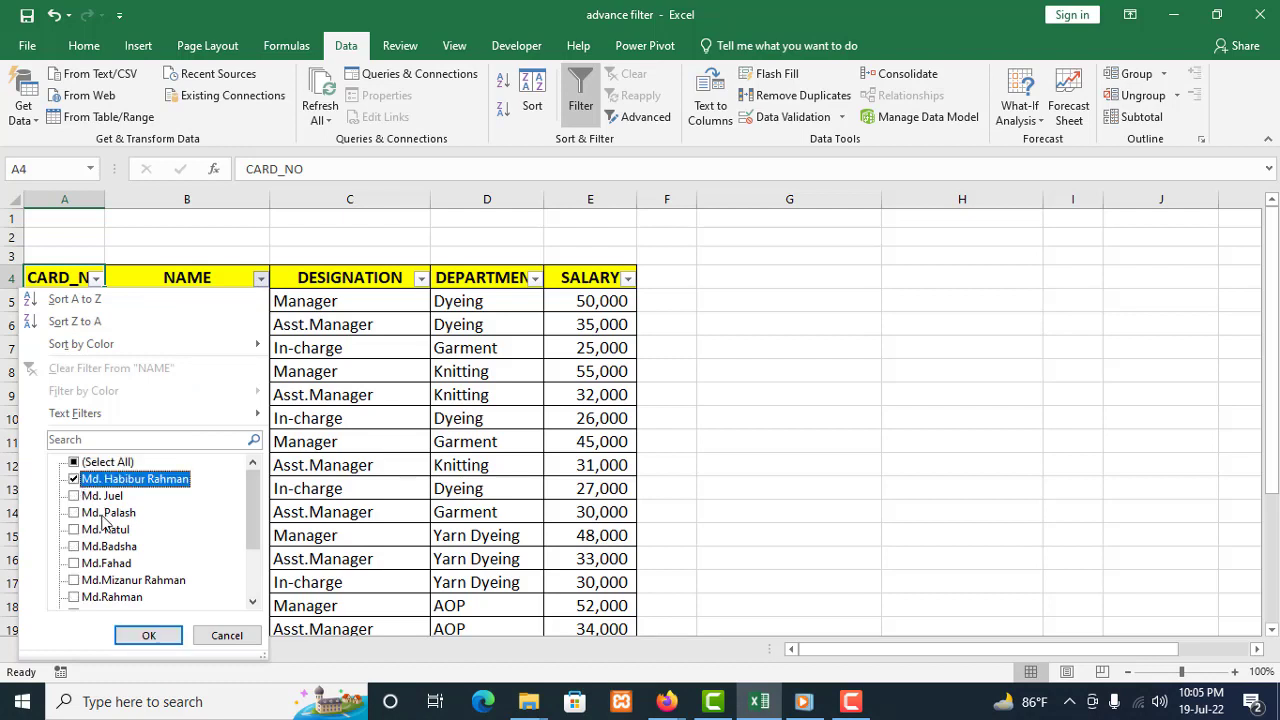
{"action": "left_click", "coordinate": [149, 635]}
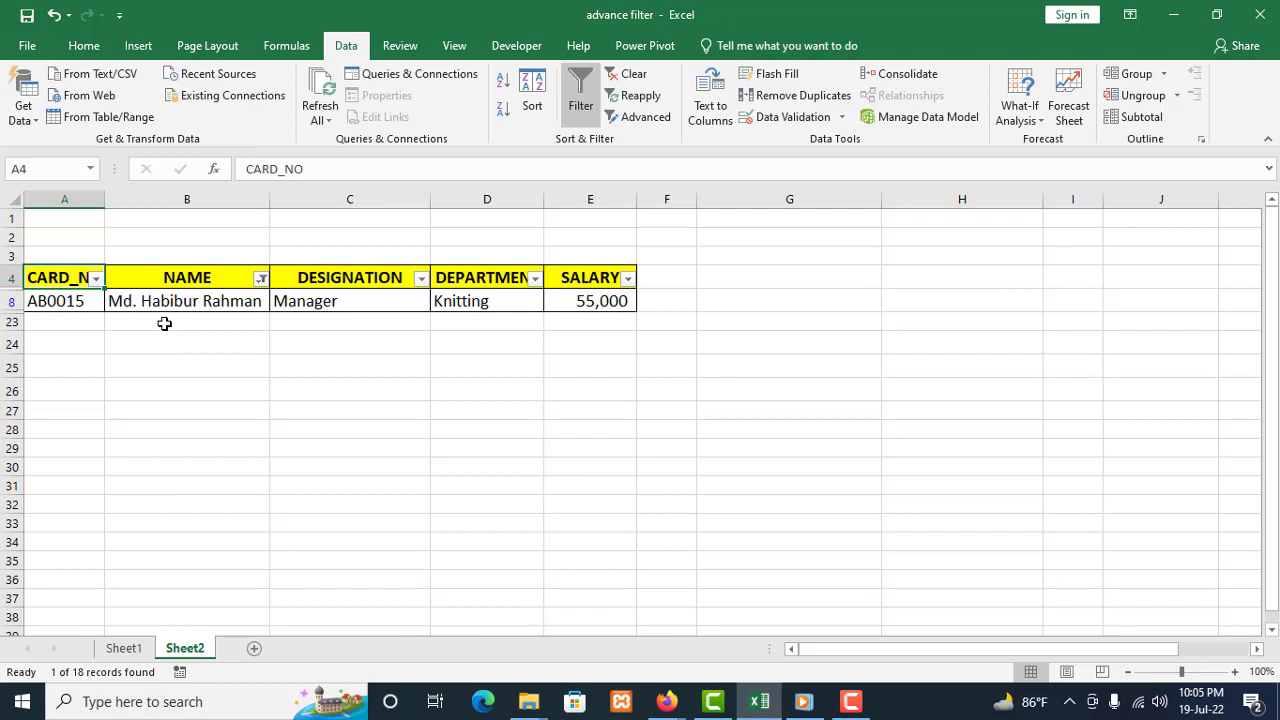
- Reselect all entries in the NAME filter to show every employee record
{"action": "left_click", "coordinate": [261, 278]}
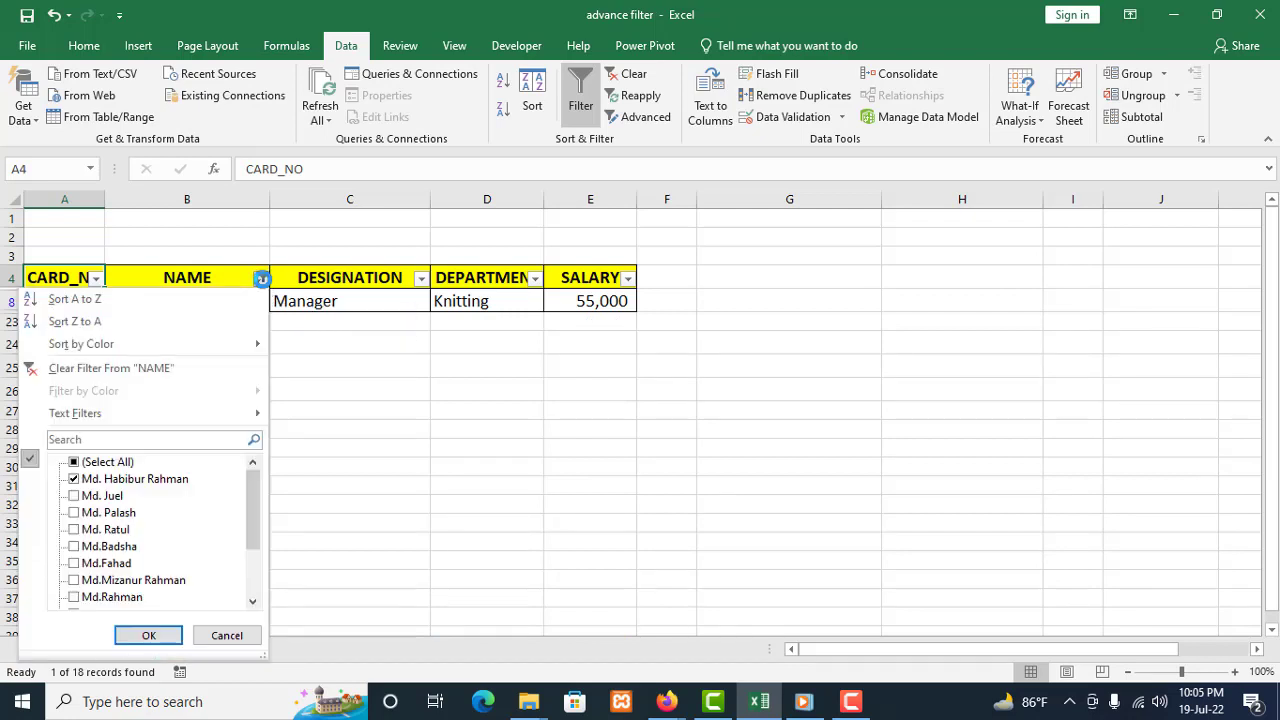
{"action": "left_click", "coordinate": [120, 463]}
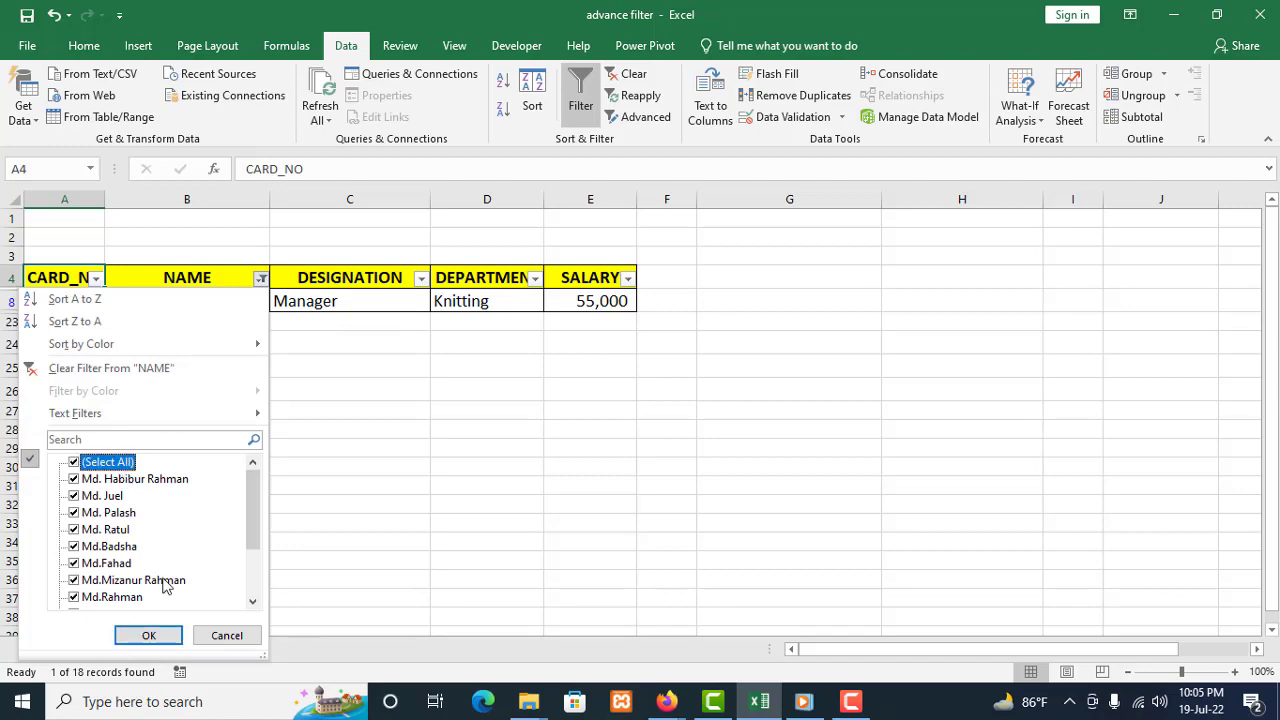
{"action": "left_click", "coordinate": [148, 636]}
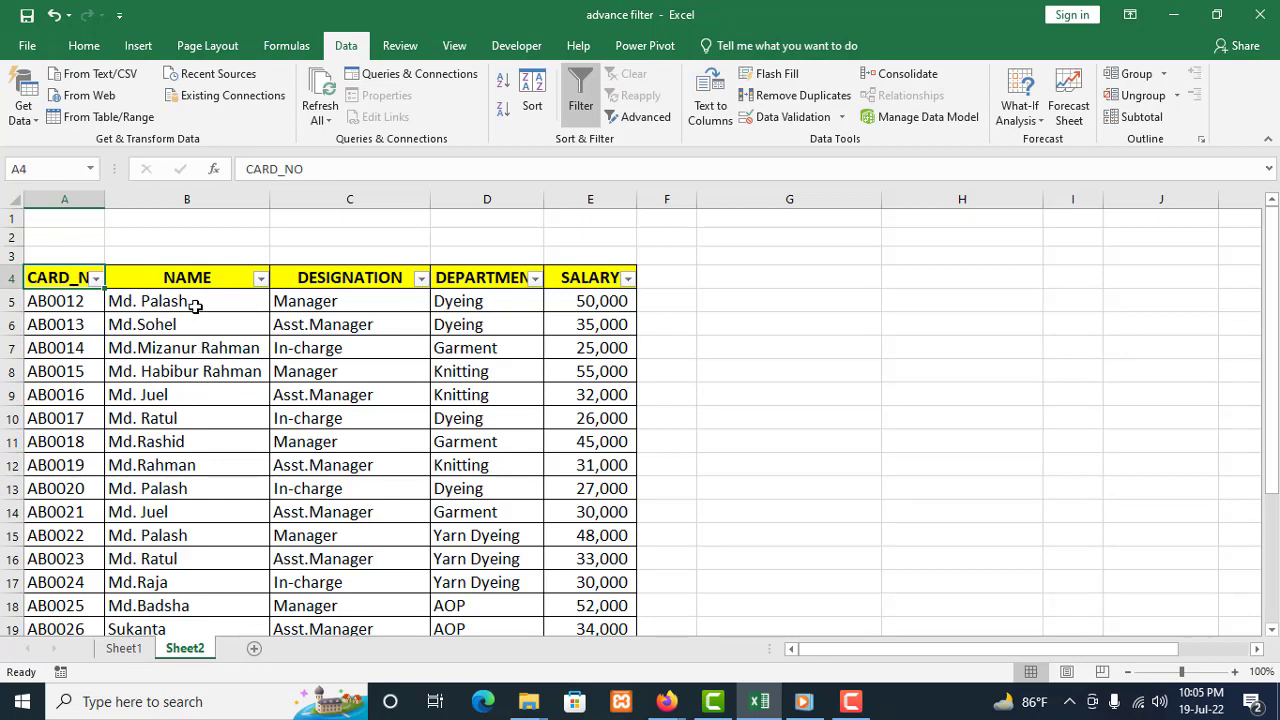
- Filter the NAME column to show only records with the employee name found in row 5
{"action": "scroll", "coordinate": [197, 403], "scroll_direction": "down", "scroll_amount": 2}
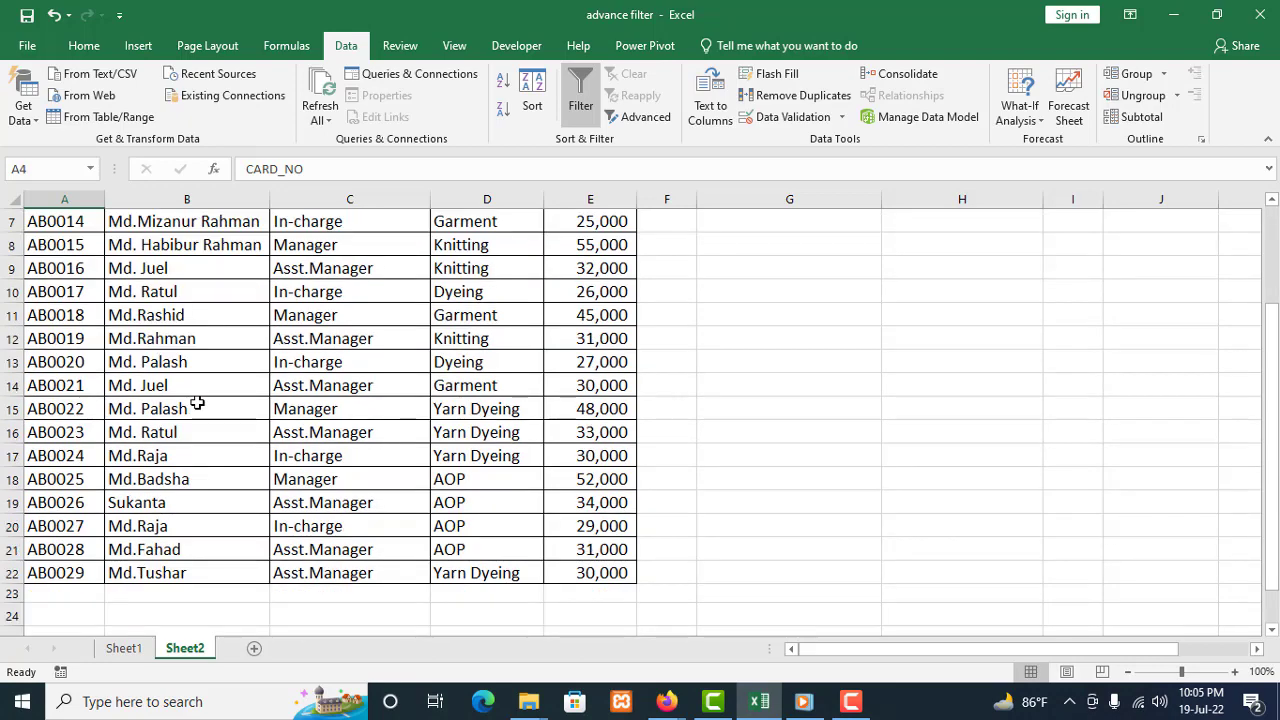
{"action": "scroll", "coordinate": [197, 403], "scroll_direction": "up", "scroll_amount": 2}
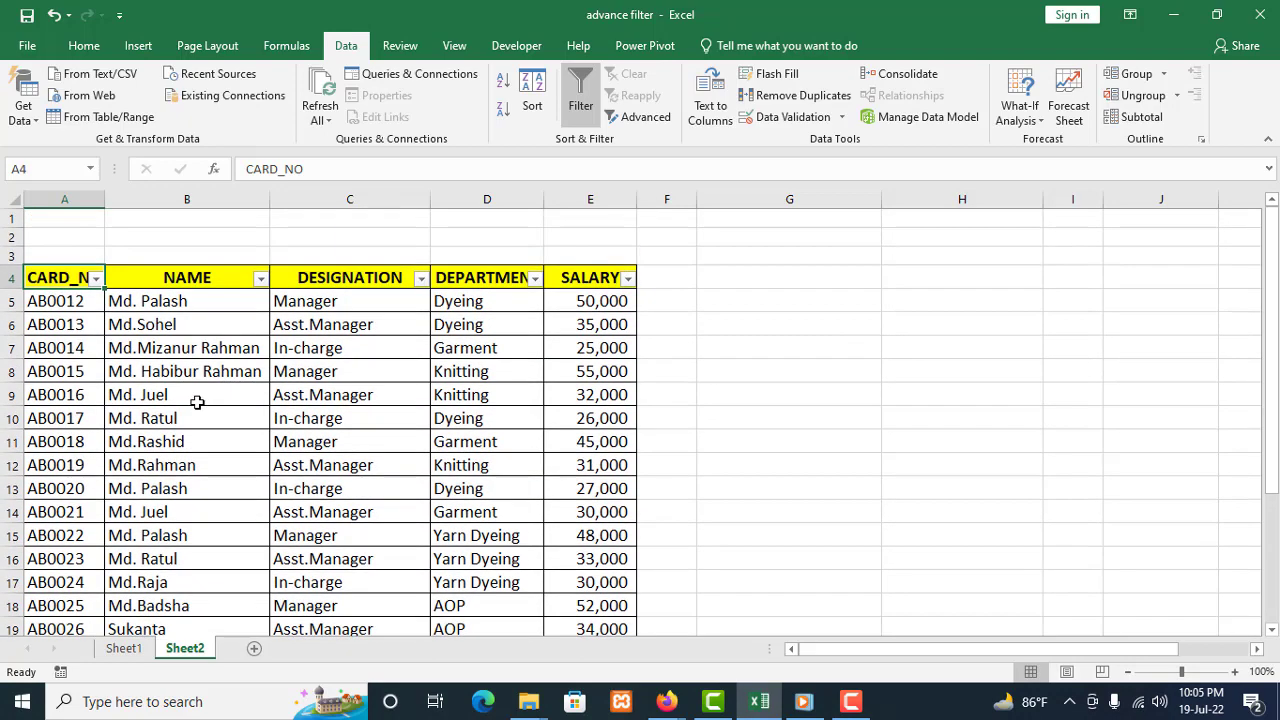
{"action": "left_click", "coordinate": [260, 279]}
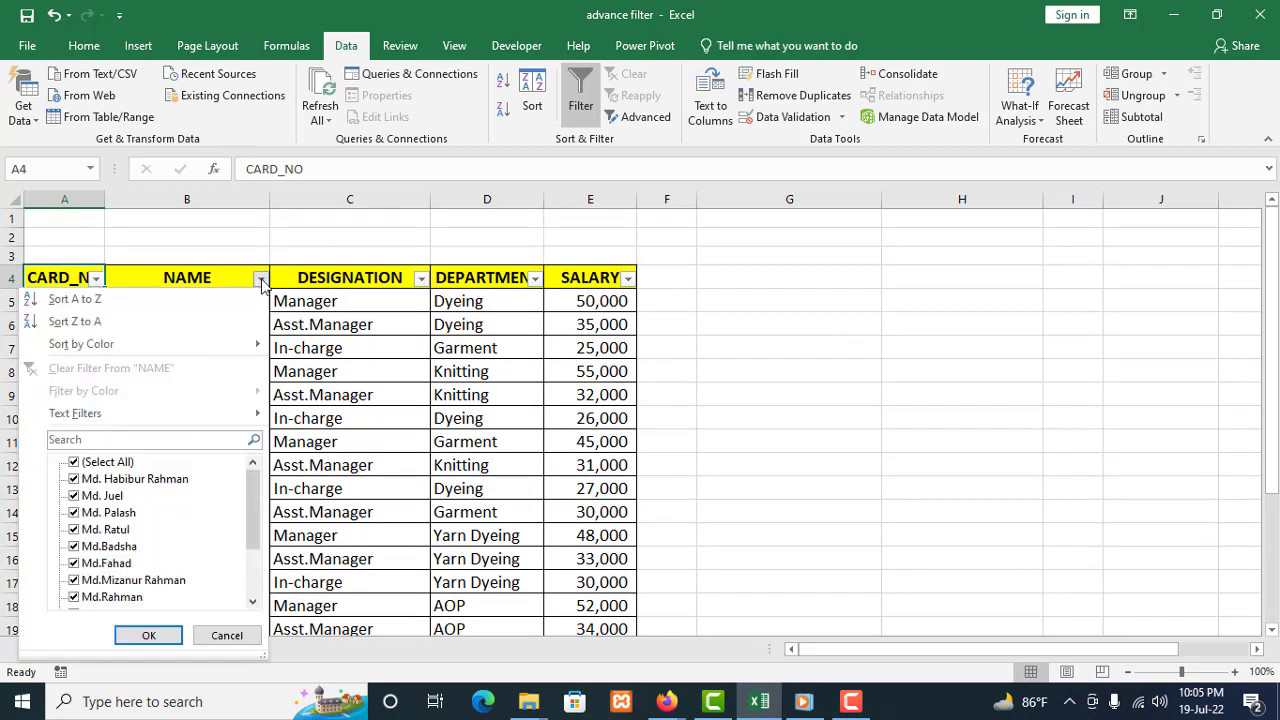
{"action": "left_click", "coordinate": [78, 464]}
{"action": "left_click", "coordinate": [74, 513]}
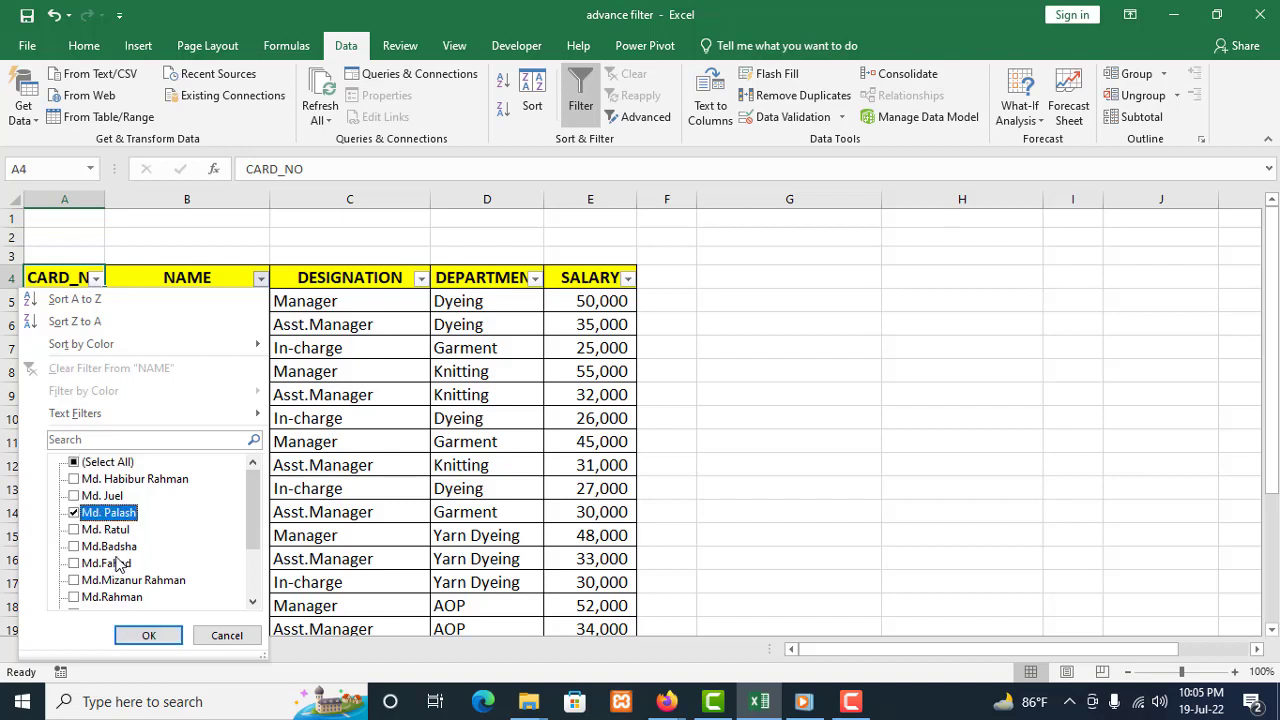
{"action": "left_click", "coordinate": [152, 632]}
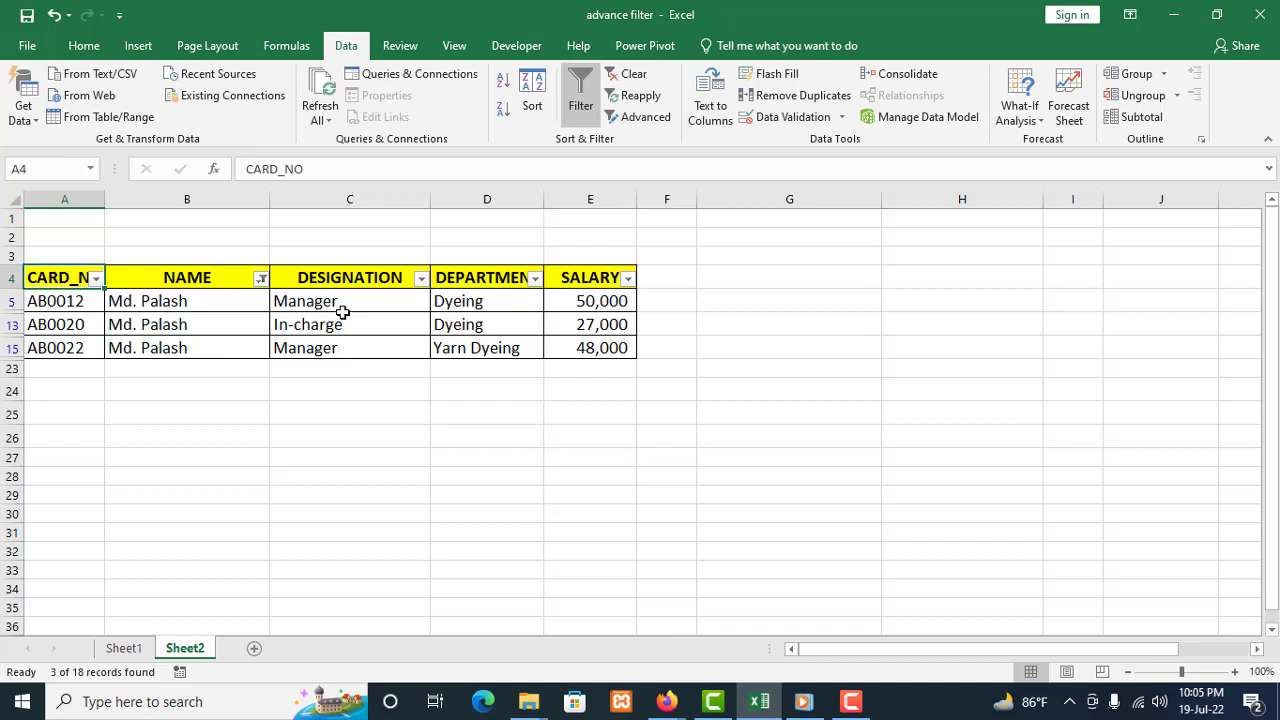
- Filter the DESIGNATION column to Manager only, on top of the existing name filter
{"action": "left_click", "coordinate": [421, 279]}
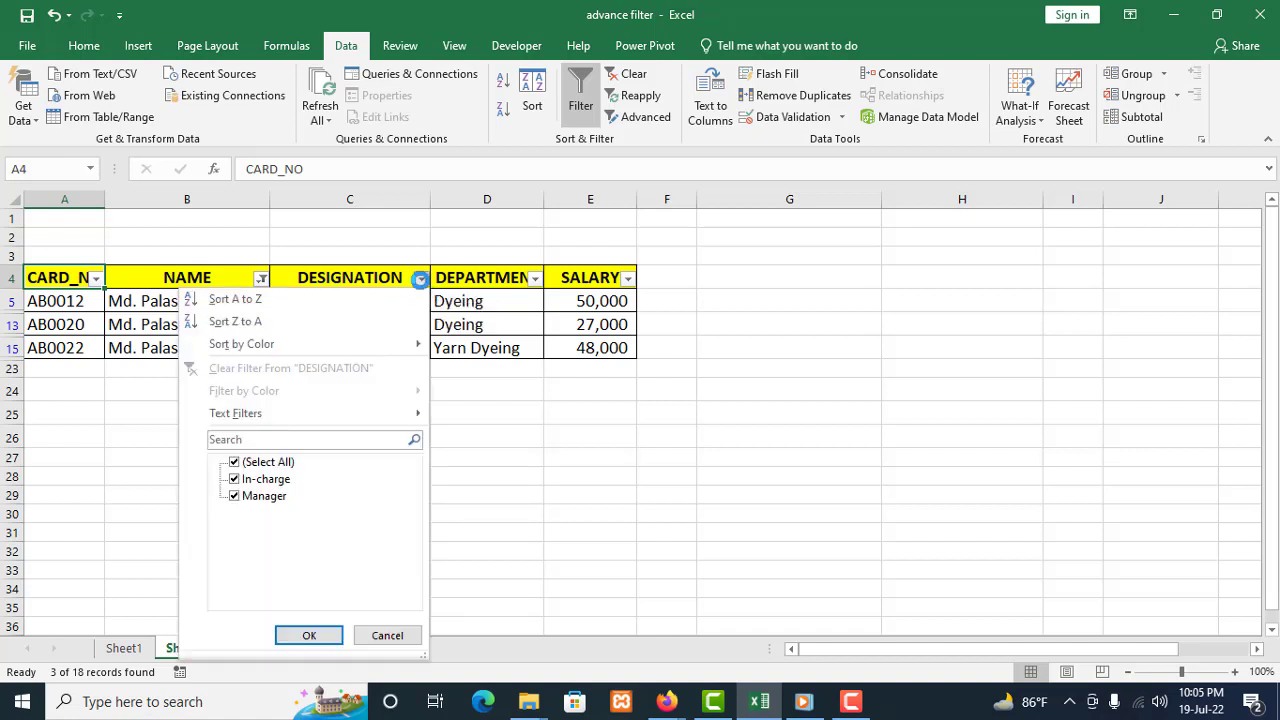
{"action": "left_click", "coordinate": [236, 463]}
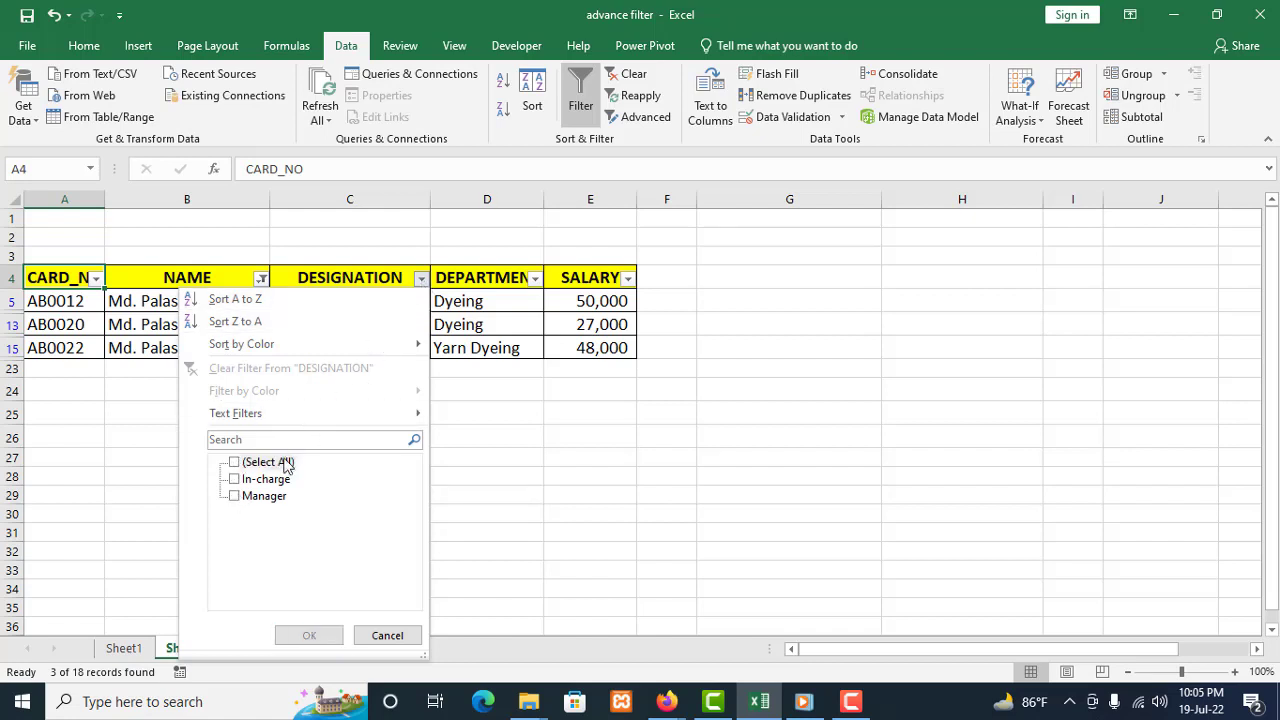
{"action": "left_click", "coordinate": [235, 497]}
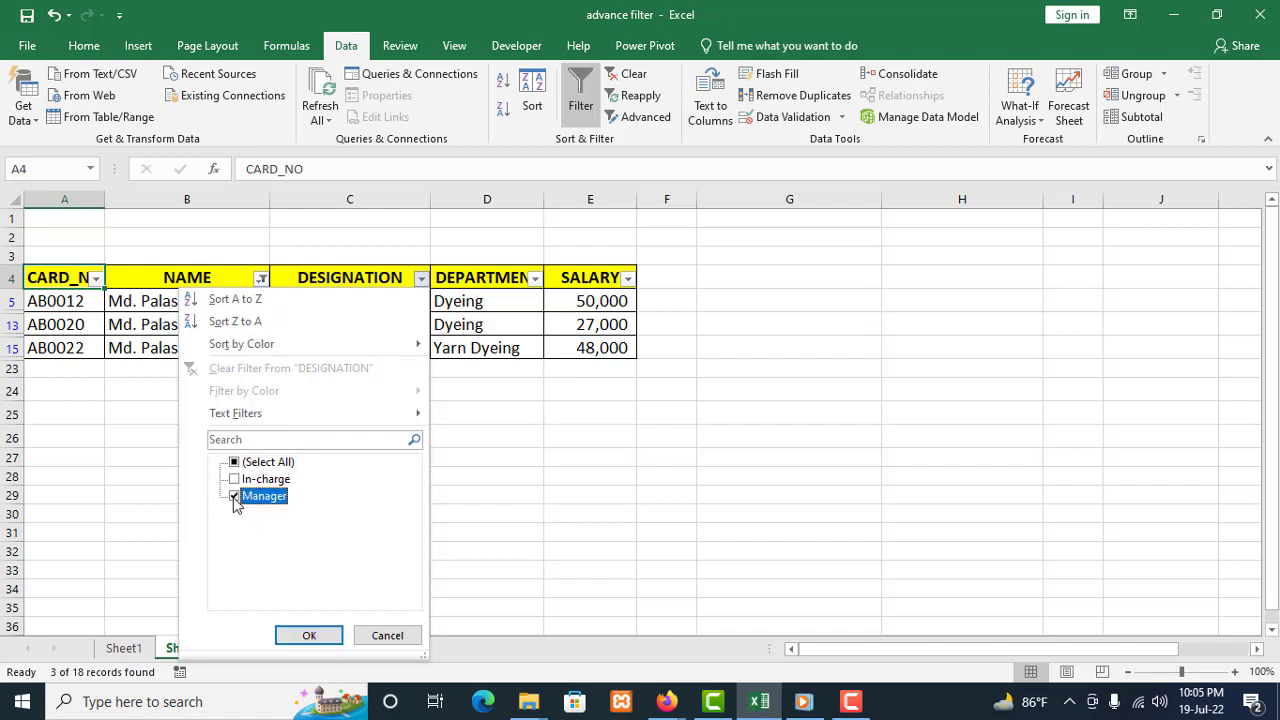
{"action": "left_click", "coordinate": [314, 641]}
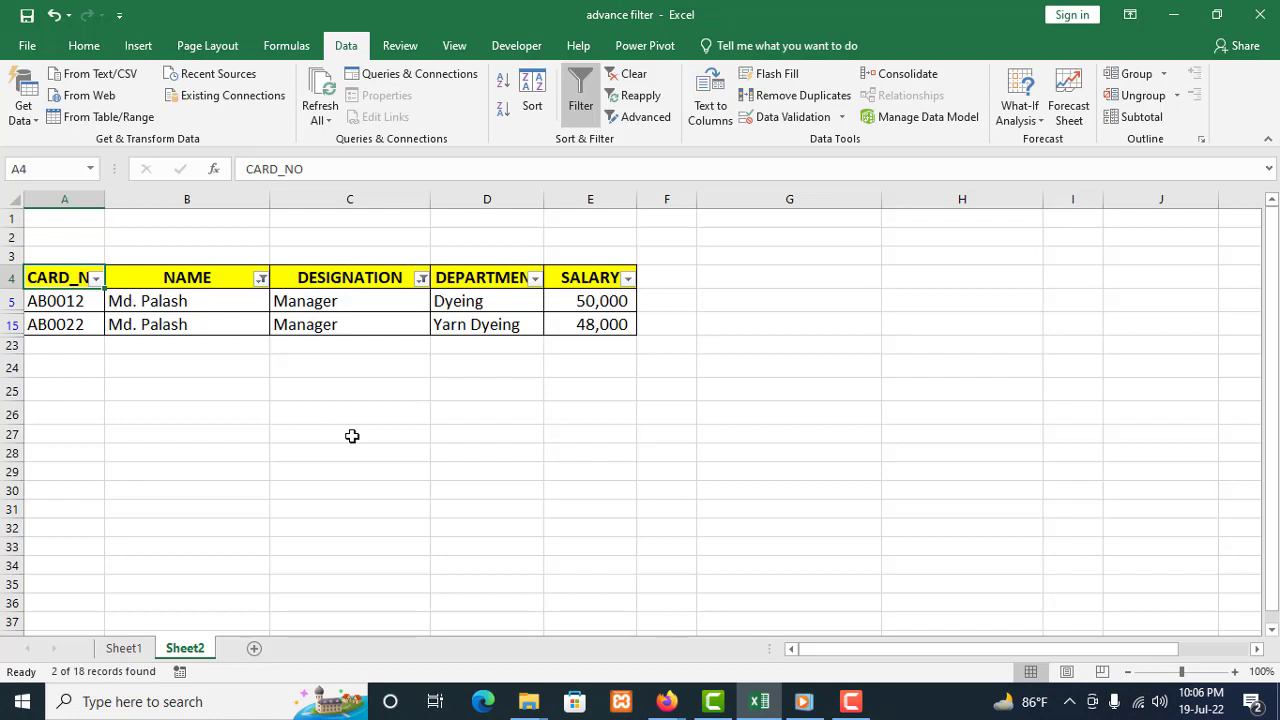
- Select all names in the NAME filter while keeping the designation filter on Manager
{"action": "left_click", "coordinate": [262, 280]}
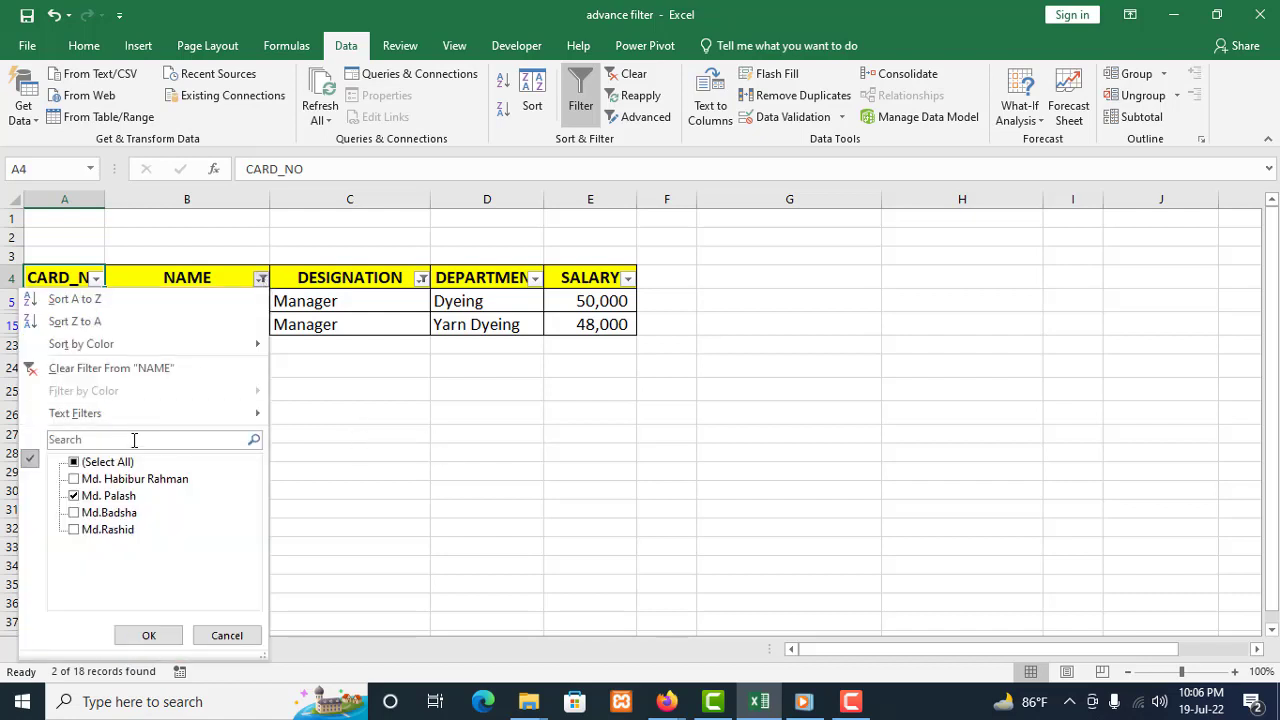
{"action": "left_click", "coordinate": [118, 462]}
{"action": "left_click", "coordinate": [150, 635]}
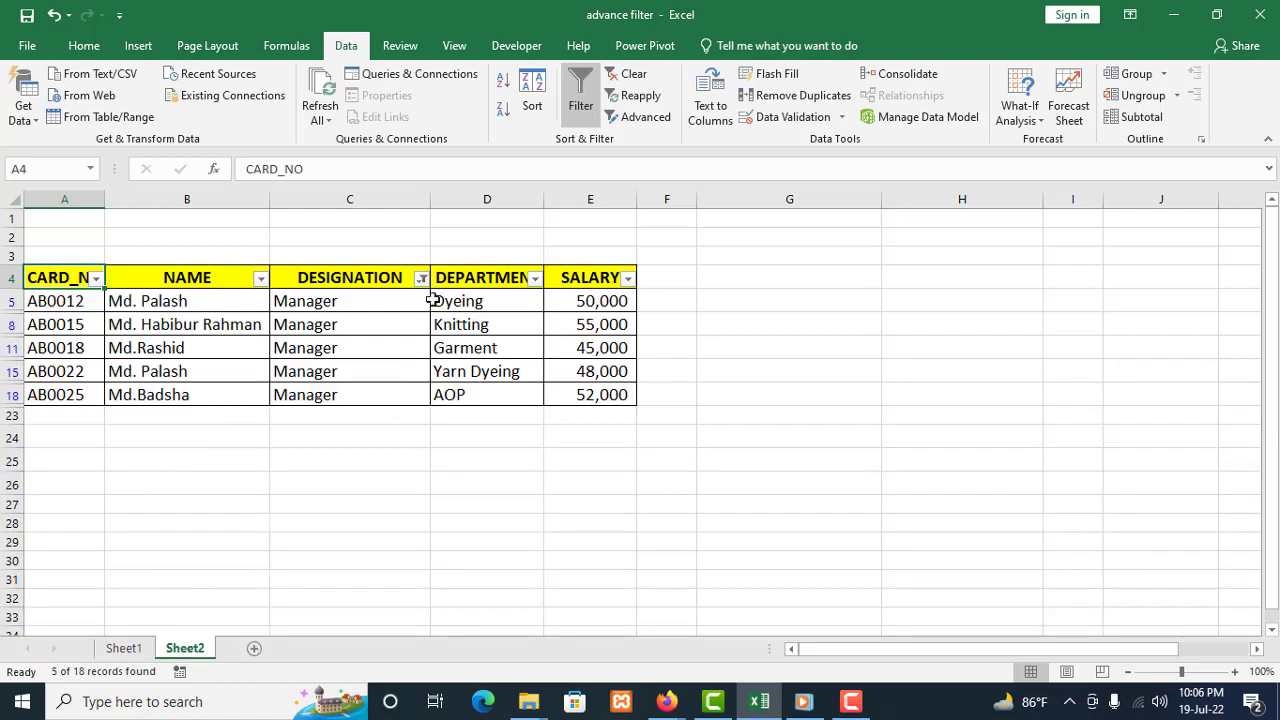
- Include Asst.Manager and In-charge in the DESIGNATION filter, and turn off filtering for the table
{"action": "left_click", "coordinate": [419, 278]}
{"action": "left_click", "coordinate": [275, 479]}
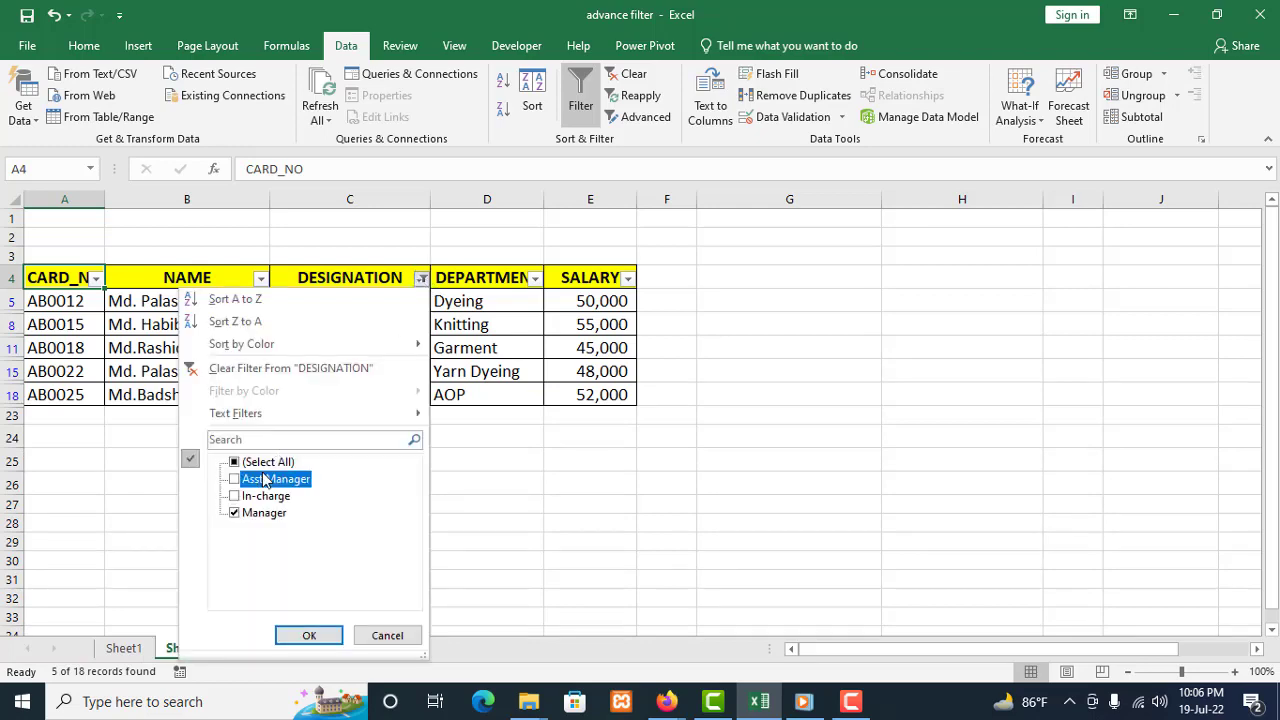
{"action": "left_click", "coordinate": [266, 496]}
{"action": "left_click", "coordinate": [309, 636]}
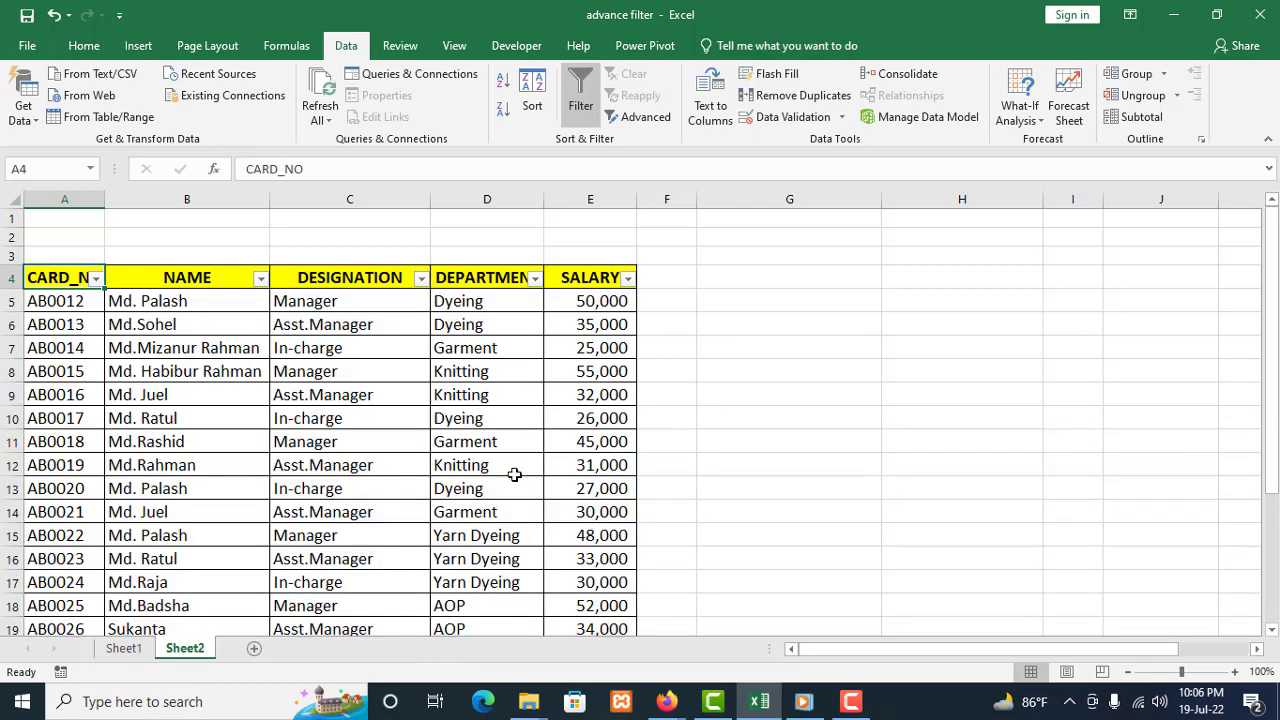
{"action": "left_click", "coordinate": [144, 284]}
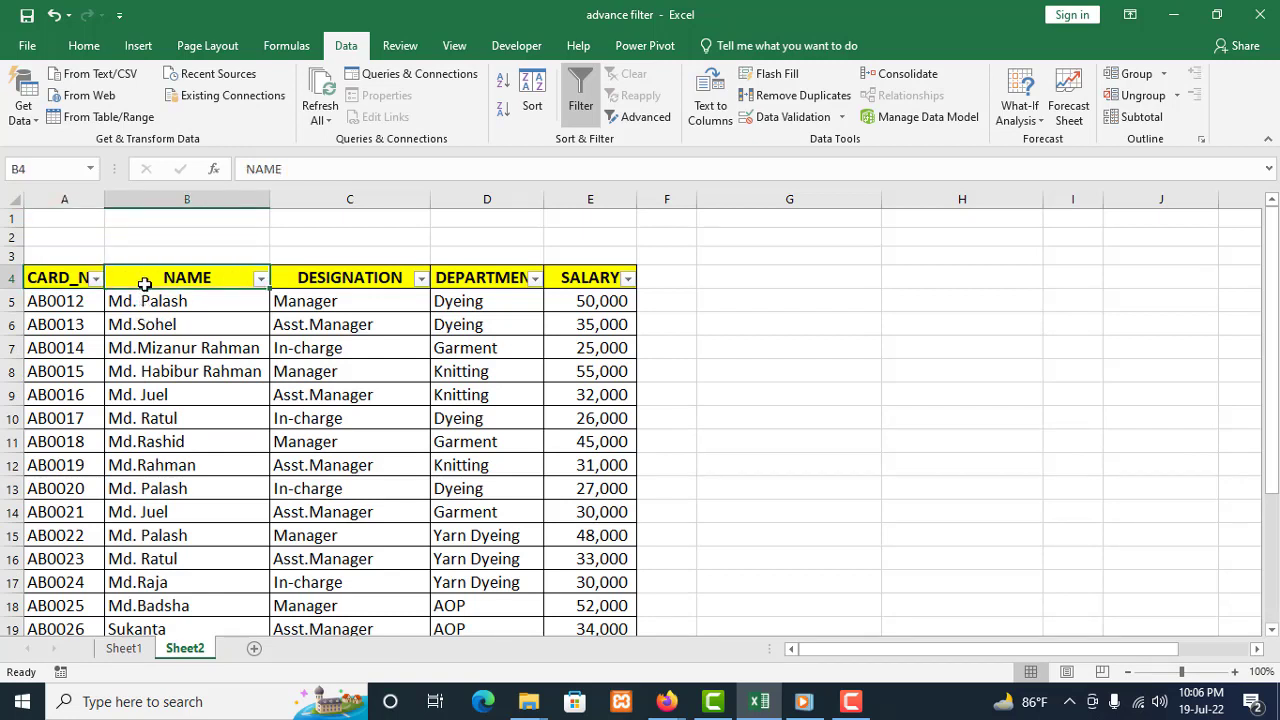
{"action": "left_click", "coordinate": [579, 101]}
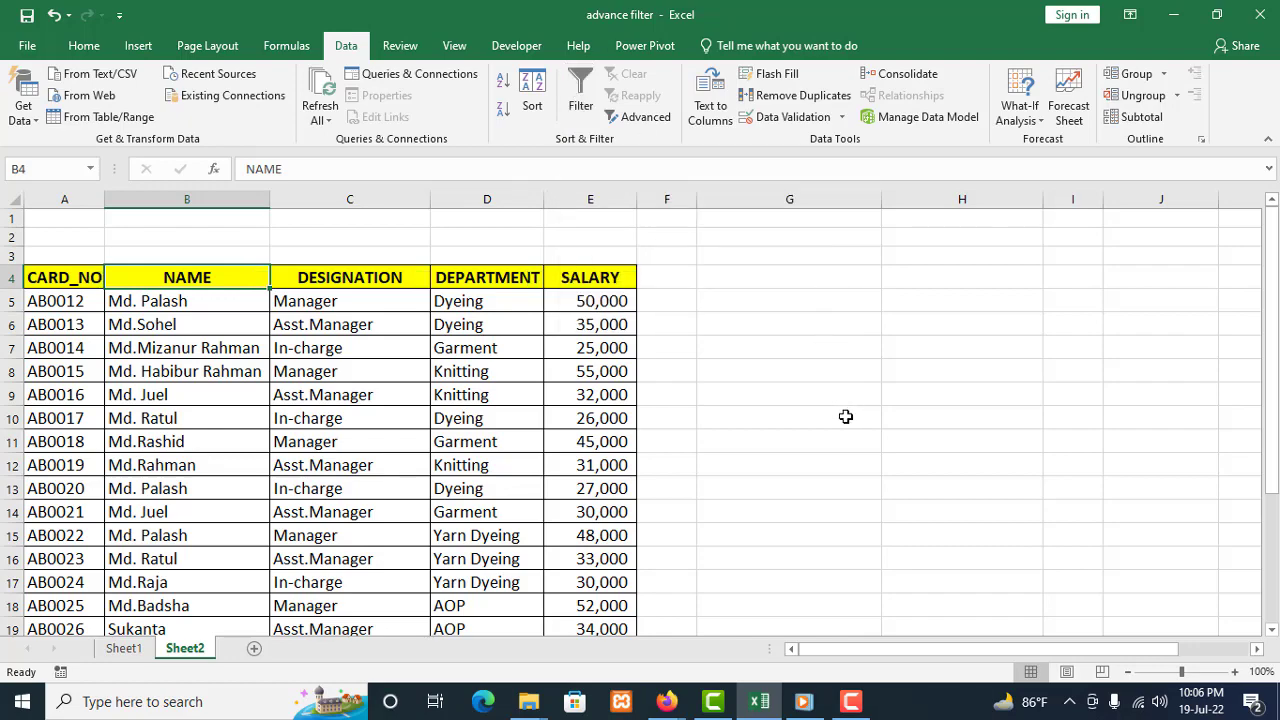
- Examine the whole employee table from the header row to the last record, checking the NAME column for repeated names
{"action": "scroll", "coordinate": [834, 434], "scroll_direction": "down", "scroll_amount": 3}
{"action": "scroll", "coordinate": [830, 434], "scroll_direction": "up", "scroll_amount": 2}
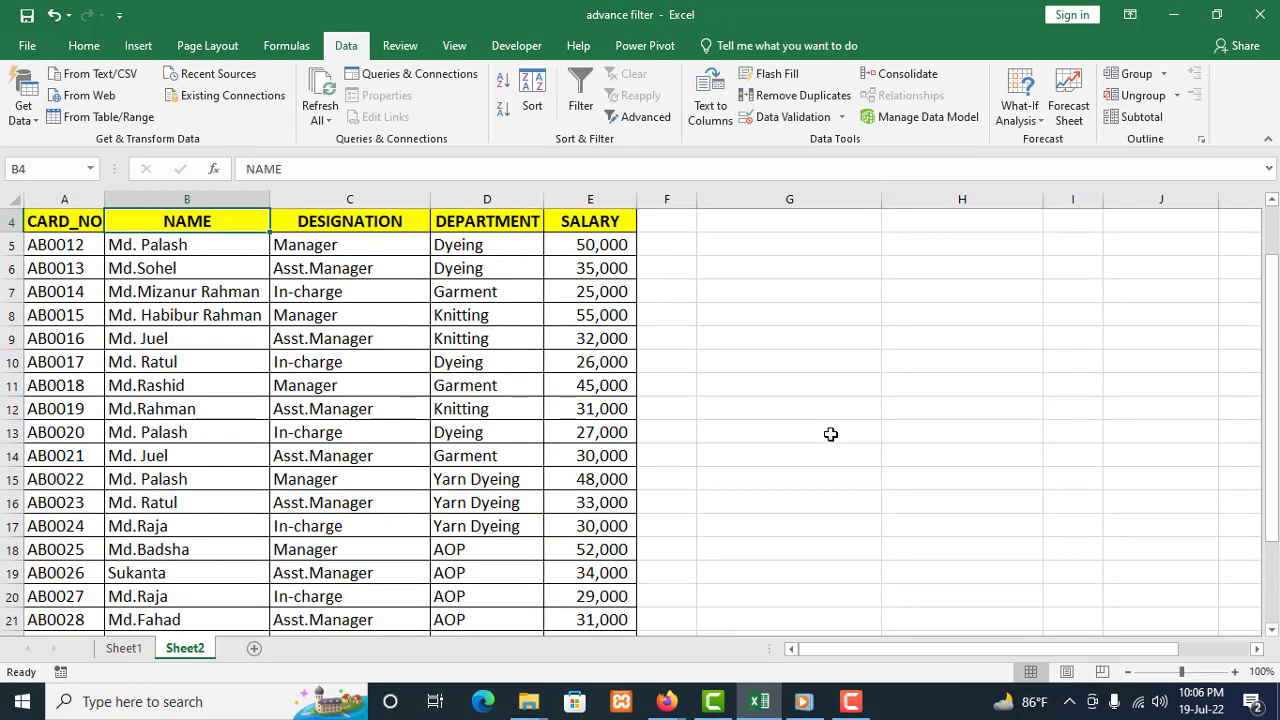
{"action": "scroll", "coordinate": [830, 434], "scroll_direction": "up", "scroll_amount": 1}
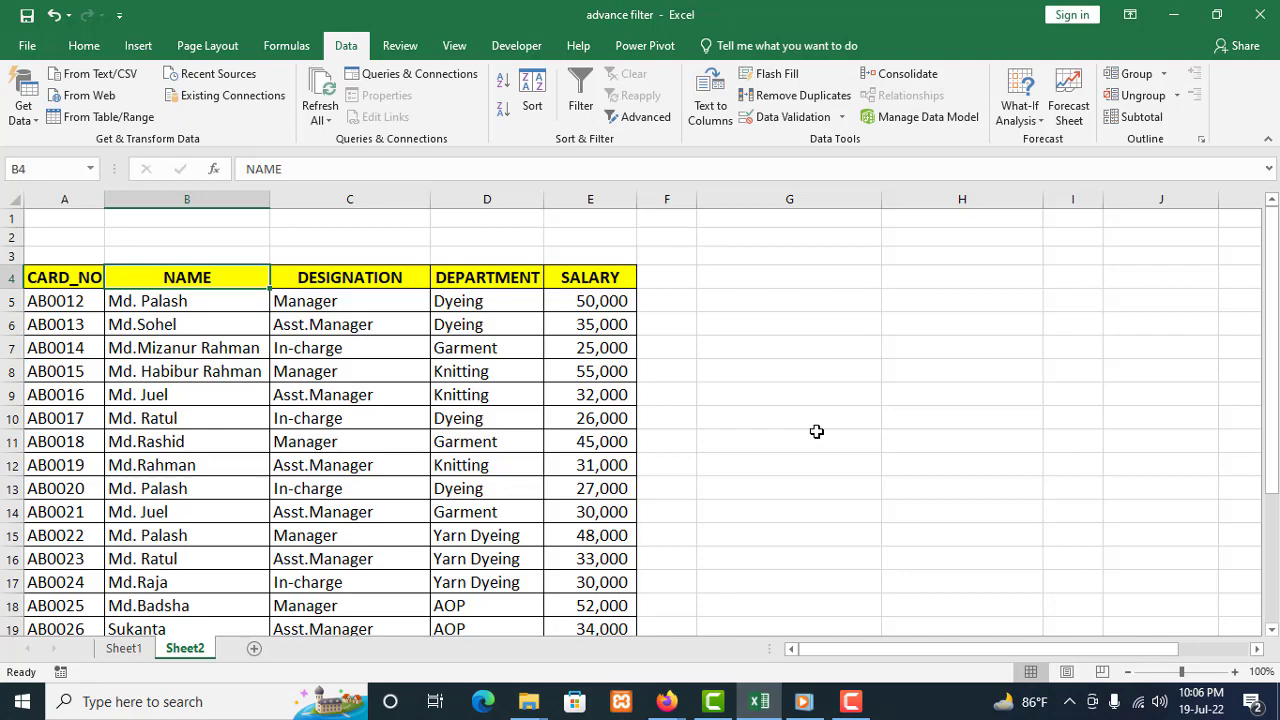
{"action": "scroll", "coordinate": [816, 431], "scroll_direction": "down", "scroll_amount": 2}
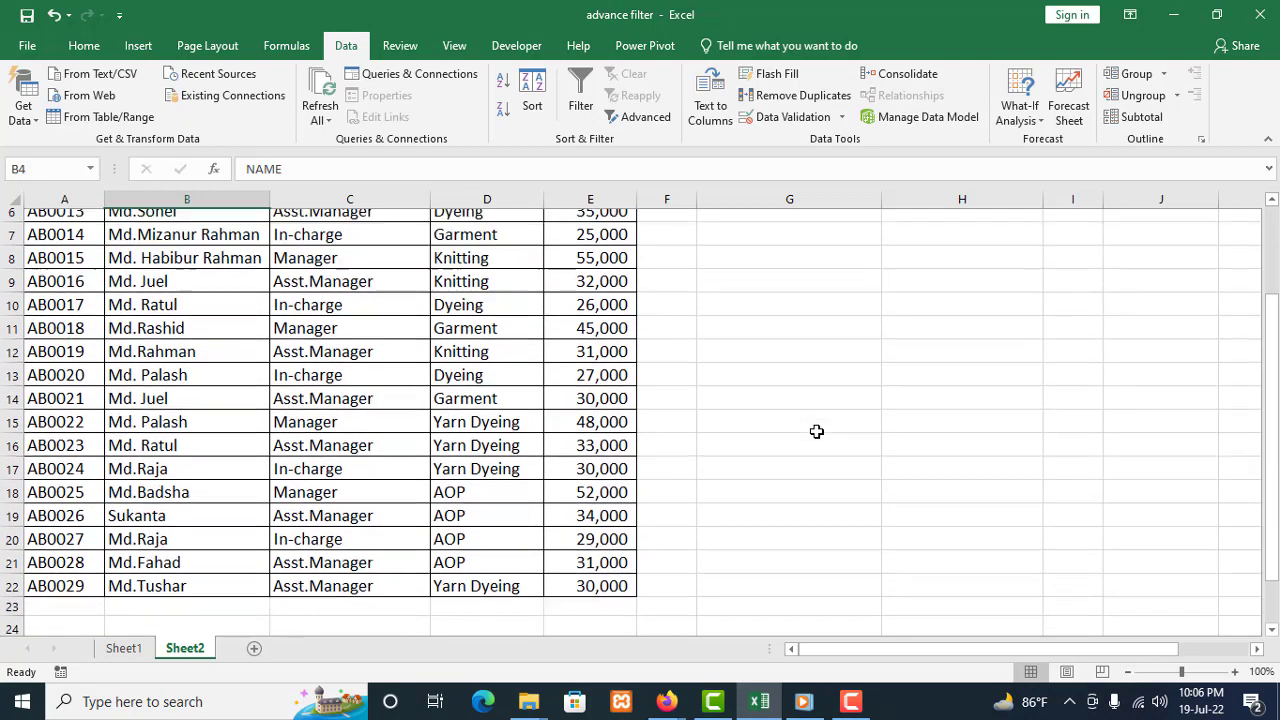
{"action": "scroll", "coordinate": [816, 431], "scroll_direction": "up", "scroll_amount": 1}
{"action": "scroll", "coordinate": [203, 316], "scroll_direction": "down", "scroll_amount": 2}
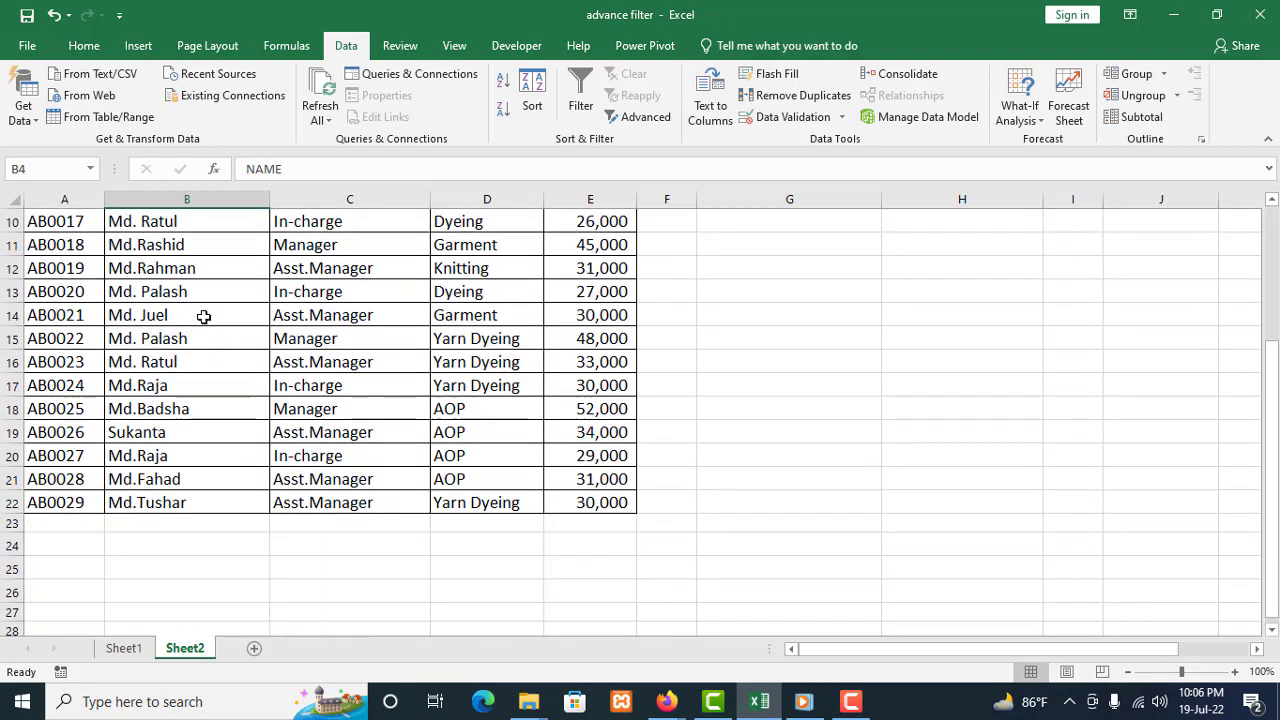
{"action": "scroll", "coordinate": [181, 494], "scroll_direction": "up", "scroll_amount": 3}
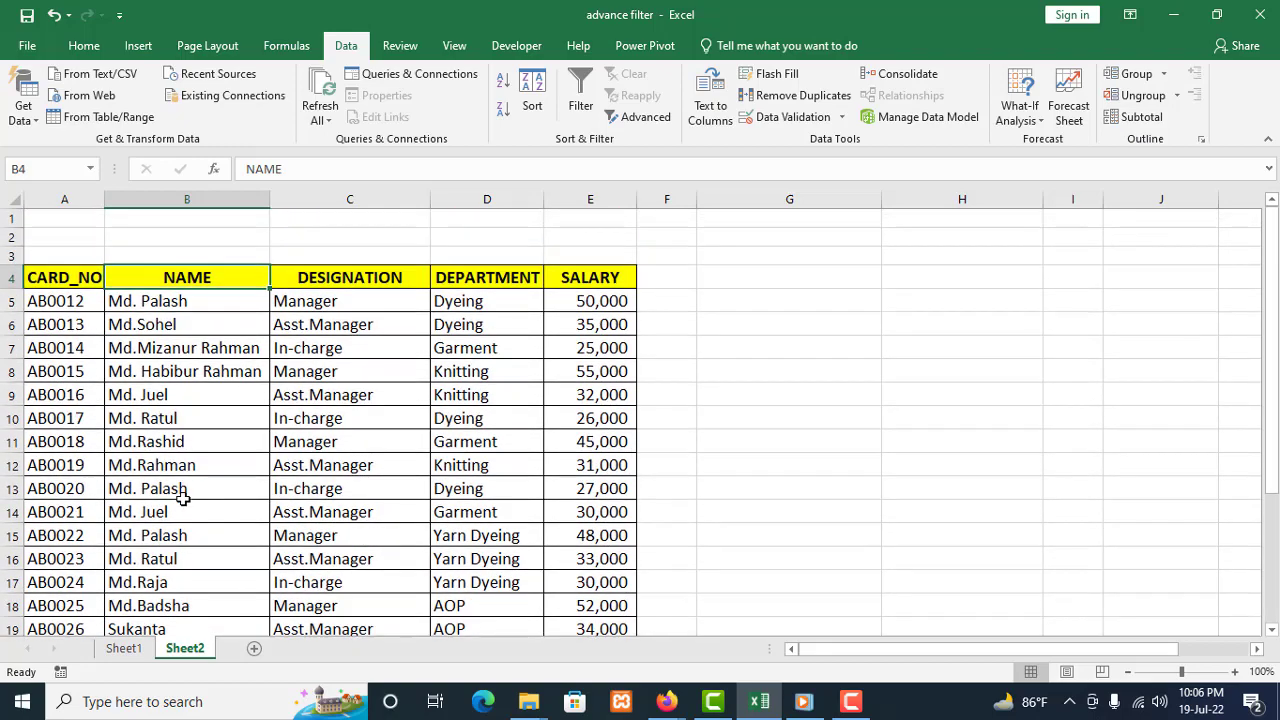
{"action": "left_click", "coordinate": [206, 308]}
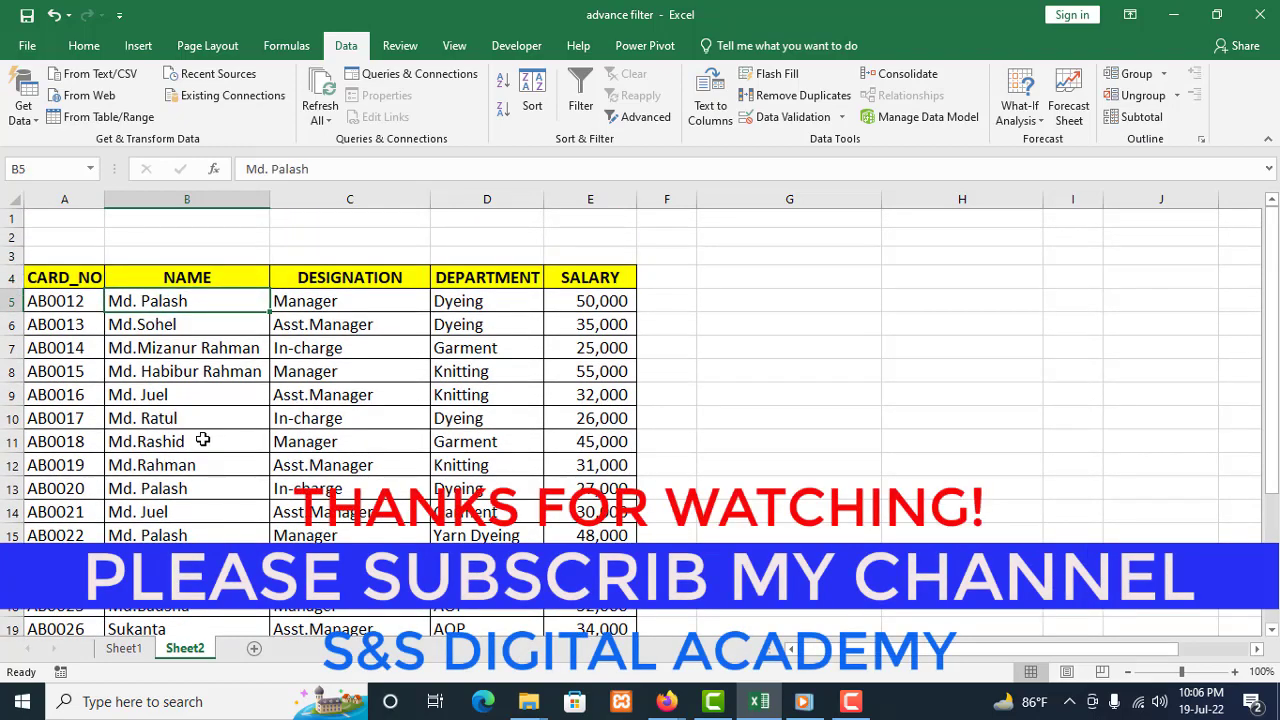
{"action": "scroll", "coordinate": [202, 439], "scroll_direction": "down", "scroll_amount": 1}
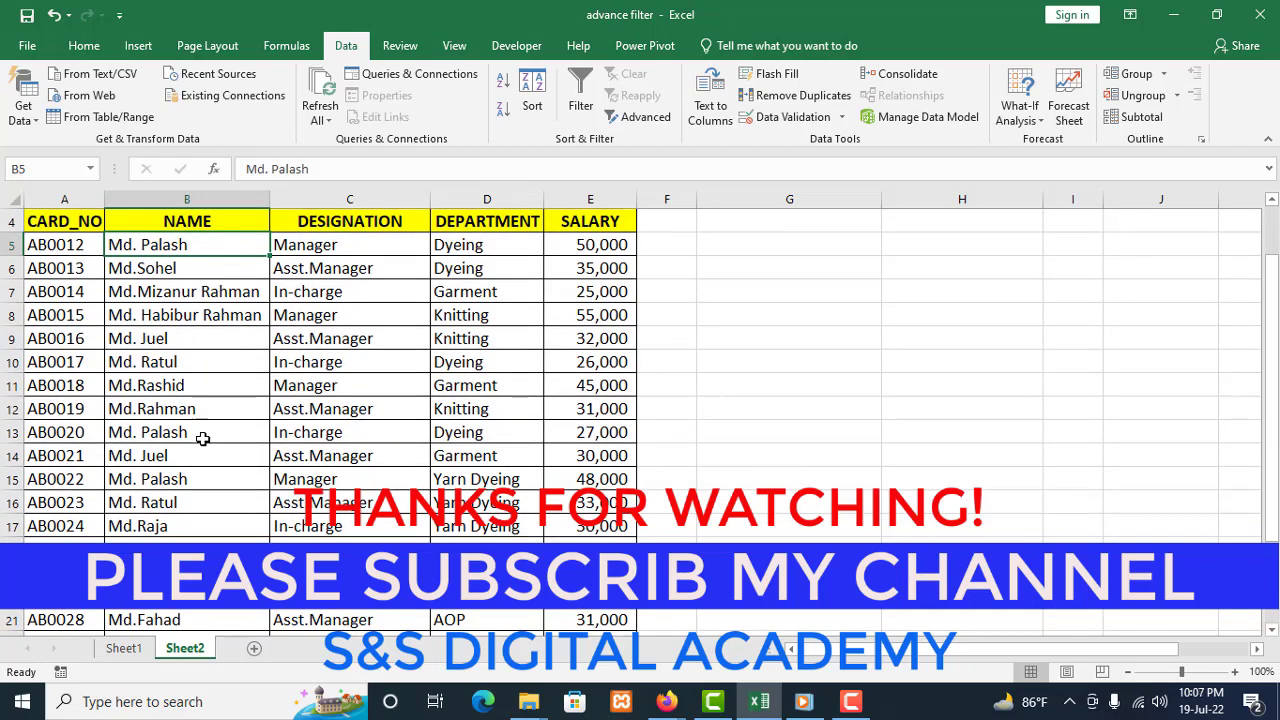
{"action": "scroll", "coordinate": [202, 439], "scroll_direction": "down", "scroll_amount": 1}
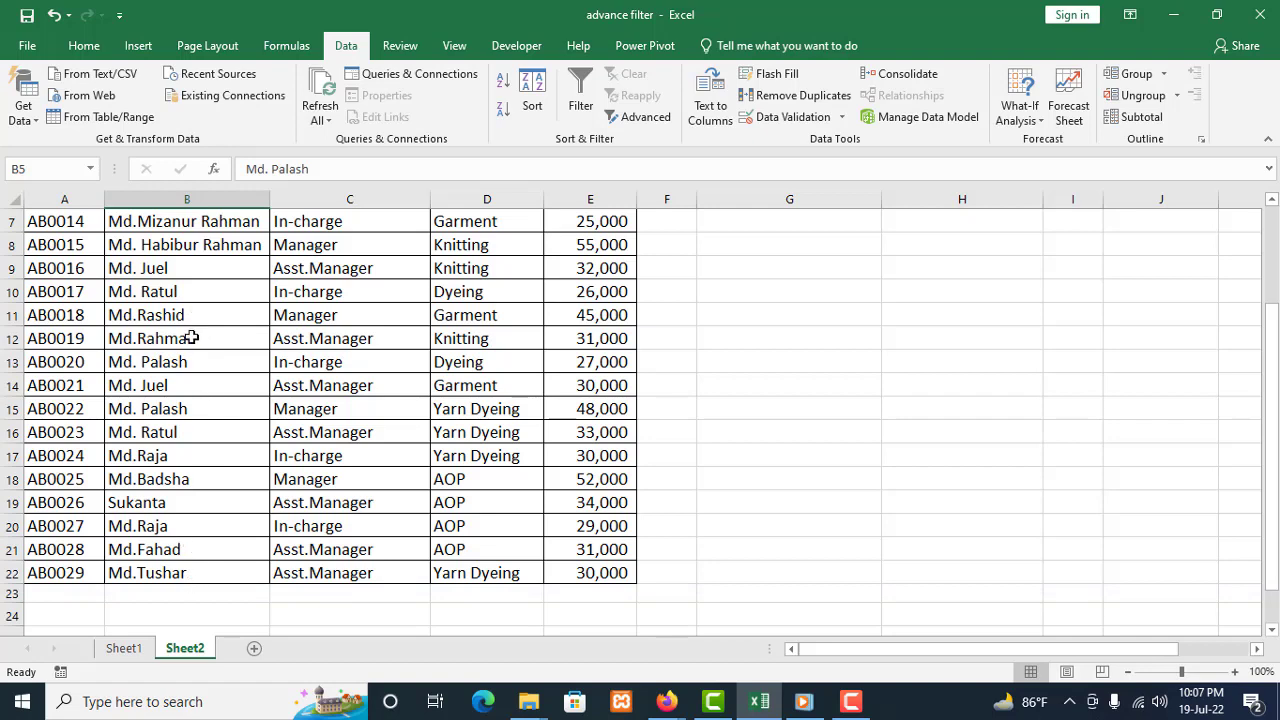
{"action": "scroll", "coordinate": [190, 338], "scroll_direction": "up", "scroll_amount": 2}
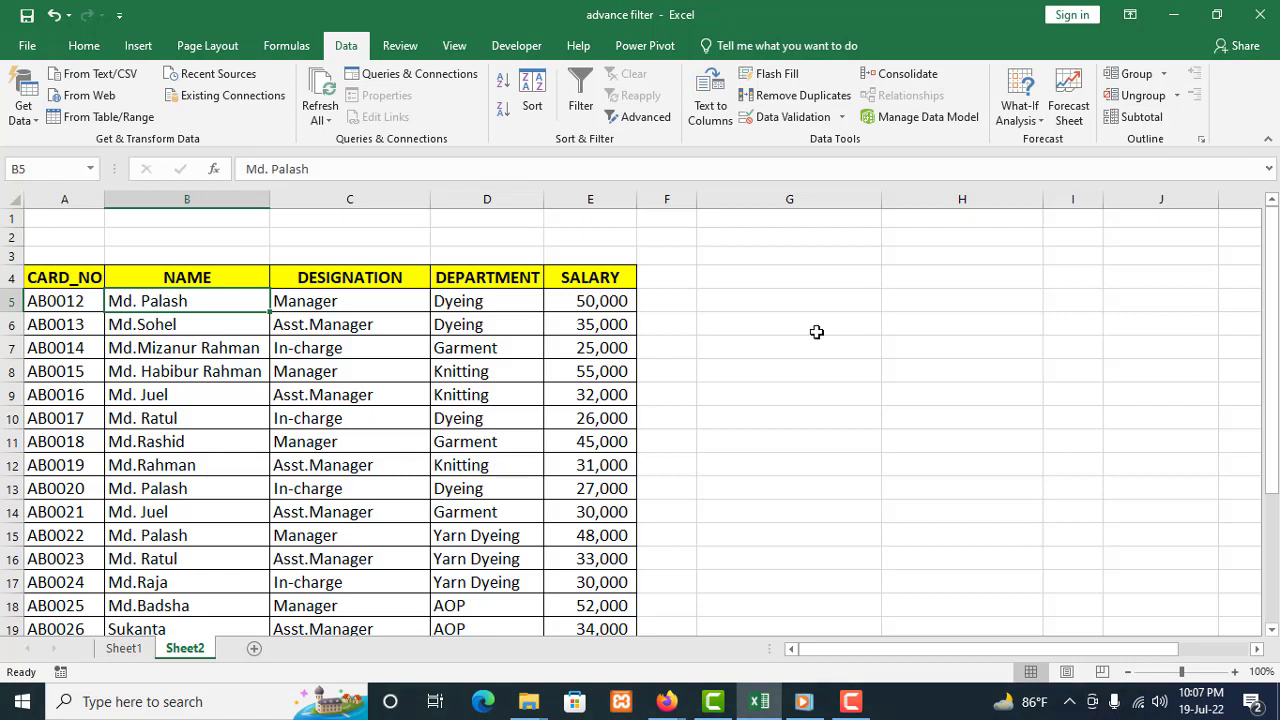
- Set up an Advanced Filter that copies to another location, with the names in B5:B22 as the list range
{"action": "left_click", "coordinate": [644, 119]}
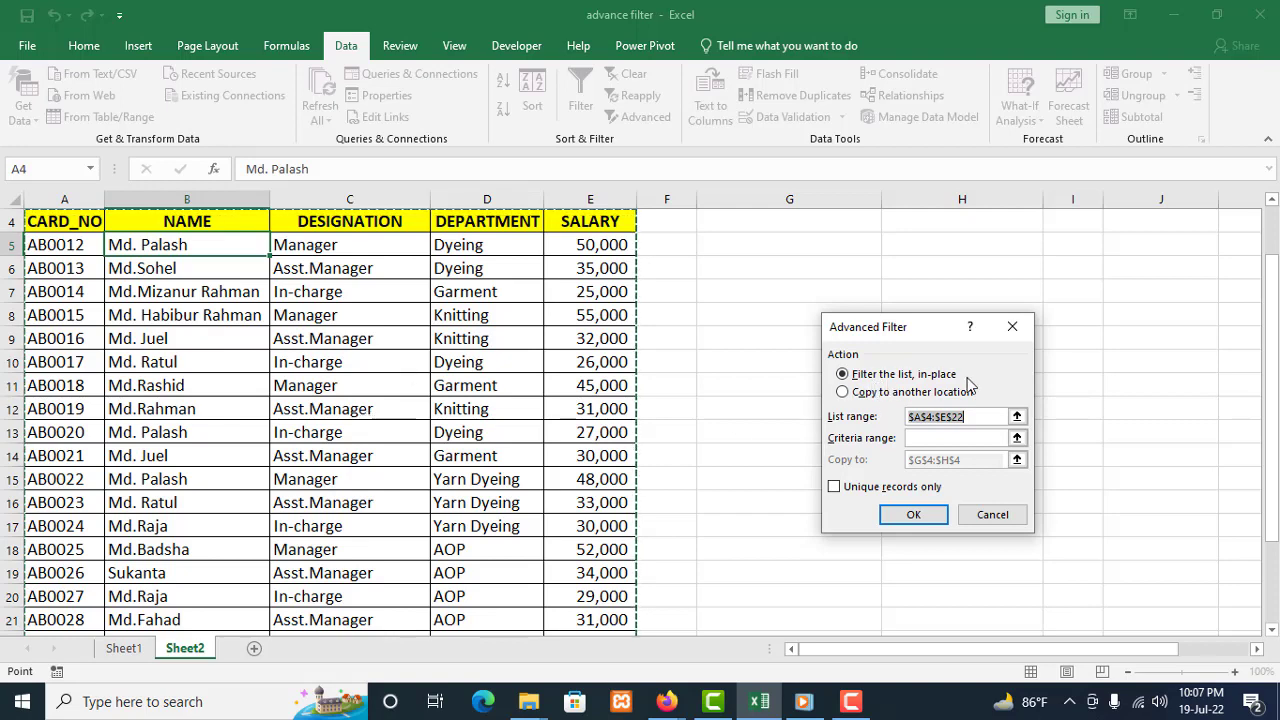
{"action": "left_click", "coordinate": [843, 392]}
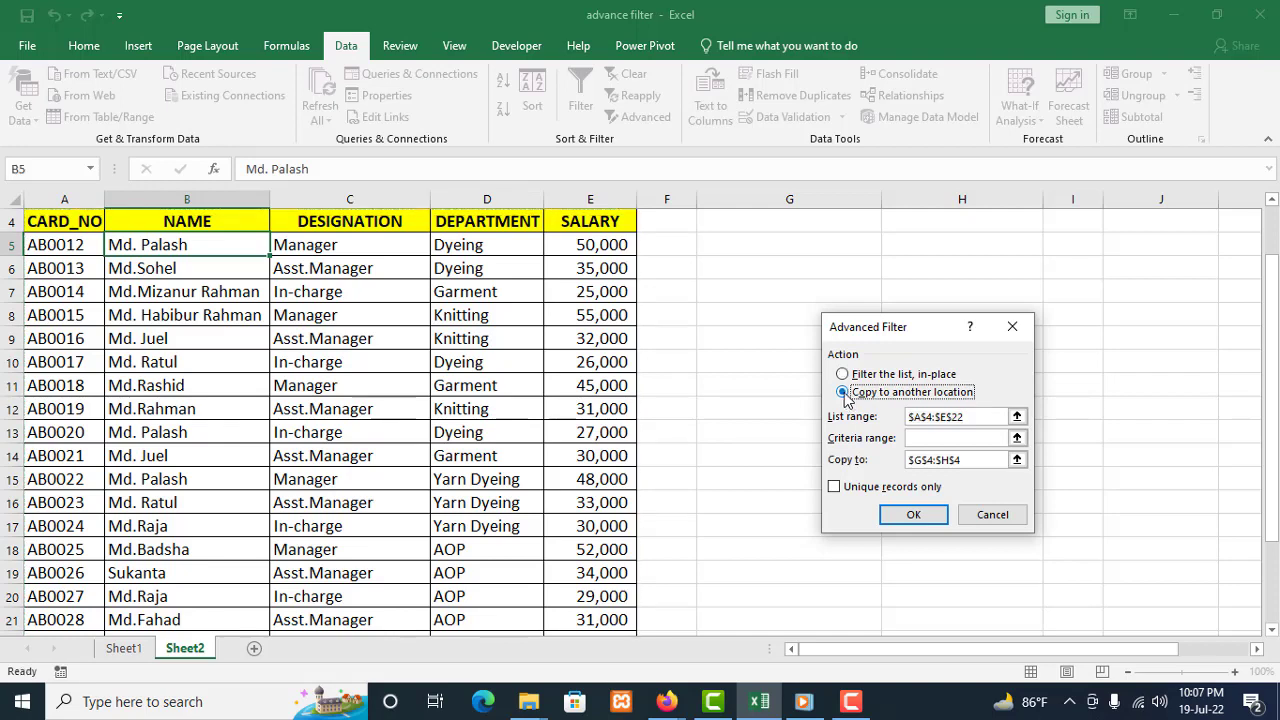
{"action": "left_click", "coordinate": [969, 416]}
{"action": "left_click_drag", "start_coordinate": [969, 416], "coordinate": [882, 412]}
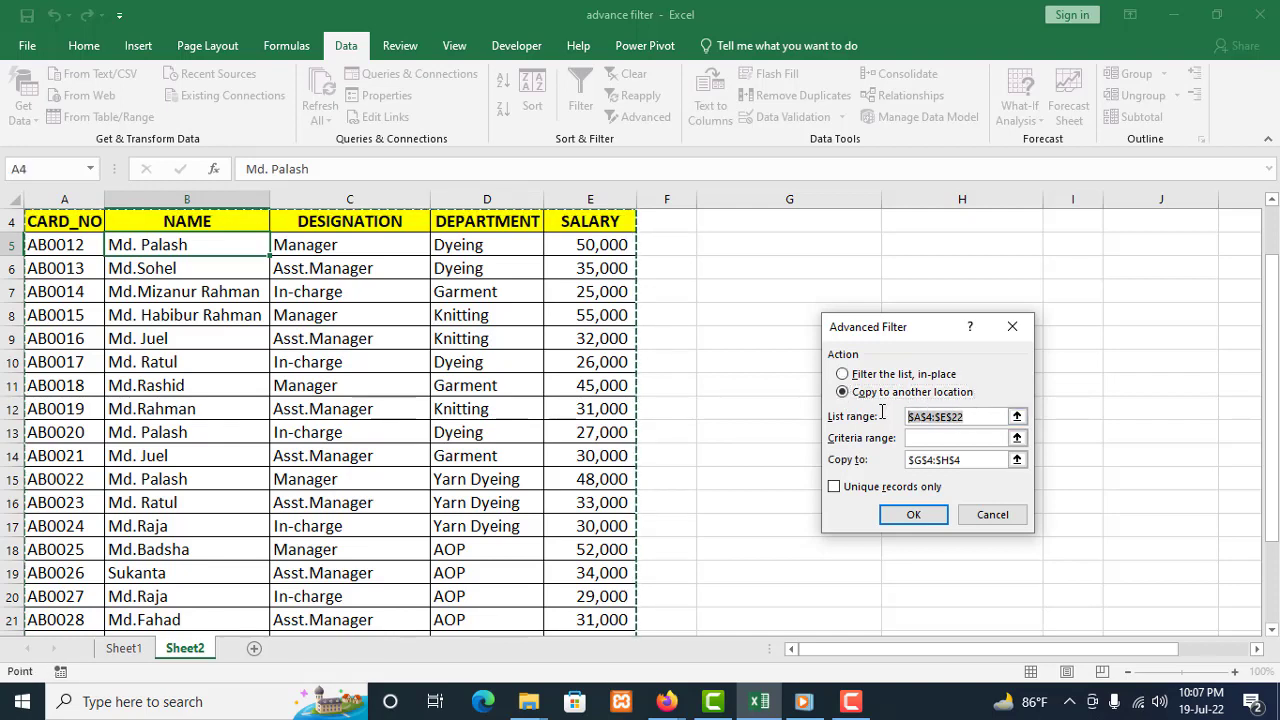
{"action": "key", "text": "BackSpace"}
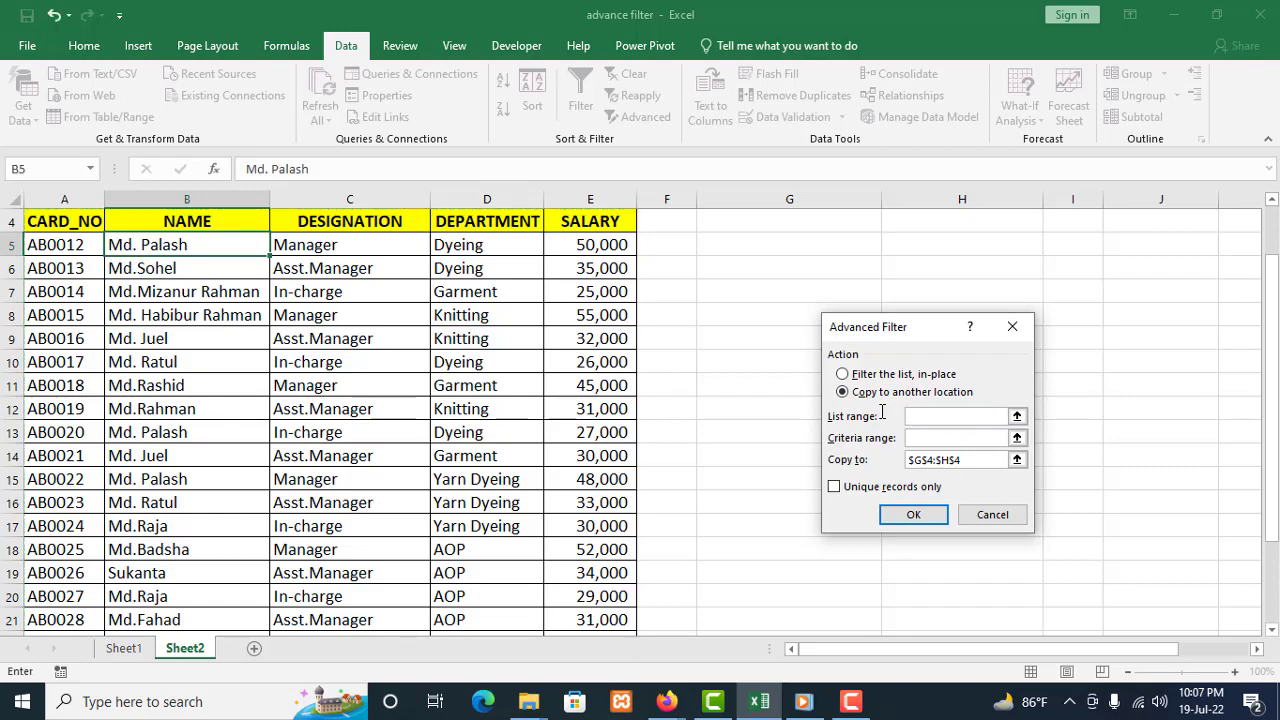
{"action": "left_click_drag", "start_coordinate": [197, 248], "coordinate": [178, 568]}
{"action": "scroll", "coordinate": [178, 568], "scroll_direction": "up", "scroll_amount": 2}
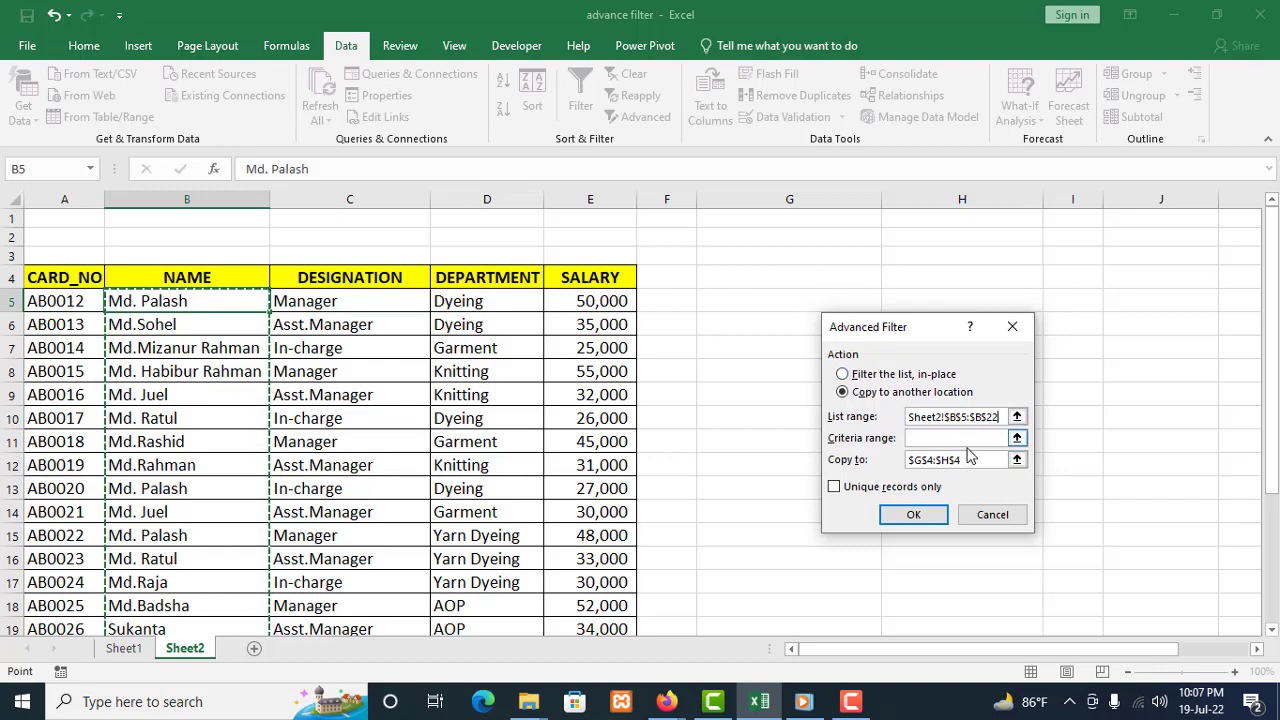
- Set the copy destination to G4, restrict the Advanced Filter to unique records only, and run it
{"action": "left_click_drag", "start_coordinate": [968, 458], "coordinate": [912, 465]}
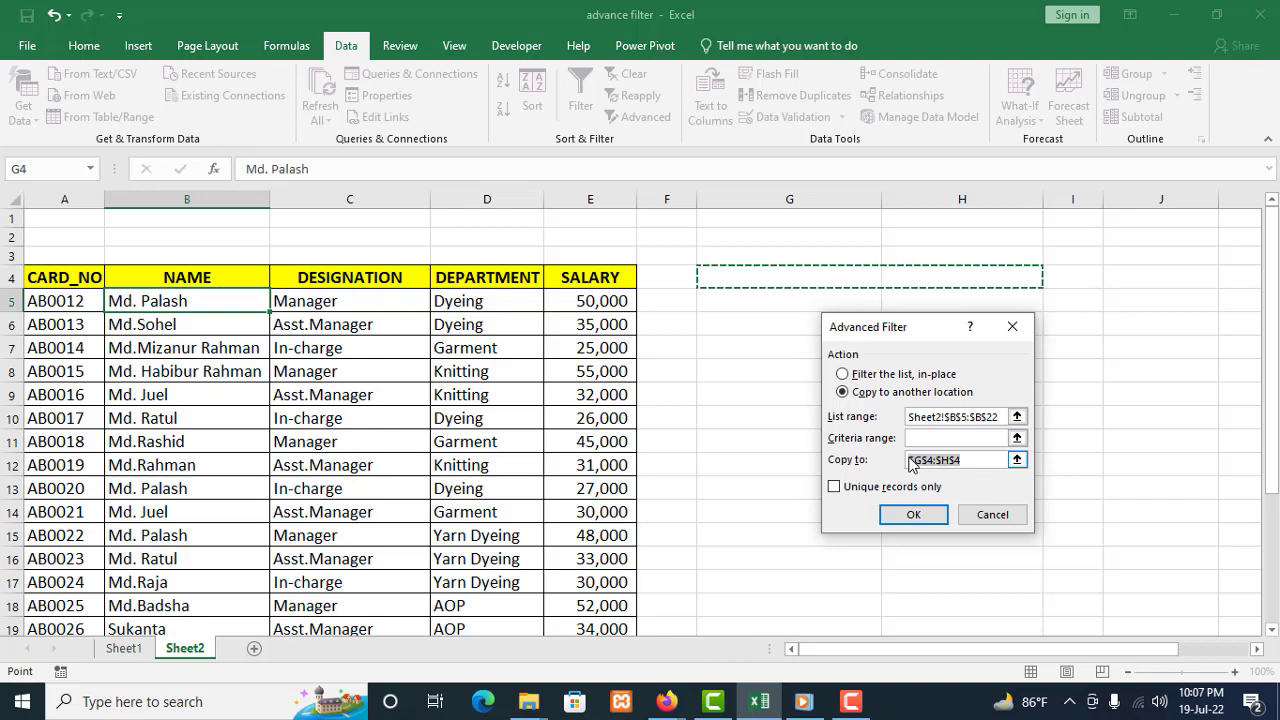
{"action": "left_click", "coordinate": [773, 278]}
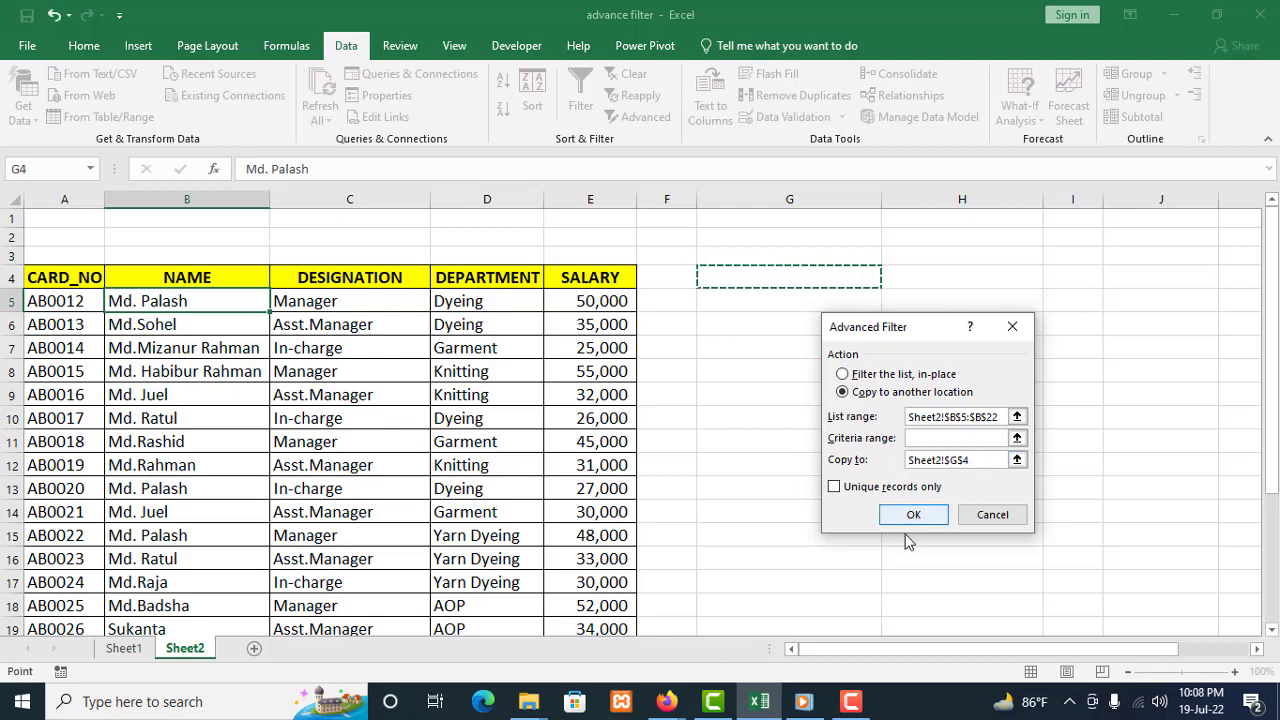
{"action": "left_click", "coordinate": [834, 488]}
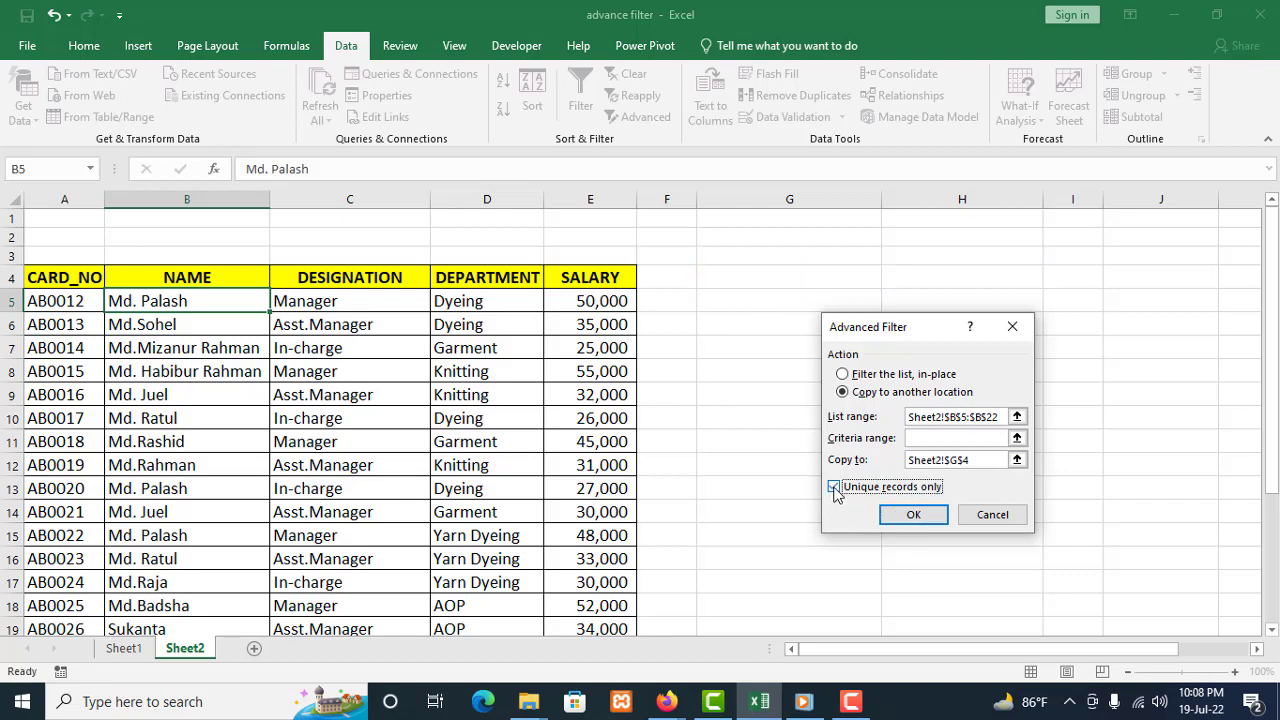
{"action": "left_click", "coordinate": [903, 516]}
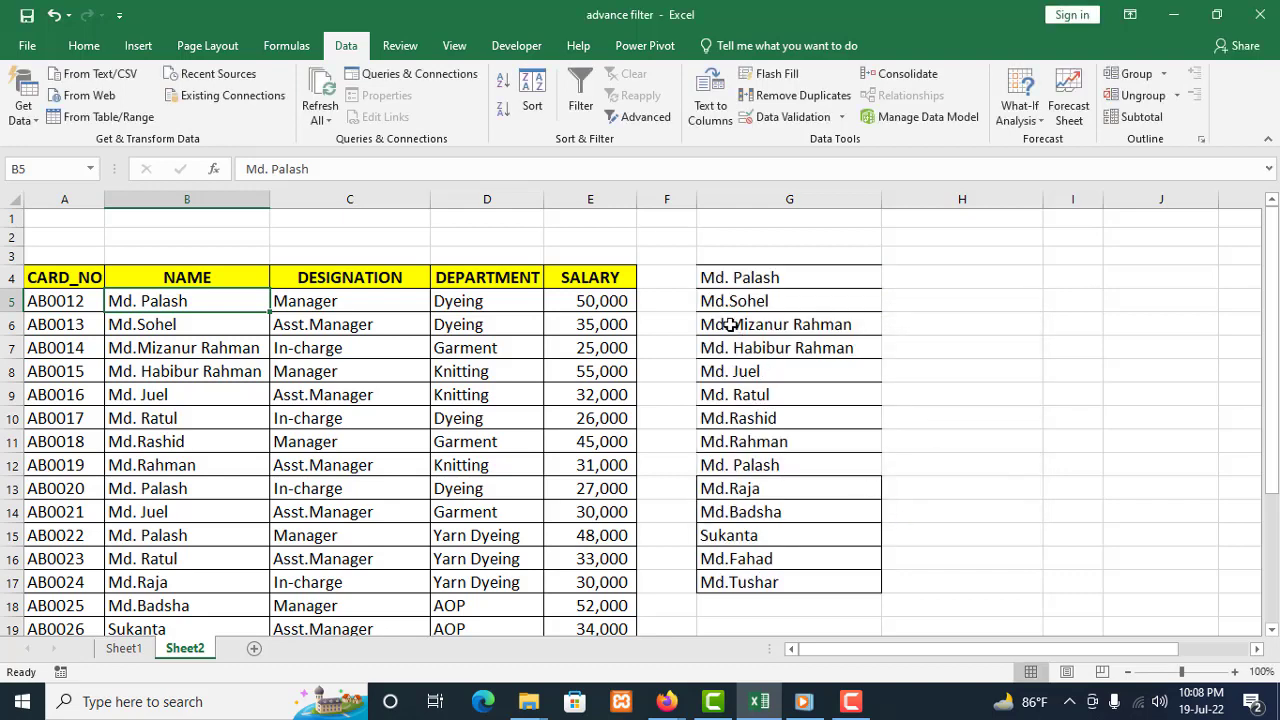
- Clear all contents and formatting from the extracted name list in G4:G17
{"action": "left_click_drag", "start_coordinate": [734, 281], "coordinate": [749, 582]}
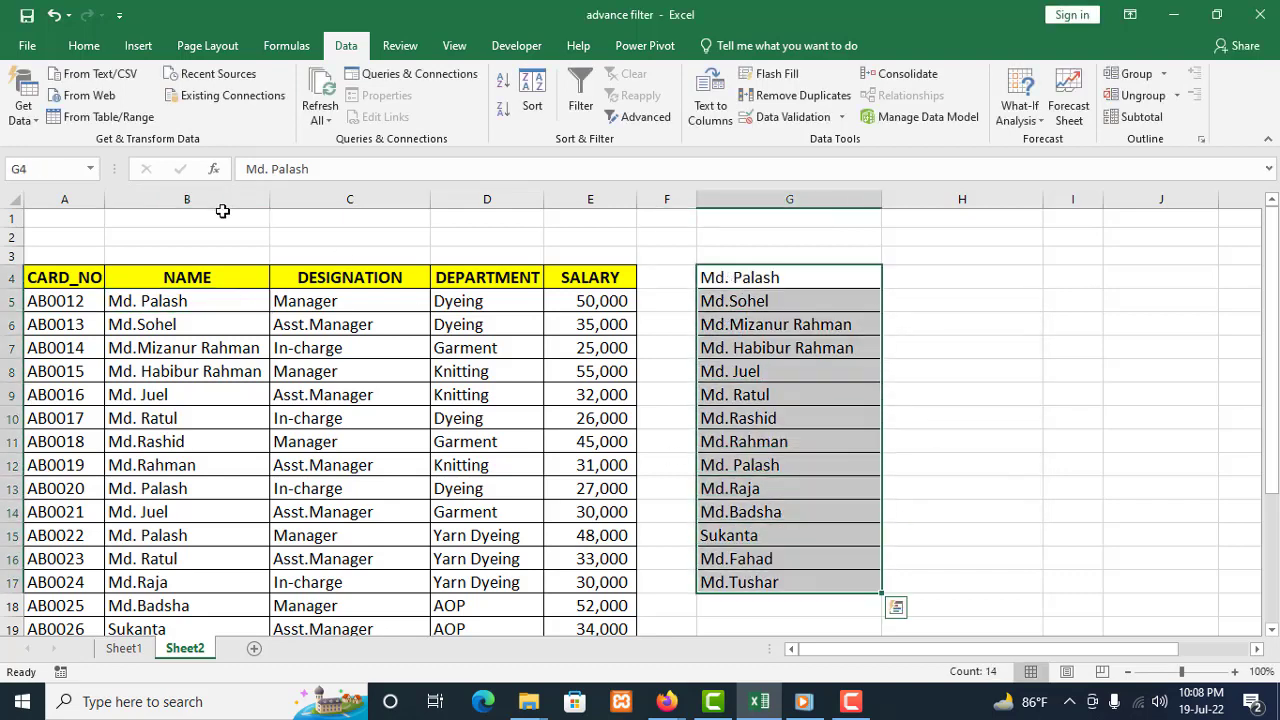
{"action": "left_click", "coordinate": [85, 50]}
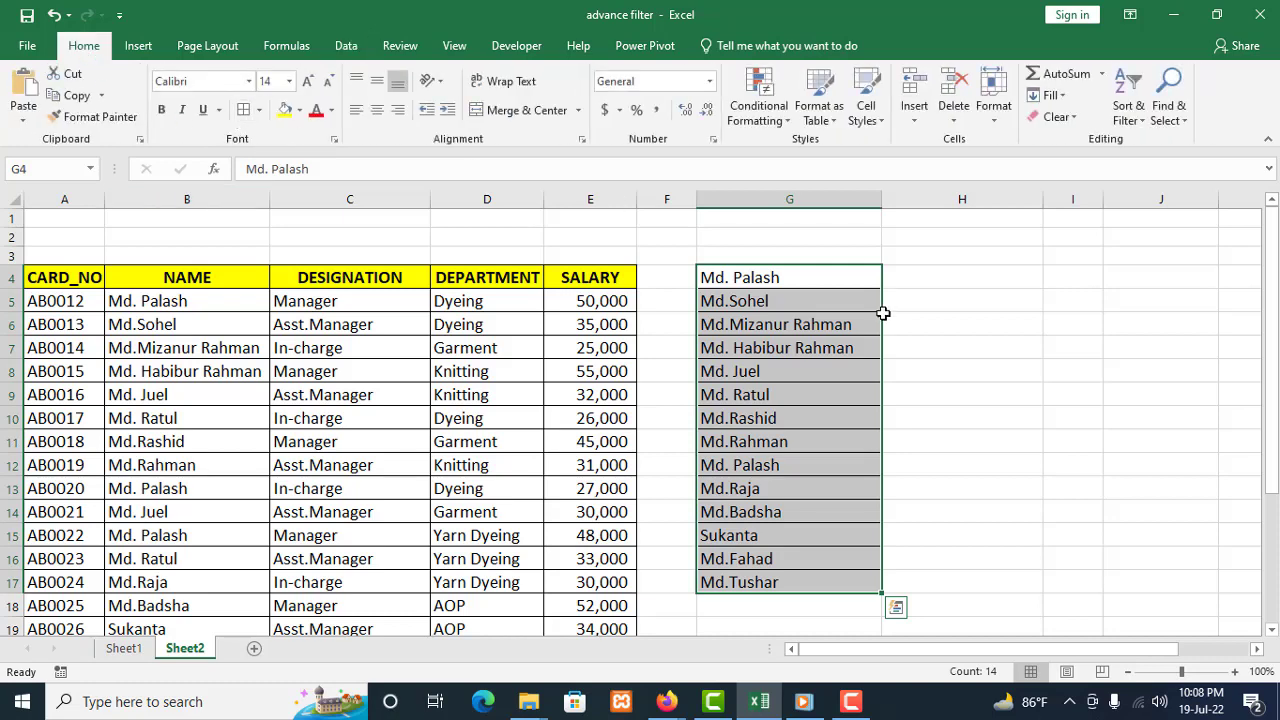
{"action": "scroll", "coordinate": [766, 288], "scroll_direction": "down", "scroll_amount": 2}
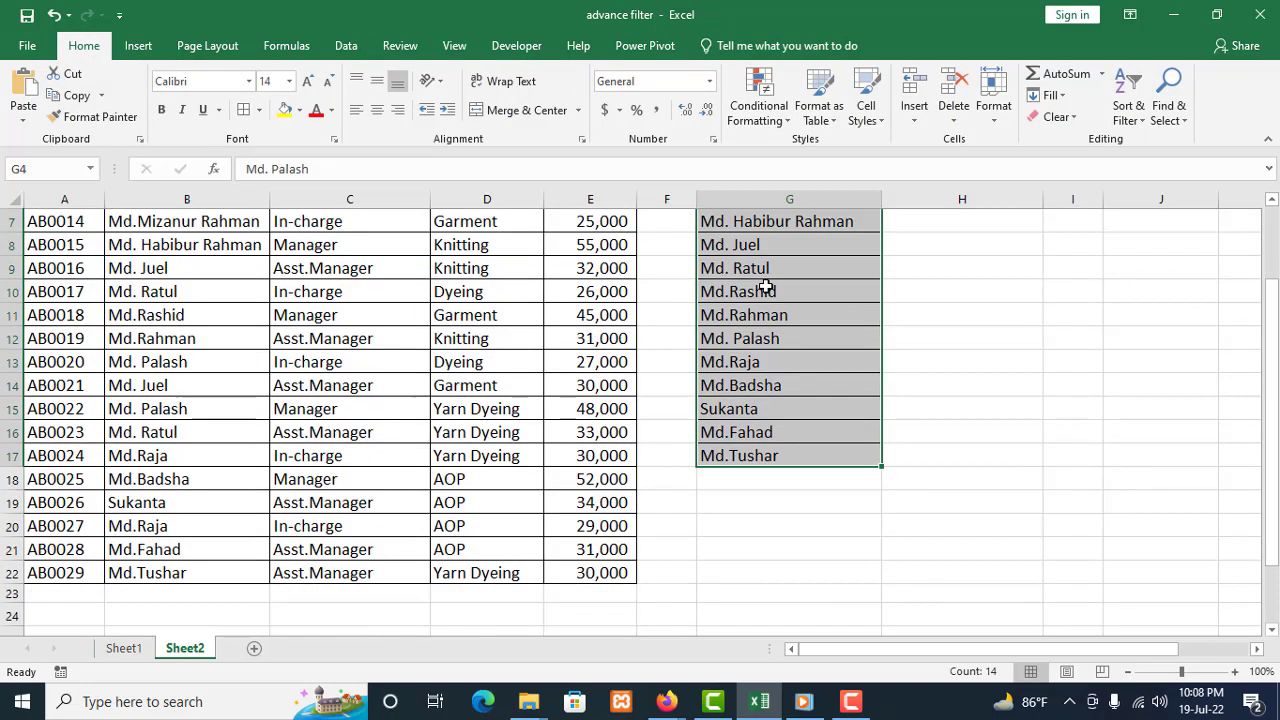
{"action": "scroll", "coordinate": [769, 454], "scroll_direction": "up", "scroll_amount": 2}
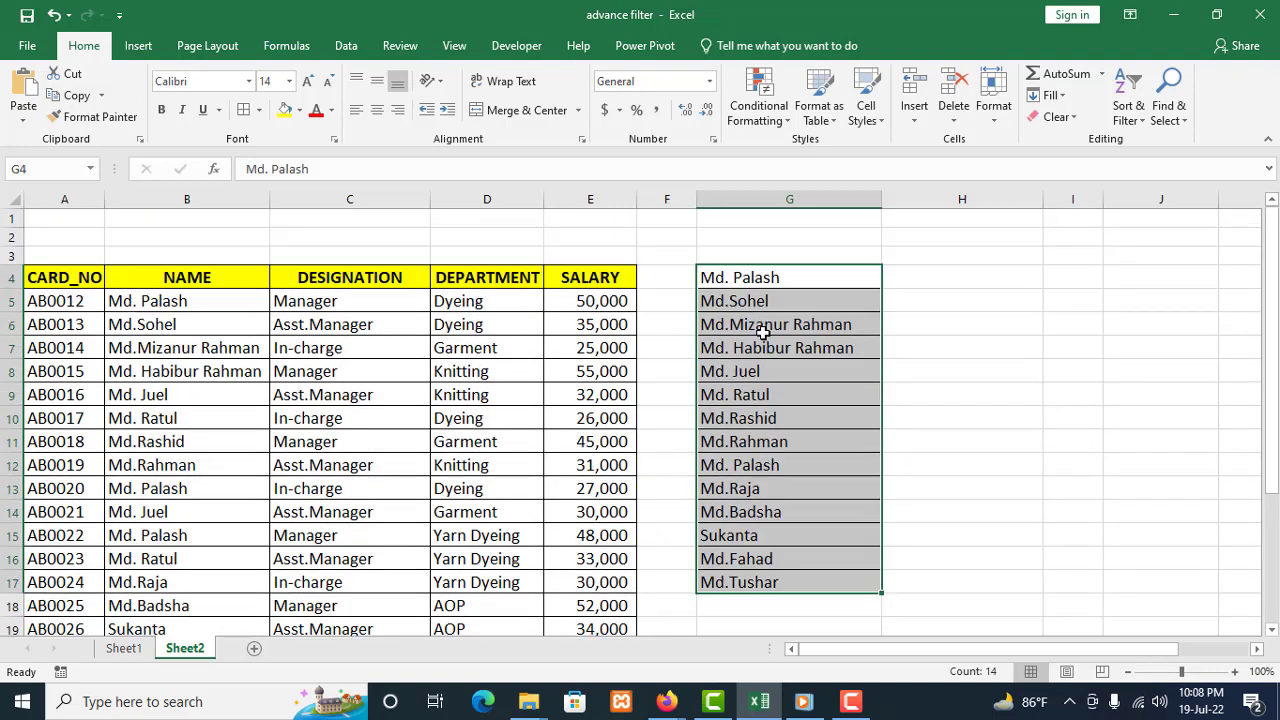
{"action": "left_click", "coordinate": [1057, 117]}
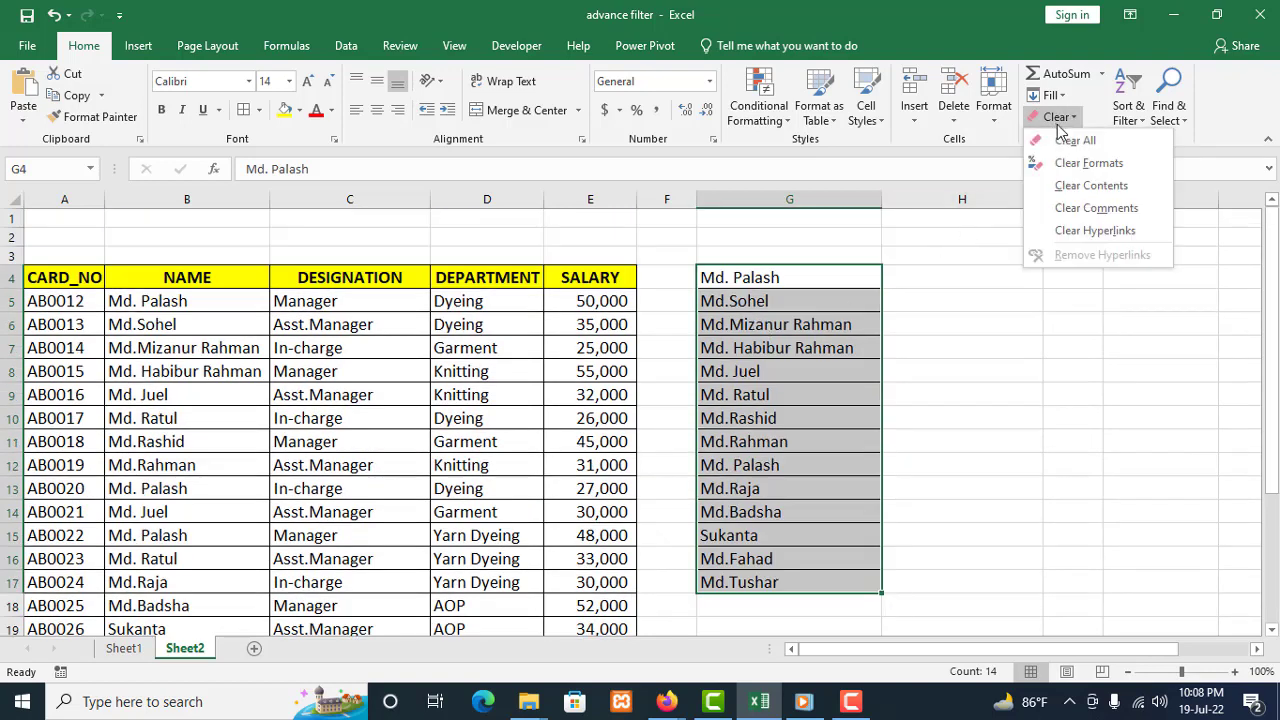
{"action": "left_click", "coordinate": [1075, 140]}
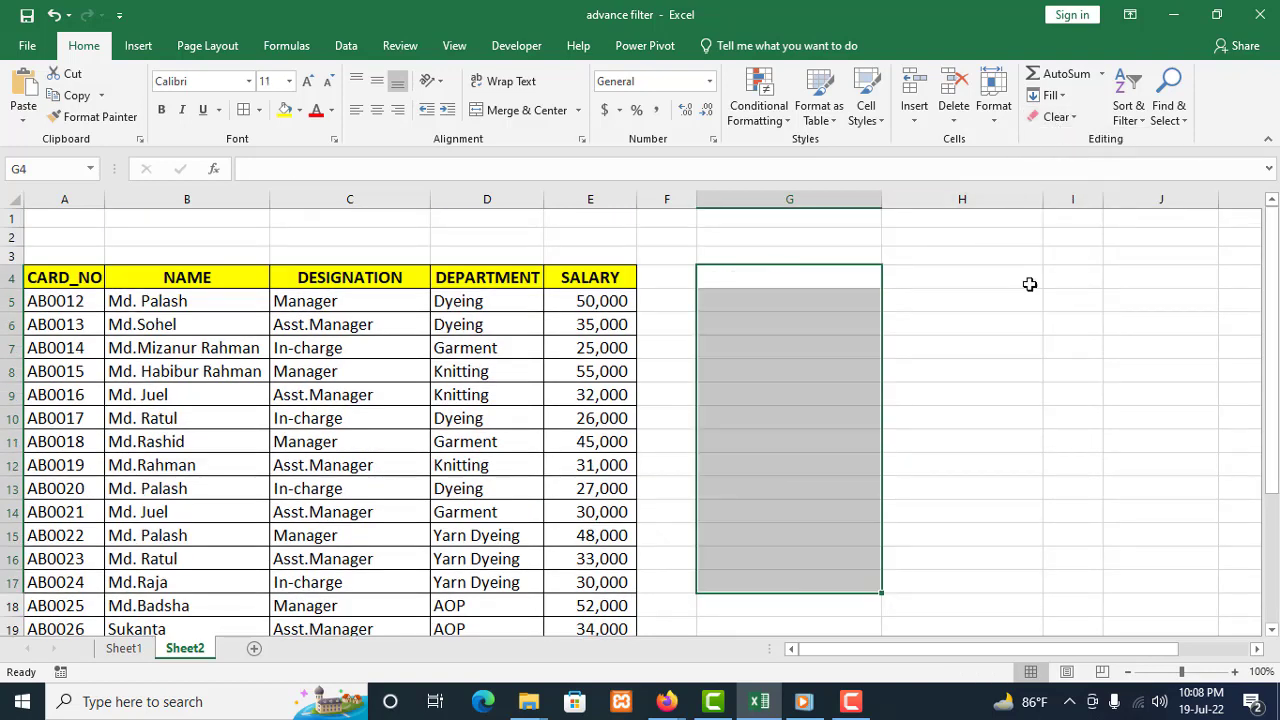
{"action": "left_click", "coordinate": [835, 450]}
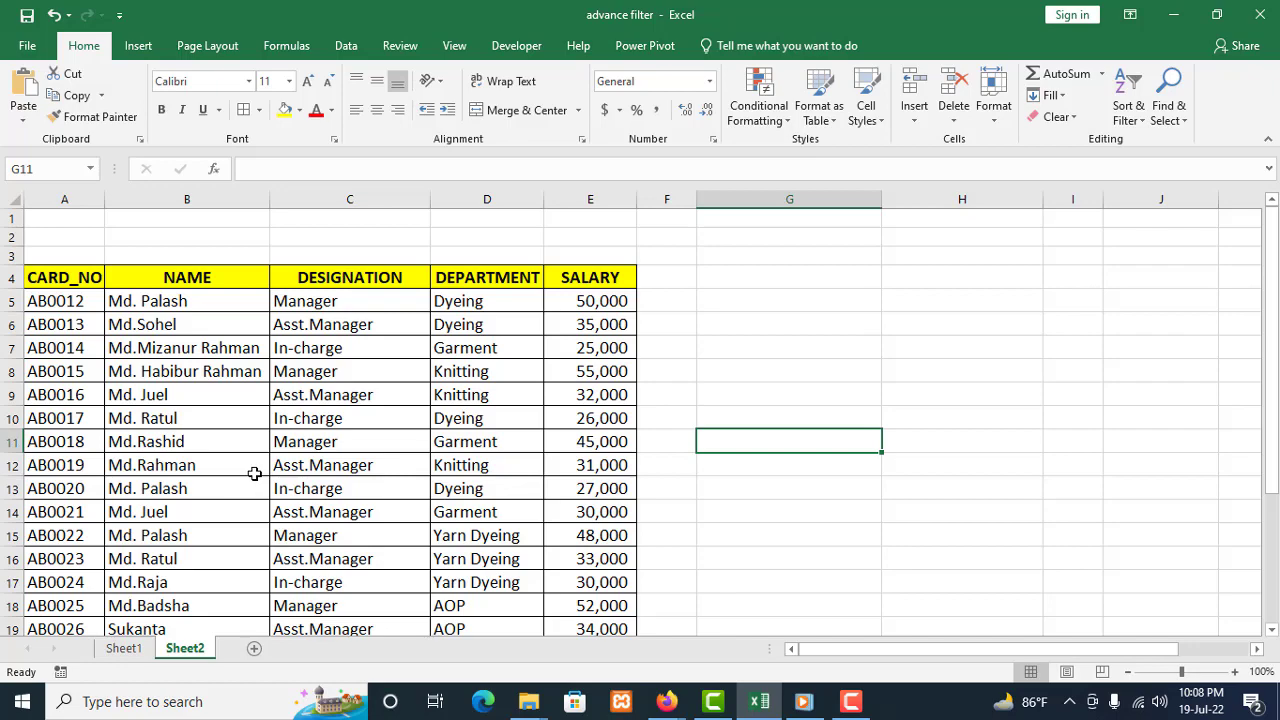
- Set up another Advanced Filter that copies to another location, using the names and designations in B5:C22 as the list range
{"action": "left_click", "coordinate": [340, 46]}
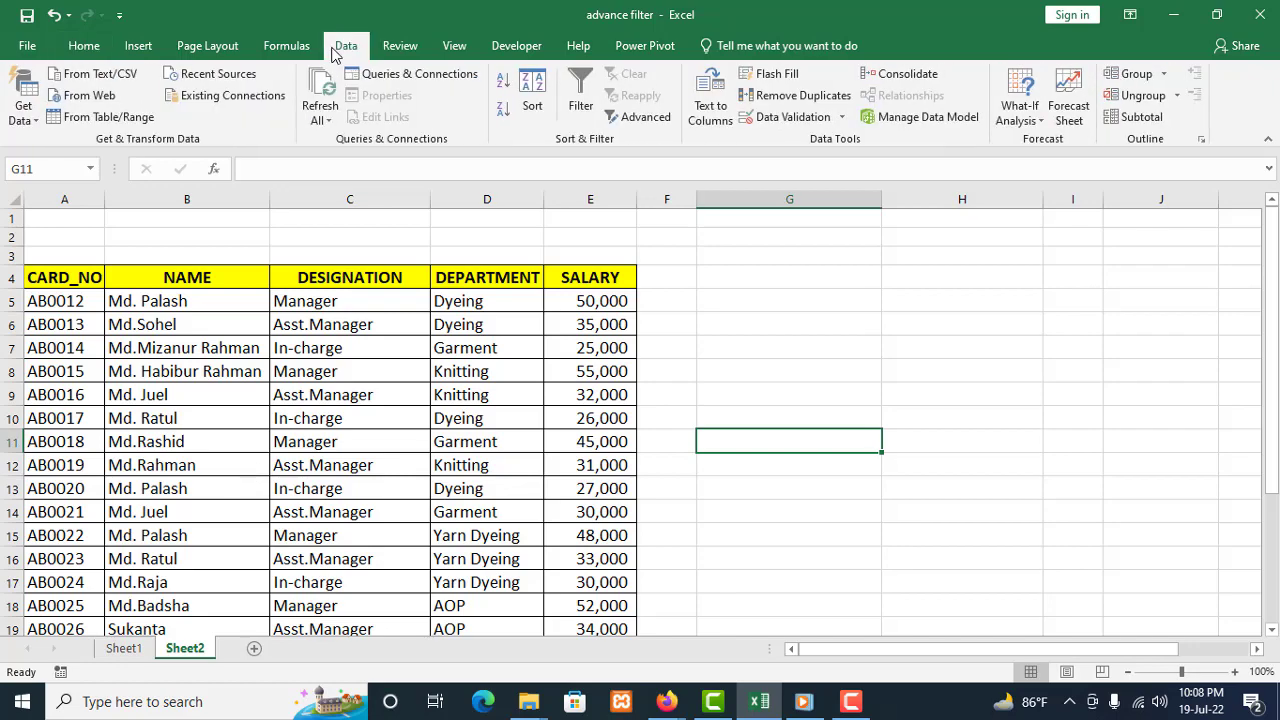
{"action": "left_click", "coordinate": [620, 123]}
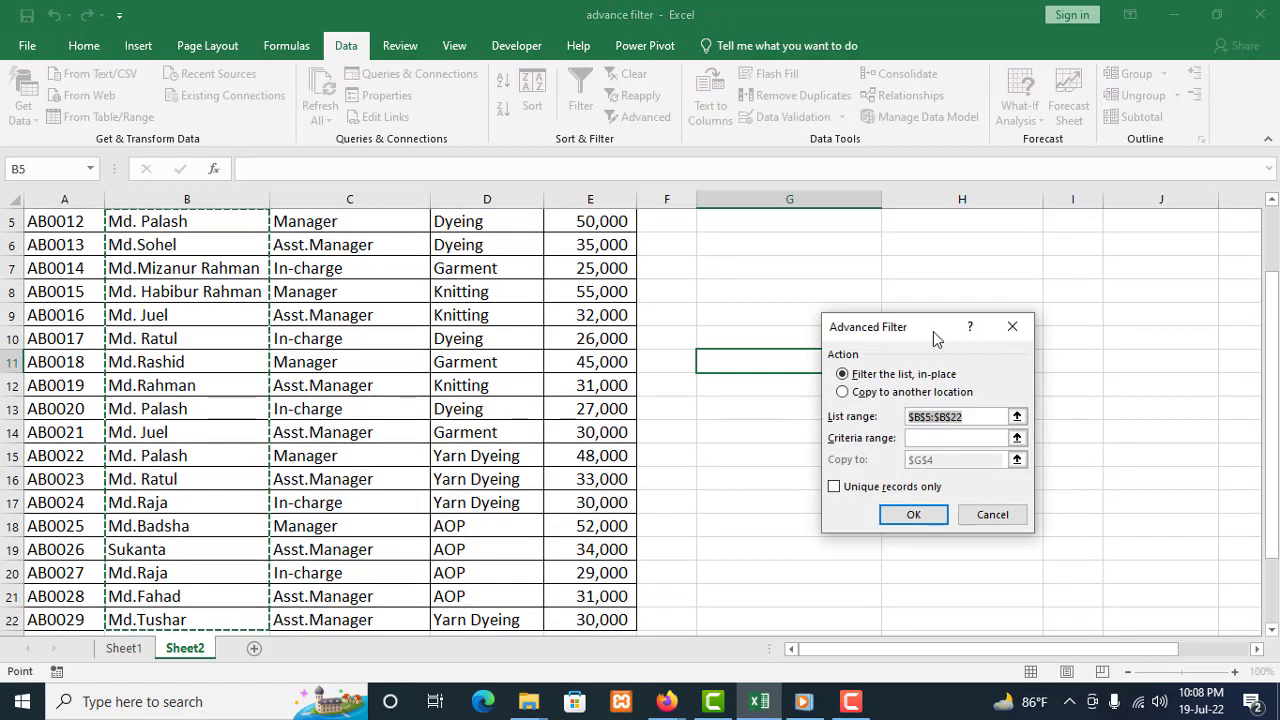
{"action": "left_click_drag", "start_coordinate": [933, 334], "coordinate": [949, 280]}
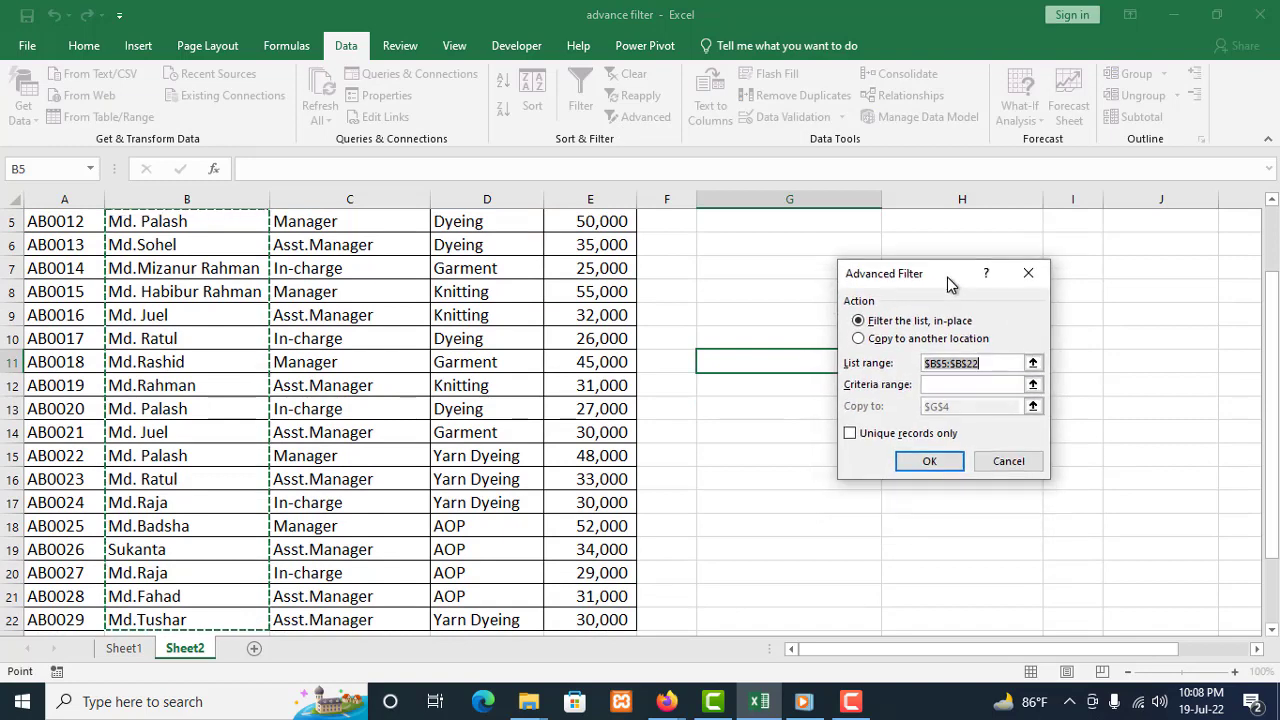
{"action": "left_click", "coordinate": [893, 339]}
{"action": "left_click_drag", "start_coordinate": [990, 368], "coordinate": [906, 363]}
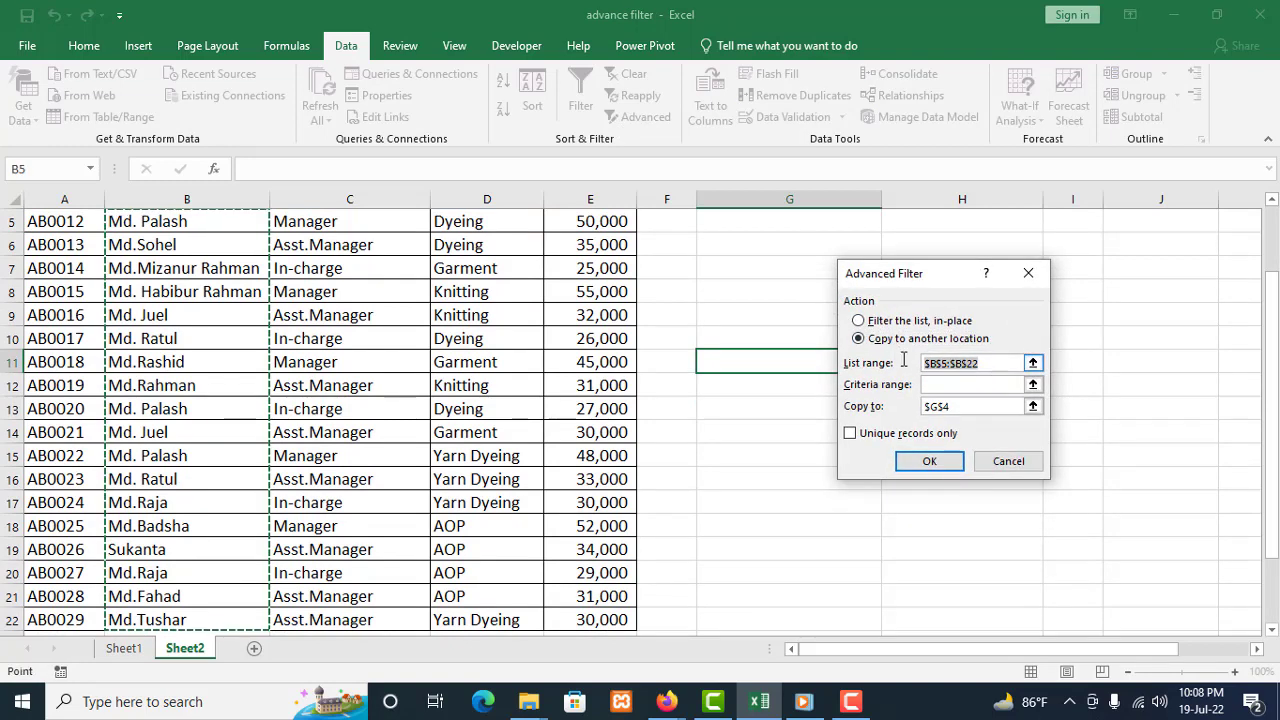
{"action": "scroll", "coordinate": [228, 333], "scroll_direction": "up", "scroll_amount": 1}
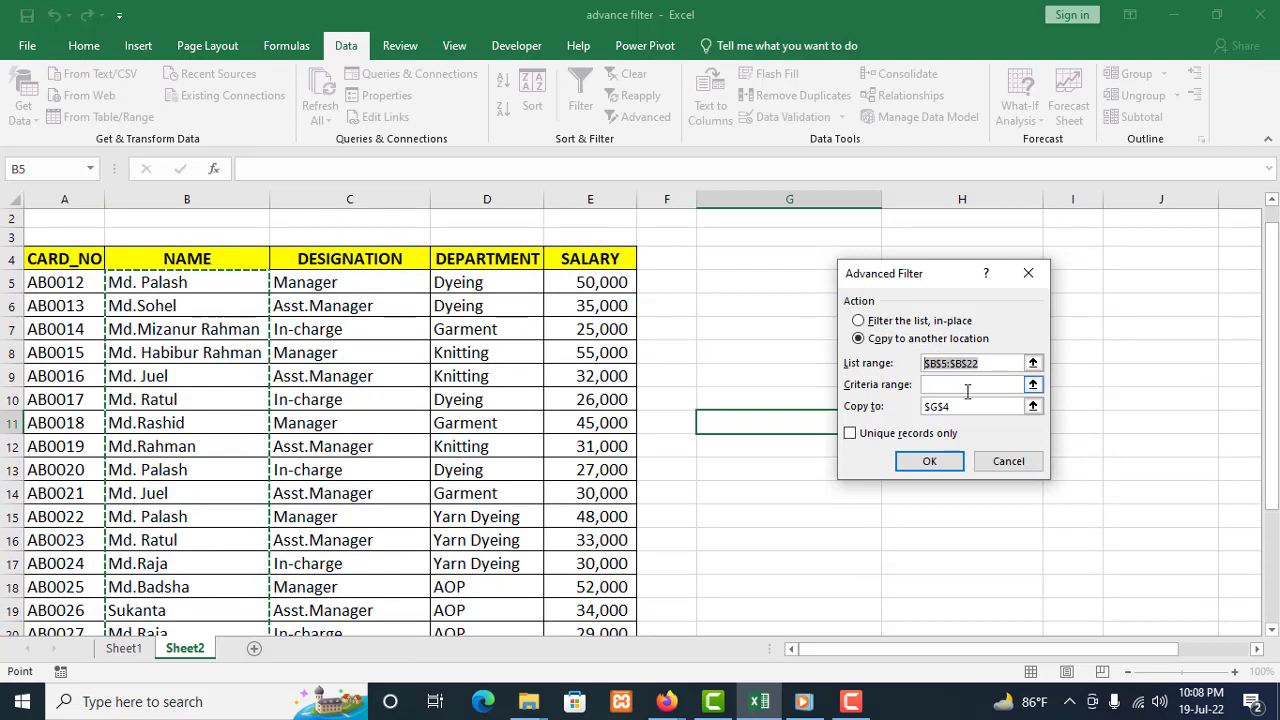
{"action": "key", "text": "BackSpace"}
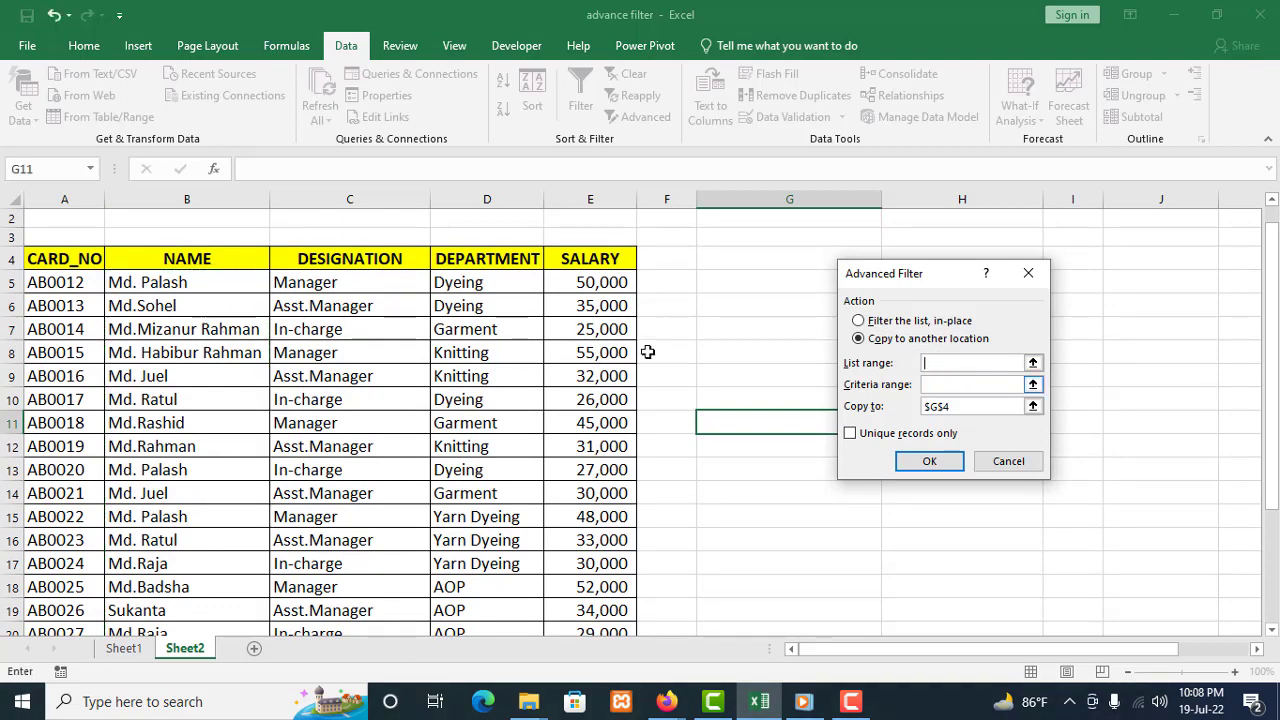
{"action": "left_click_drag", "start_coordinate": [207, 287], "coordinate": [371, 590]}
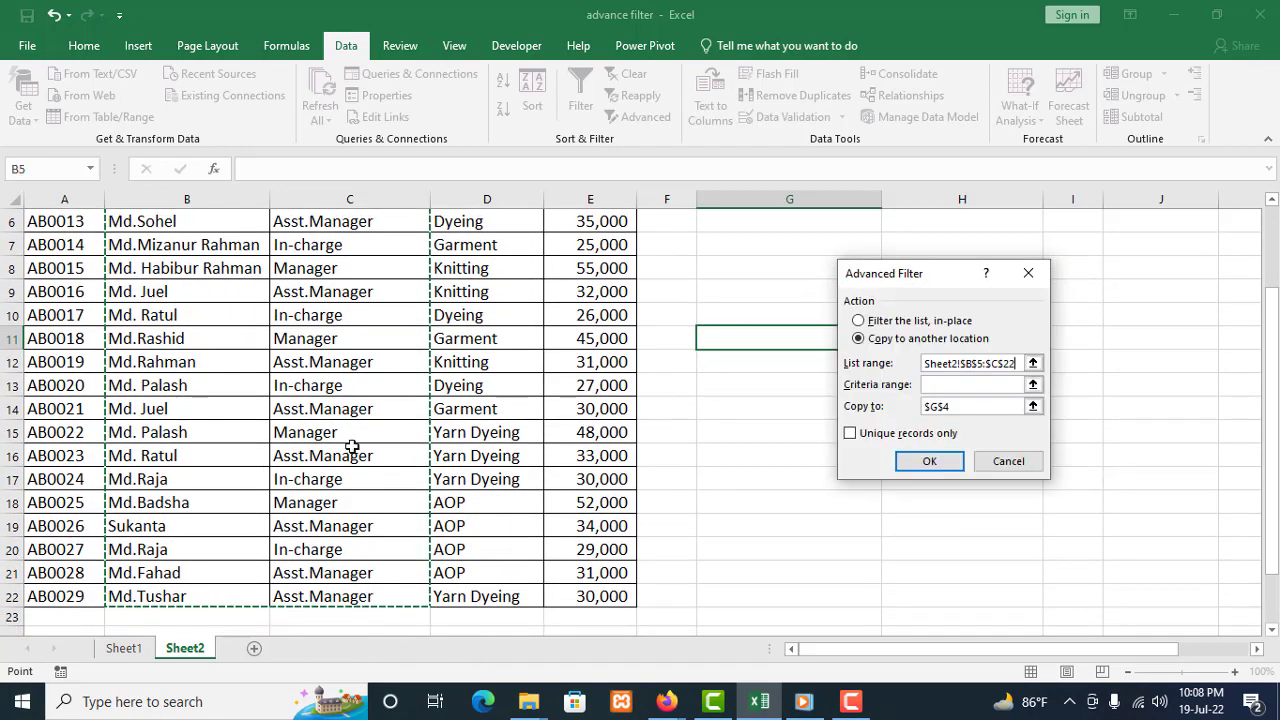
{"action": "scroll", "coordinate": [351, 447], "scroll_direction": "up", "scroll_amount": 1}
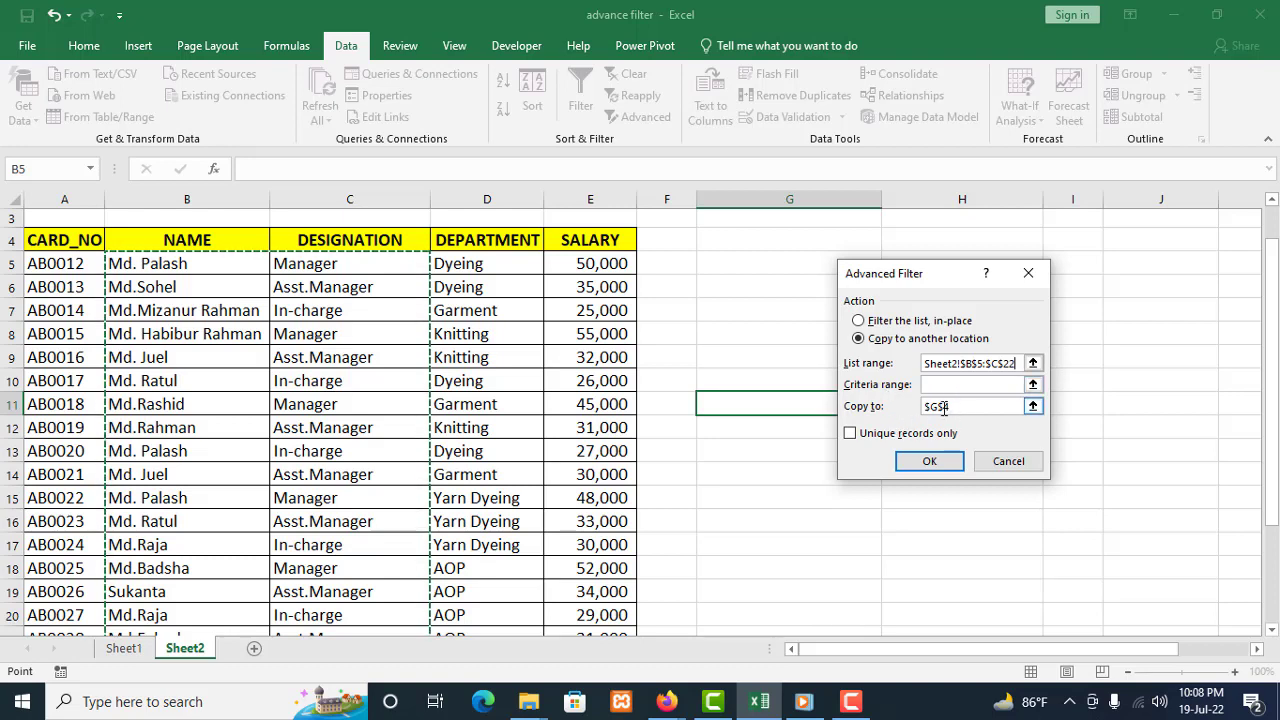
- Extract the unique name and designation combinations to G5 with the Advanced Filter
{"action": "left_click_drag", "start_coordinate": [952, 405], "coordinate": [921, 415]}
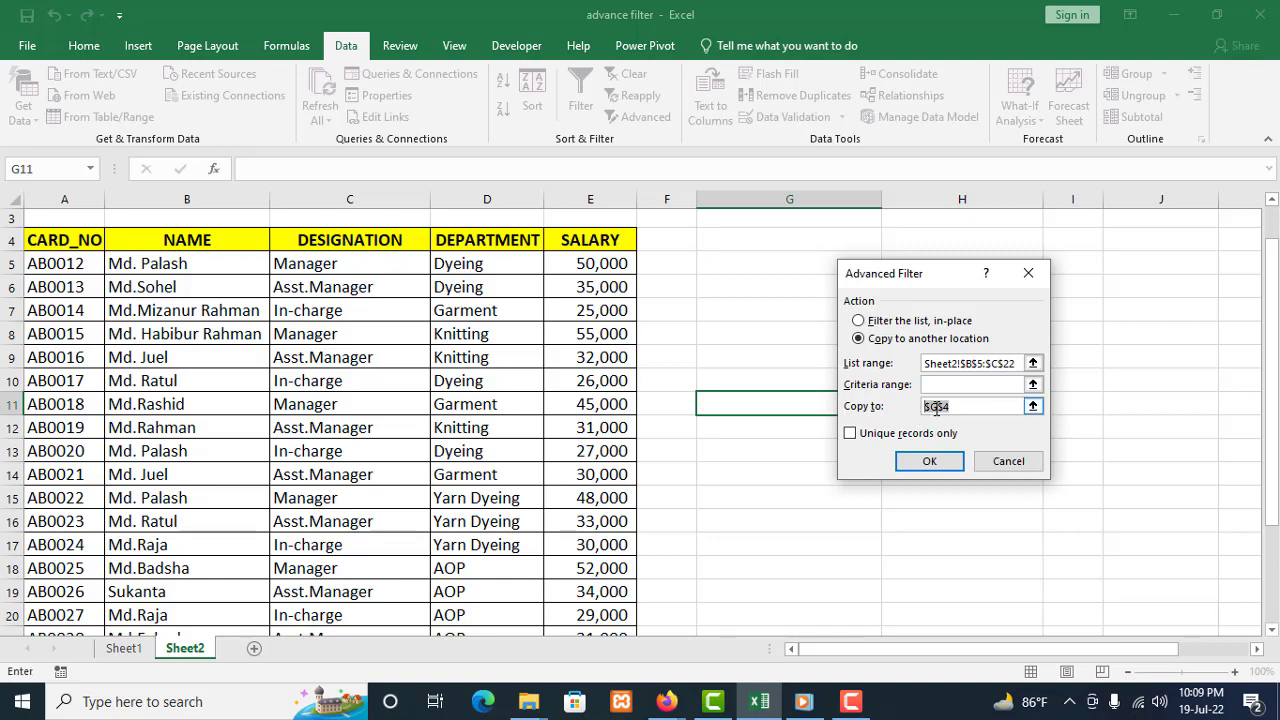
{"action": "key", "text": "BackSpace"}
{"action": "left_click", "coordinate": [776, 263]}
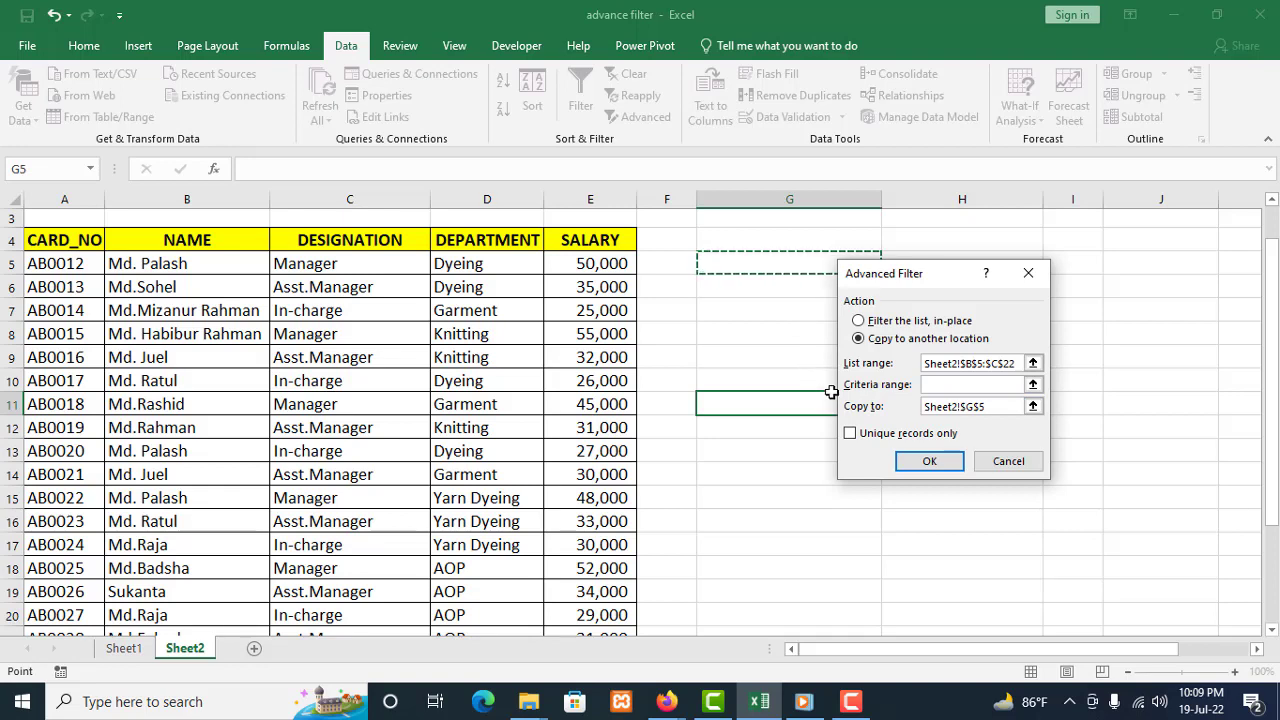
{"action": "left_click", "coordinate": [850, 434]}
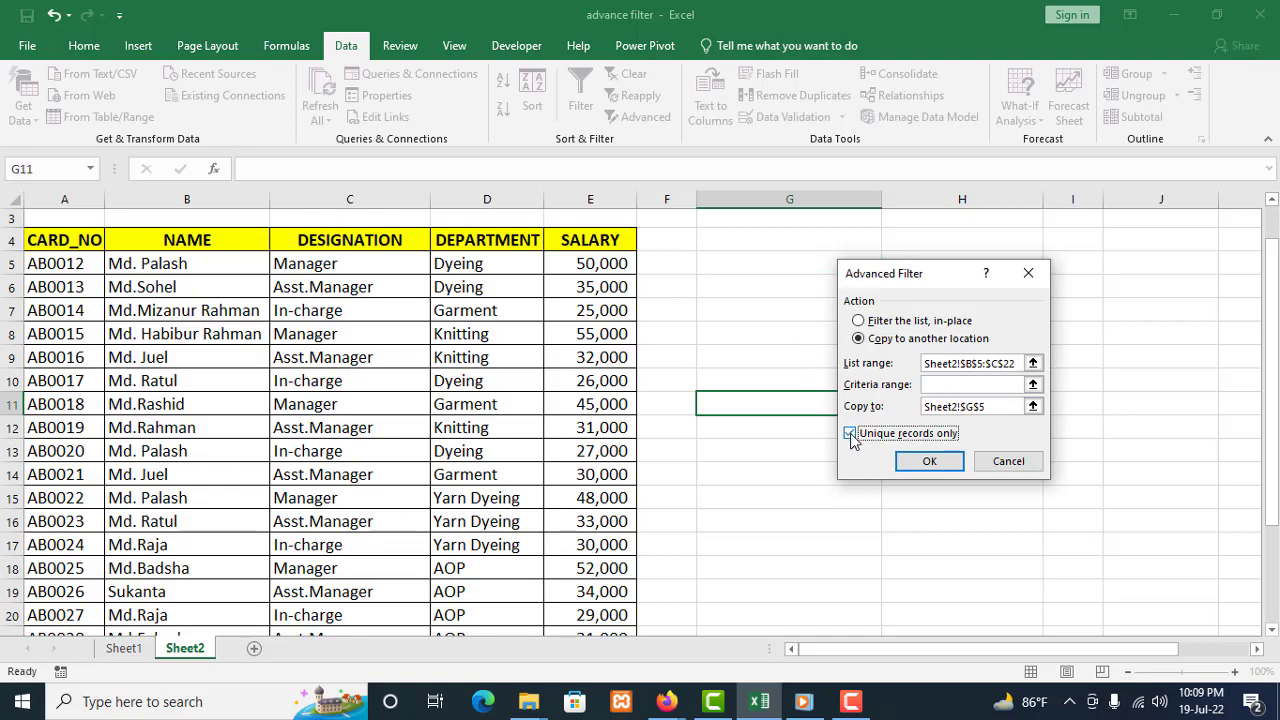
{"action": "left_click", "coordinate": [926, 461]}
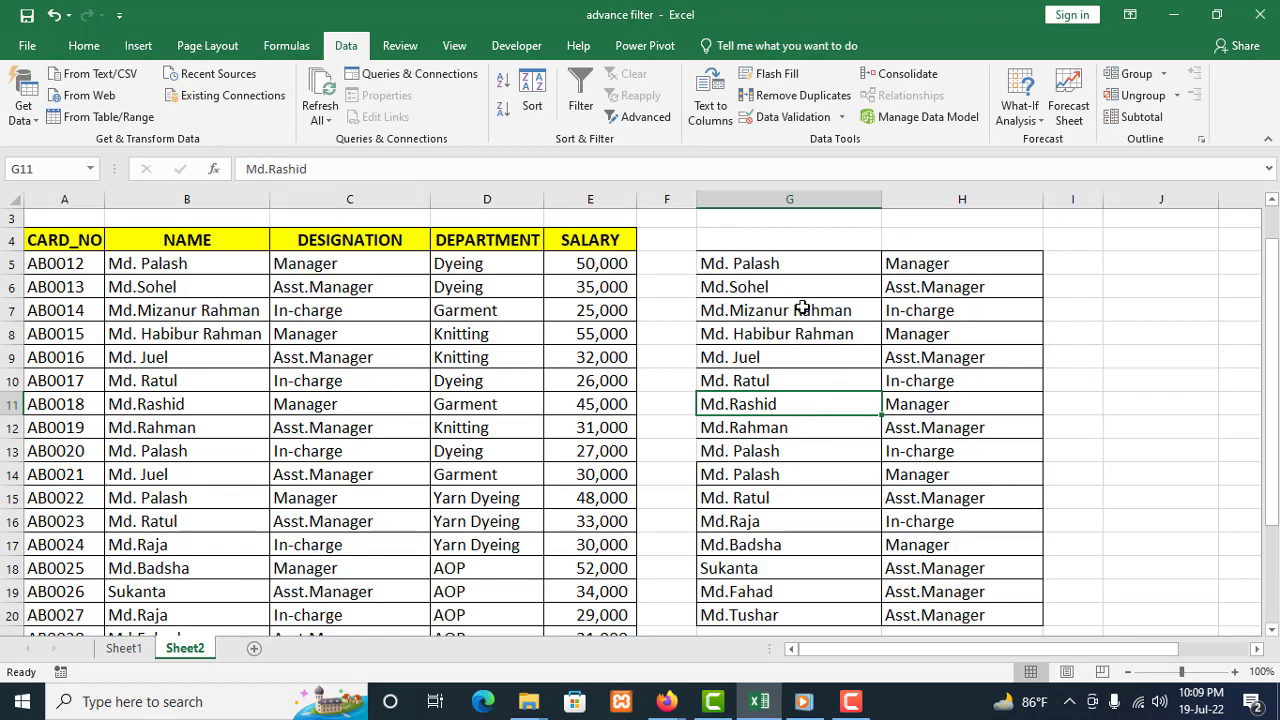
- Review the extracted name and designation list in G5:H20 and delete its contents, keeping the cell borders
{"action": "left_click_drag", "start_coordinate": [786, 263], "coordinate": [946, 615]}
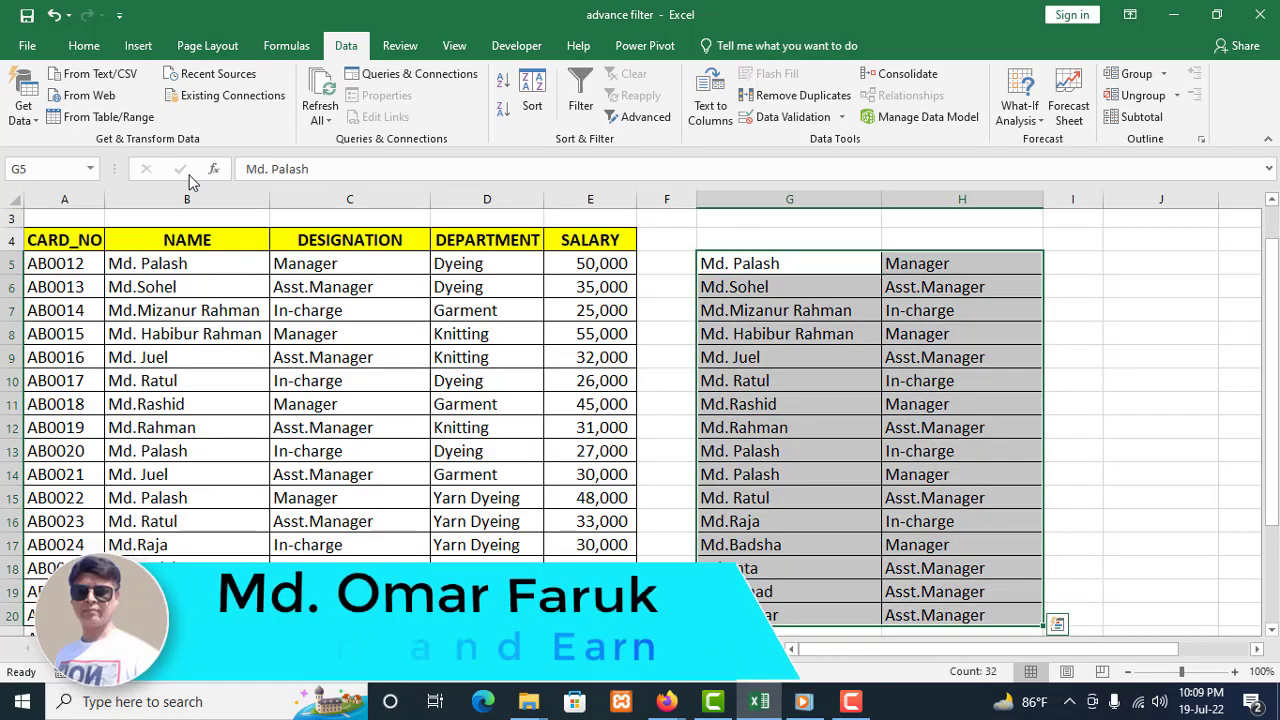
{"action": "left_click", "coordinate": [86, 48]}
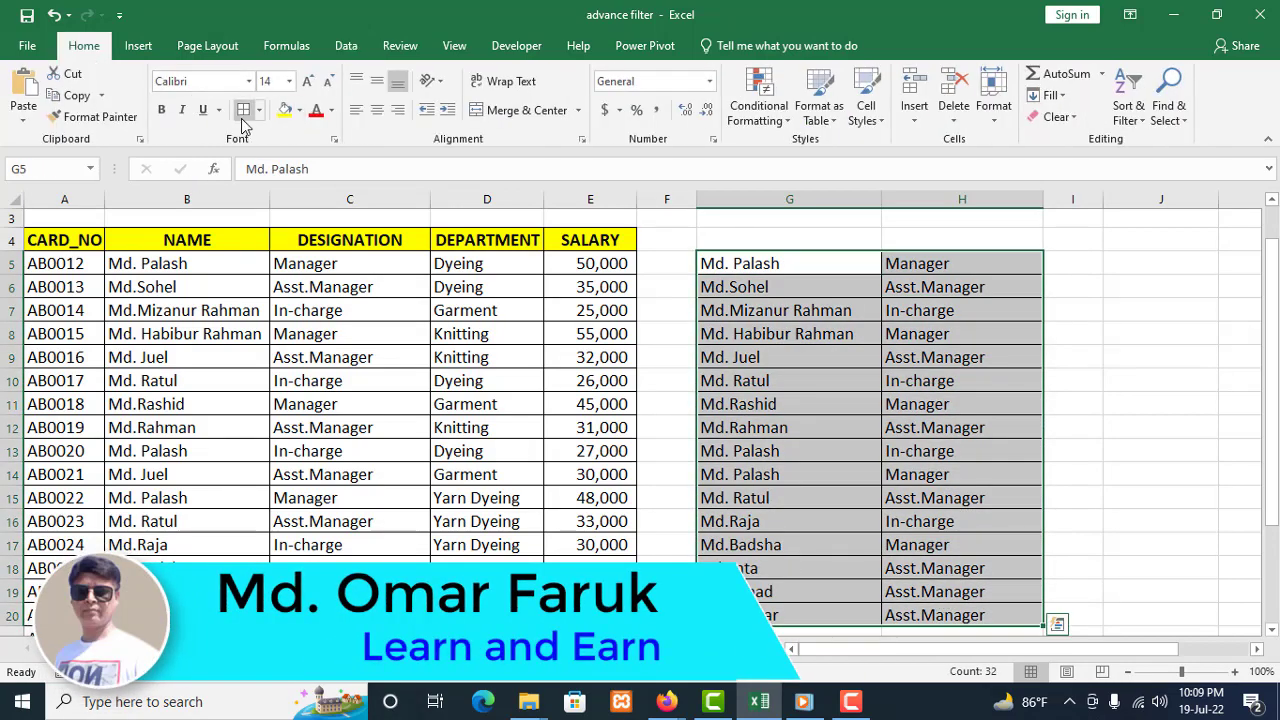
{"action": "scroll", "coordinate": [821, 335], "scroll_direction": "down", "scroll_amount": 1}
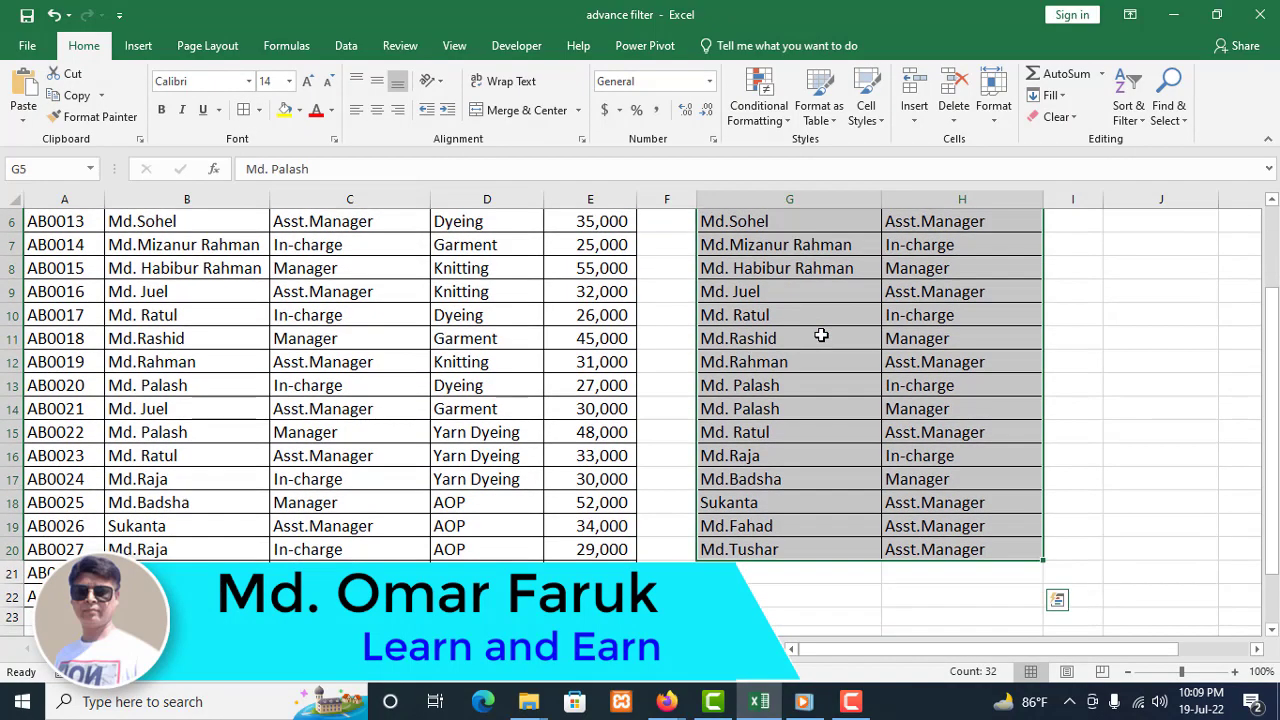
{"action": "scroll", "coordinate": [821, 335], "scroll_direction": "up", "scroll_amount": 1}
{"action": "scroll", "coordinate": [821, 335], "scroll_direction": "down", "scroll_amount": 1}
{"action": "scroll", "coordinate": [821, 335], "scroll_direction": "down", "scroll_amount": 2}
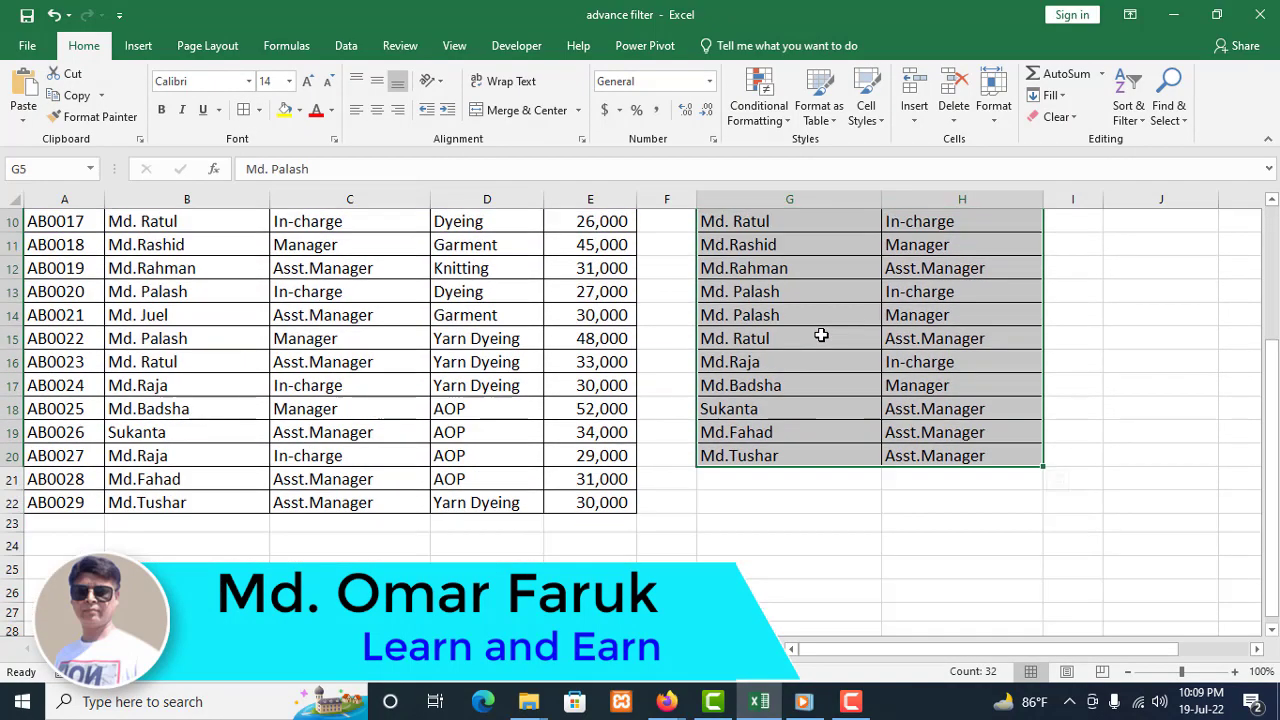
{"action": "scroll", "coordinate": [821, 335], "scroll_direction": "up", "scroll_amount": 1}
{"action": "scroll", "coordinate": [821, 335], "scroll_direction": "up", "scroll_amount": 1}
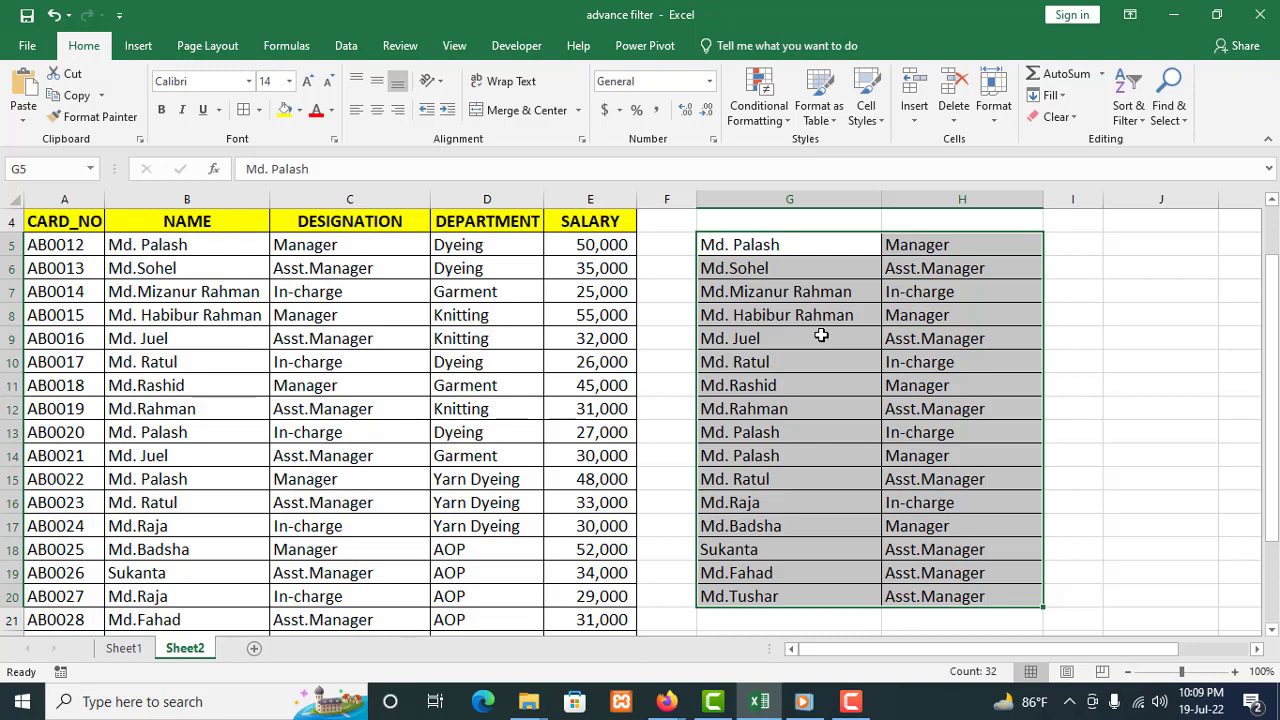
{"action": "key", "text": "Delete"}
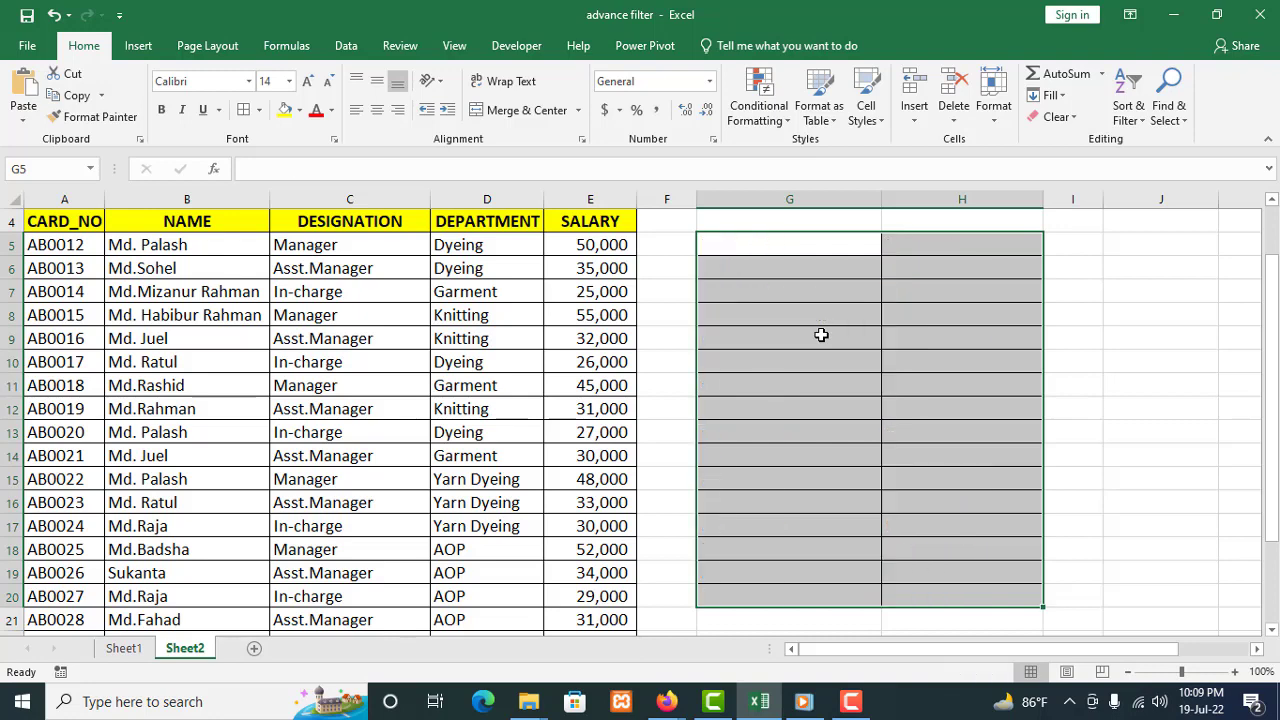
{"action": "left_click", "coordinate": [787, 254]}
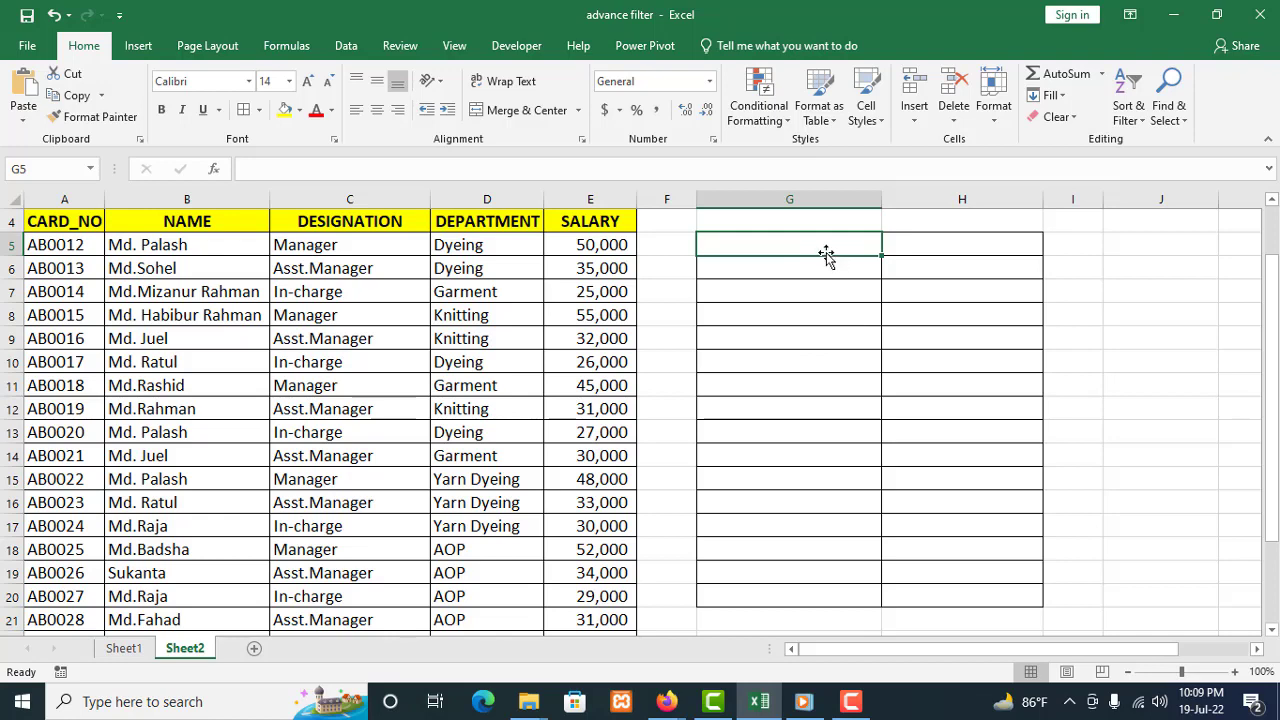
{"action": "left_click_drag", "start_coordinate": [826, 256], "coordinate": [957, 594]}
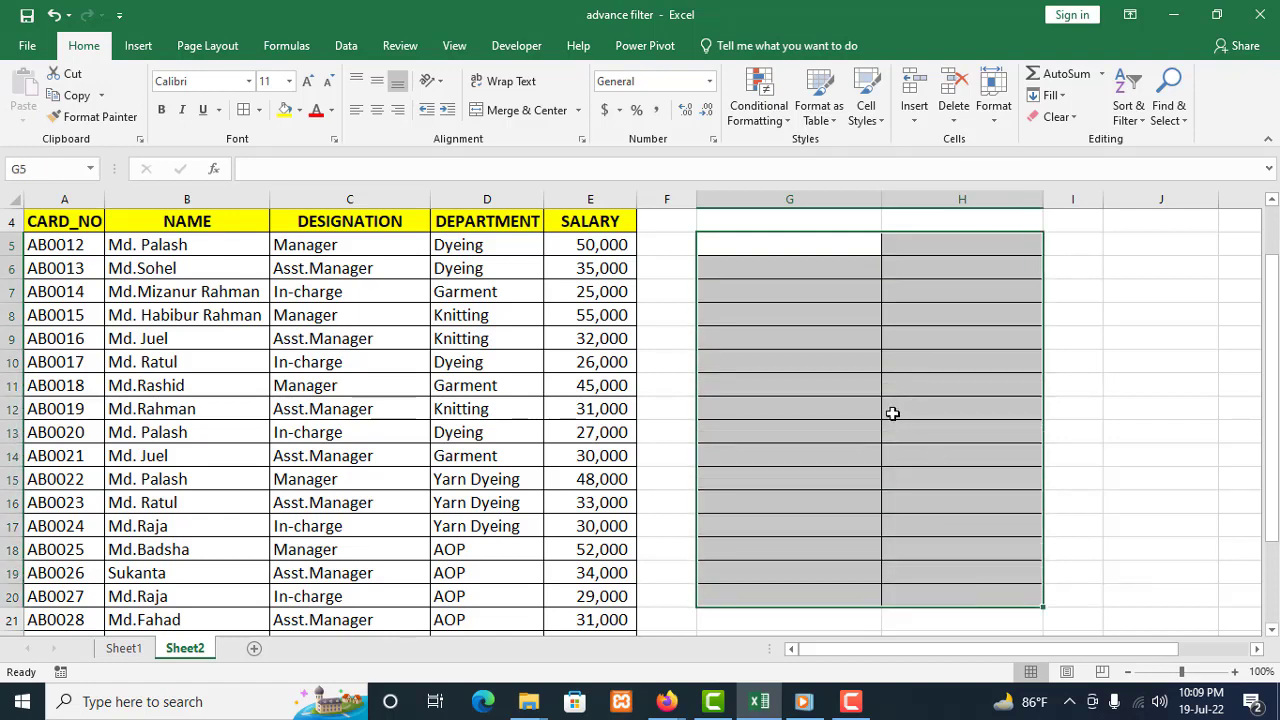
{"action": "left_click", "coordinate": [882, 356]}
{"action": "scroll", "coordinate": [862, 393], "scroll_direction": "up", "scroll_amount": 1}
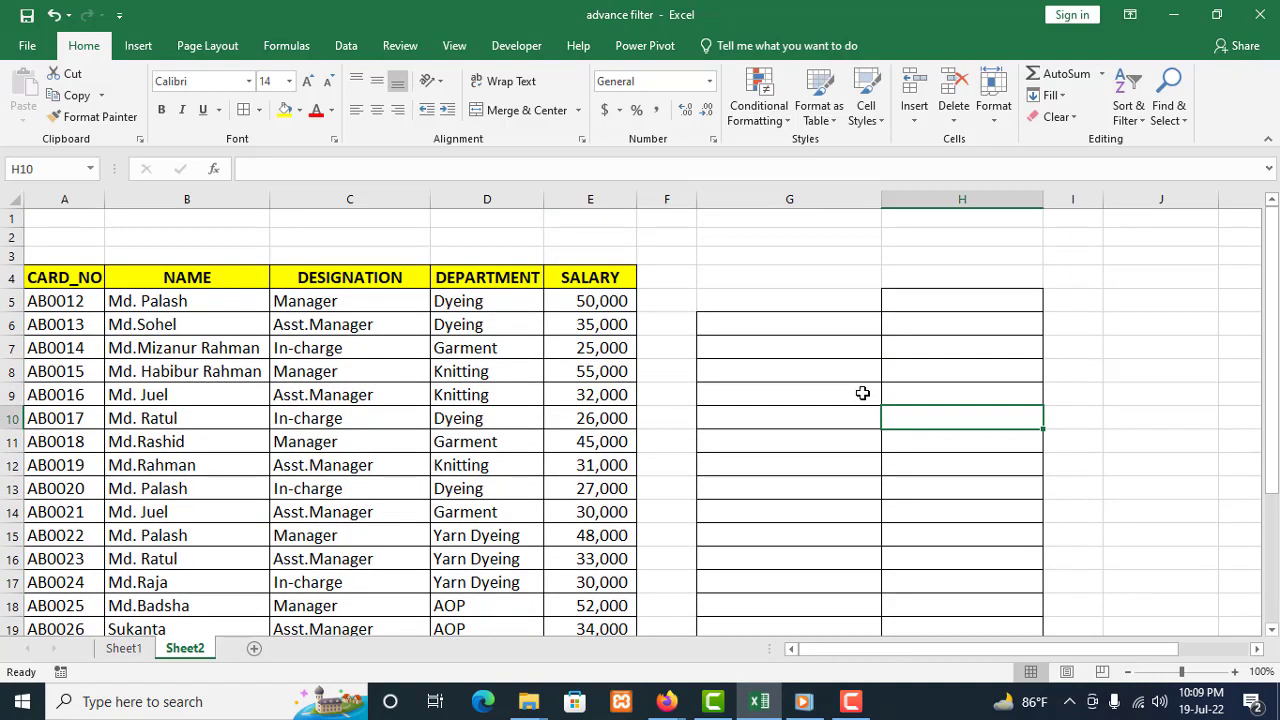
{"action": "scroll", "coordinate": [862, 393], "scroll_direction": "down", "scroll_amount": 2}
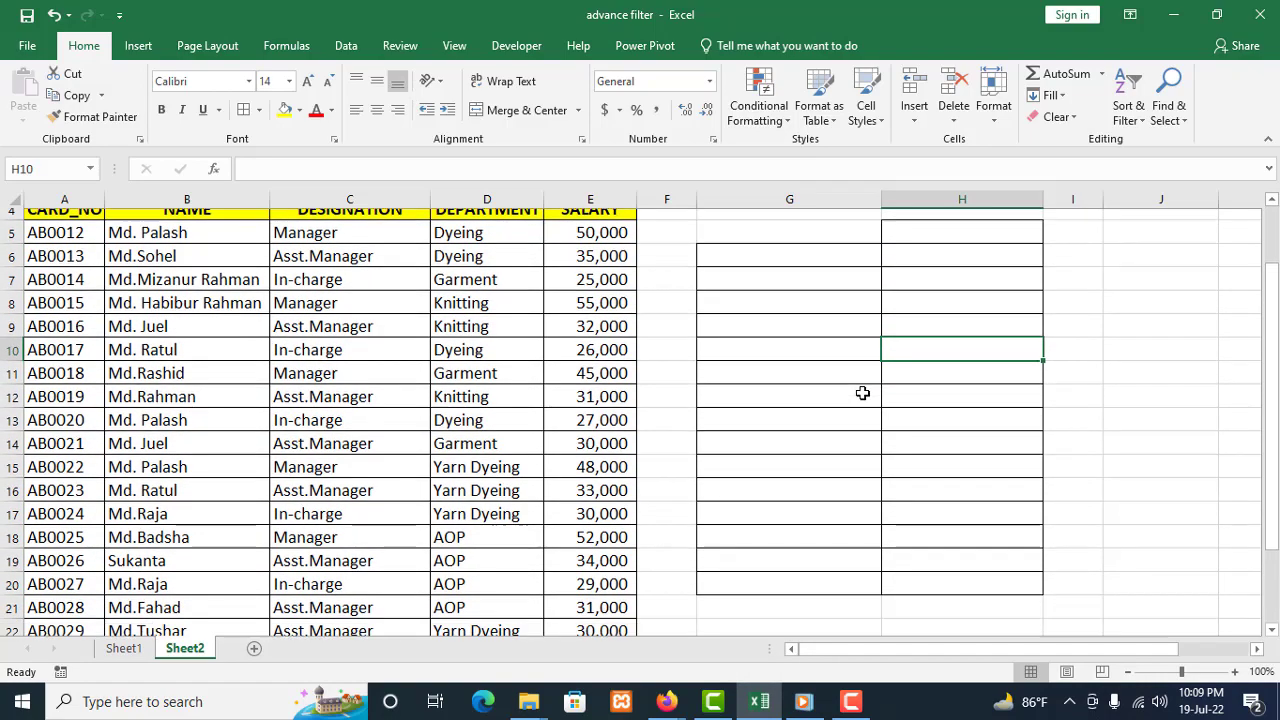
{"action": "scroll", "coordinate": [862, 393], "scroll_direction": "up", "scroll_amount": 1}
{"action": "scroll", "coordinate": [862, 393], "scroll_direction": "up", "scroll_amount": 1}
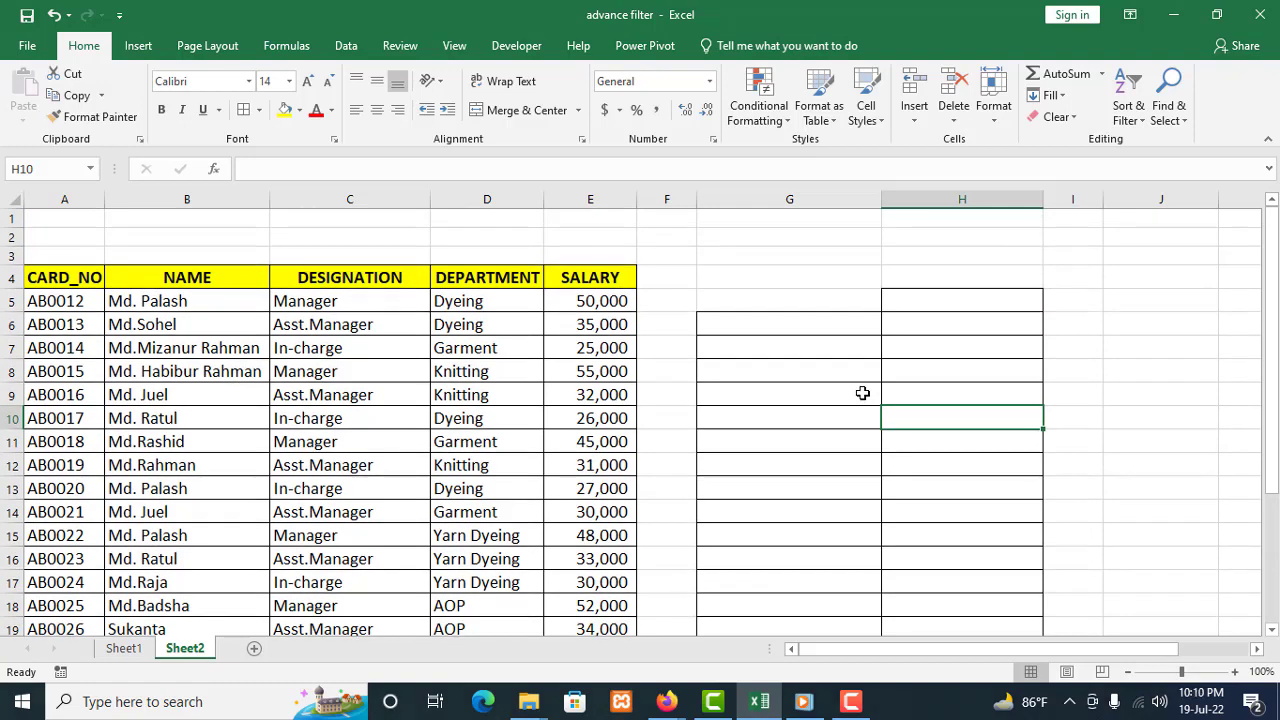
- Copy the table's header row A4:E4 and paste it with its formatting starting at G4
{"action": "left_click_drag", "start_coordinate": [62, 280], "coordinate": [572, 277]}
{"action": "right_click", "coordinate": [572, 277]}
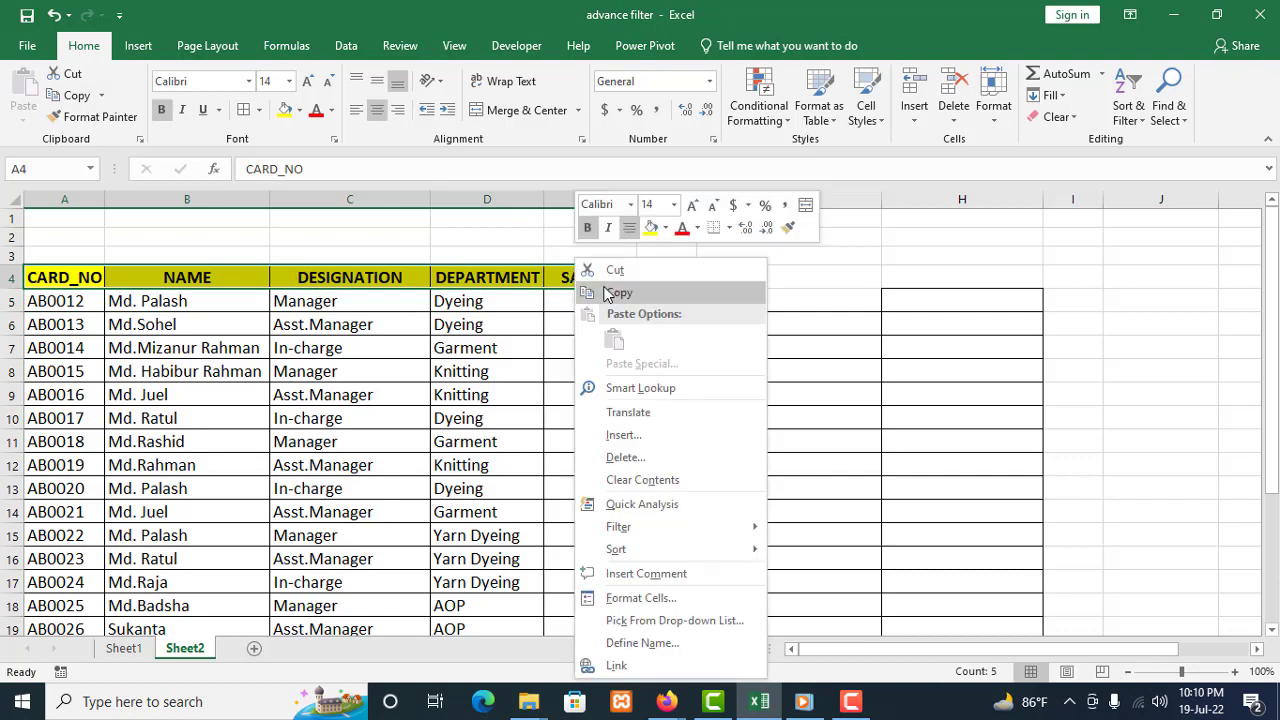
{"action": "left_click", "coordinate": [617, 293]}
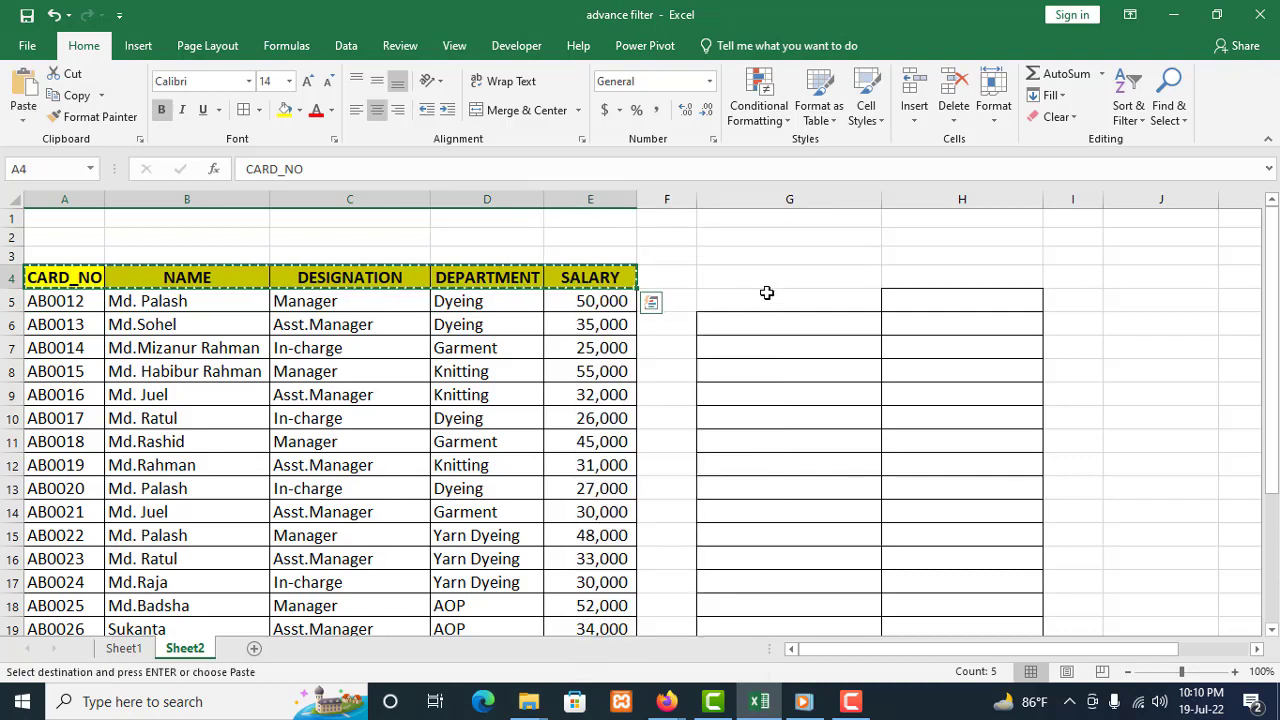
{"action": "left_click", "coordinate": [766, 282]}
{"action": "right_click", "coordinate": [788, 272]}
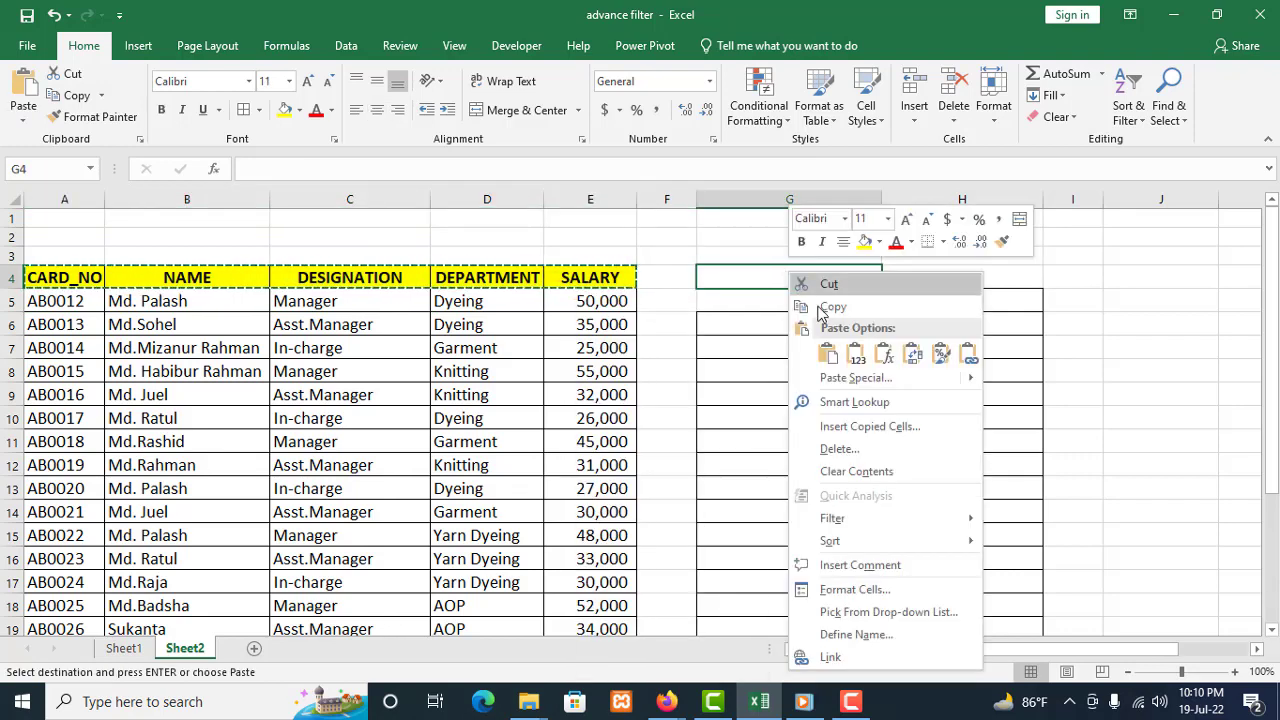
{"action": "left_click", "coordinate": [827, 353]}
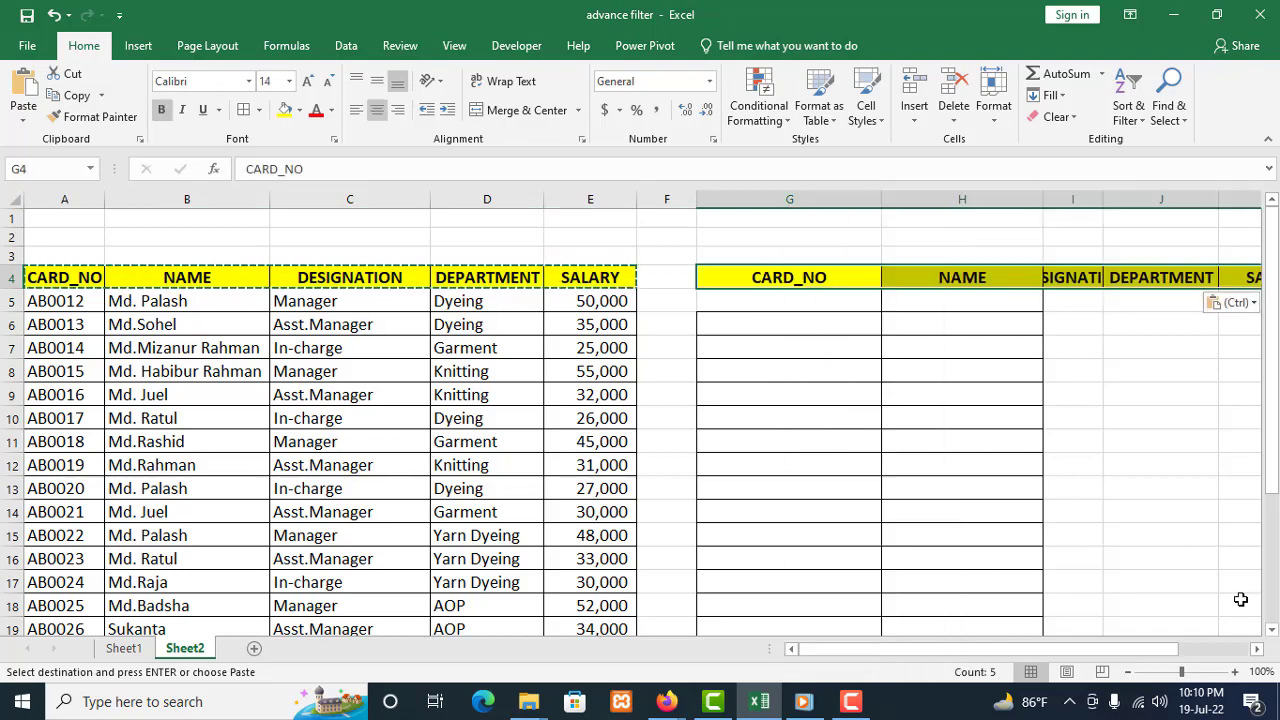
{"action": "left_click", "coordinate": [1257, 649]}
{"action": "left_click", "coordinate": [1257, 649]}
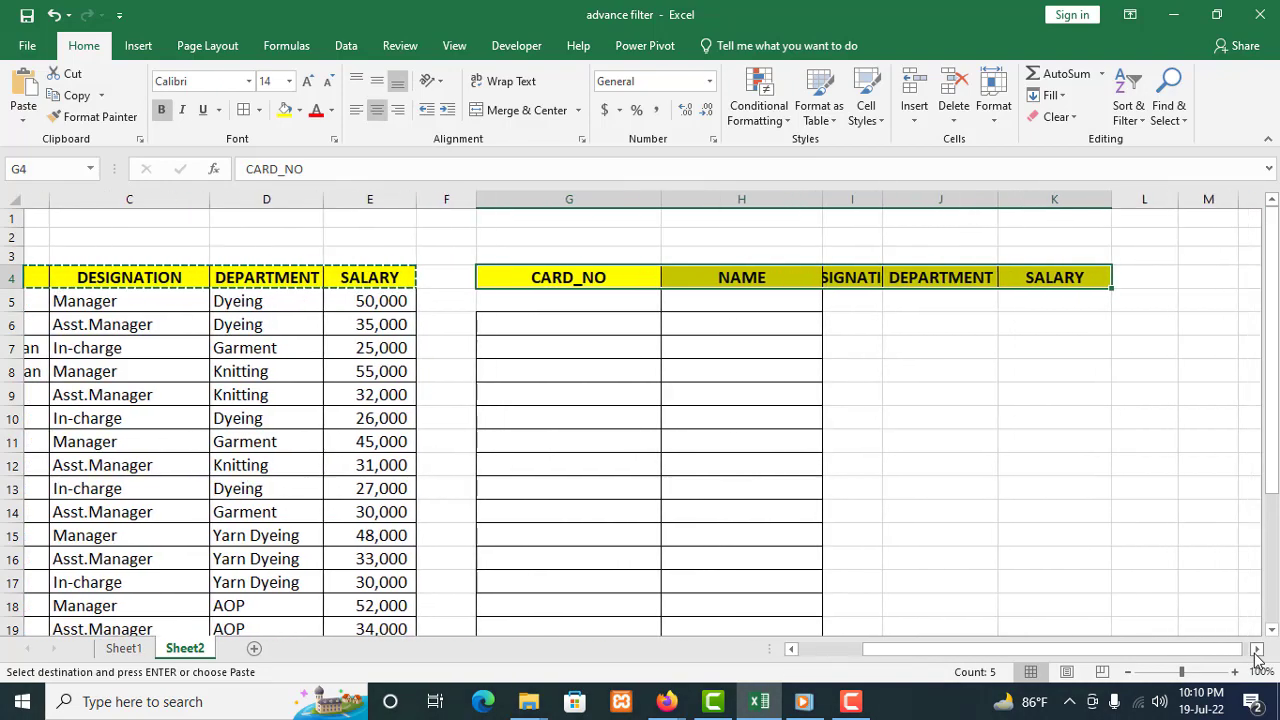
{"action": "left_click_drag", "start_coordinate": [1229, 652], "coordinate": [1148, 655]}
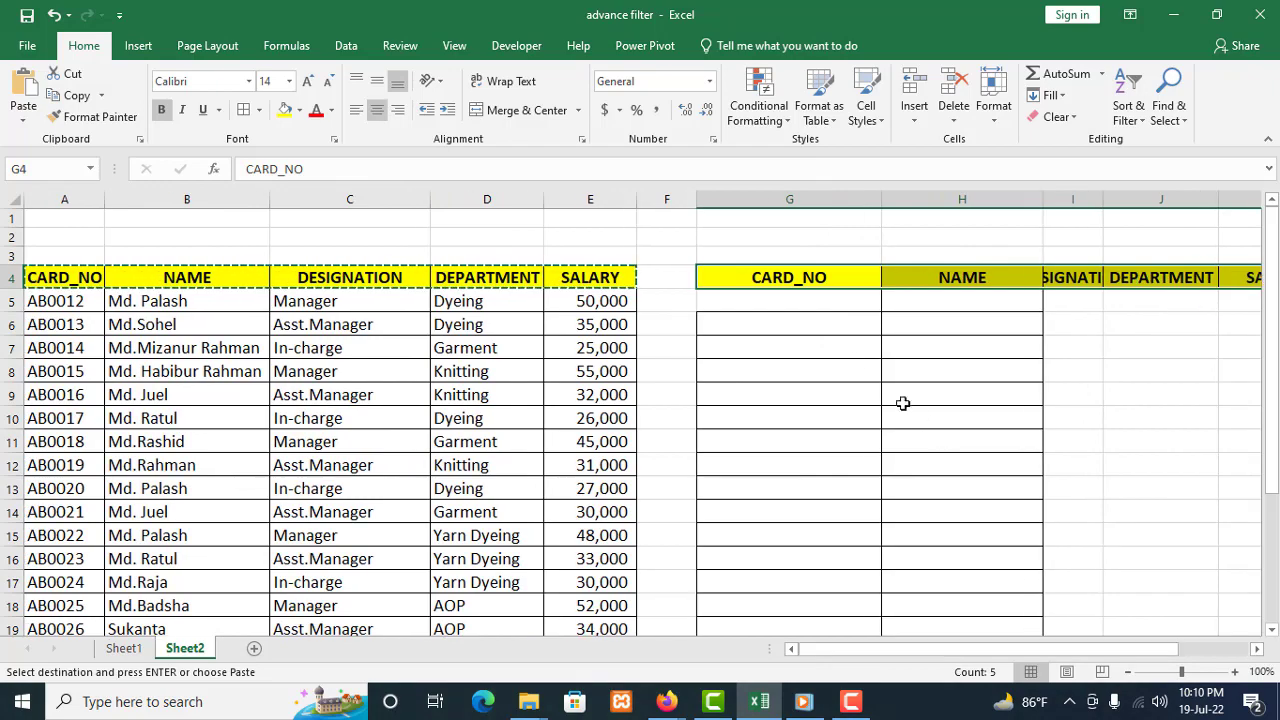
- Remove all borders from the empty cells G6:H20
{"action": "left_click_drag", "start_coordinate": [803, 323], "coordinate": [951, 471]}
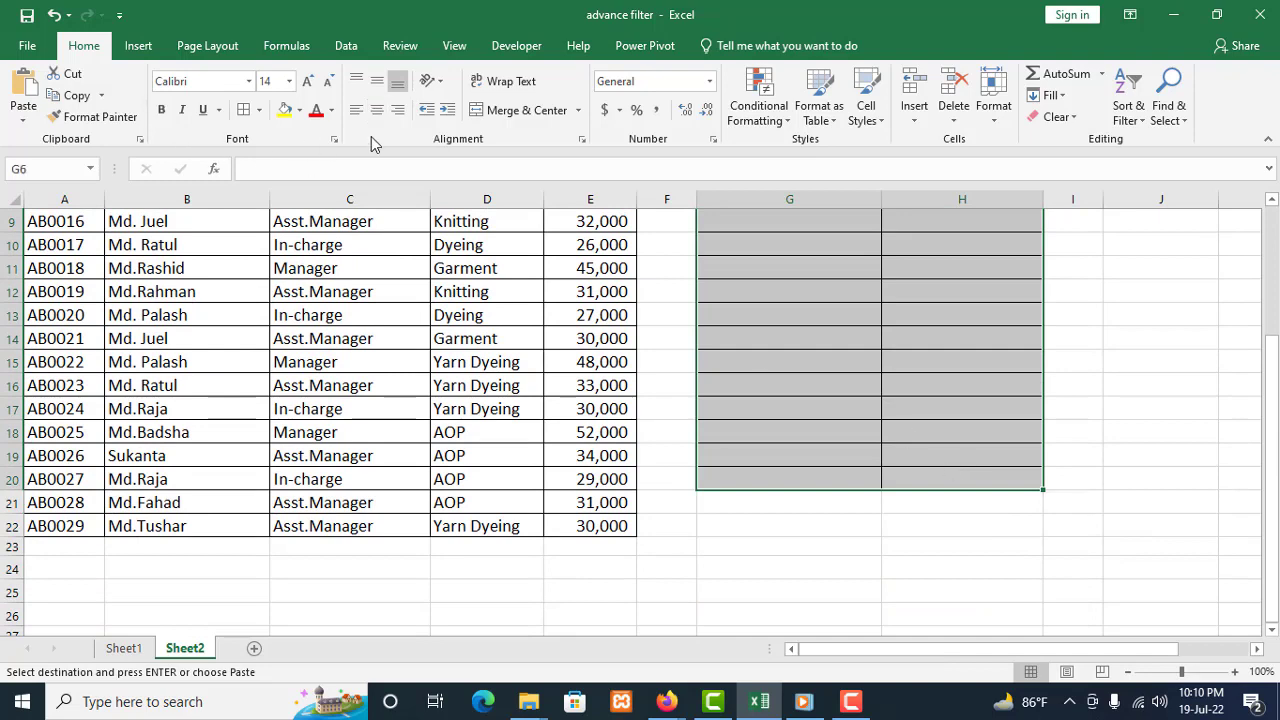
{"action": "left_click", "coordinate": [258, 110]}
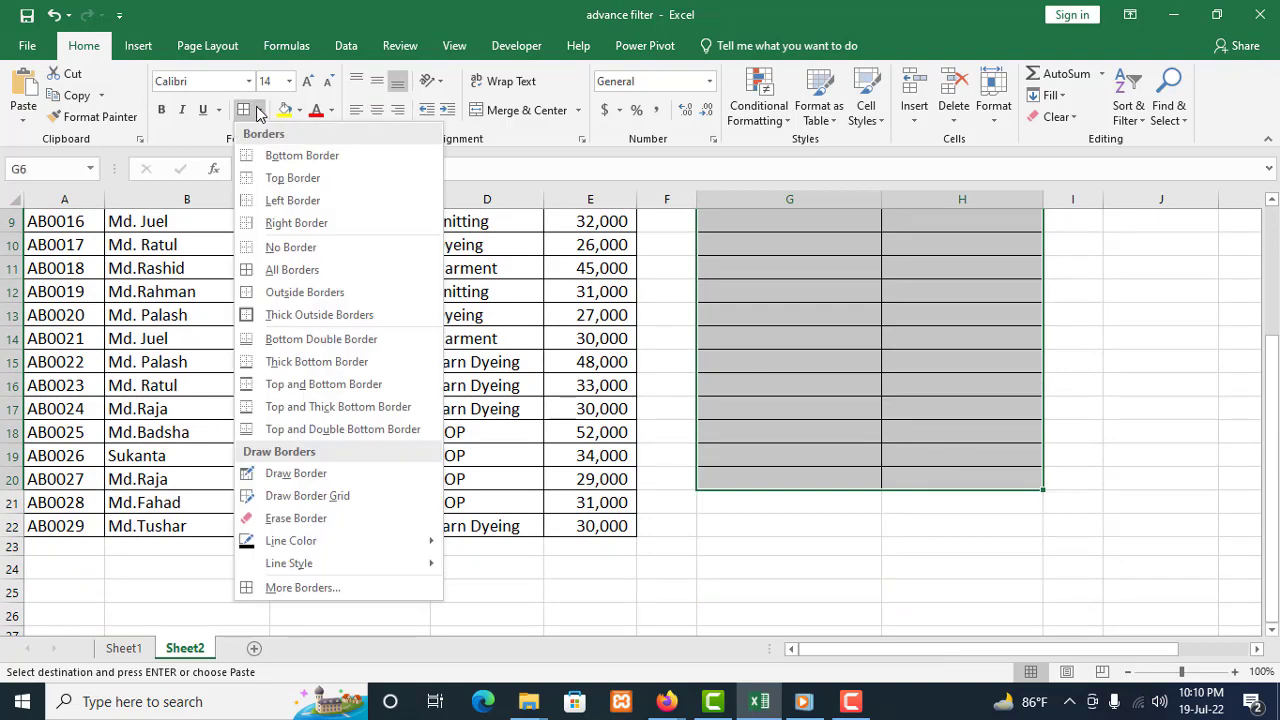
{"action": "left_click", "coordinate": [290, 246]}
{"action": "scroll", "coordinate": [966, 364], "scroll_direction": "up", "scroll_amount": 3}
{"action": "left_click", "coordinate": [960, 393]}
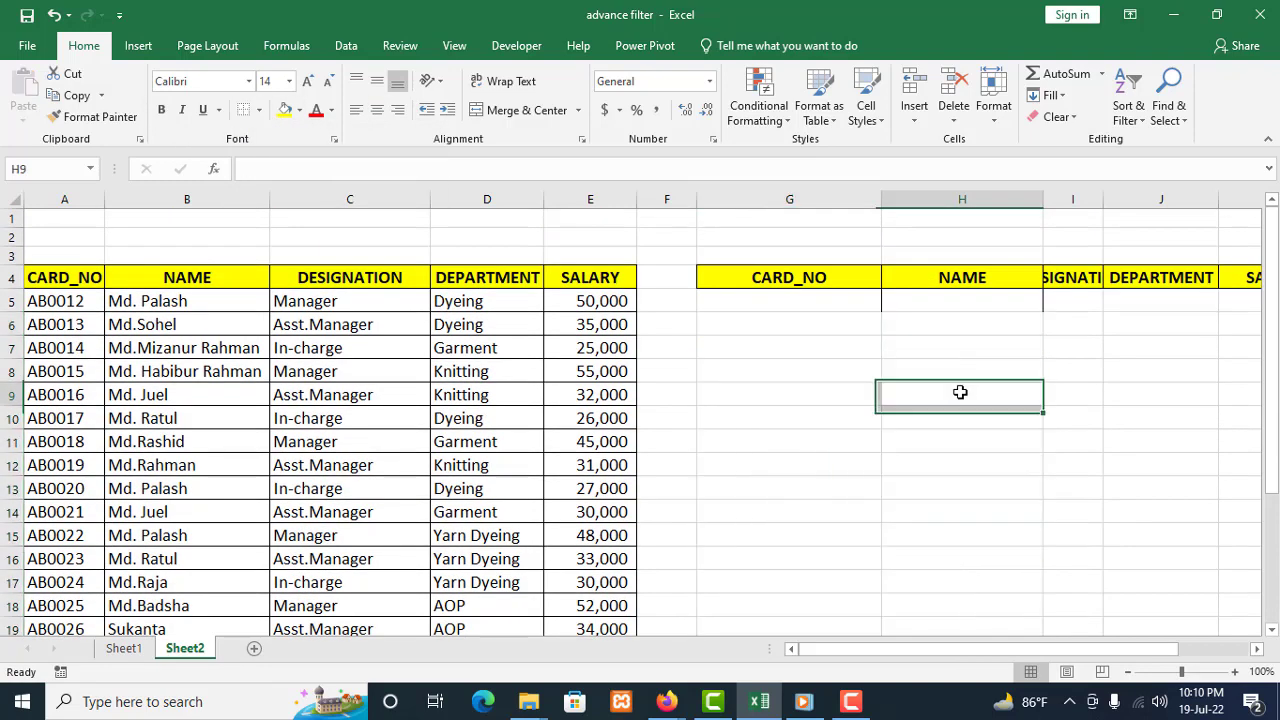
- Apply all borders to the blank criteria row G5:K5 under the pasted headers
{"action": "left_click_drag", "start_coordinate": [816, 299], "coordinate": [1062, 307]}
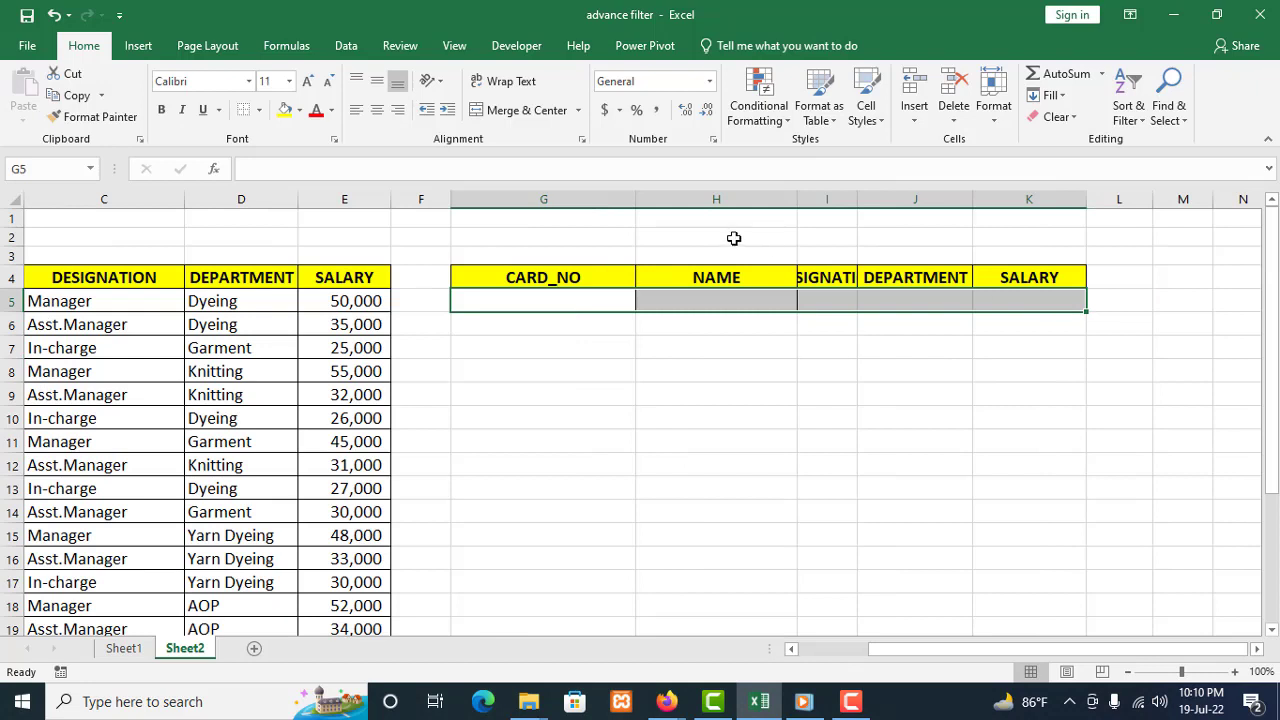
{"action": "left_click", "coordinate": [260, 110]}
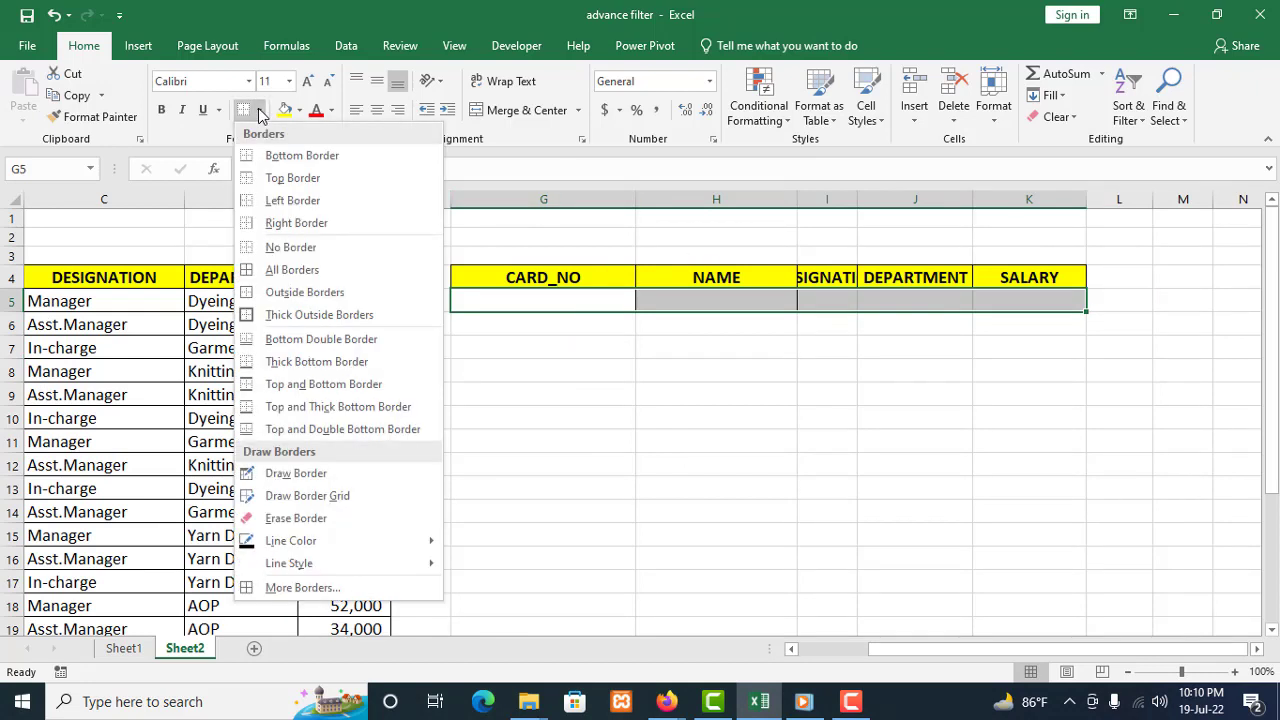
{"action": "left_click", "coordinate": [272, 269]}
{"action": "left_click", "coordinate": [690, 397]}
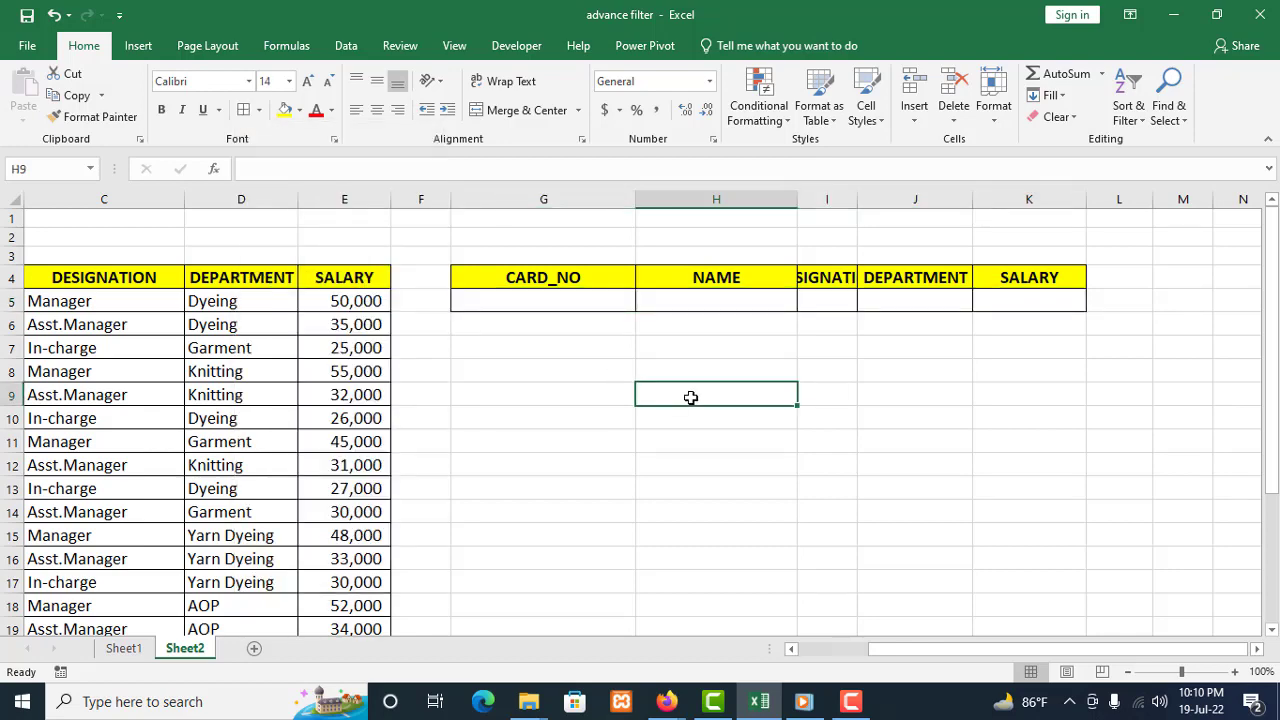
- Auto-fit the width of column I to its DESIGNATION header
{"action": "left_click_drag", "start_coordinate": [890, 649], "coordinate": [829, 651]}
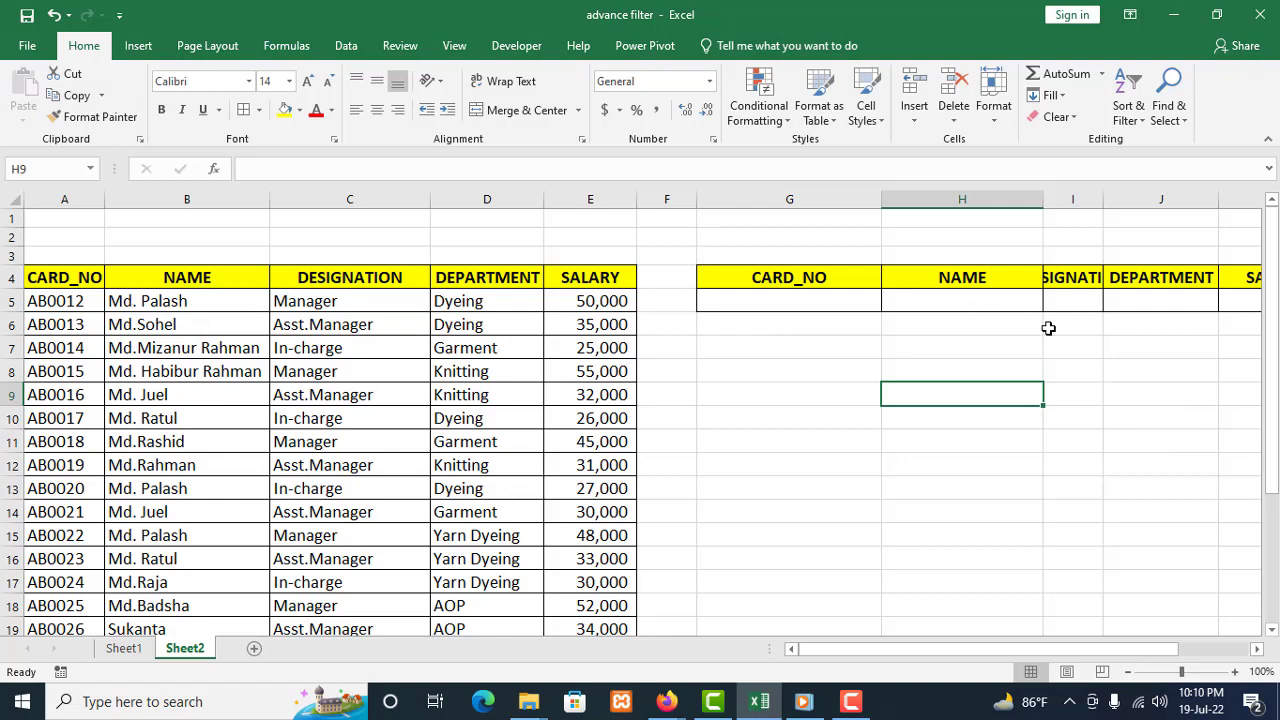
{"action": "left_click_drag", "start_coordinate": [1068, 645], "coordinate": [1149, 647]}
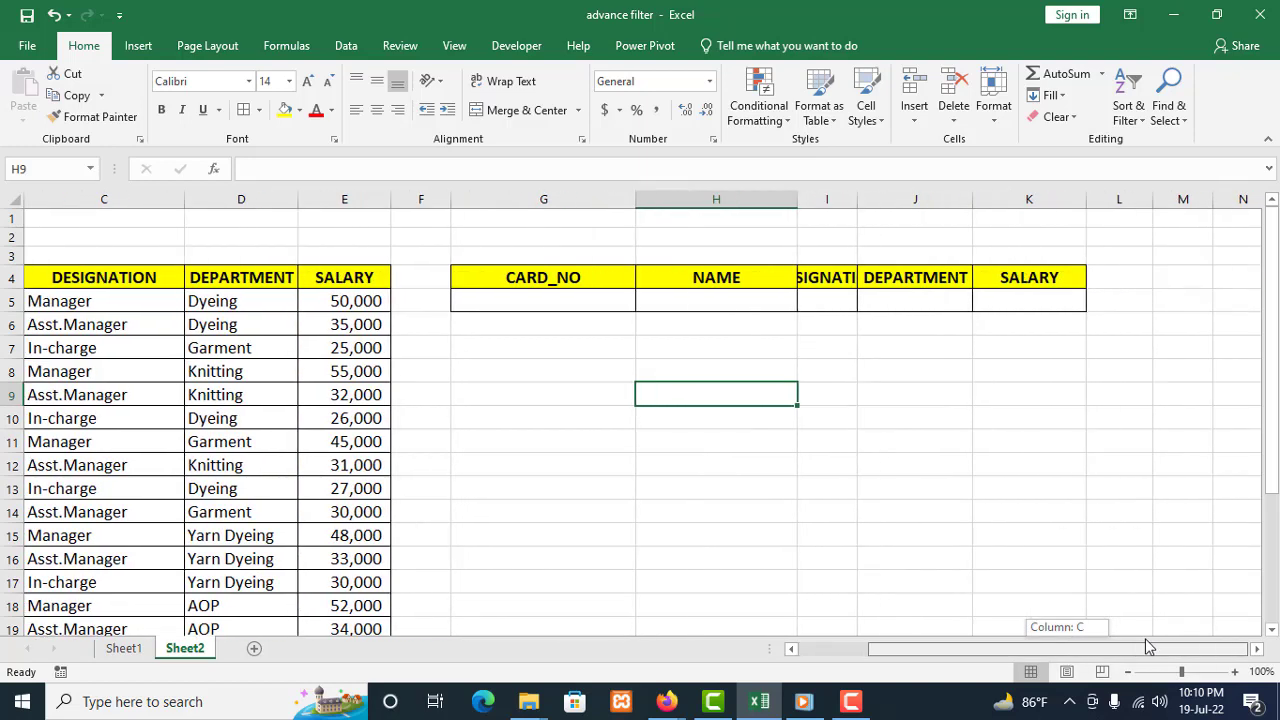
{"action": "double_click", "coordinate": [859, 203]}
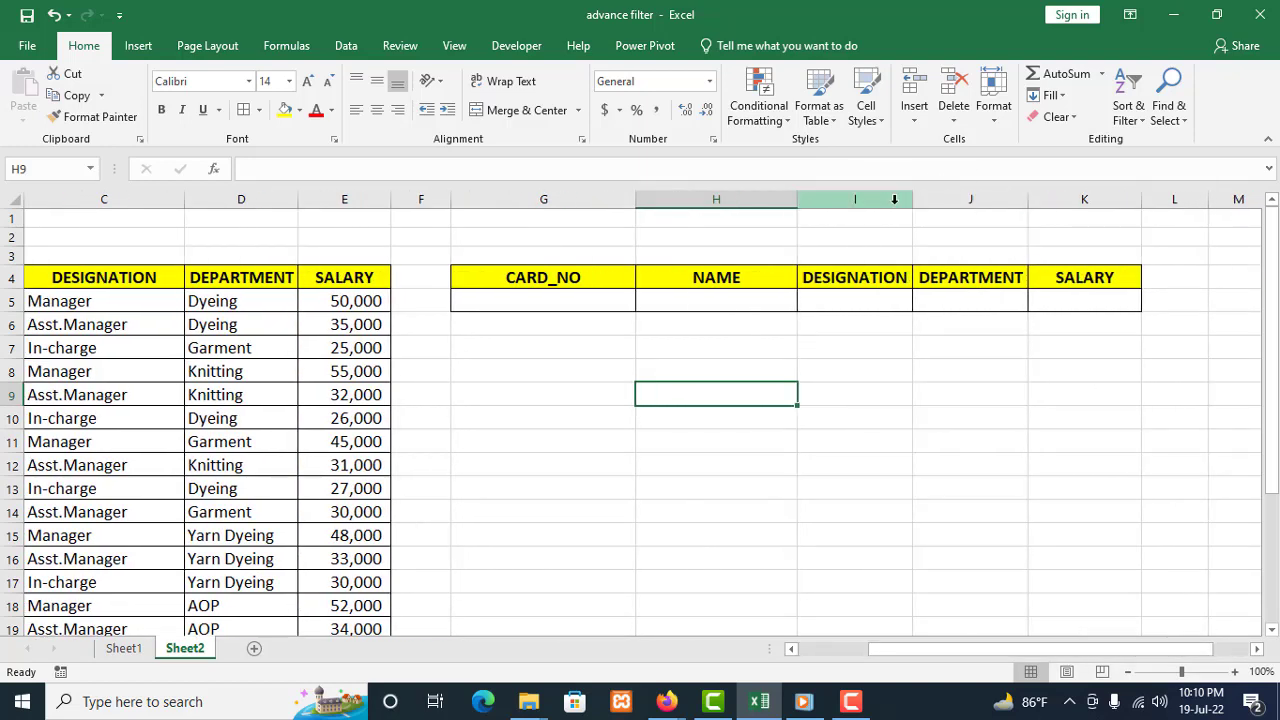
- Copy the first employee's name from B5 into H5 as the NAME criterion
{"action": "left_click", "coordinate": [679, 302]}
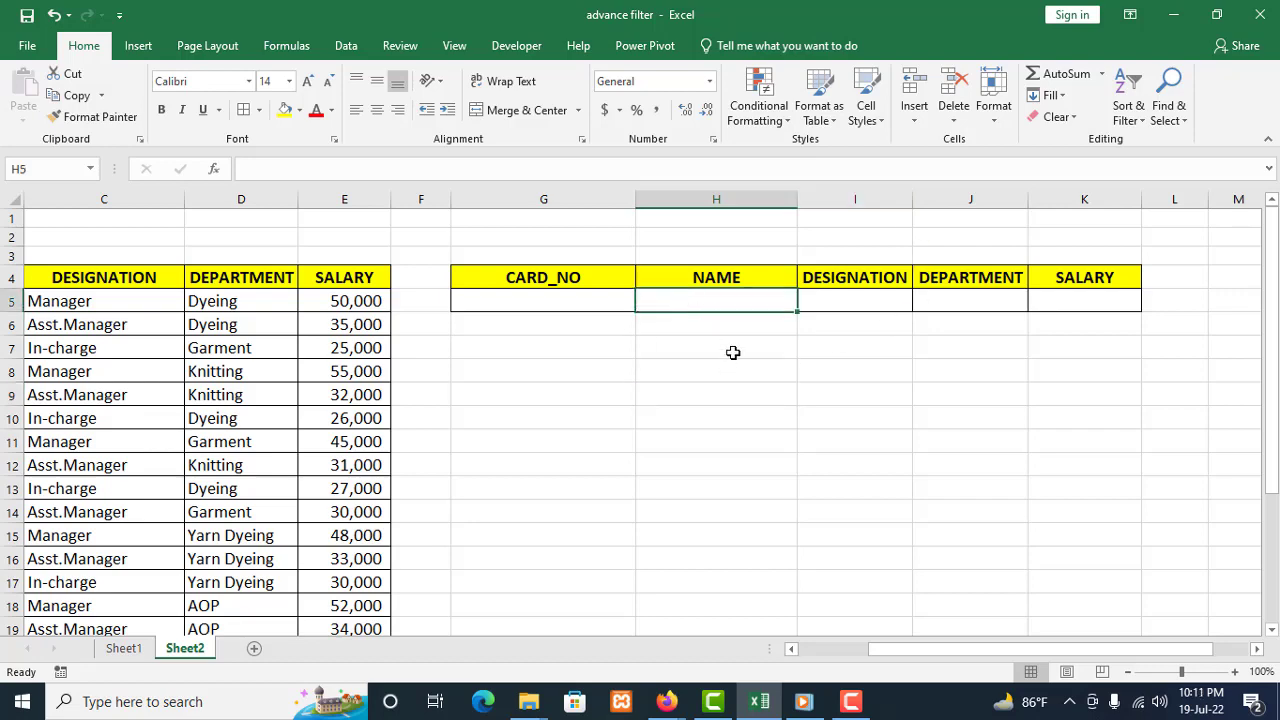
{"action": "left_click_drag", "start_coordinate": [951, 646], "coordinate": [893, 660]}
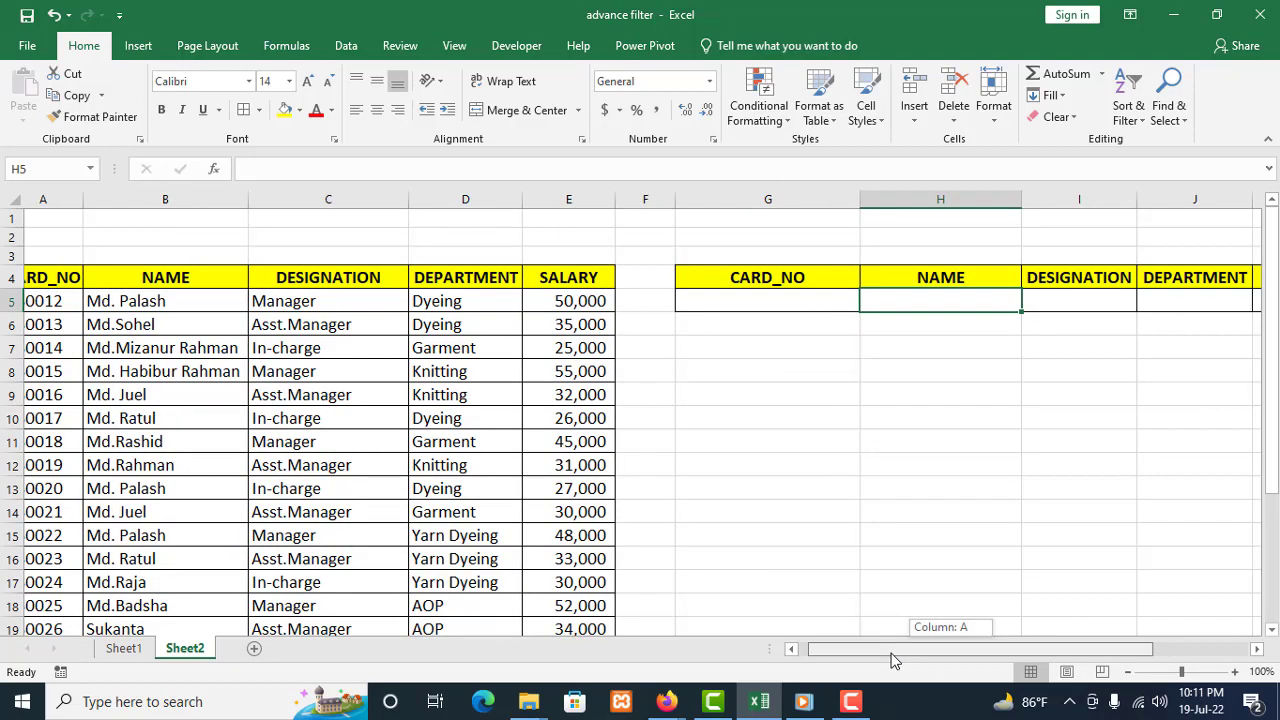
{"action": "right_click", "coordinate": [160, 301]}
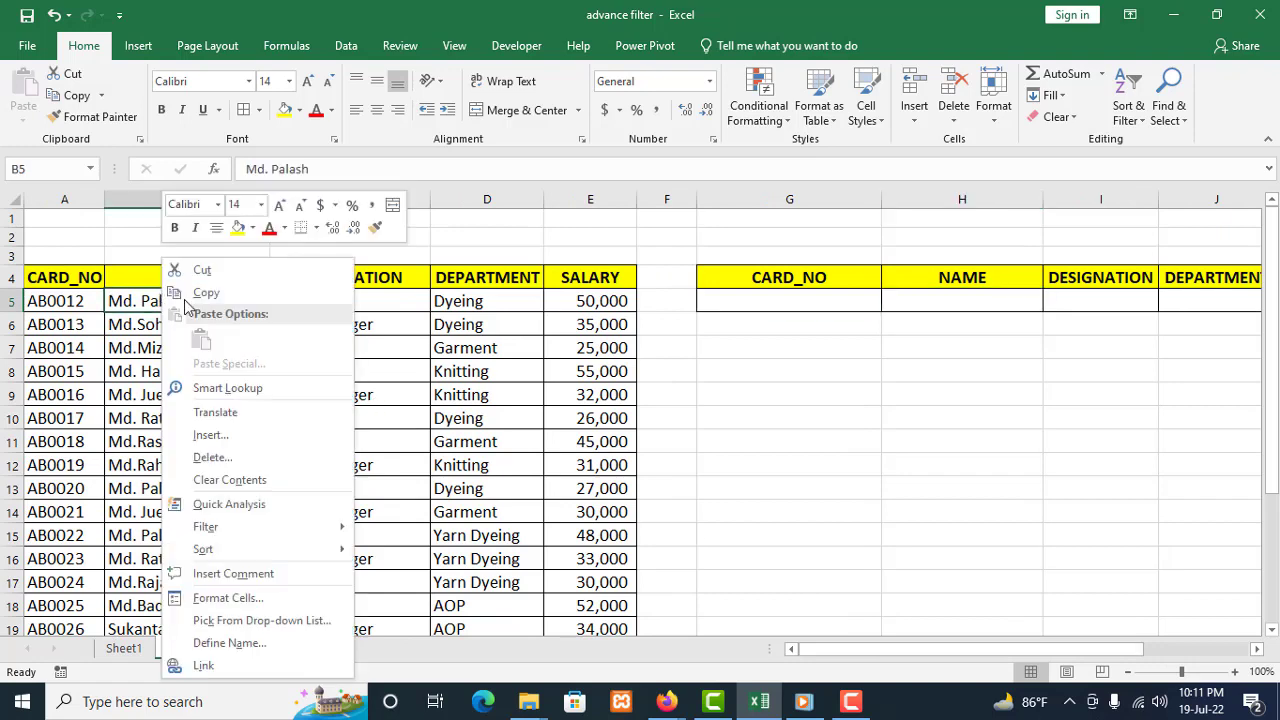
{"action": "left_click", "coordinate": [206, 289]}
{"action": "right_click", "coordinate": [974, 300]}
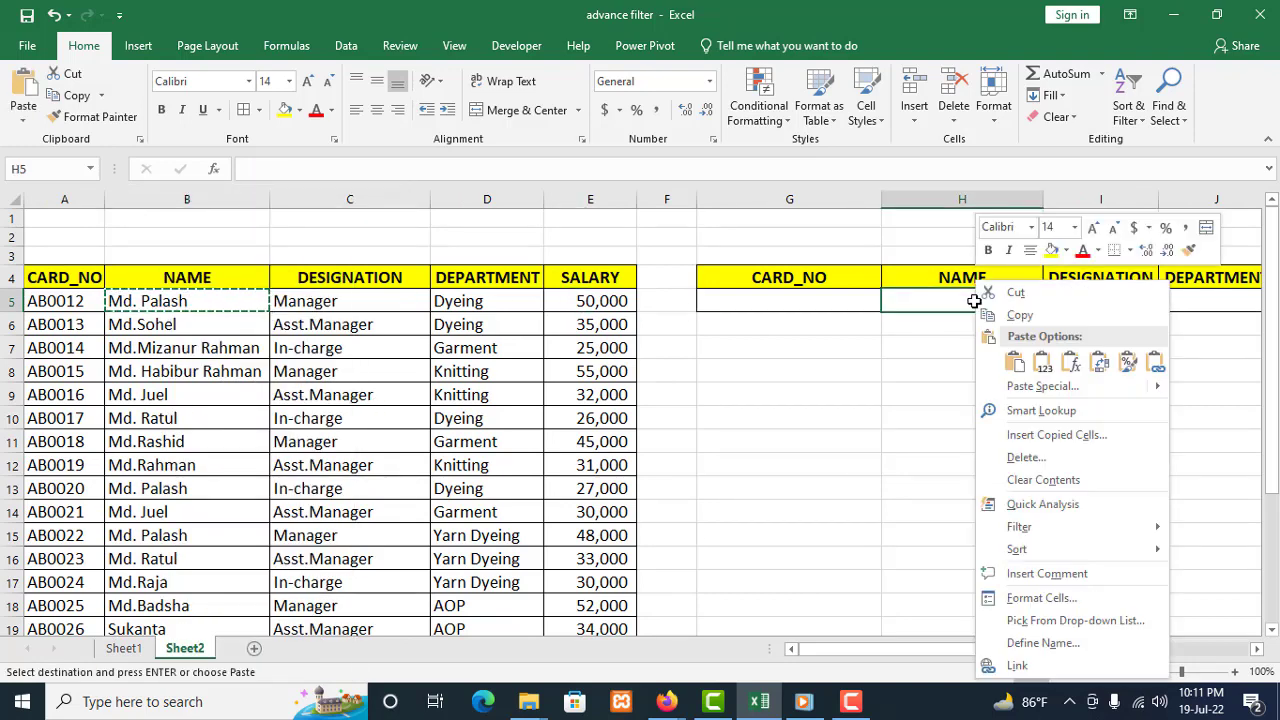
{"action": "left_click", "coordinate": [1016, 362]}
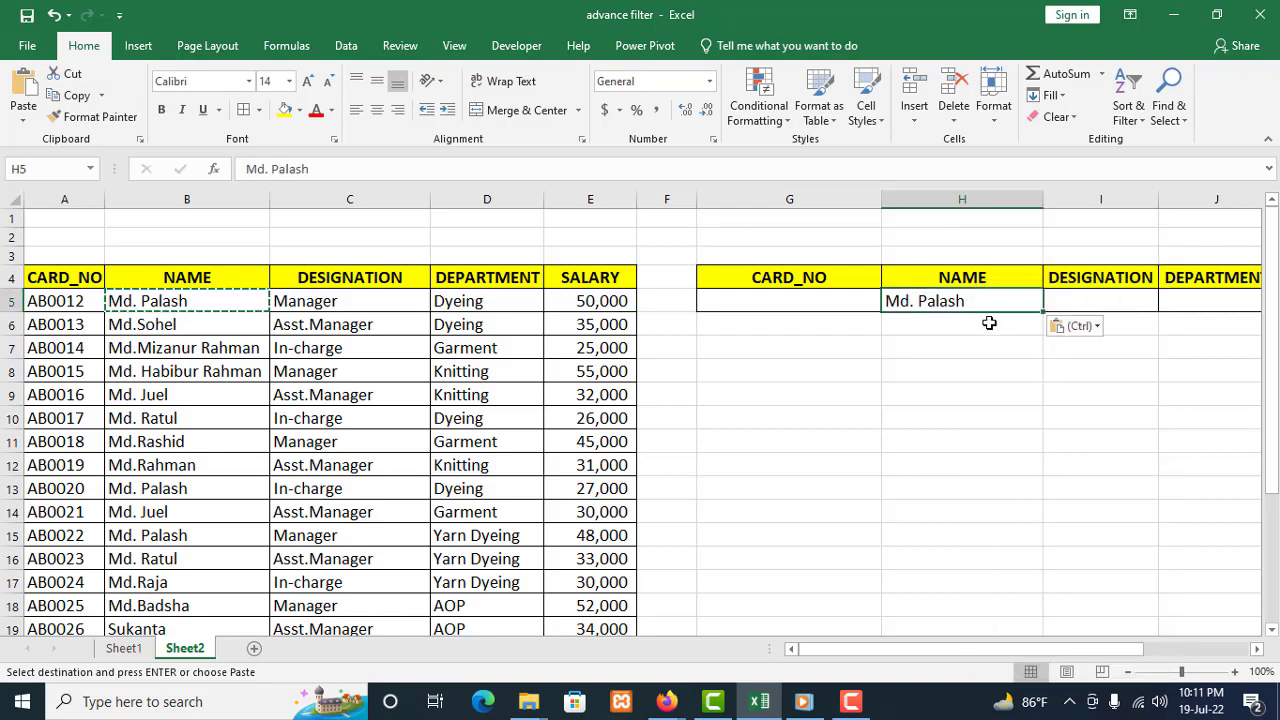
- Start an Advanced Filter and set it to copy the results to another location
{"action": "left_click_drag", "start_coordinate": [1028, 650], "coordinate": [1110, 670]}
{"action": "left_click", "coordinate": [346, 46]}
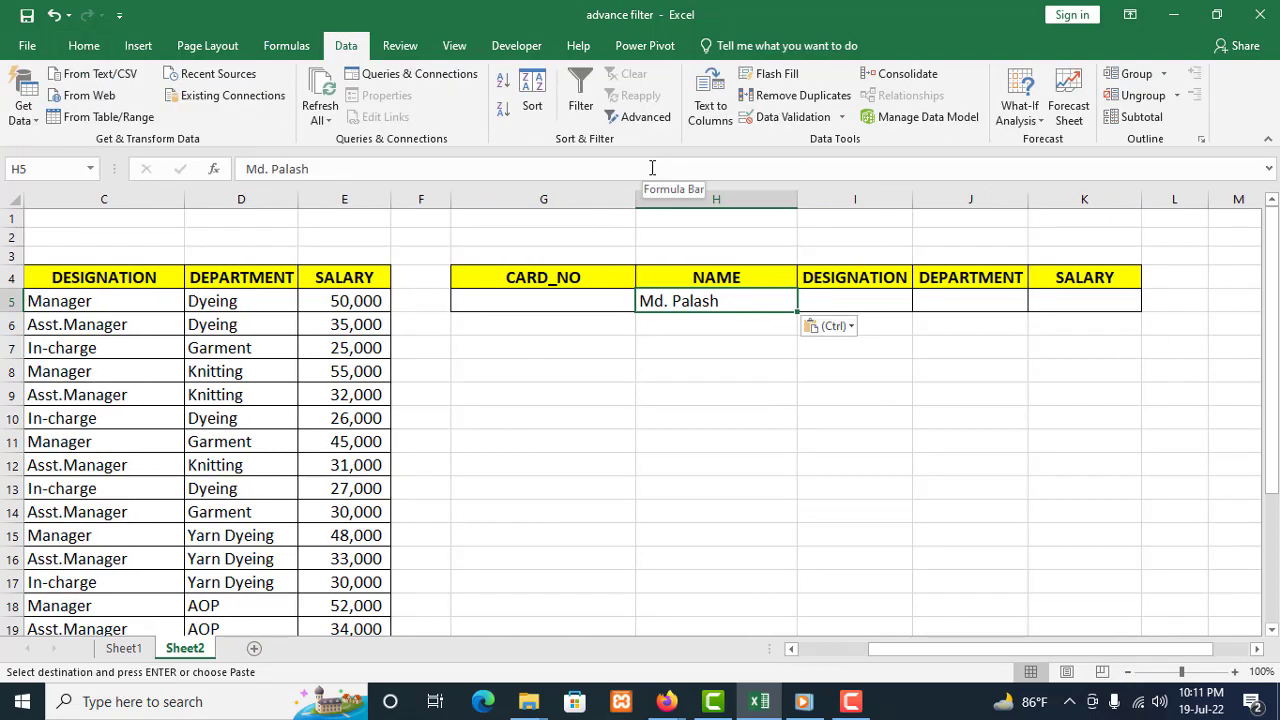
{"action": "left_click", "coordinate": [640, 117]}
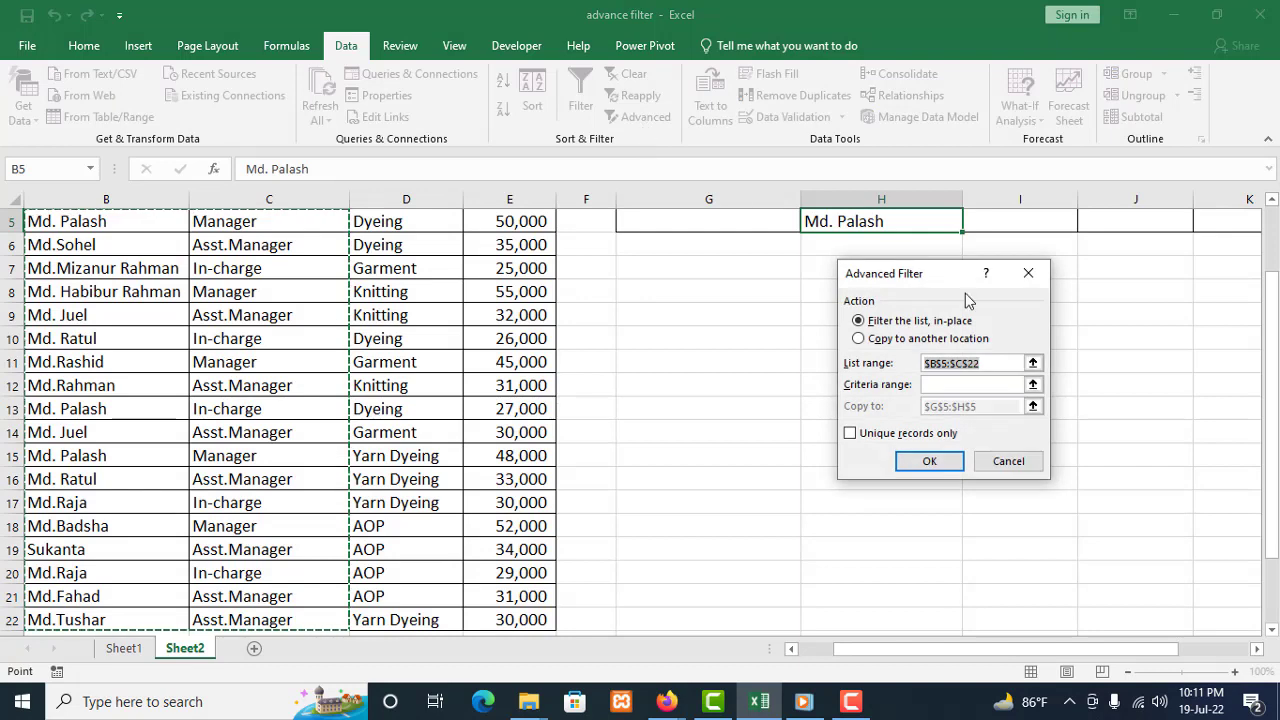
{"action": "scroll", "coordinate": [1063, 400], "scroll_direction": "up", "scroll_amount": 2}
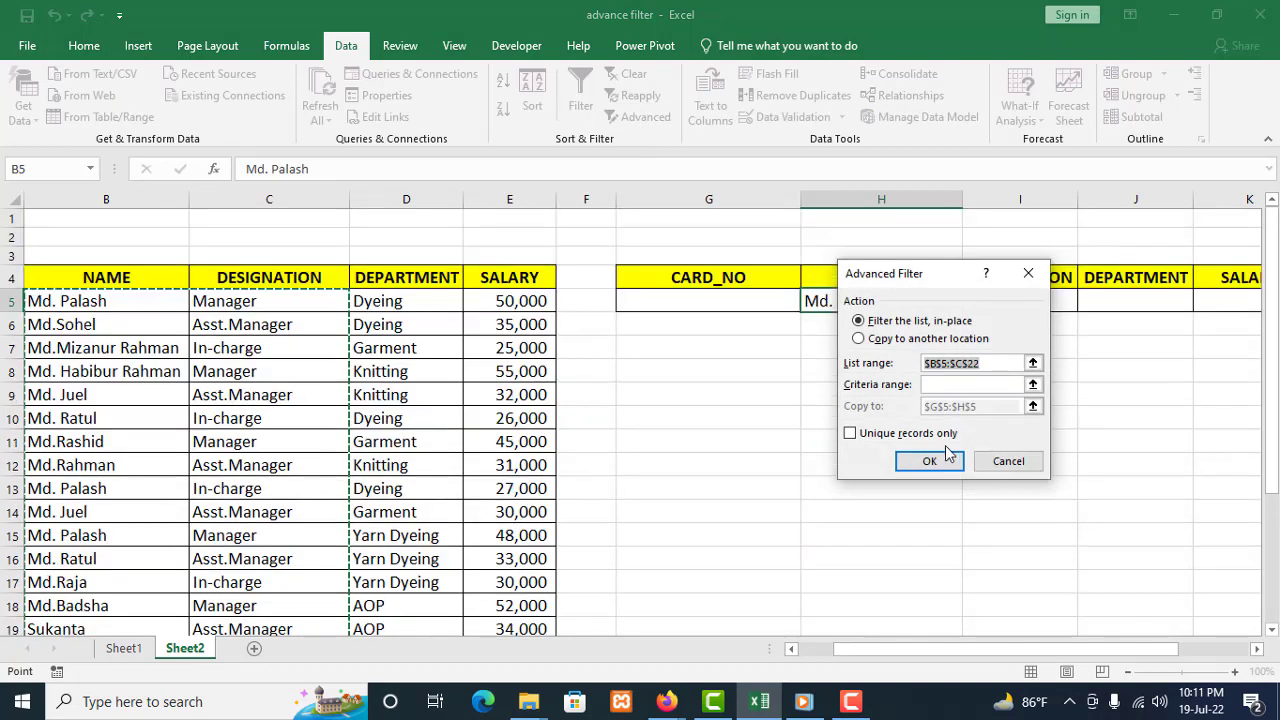
{"action": "left_click", "coordinate": [858, 338]}
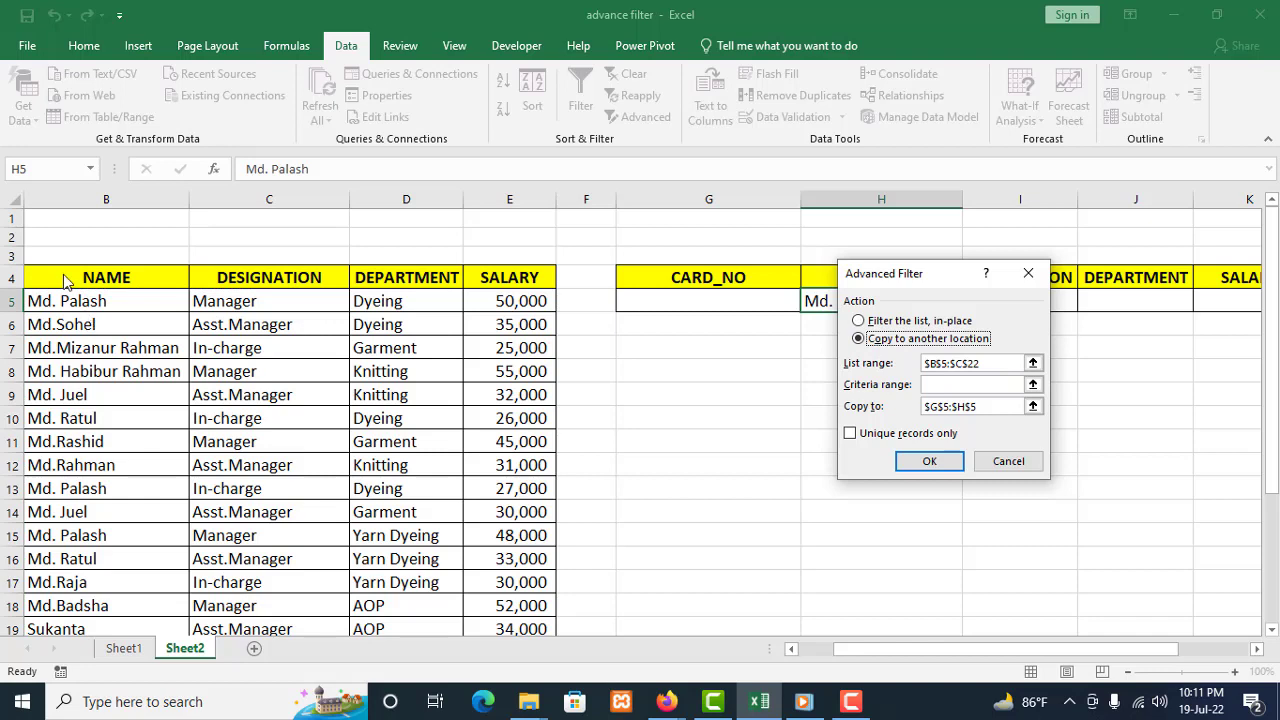
- Replace the Advanced Filter's list range with the whole employee table including headers, A4:E22
{"action": "left_click_drag", "start_coordinate": [987, 362], "coordinate": [921, 366]}
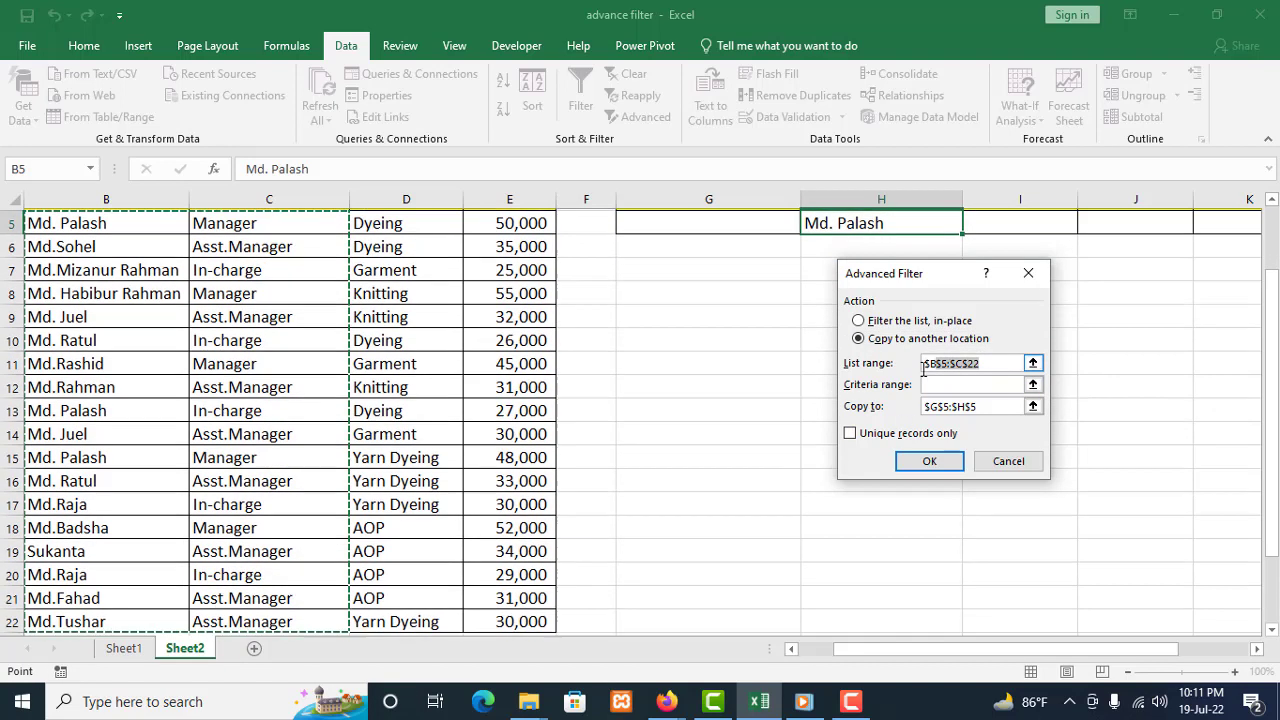
{"action": "key", "text": "BackSpace"}
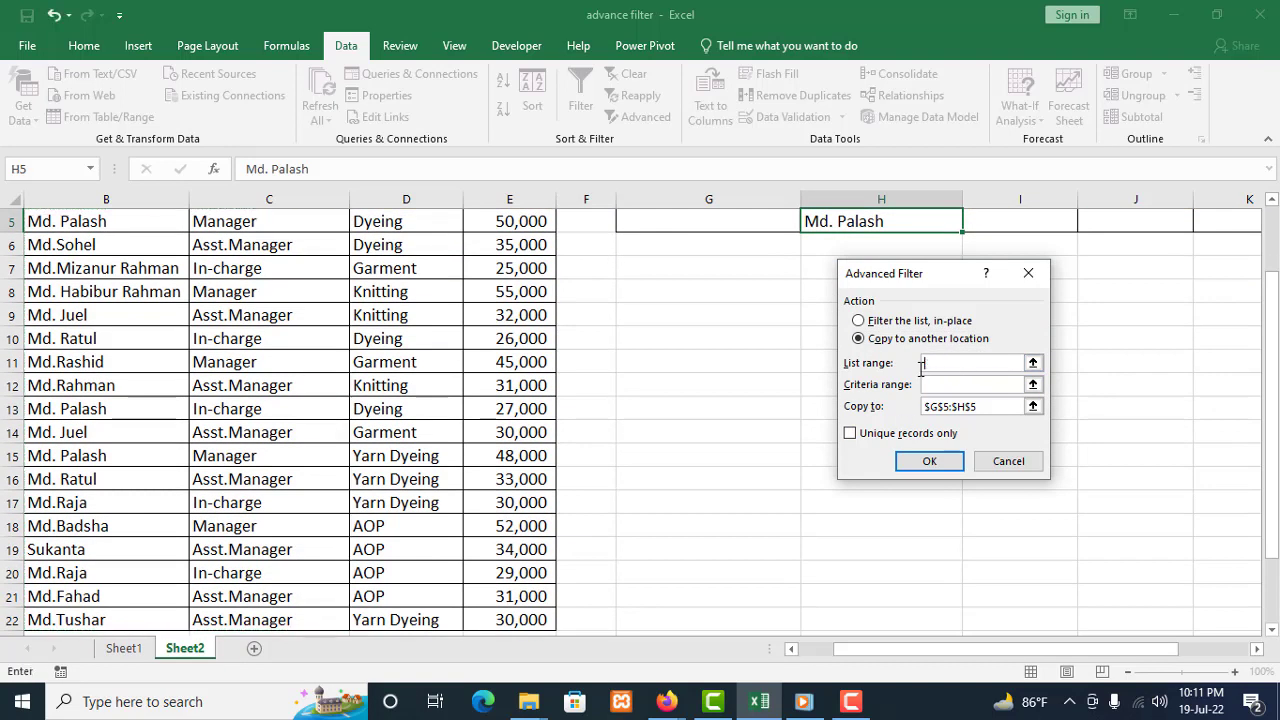
{"action": "scroll", "coordinate": [274, 400], "scroll_direction": "up", "scroll_amount": 2}
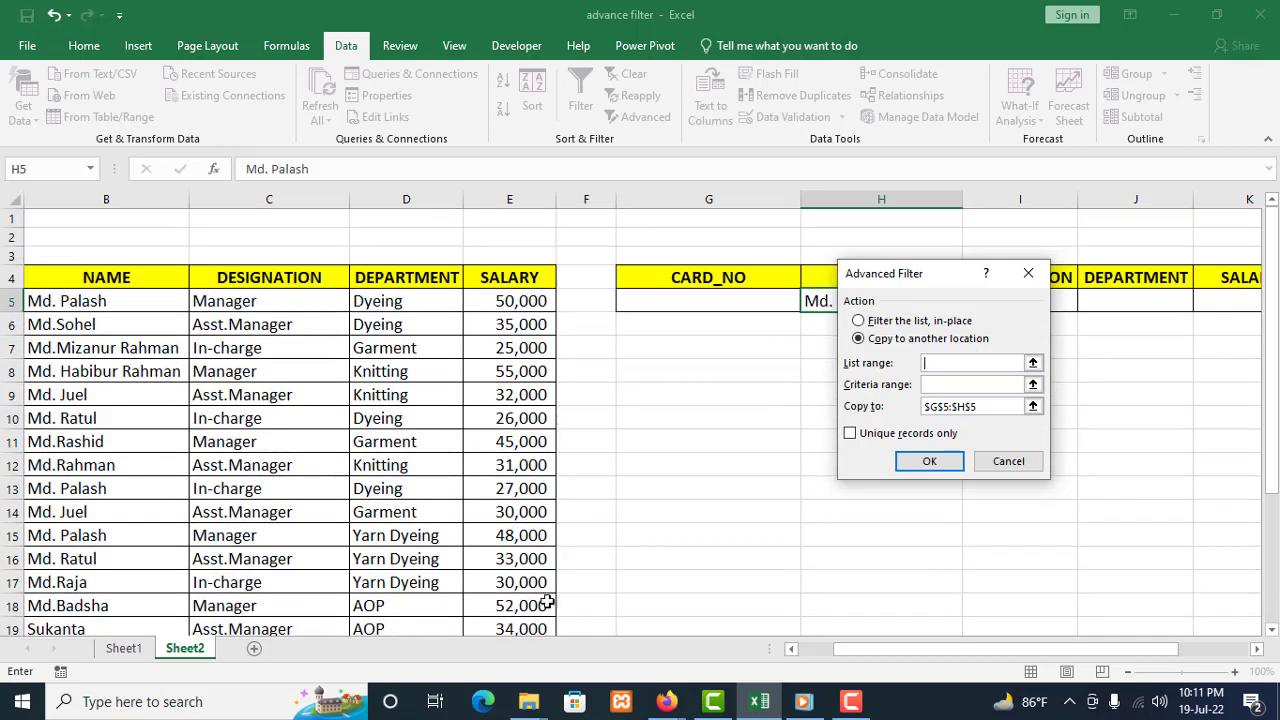
{"action": "left_click_drag", "start_coordinate": [895, 648], "coordinate": [836, 656]}
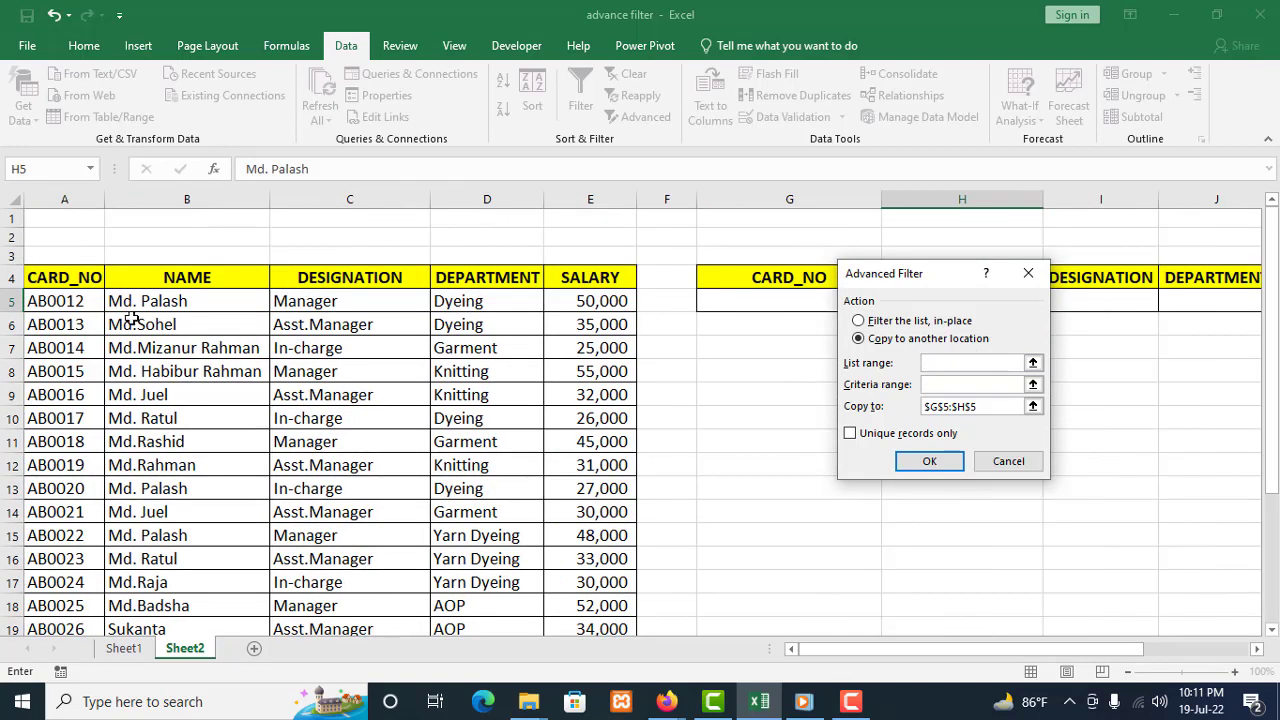
{"action": "left_click_drag", "start_coordinate": [82, 281], "coordinate": [580, 598]}
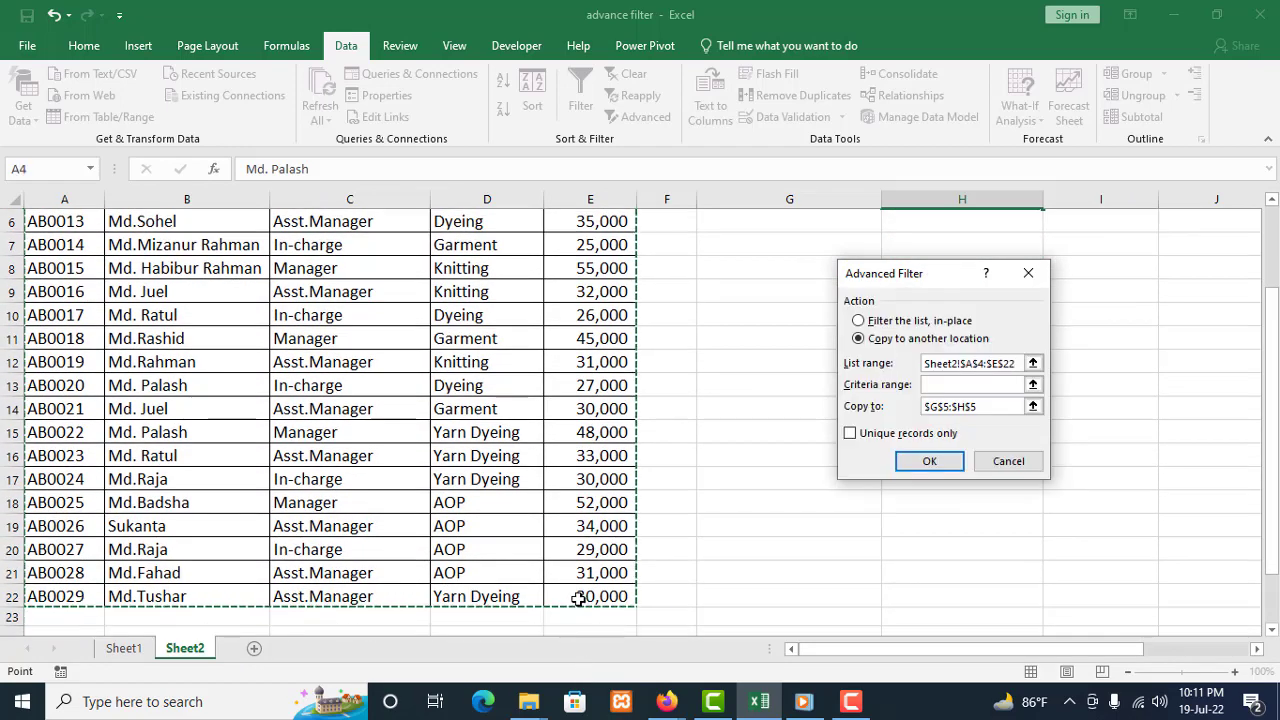
- Set the Advanced Filter's criteria range to the copied headers and criteria row, G4:K5
{"action": "left_click", "coordinate": [946, 386]}
{"action": "scroll", "coordinate": [946, 386], "scroll_direction": "up", "scroll_amount": 2}
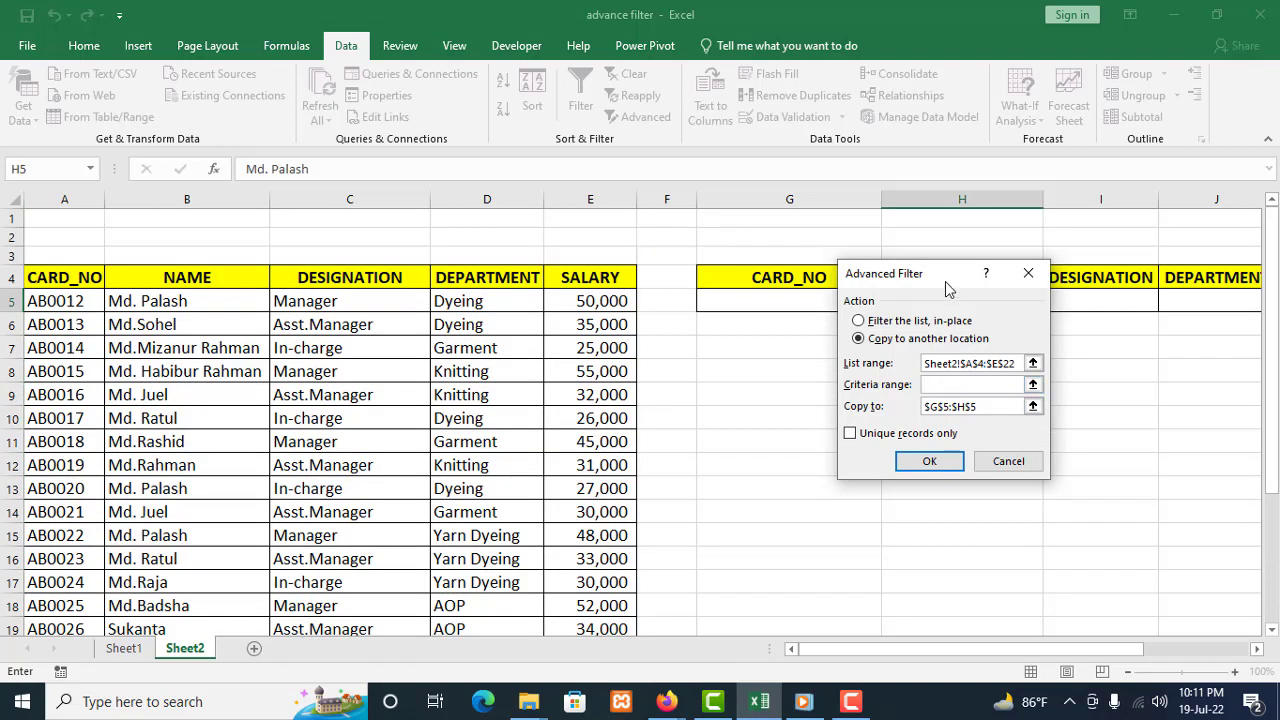
{"action": "left_click_drag", "start_coordinate": [945, 281], "coordinate": [910, 377]}
{"action": "left_click_drag", "start_coordinate": [773, 284], "coordinate": [1128, 298]}
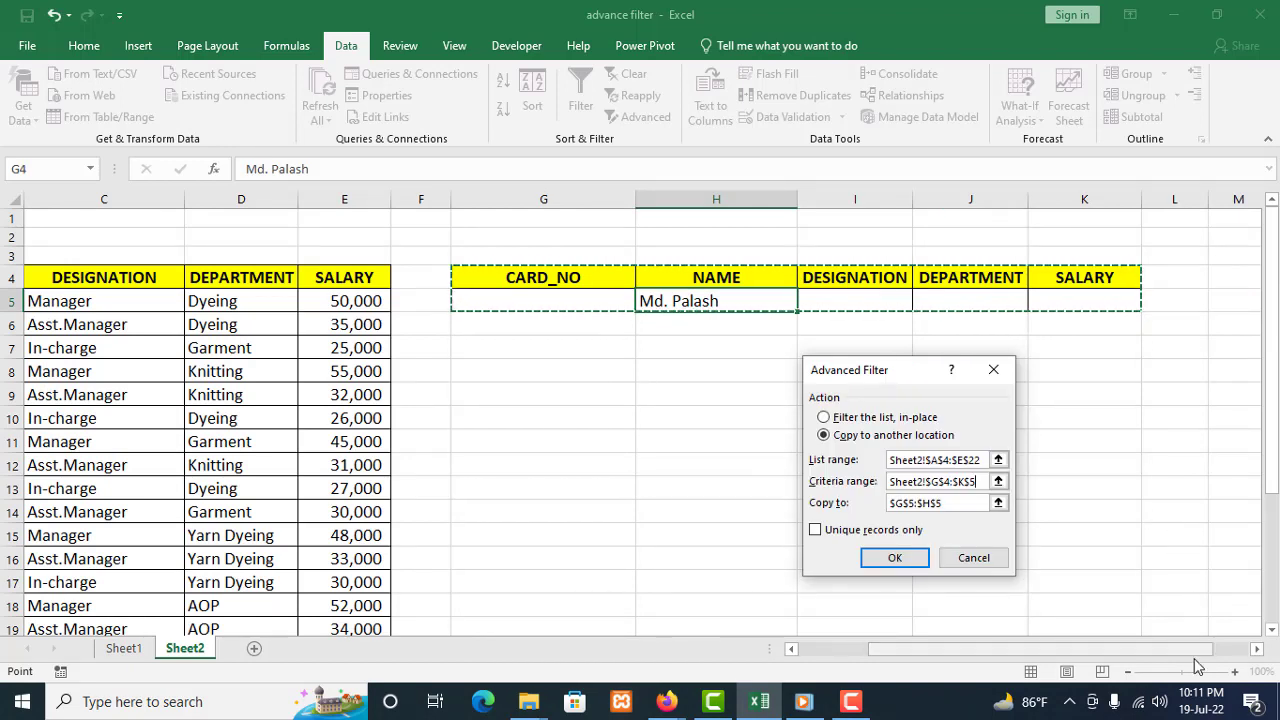
- Set the Advanced Filter's copy destination to cell M4 and run the filter
{"action": "left_click", "coordinate": [1258, 649]}
{"action": "left_click", "coordinate": [1258, 649]}
{"action": "left_click", "coordinate": [1258, 649]}
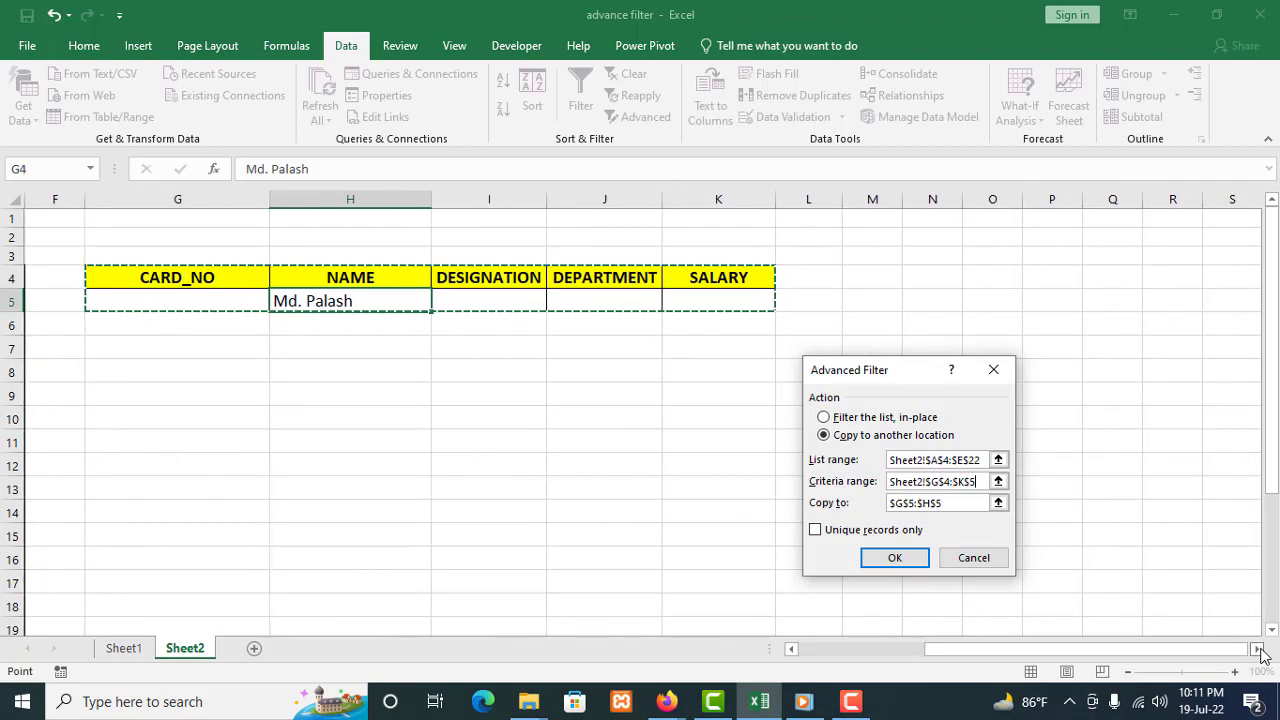
{"action": "left_click", "coordinate": [1258, 649]}
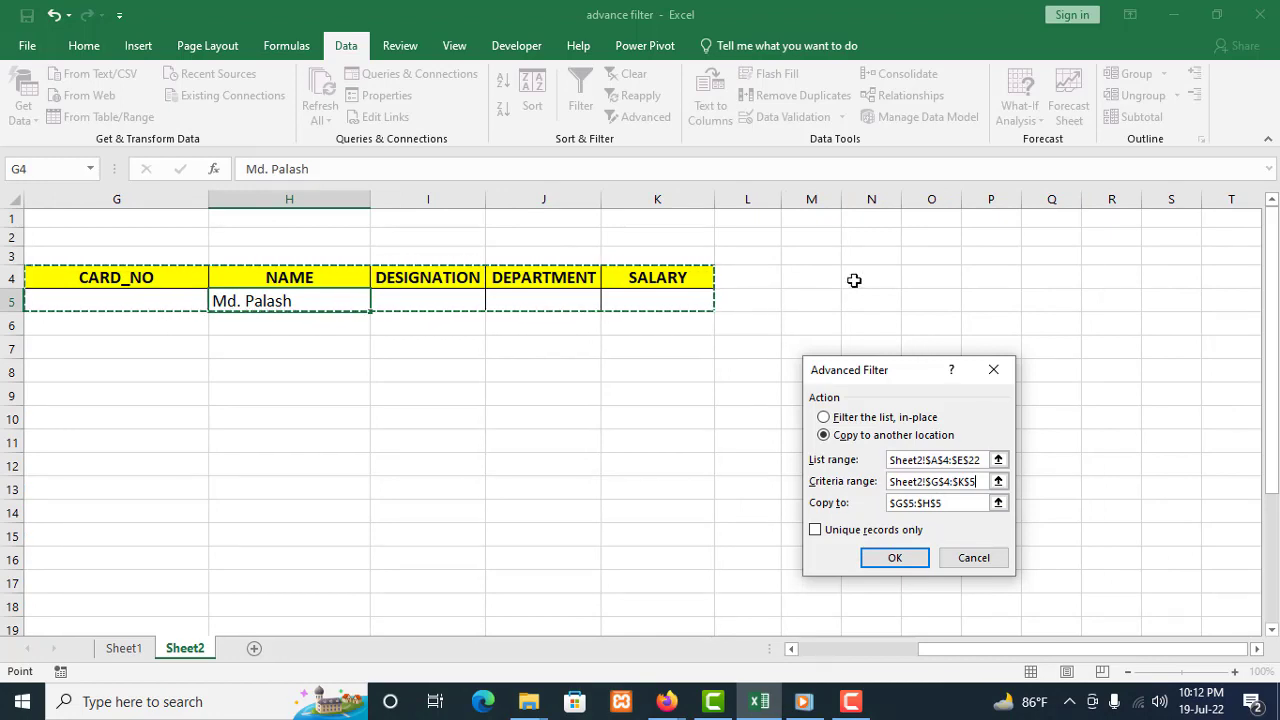
{"action": "left_click", "coordinate": [940, 503]}
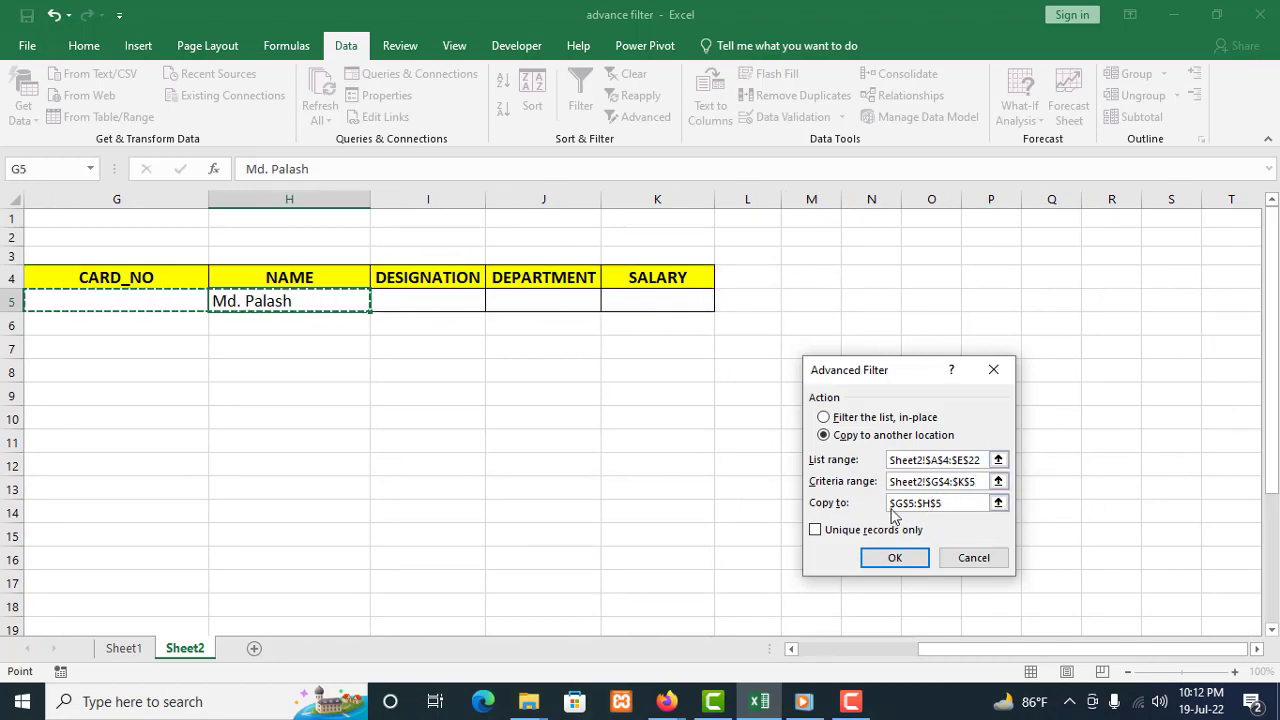
{"action": "double_click", "coordinate": [889, 506]}
{"action": "key", "text": "BackSpace"}
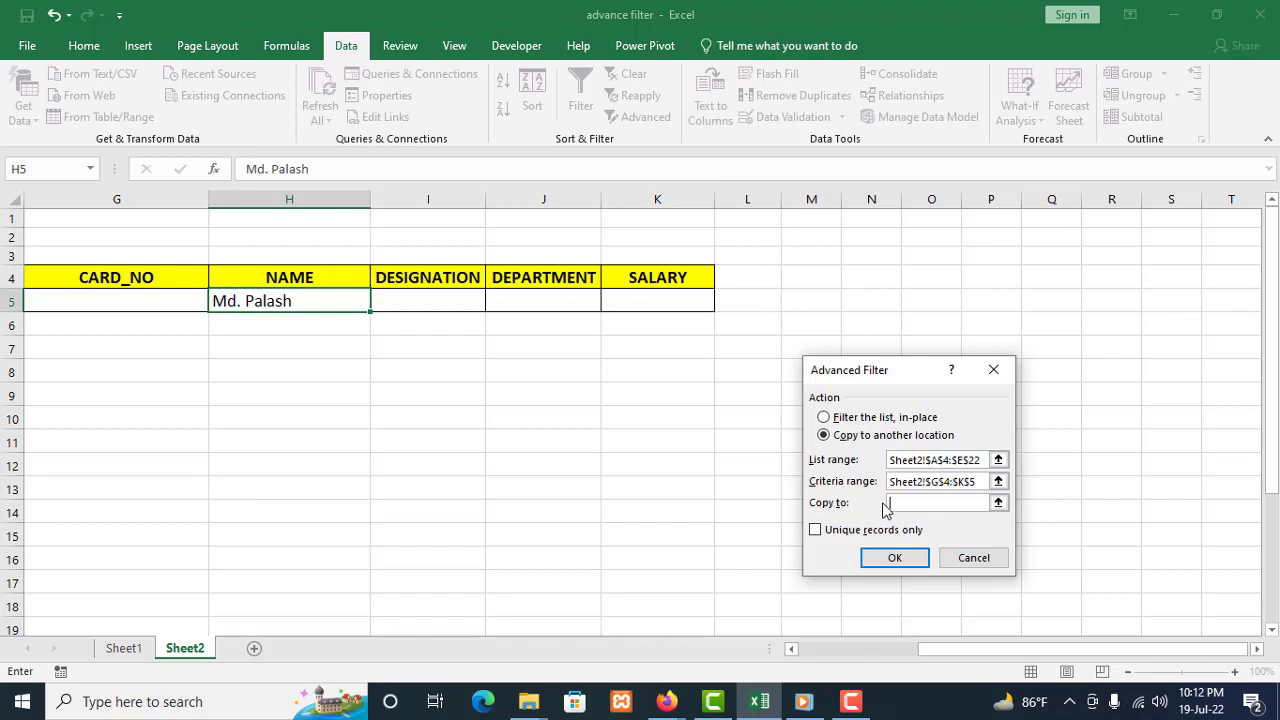
{"action": "left_click", "coordinate": [816, 277]}
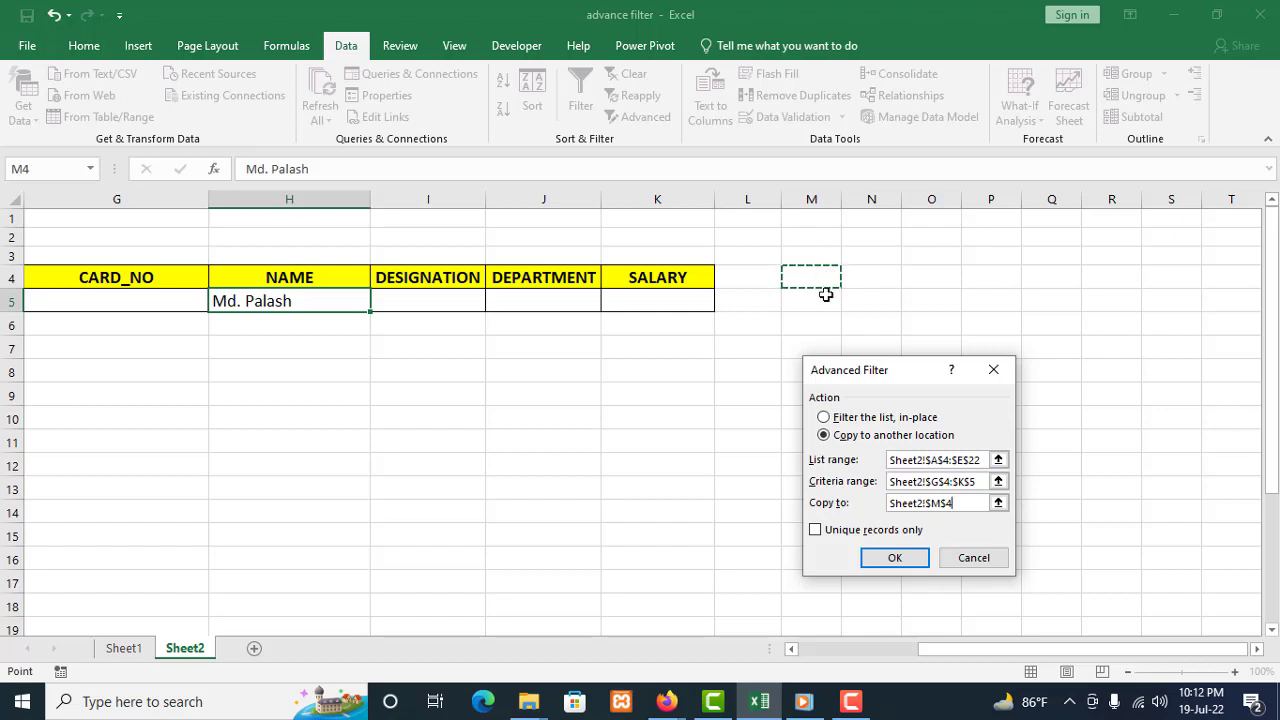
{"action": "left_click", "coordinate": [889, 557]}
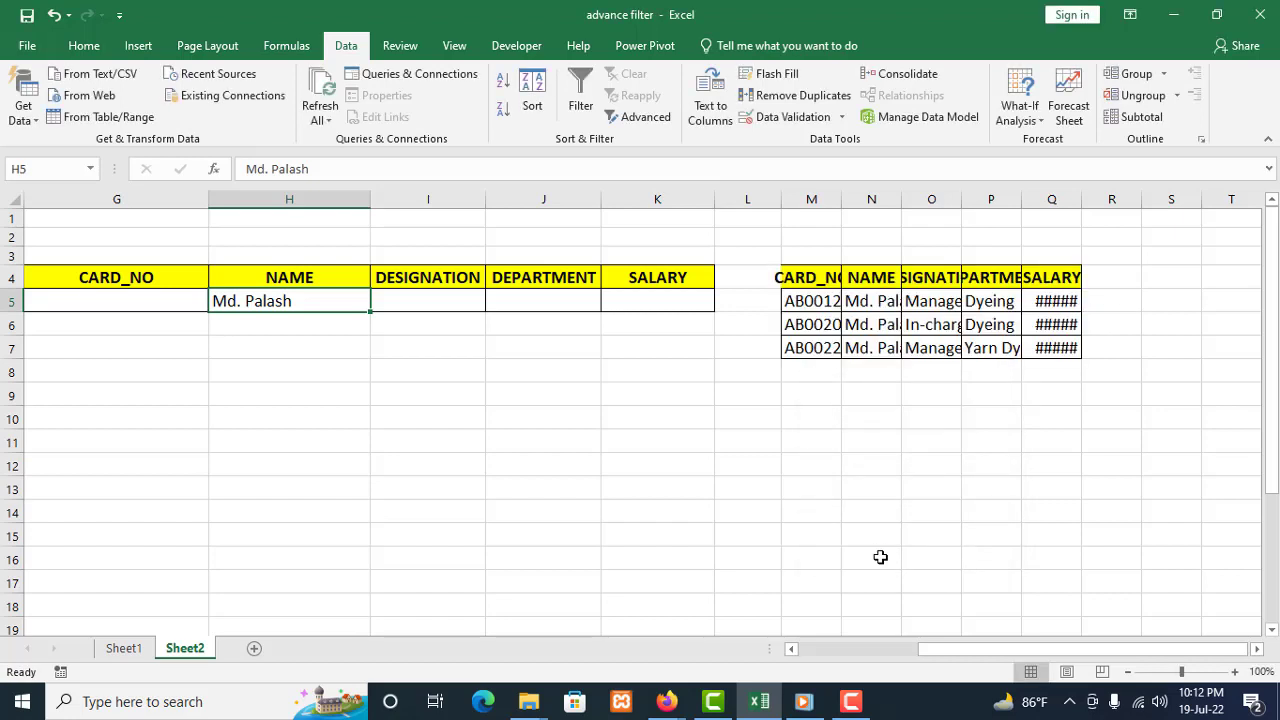
- AutoFit the widths of columns M through Q to the extracted records
{"action": "double_click", "coordinate": [844, 205]}
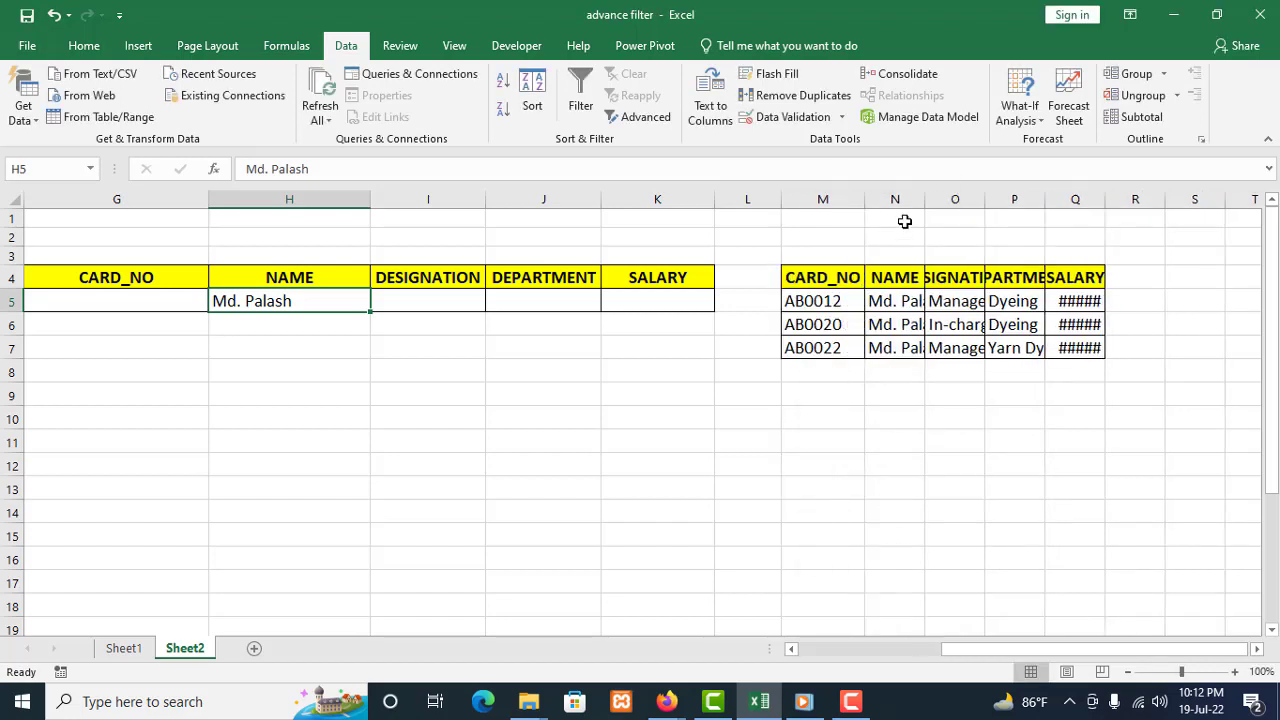
{"action": "double_click", "coordinate": [925, 200]}
{"action": "double_click", "coordinate": [1010, 199]}
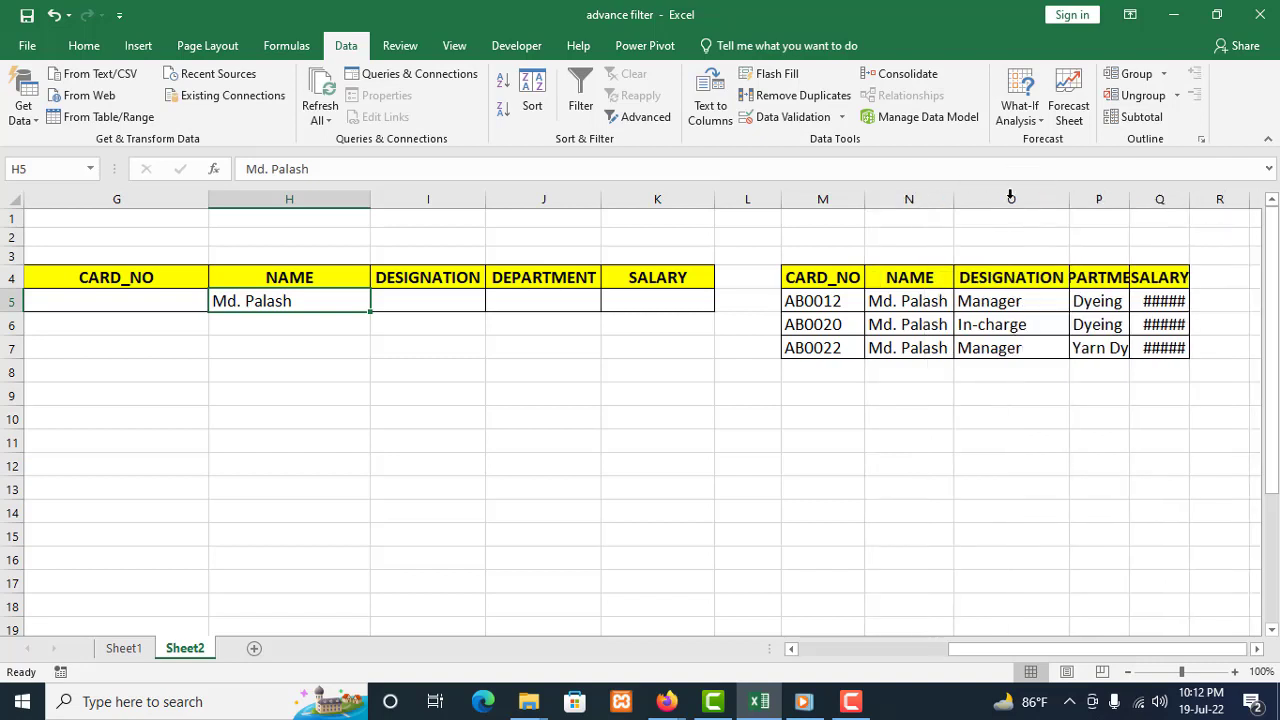
{"action": "double_click", "coordinate": [1130, 200]}
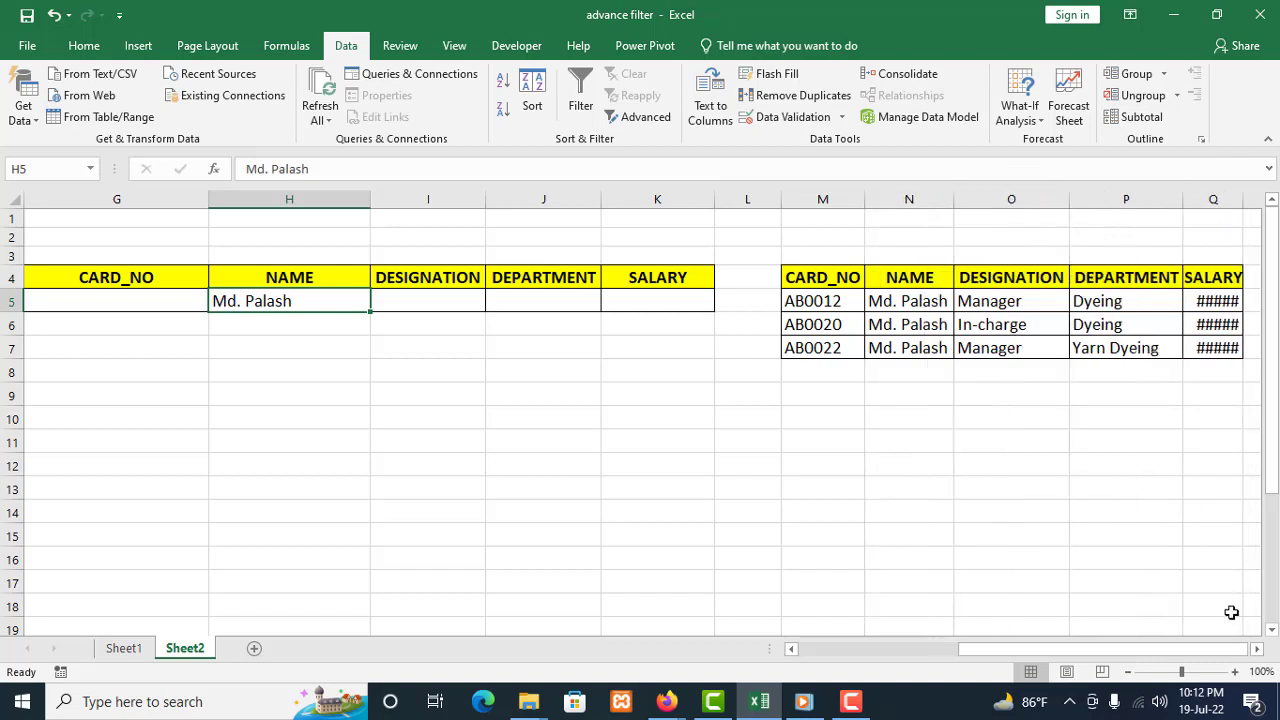
{"action": "left_click", "coordinate": [1256, 648]}
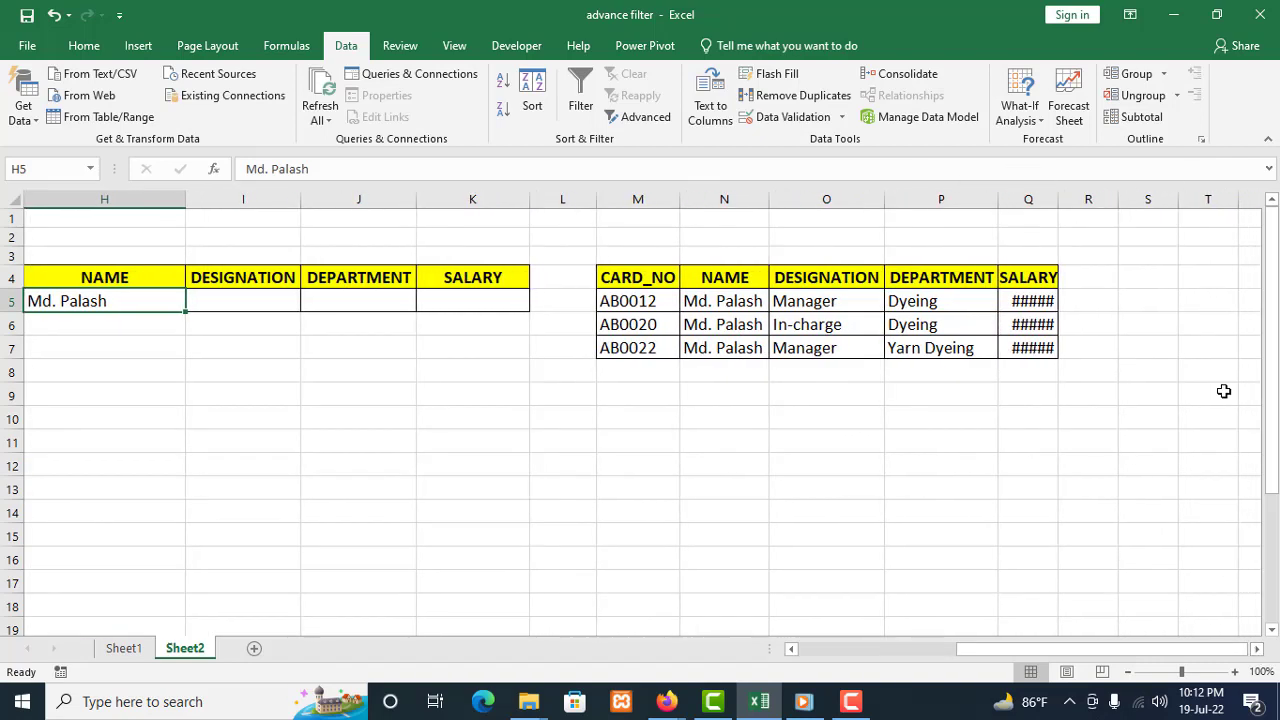
{"action": "double_click", "coordinate": [1059, 199]}
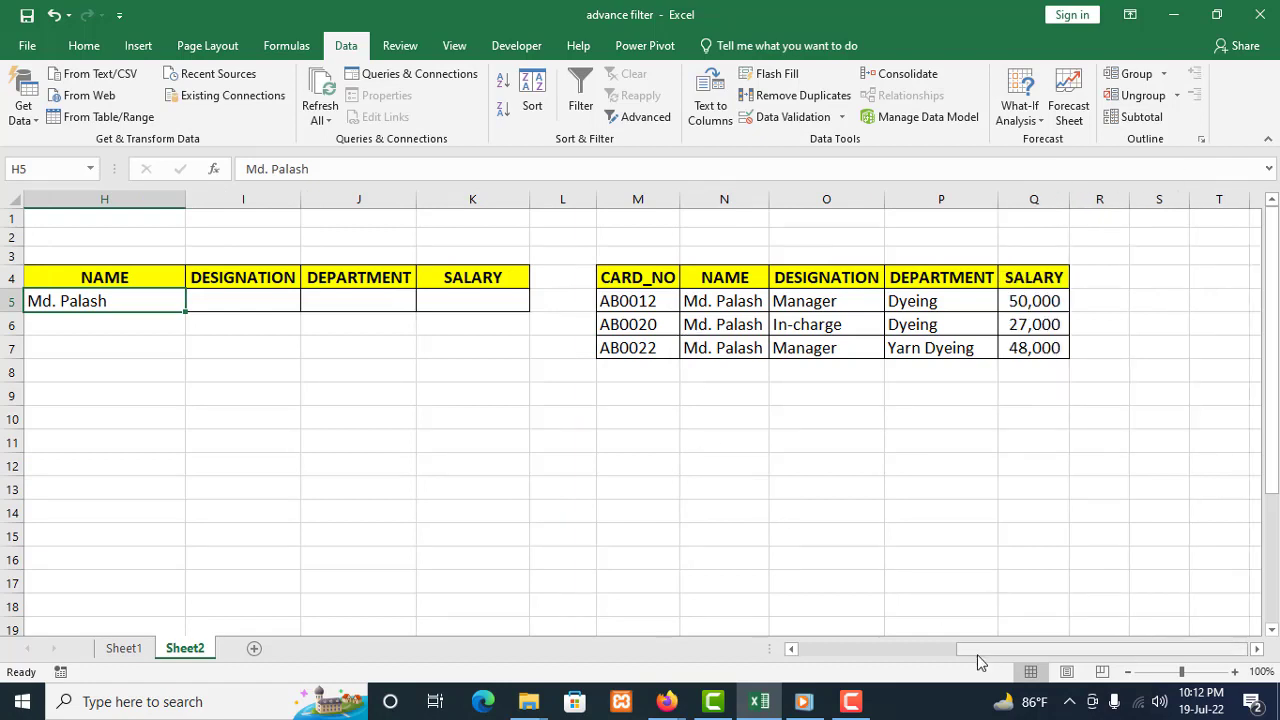
{"action": "left_click_drag", "start_coordinate": [978, 656], "coordinate": [844, 645]}
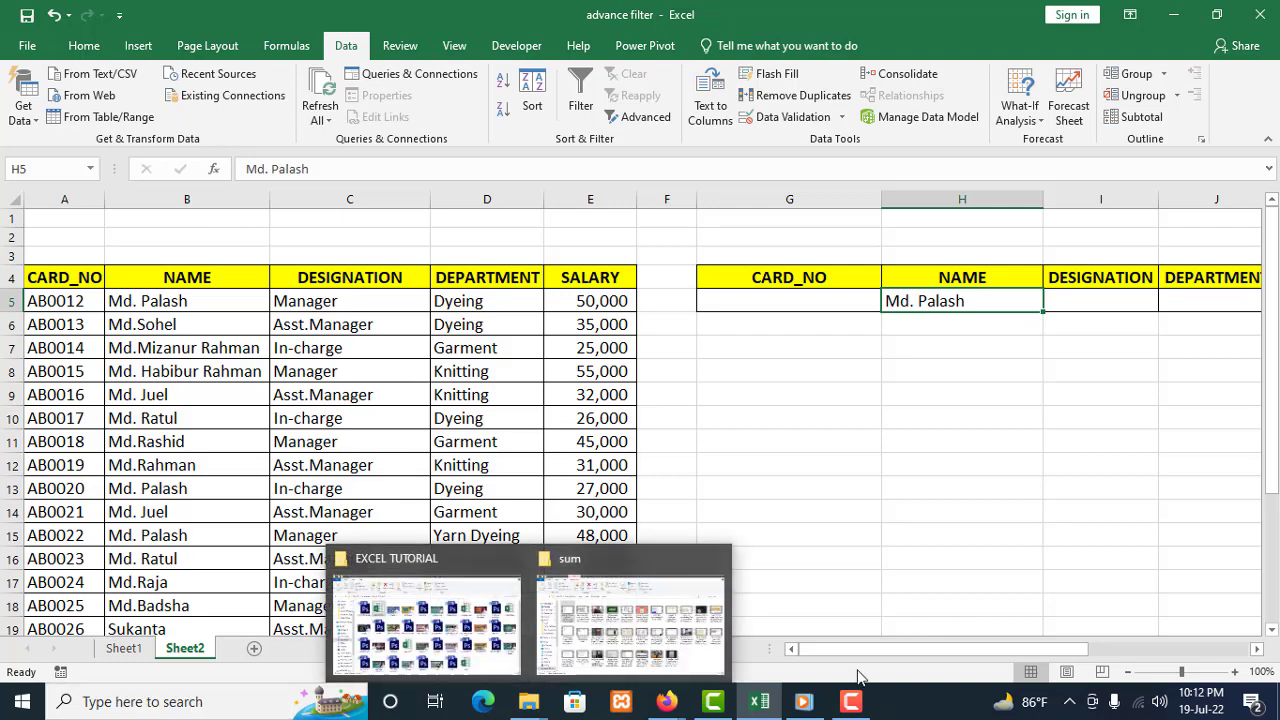
{"action": "left_click_drag", "start_coordinate": [870, 650], "coordinate": [1047, 660]}
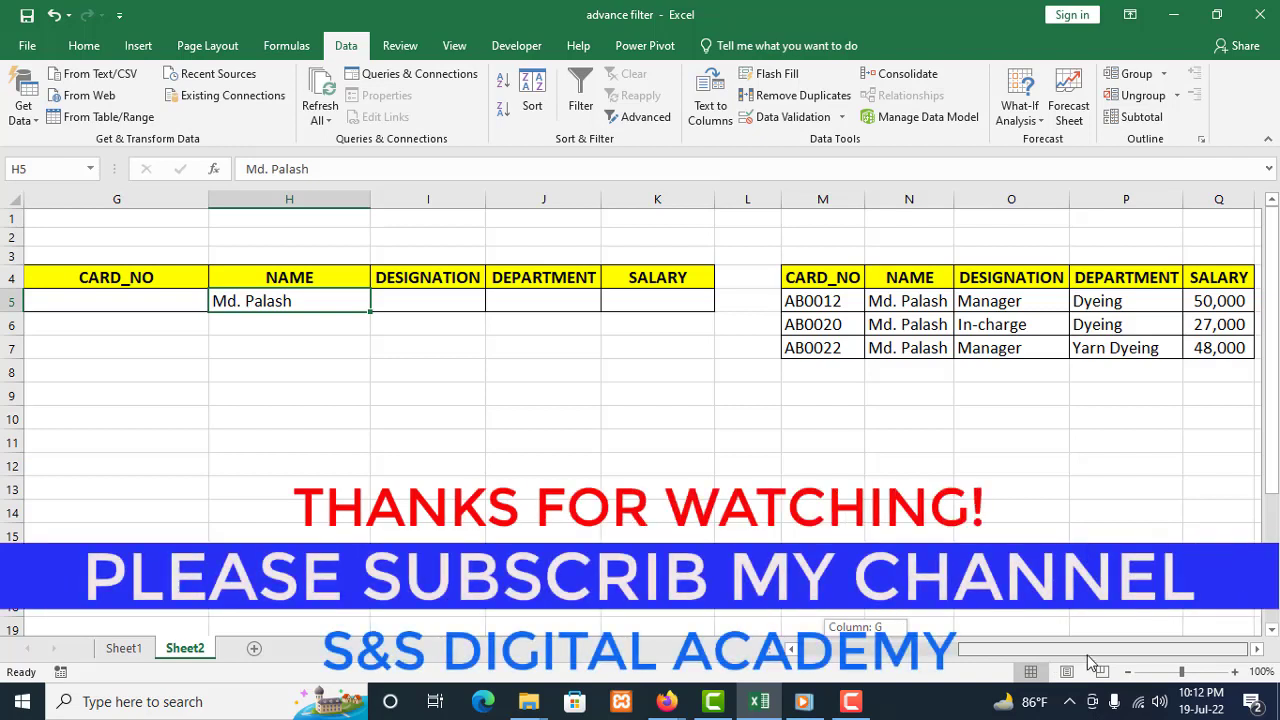
{"action": "left_click_drag", "start_coordinate": [1090, 662], "coordinate": [1090, 662]}
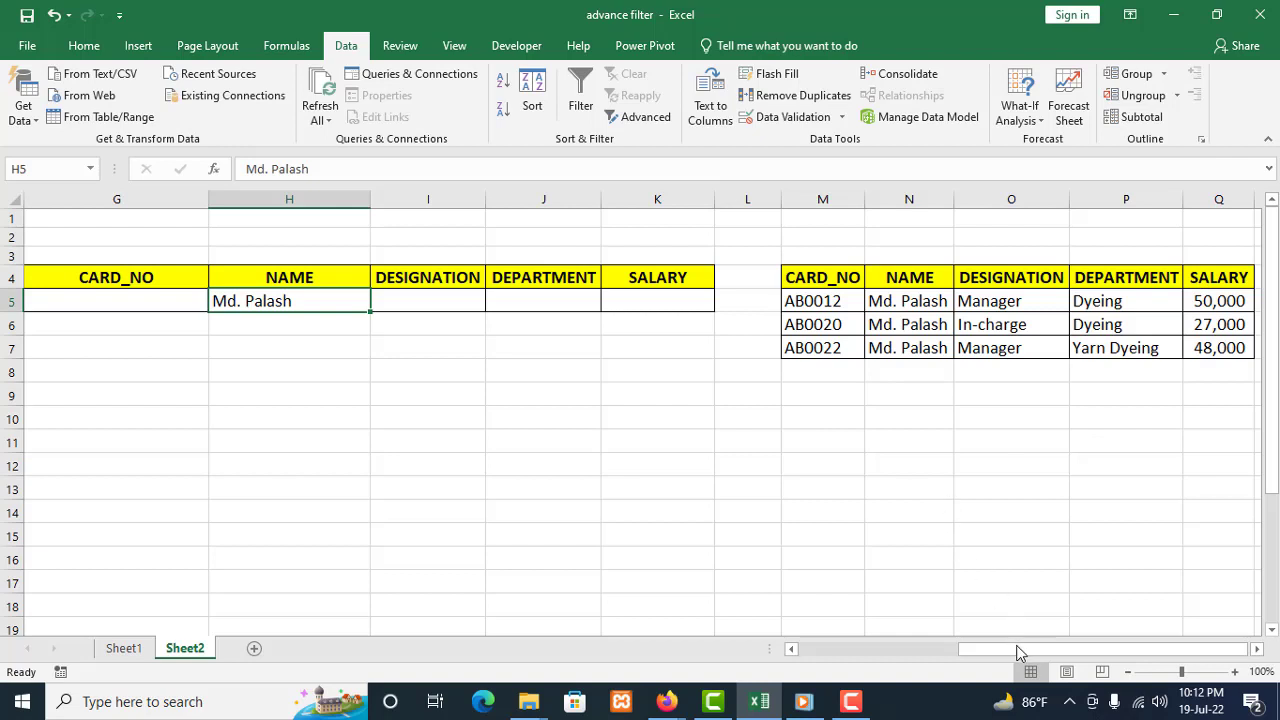
{"action": "left_click_drag", "start_coordinate": [1014, 651], "coordinate": [993, 655]}
{"action": "left_click_drag", "start_coordinate": [1076, 629], "coordinate": [1138, 632]}
- Clear all contents and formatting from the extracted records in M4:Q7
{"action": "left_click_drag", "start_coordinate": [840, 283], "coordinate": [1192, 346]}
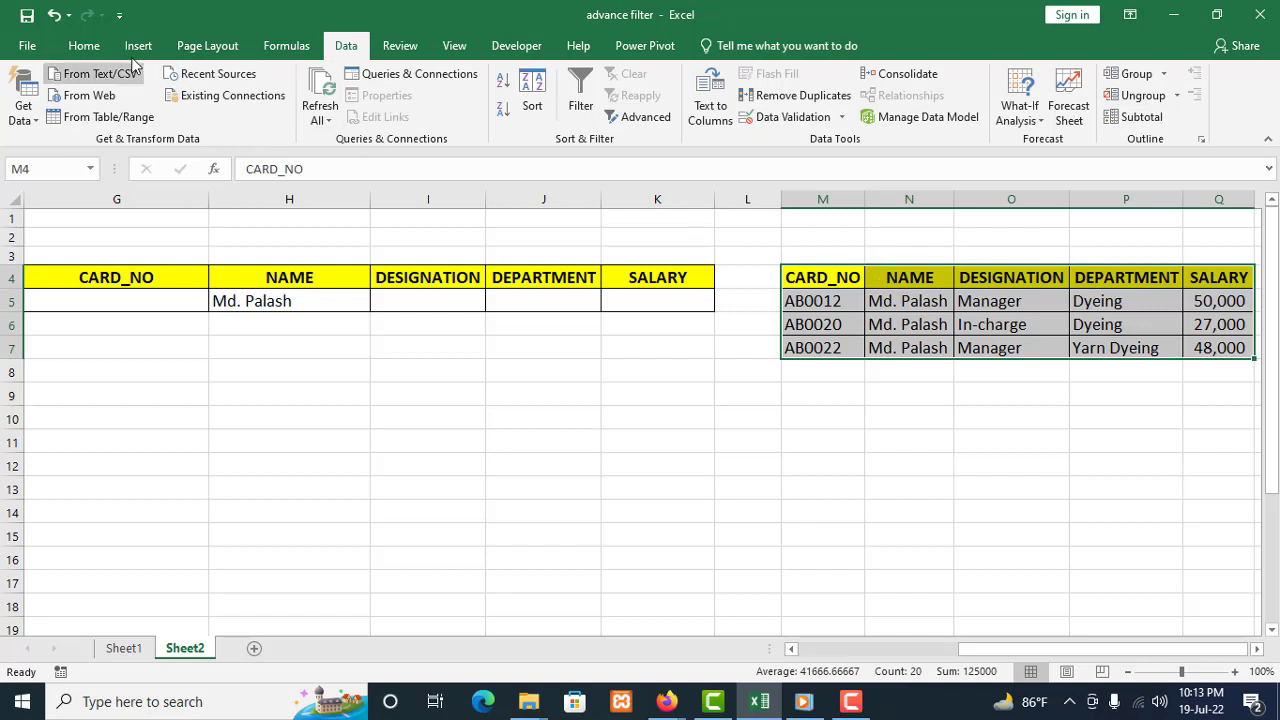
{"action": "left_click", "coordinate": [86, 46]}
{"action": "left_click", "coordinate": [1058, 117]}
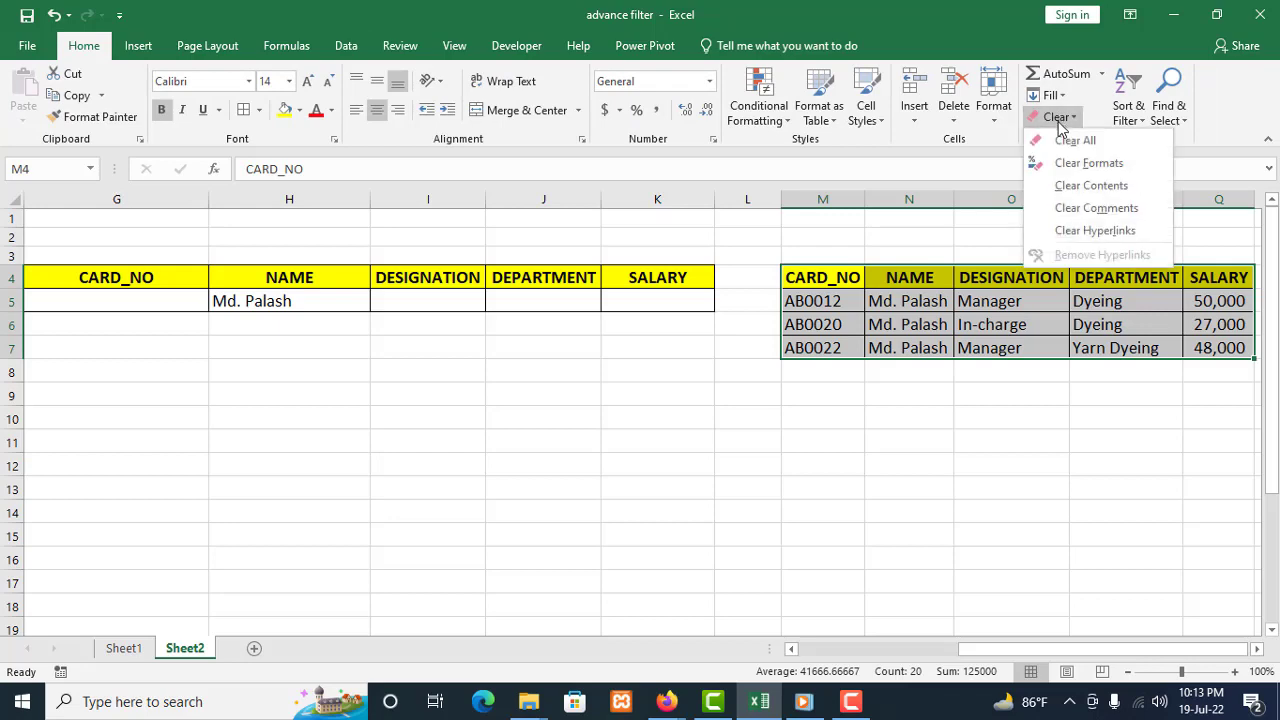
{"action": "left_click", "coordinate": [1072, 137]}
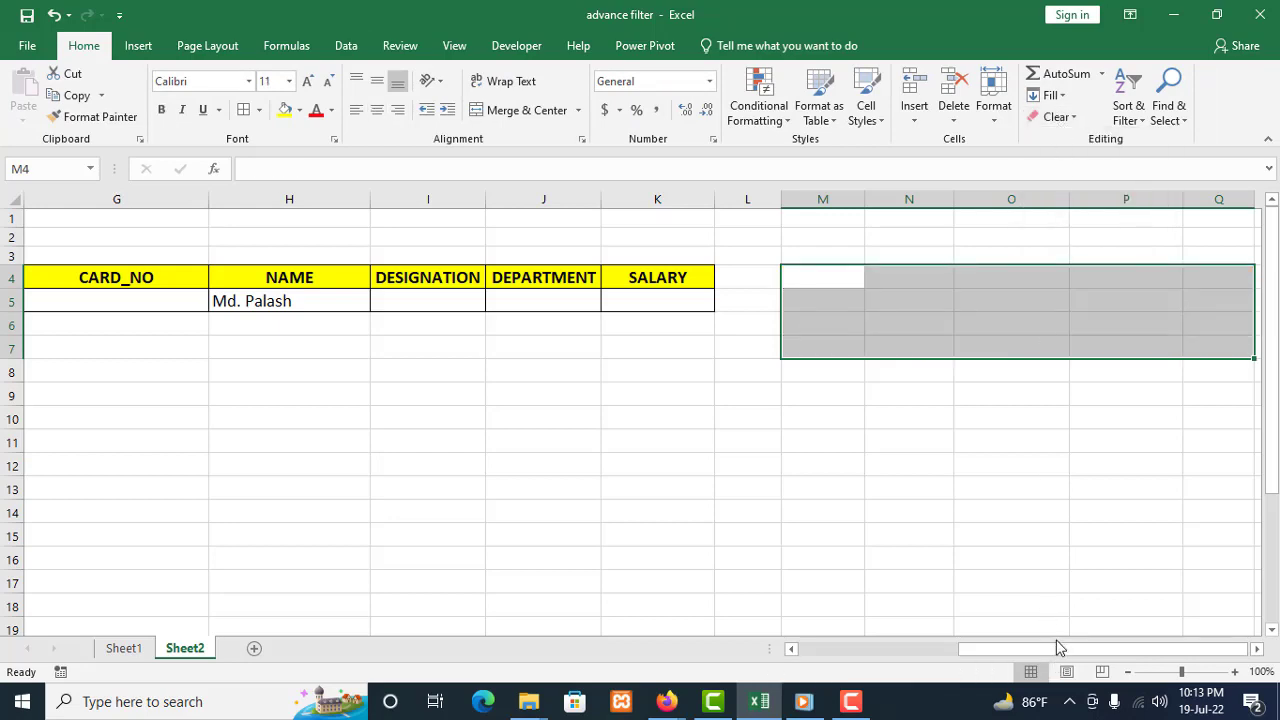
- Copy the designation Manager from C5 into I5 as a second criterion beside the name
{"action": "left_click_drag", "start_coordinate": [1054, 648], "coordinate": [837, 654]}
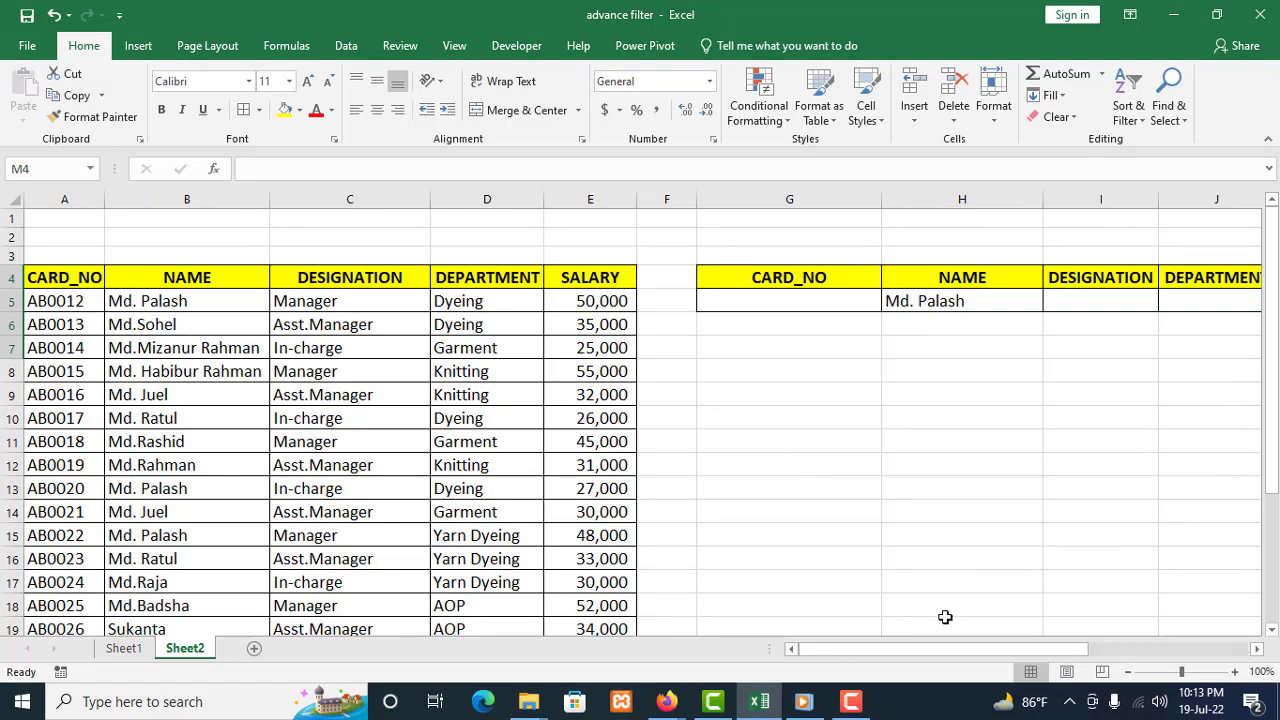
{"action": "left_click_drag", "start_coordinate": [943, 650], "coordinate": [972, 650]}
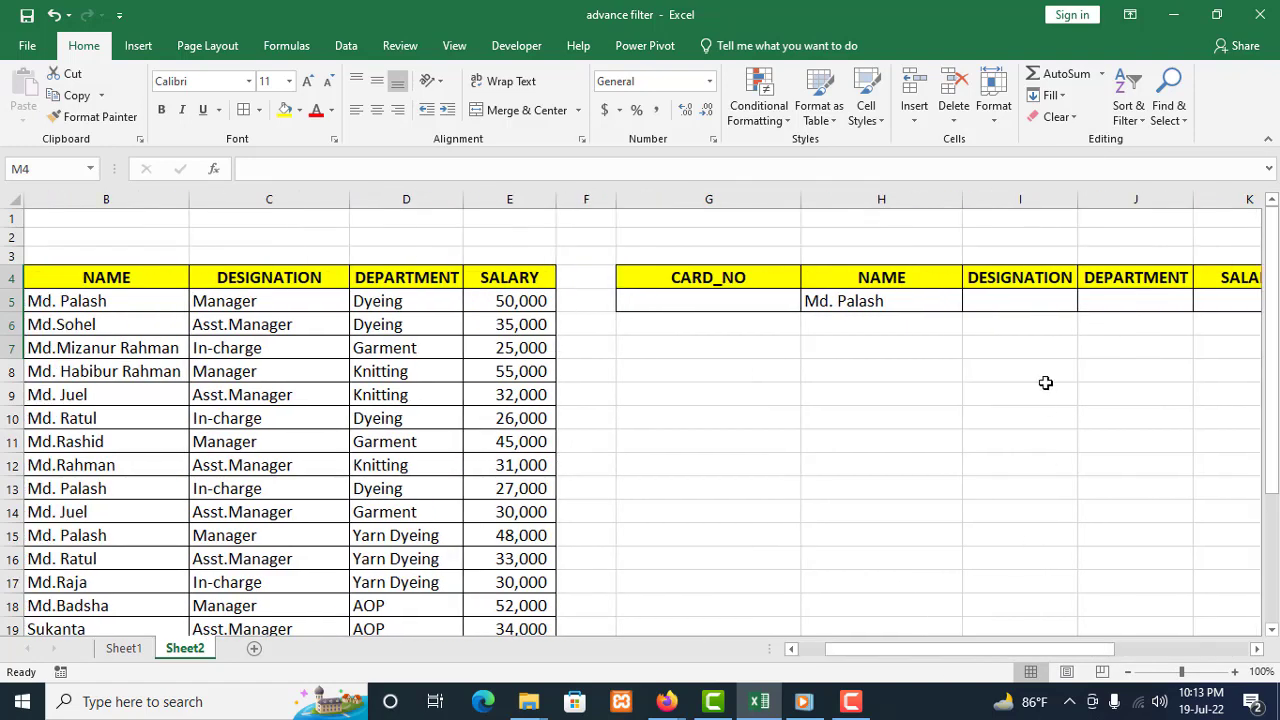
{"action": "left_click", "coordinate": [1118, 304]}
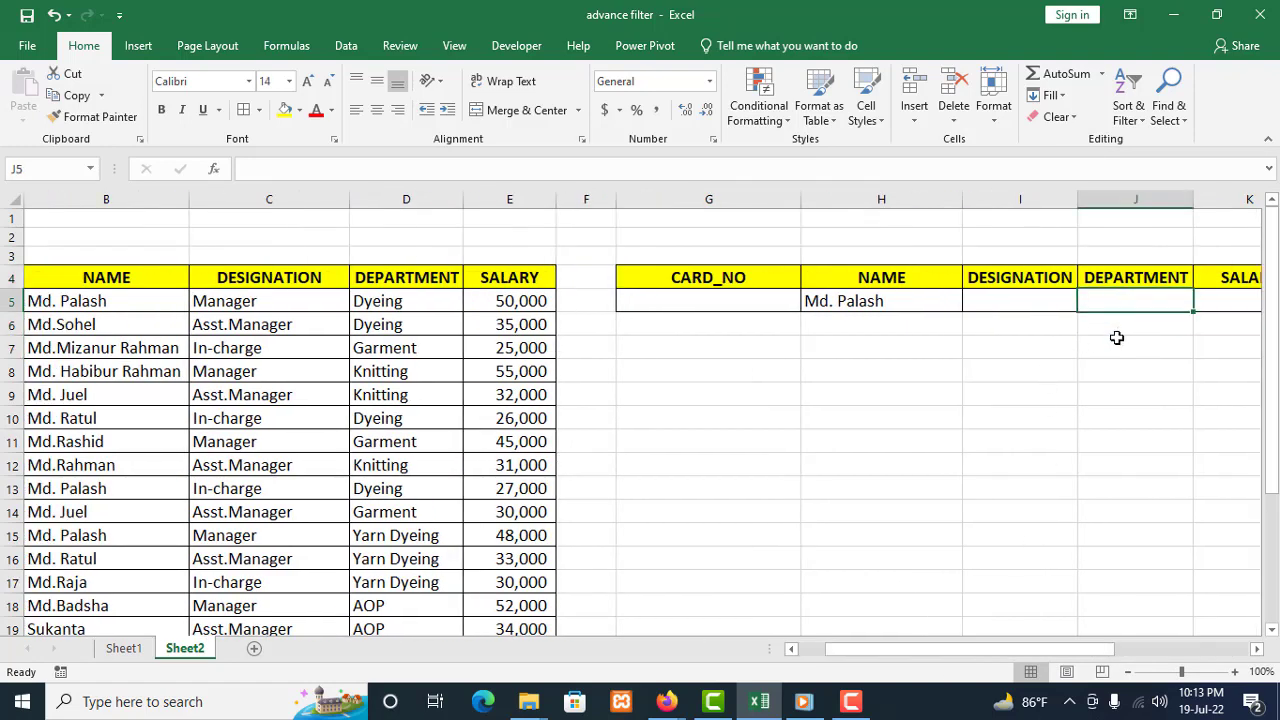
{"action": "left_click", "coordinate": [253, 300]}
{"action": "right_click", "coordinate": [253, 300]}
{"action": "left_click", "coordinate": [297, 291]}
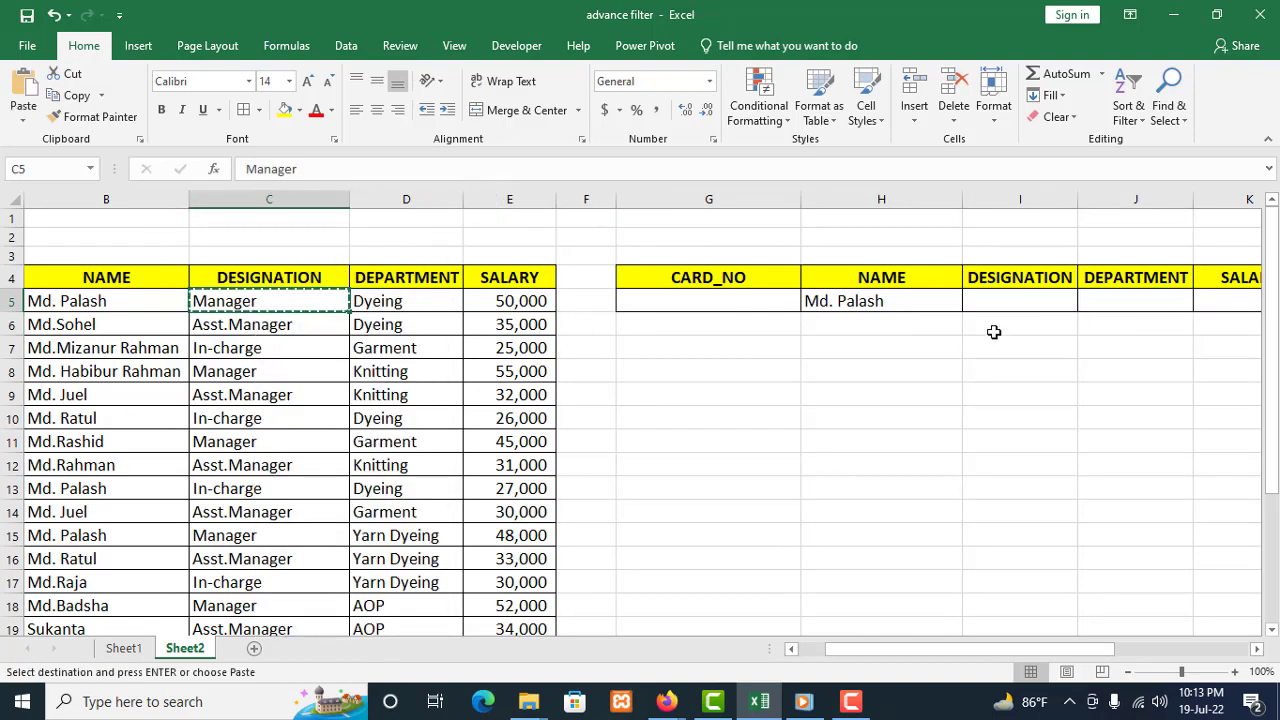
{"action": "left_click", "coordinate": [1004, 304]}
{"action": "right_click", "coordinate": [1004, 304]}
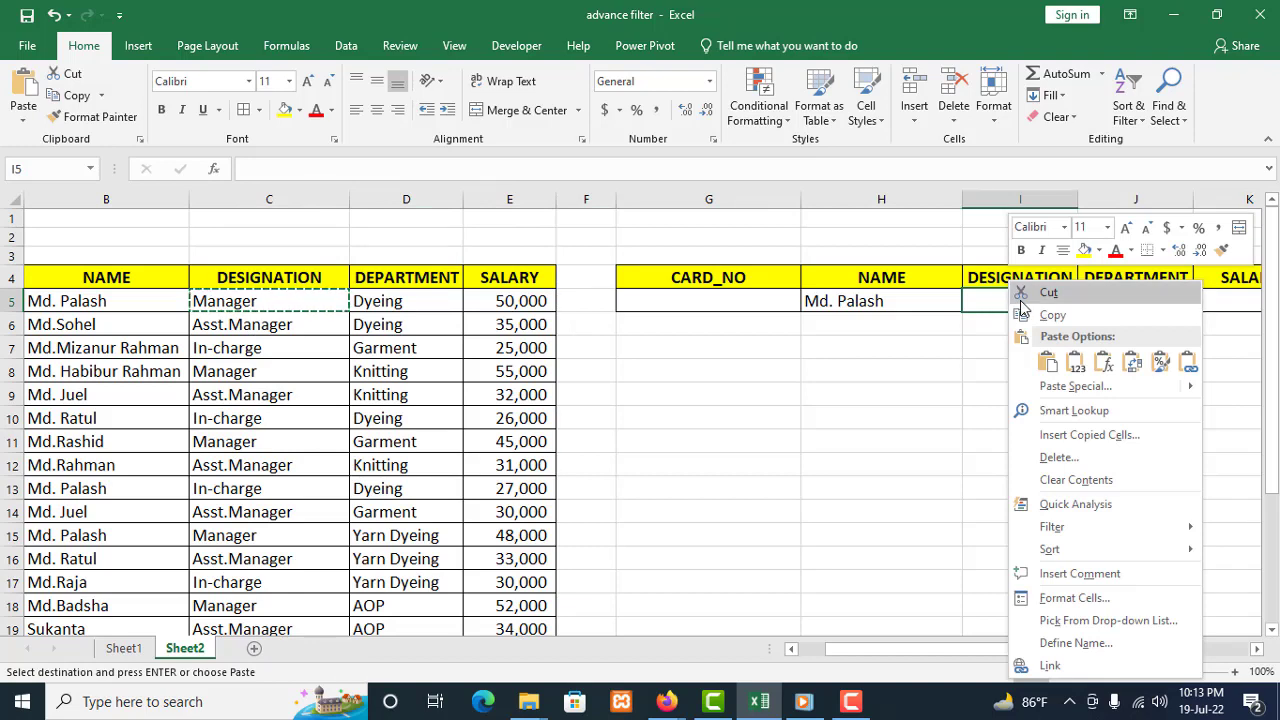
{"action": "left_click", "coordinate": [1047, 358]}
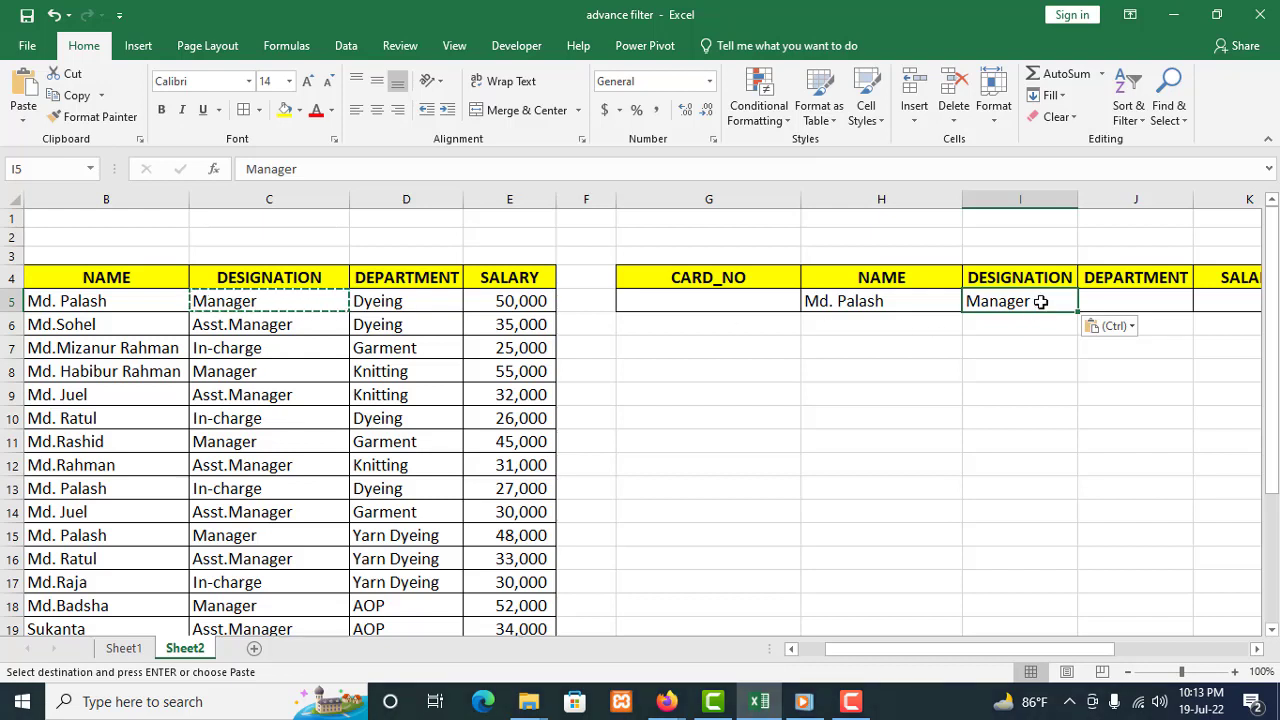
{"action": "key", "text": "Down"}
{"action": "key", "text": "Down"}
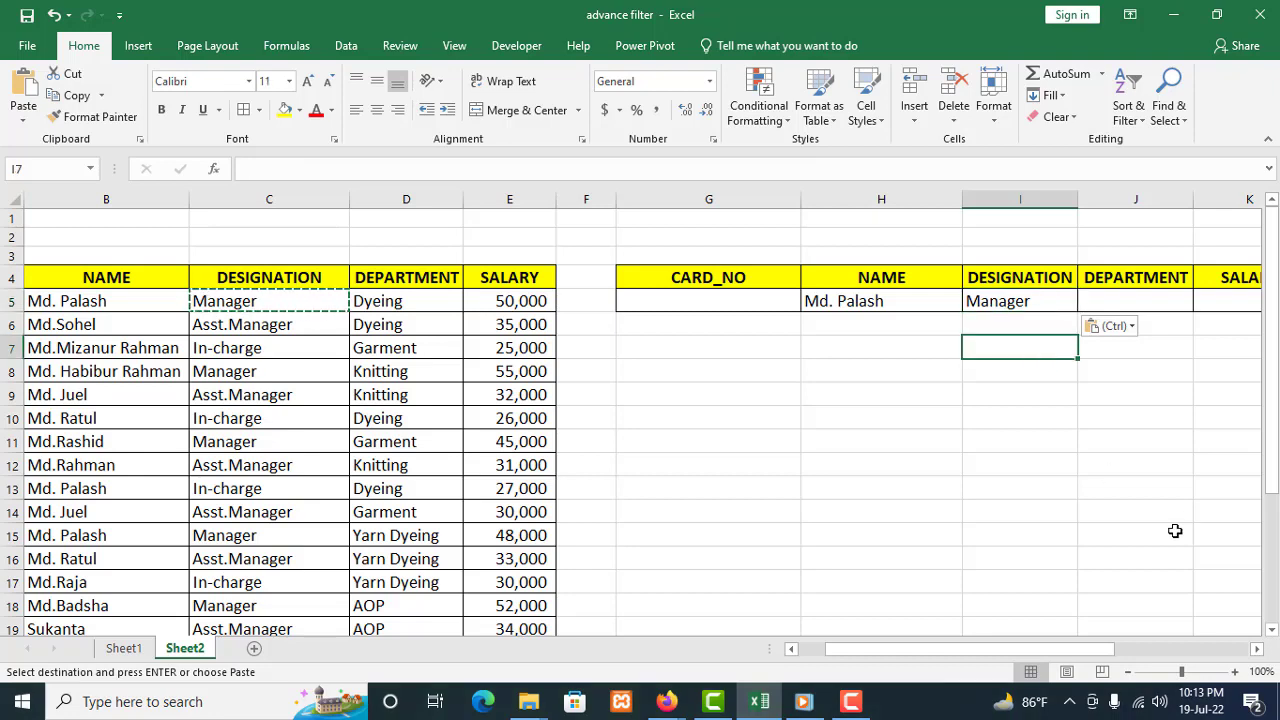
- Start a new Advanced Filter and choose copying the results to another location
{"action": "left_click_drag", "start_coordinate": [1050, 648], "coordinate": [1003, 688]}
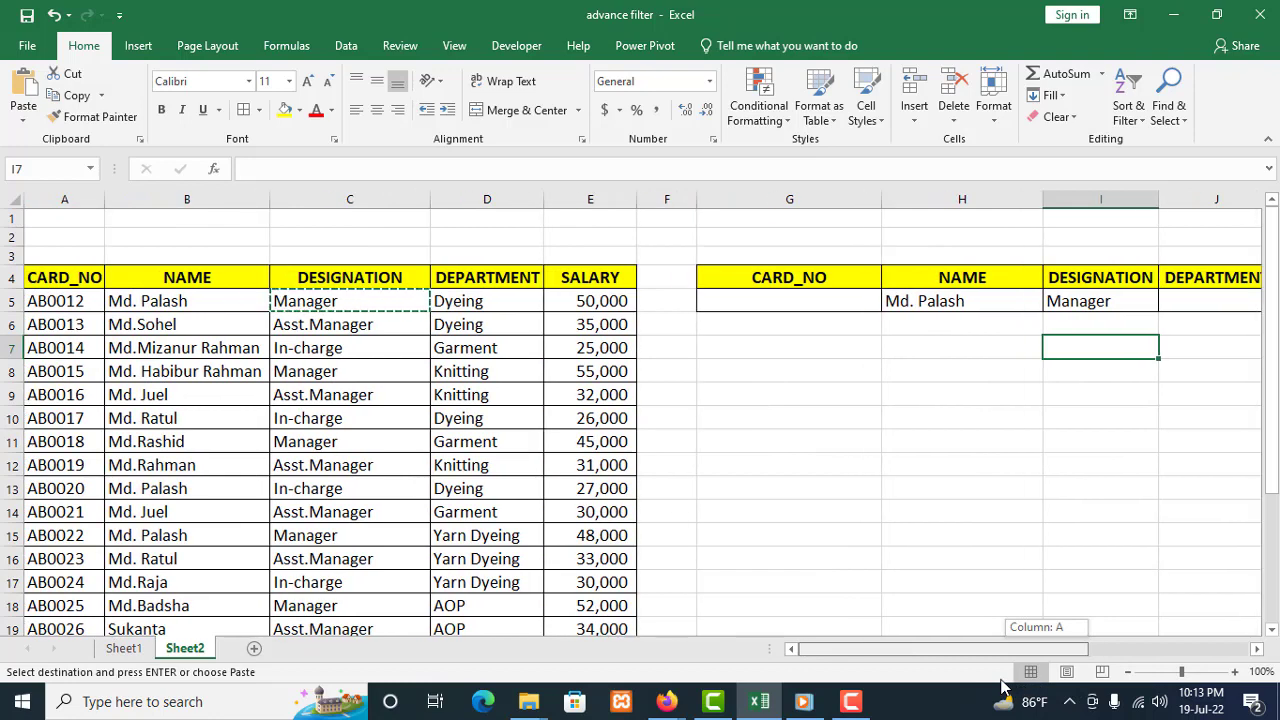
{"action": "left_click_drag", "start_coordinate": [1003, 688], "coordinate": [1003, 688]}
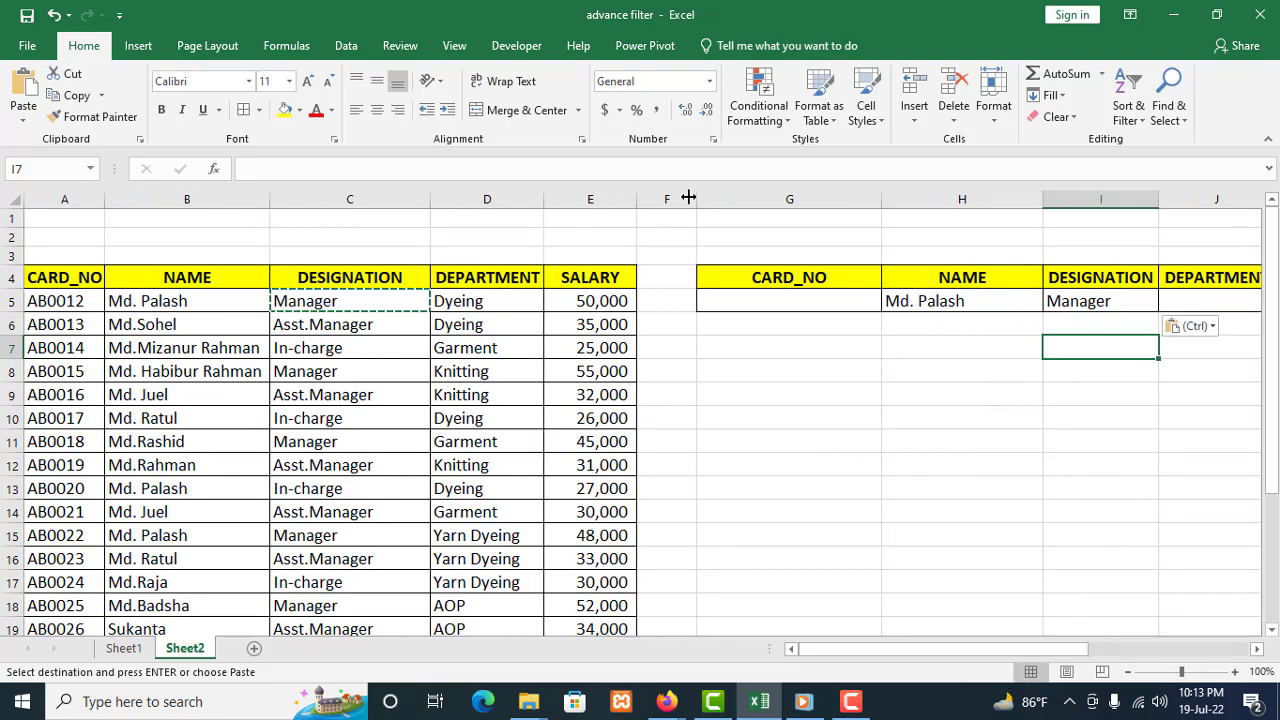
{"action": "left_click", "coordinate": [347, 46]}
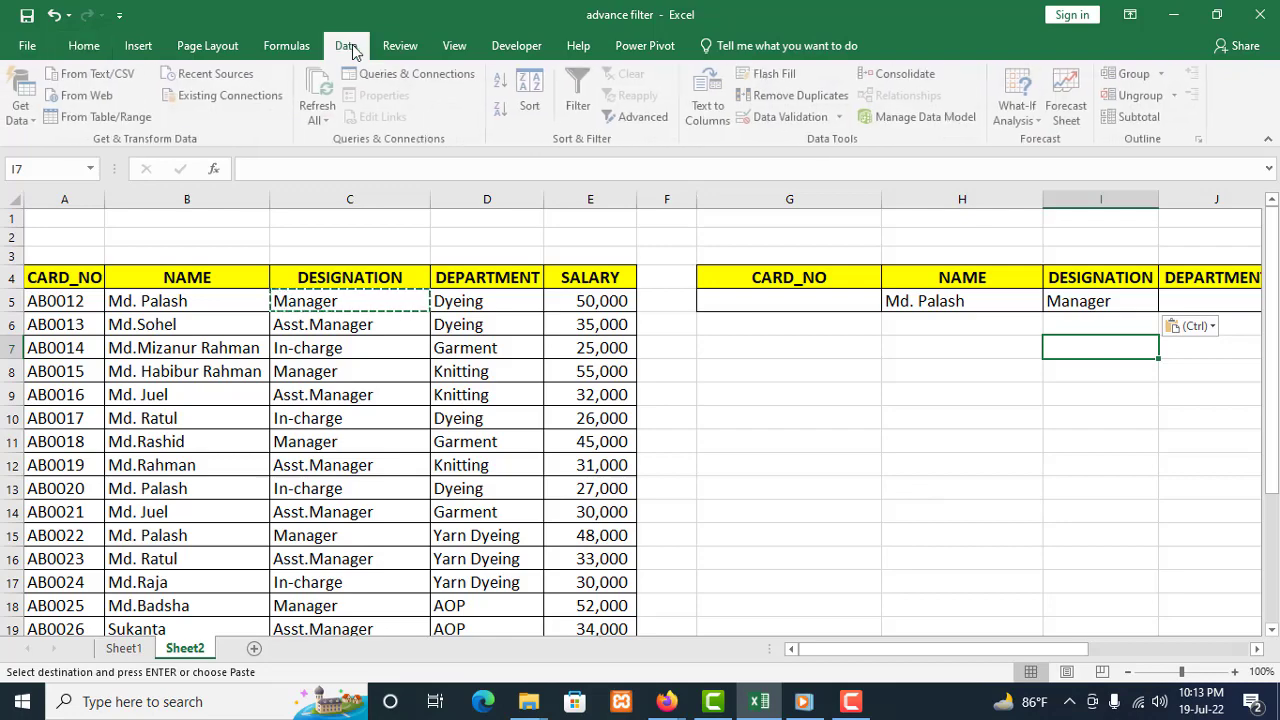
{"action": "left_click", "coordinate": [645, 117]}
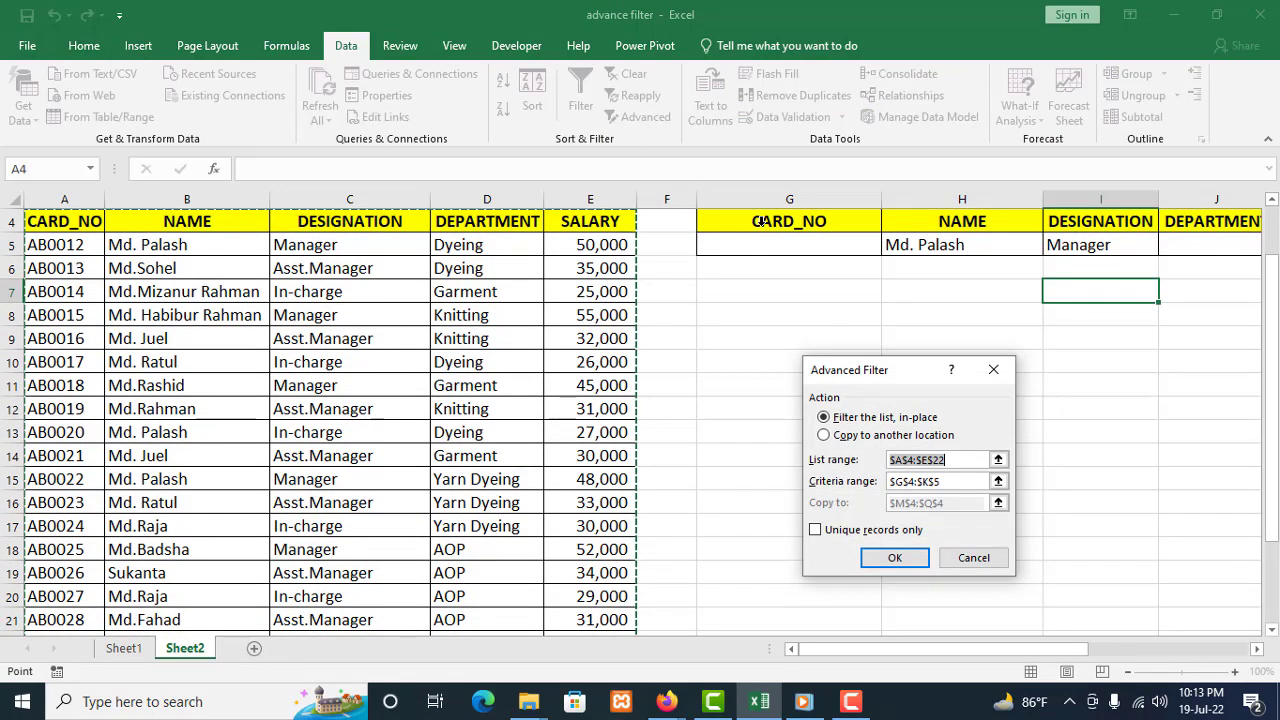
{"action": "left_click", "coordinate": [838, 437]}
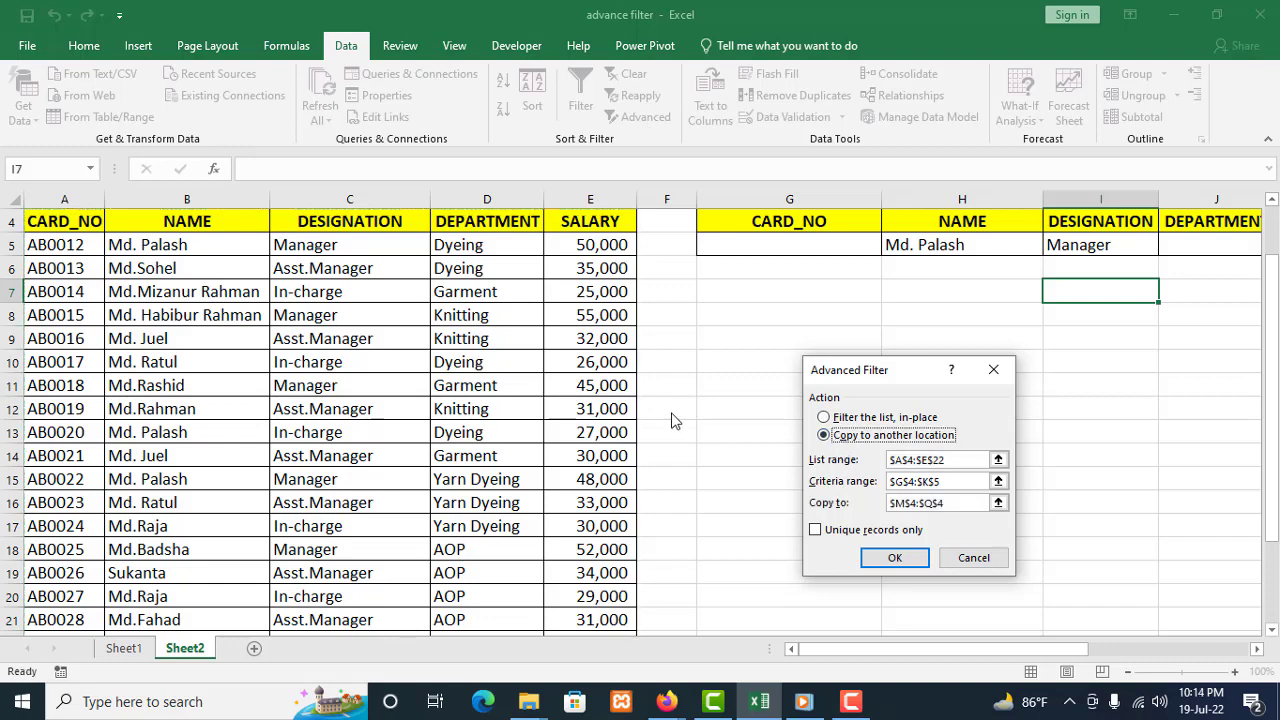
- Reselect the whole employee table with its headers, A4:E22, as the Advanced Filter's list range
{"action": "left_click", "coordinate": [955, 459]}
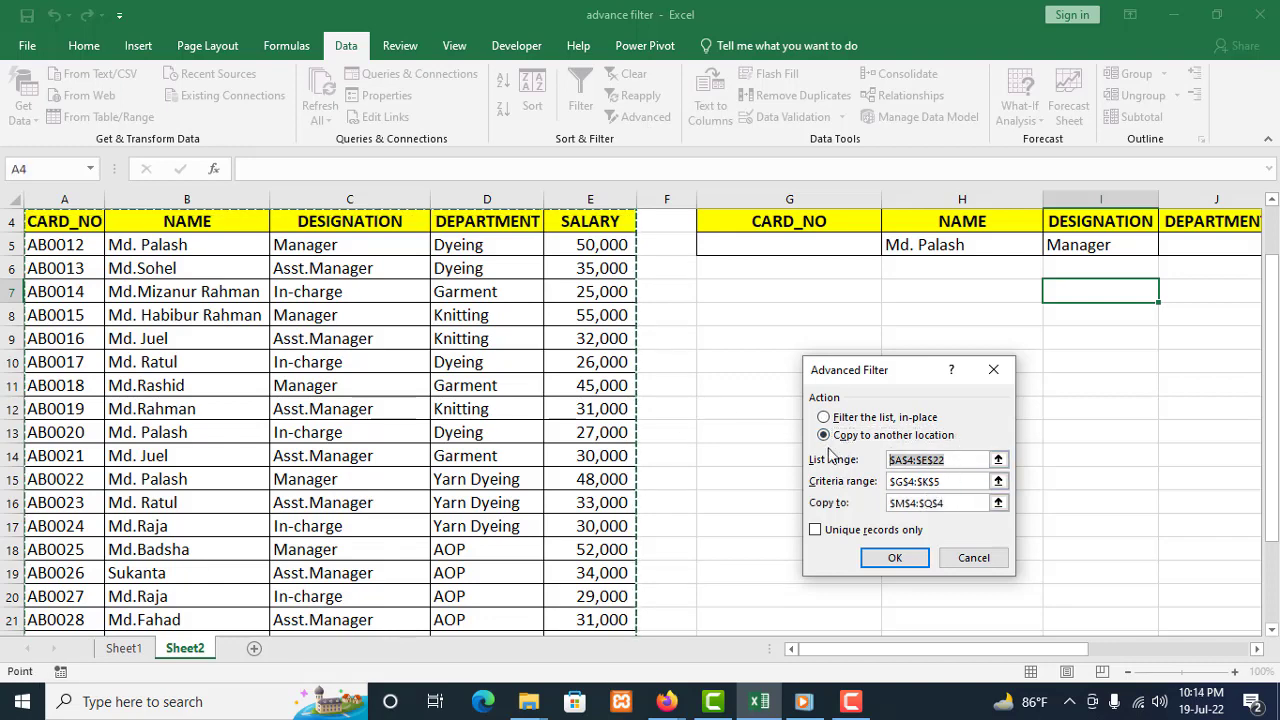
{"action": "key", "text": "BackSpace"}
{"action": "scroll", "coordinate": [101, 343], "scroll_direction": "up", "scroll_amount": 1}
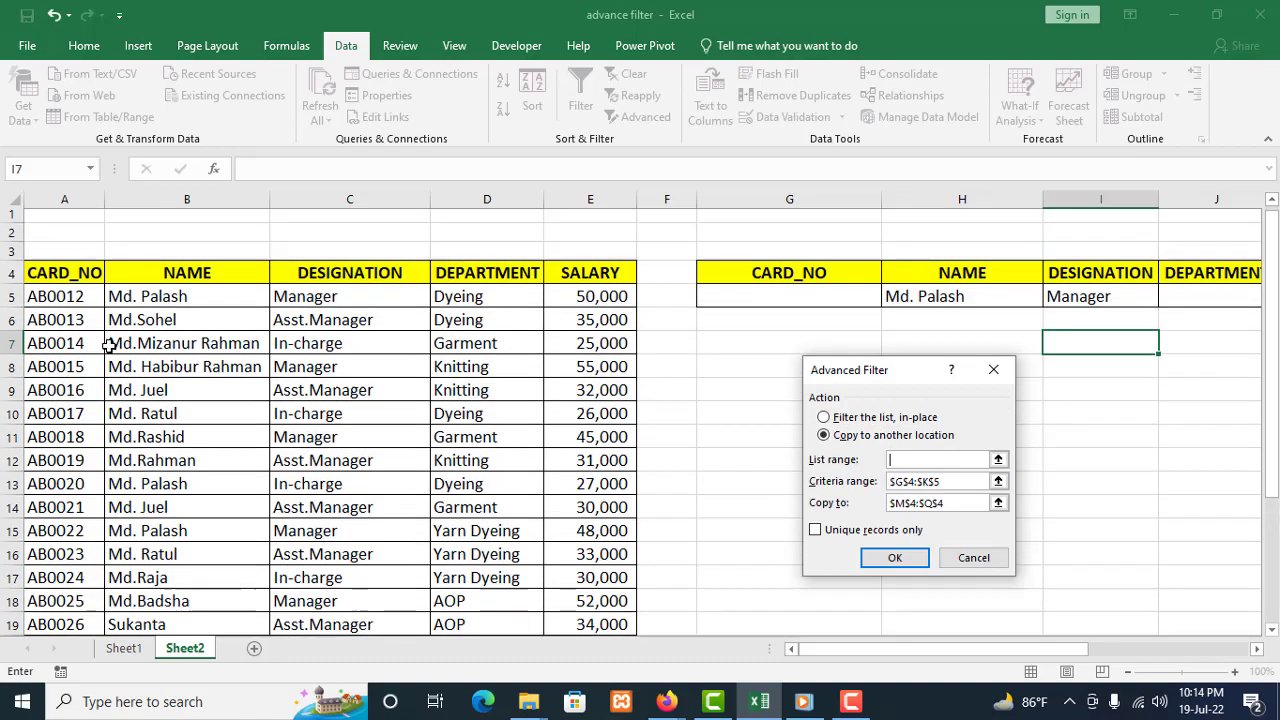
{"action": "left_click_drag", "start_coordinate": [80, 276], "coordinate": [584, 604]}
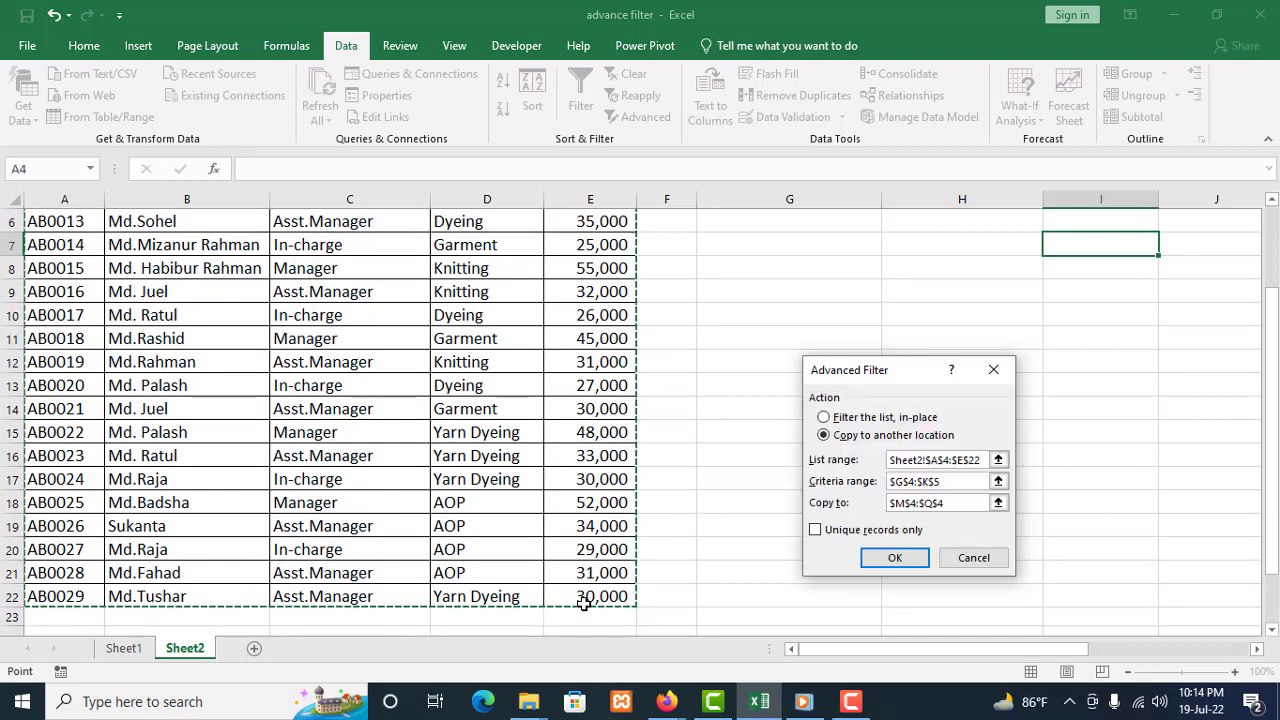
- Reselect the criteria block with its headers, G4:K5, as the Advanced Filter's criteria range
{"action": "left_click_drag", "start_coordinate": [1052, 650], "coordinate": [1105, 650]}
{"action": "scroll", "coordinate": [695, 538], "scroll_direction": "up", "scroll_amount": 2}
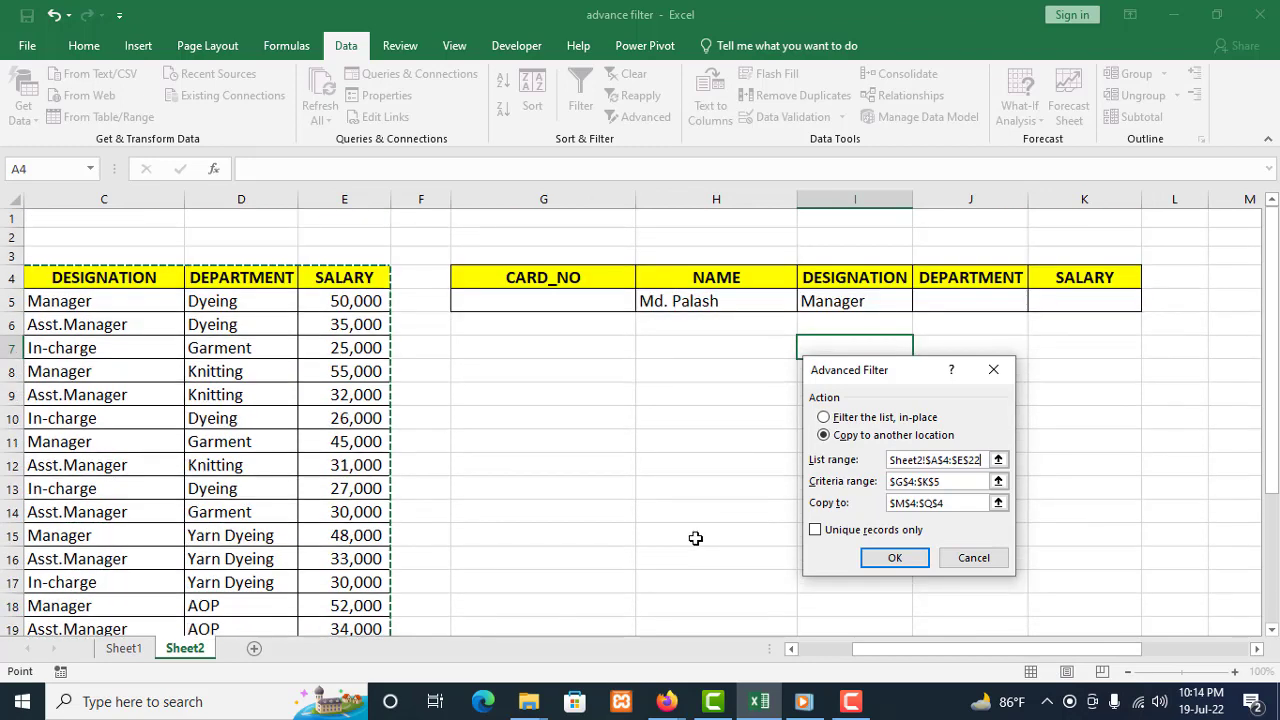
{"action": "left_click_drag", "start_coordinate": [946, 480], "coordinate": [889, 484]}
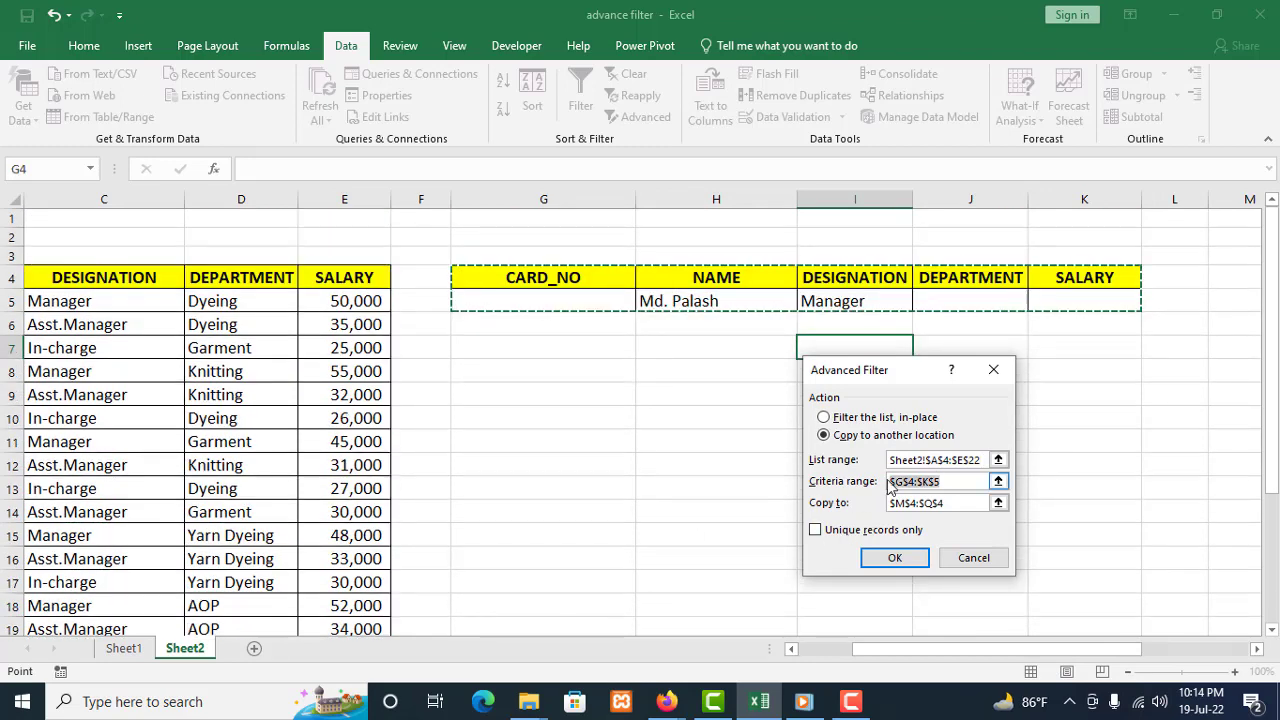
{"action": "key", "text": "Delete"}
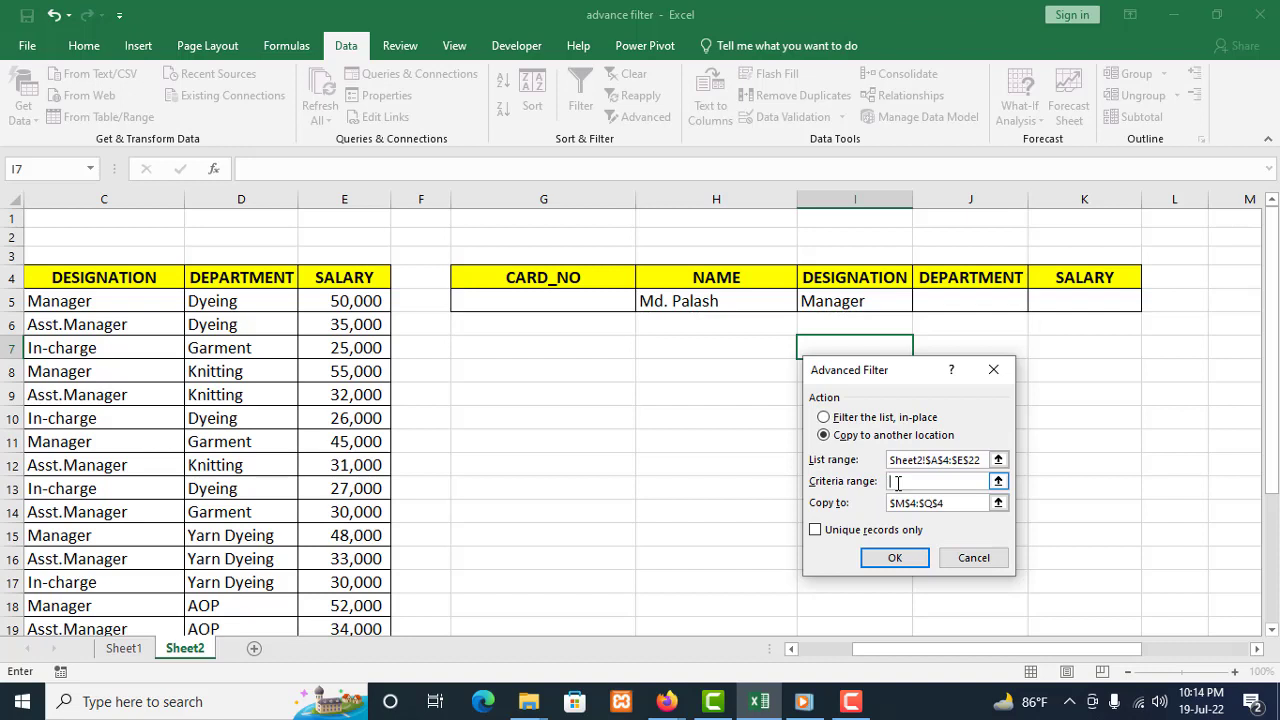
{"action": "left_click_drag", "start_coordinate": [543, 277], "coordinate": [1060, 293]}
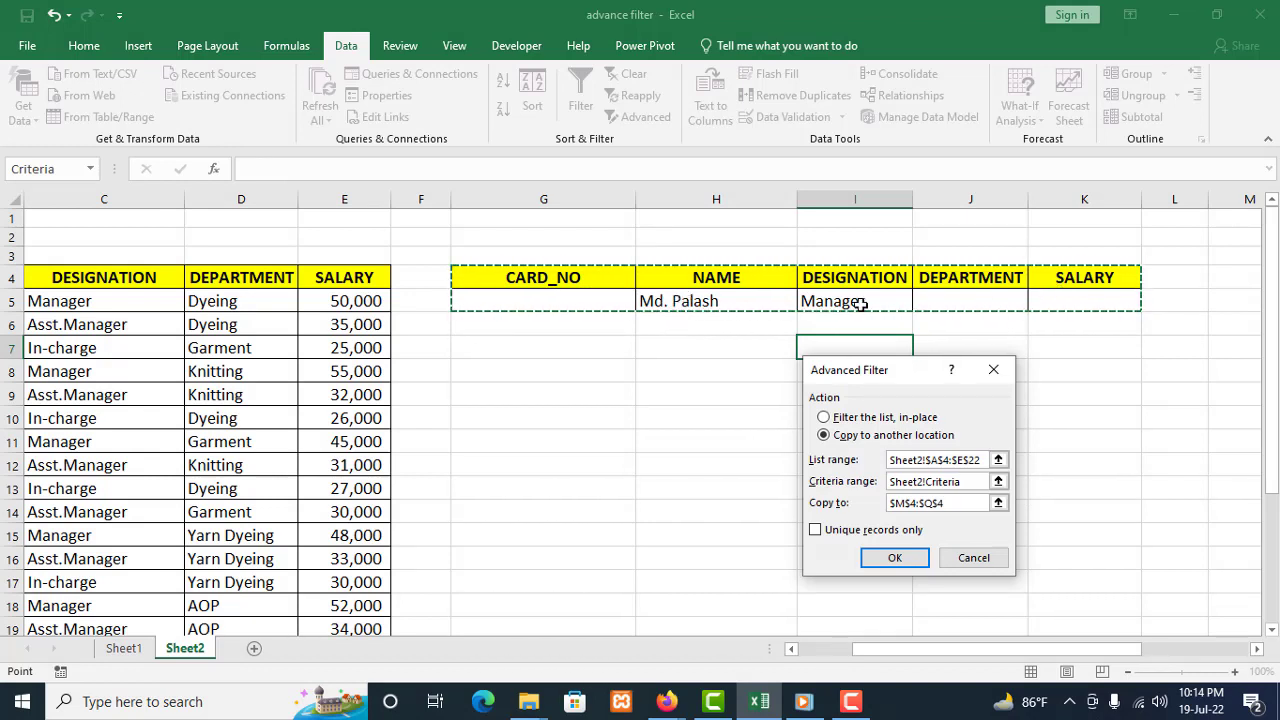
- Set M4 as the copy destination and run the Advanced Filter on name and designation
{"action": "left_click_drag", "start_coordinate": [955, 503], "coordinate": [884, 508]}
{"action": "key", "text": "BackSpace"}
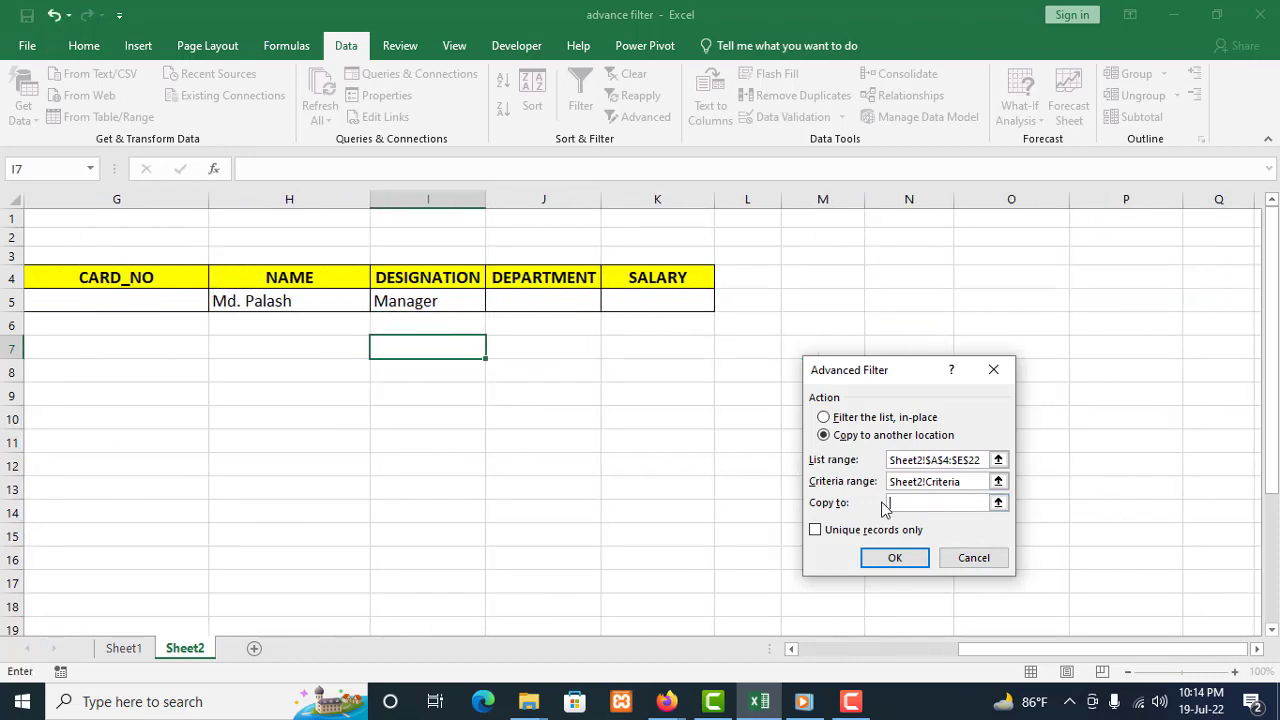
{"action": "left_click", "coordinate": [822, 280]}
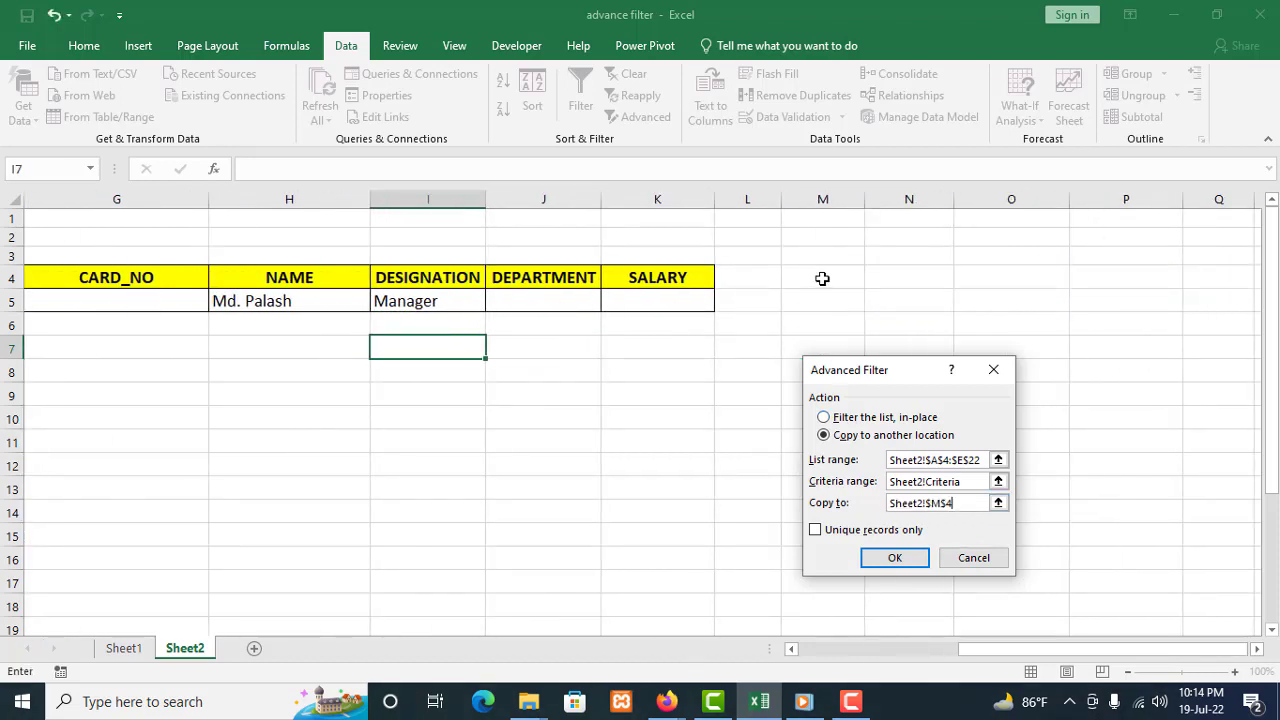
{"action": "left_click", "coordinate": [880, 560]}
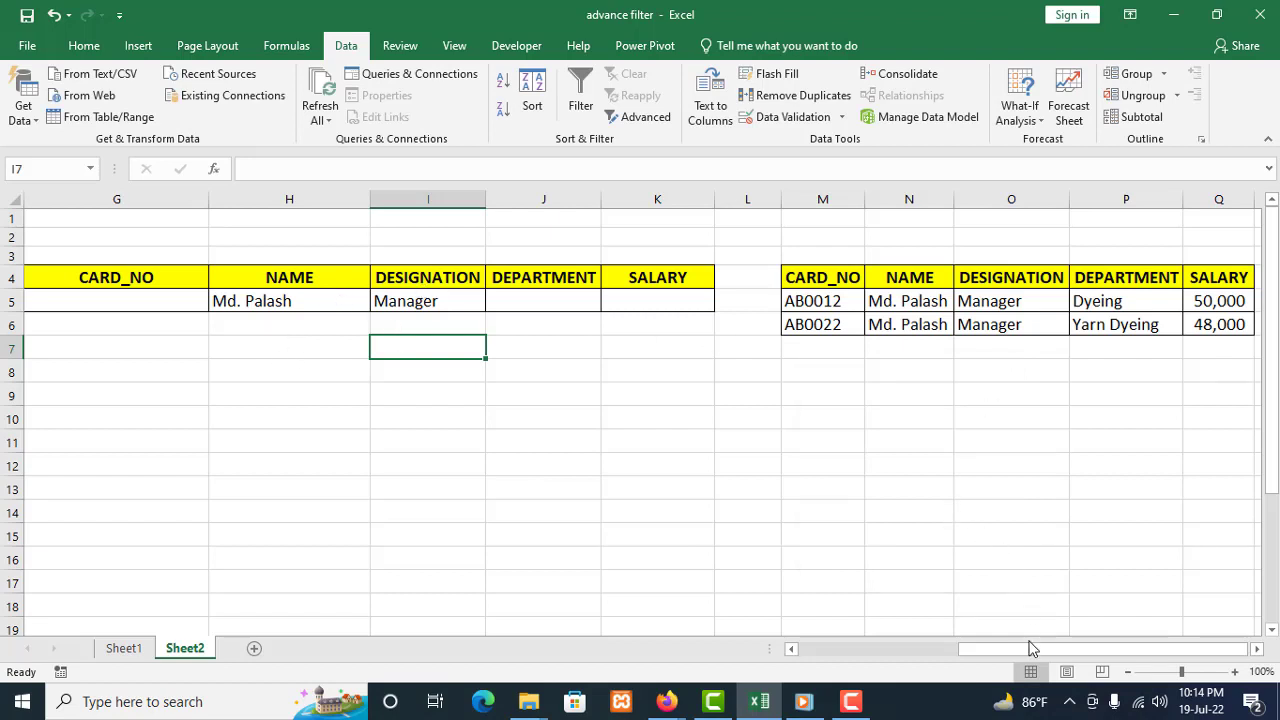
- Copy the department Dyeing from D5 into J5 as a third criterion beside the designation
{"action": "left_click_drag", "start_coordinate": [1031, 648], "coordinate": [1083, 650]}
{"action": "left_click_drag", "start_coordinate": [1062, 651], "coordinate": [937, 686]}
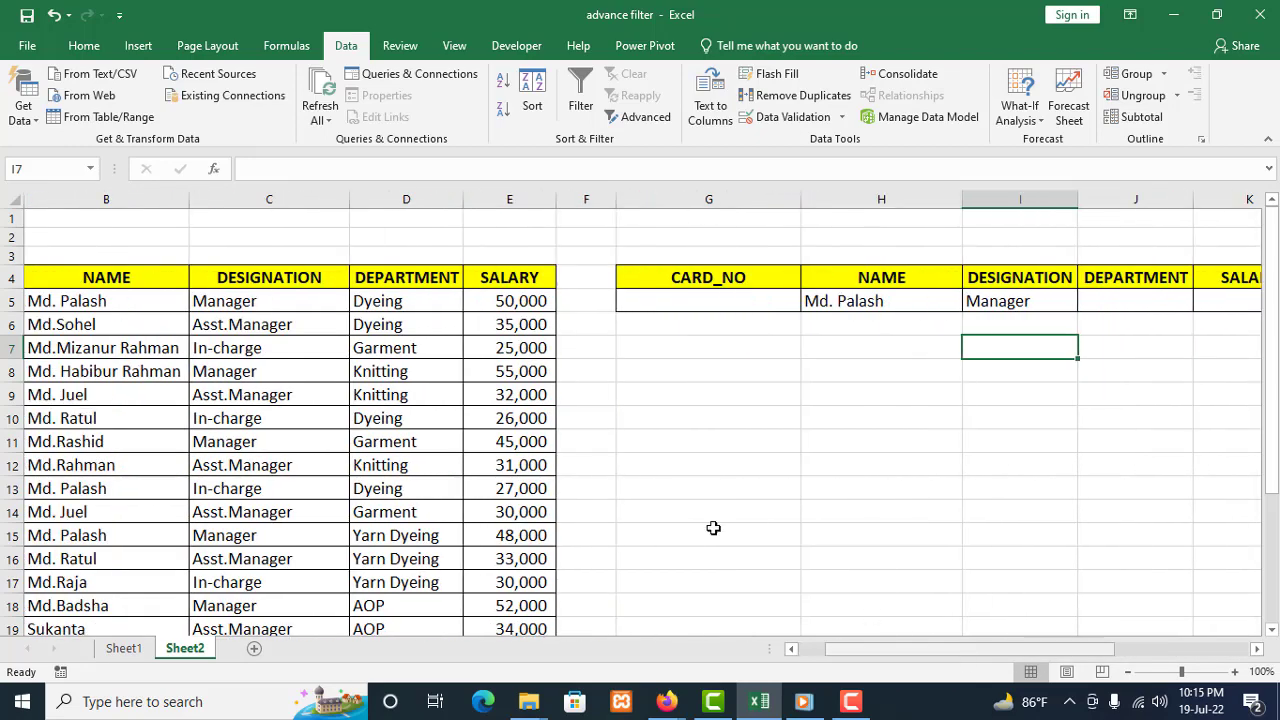
{"action": "left_click", "coordinate": [400, 304]}
{"action": "right_click", "coordinate": [401, 303]}
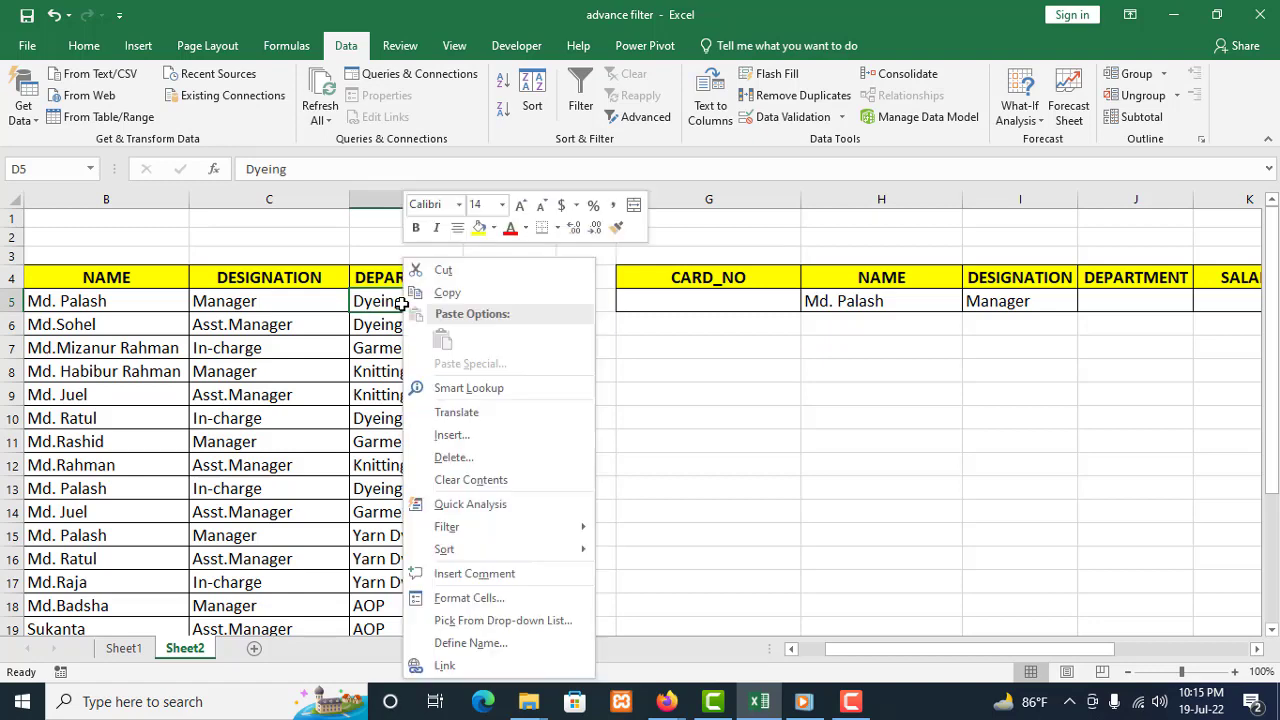
{"action": "left_click", "coordinate": [440, 303]}
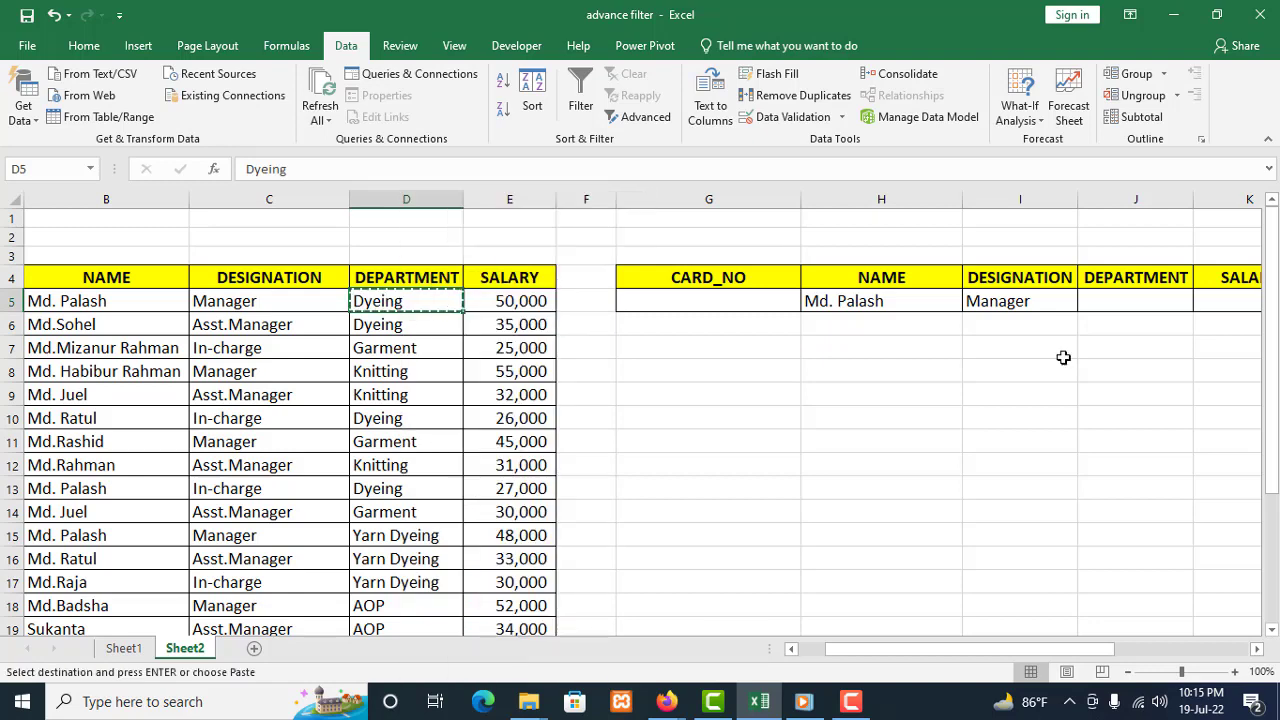
{"action": "left_click", "coordinate": [1122, 300]}
{"action": "right_click", "coordinate": [1122, 300]}
{"action": "left_click", "coordinate": [968, 362]}
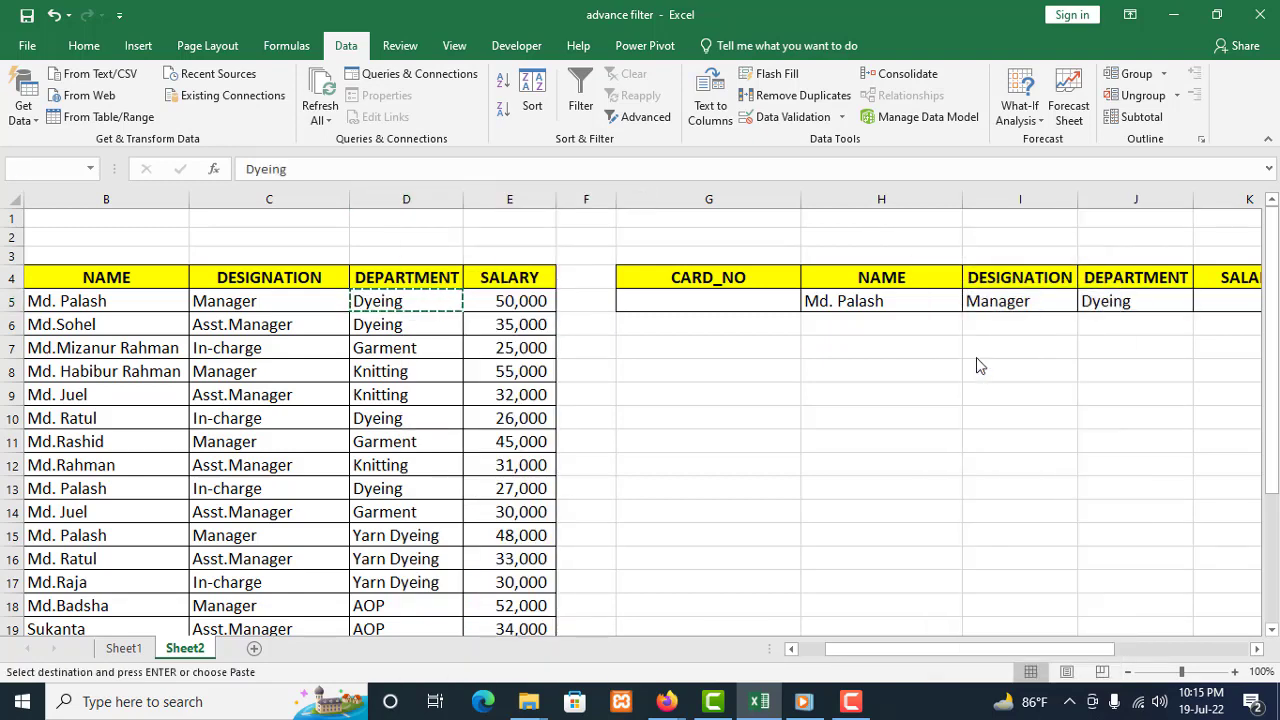
- Clear all contents and formatting from the extracted records in M4:Q6
{"action": "left_click_drag", "start_coordinate": [1094, 651], "coordinate": [1195, 638]}
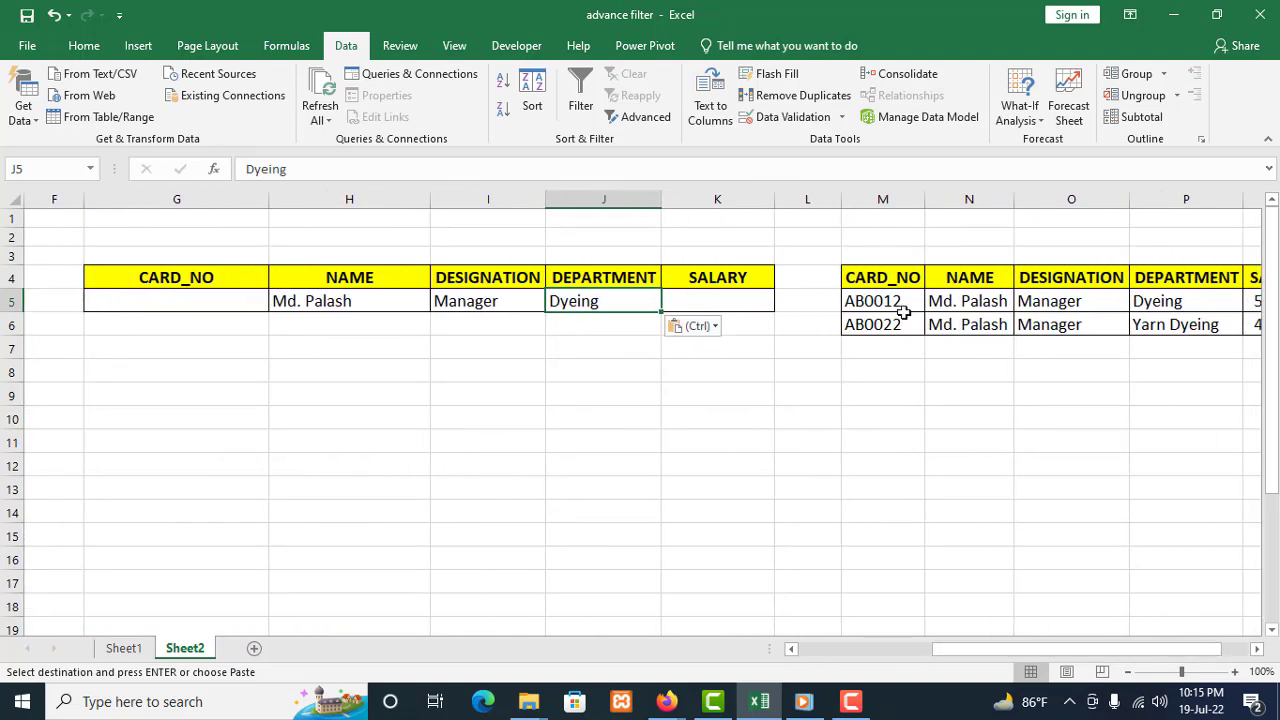
{"action": "left_click_drag", "start_coordinate": [891, 283], "coordinate": [1040, 322]}
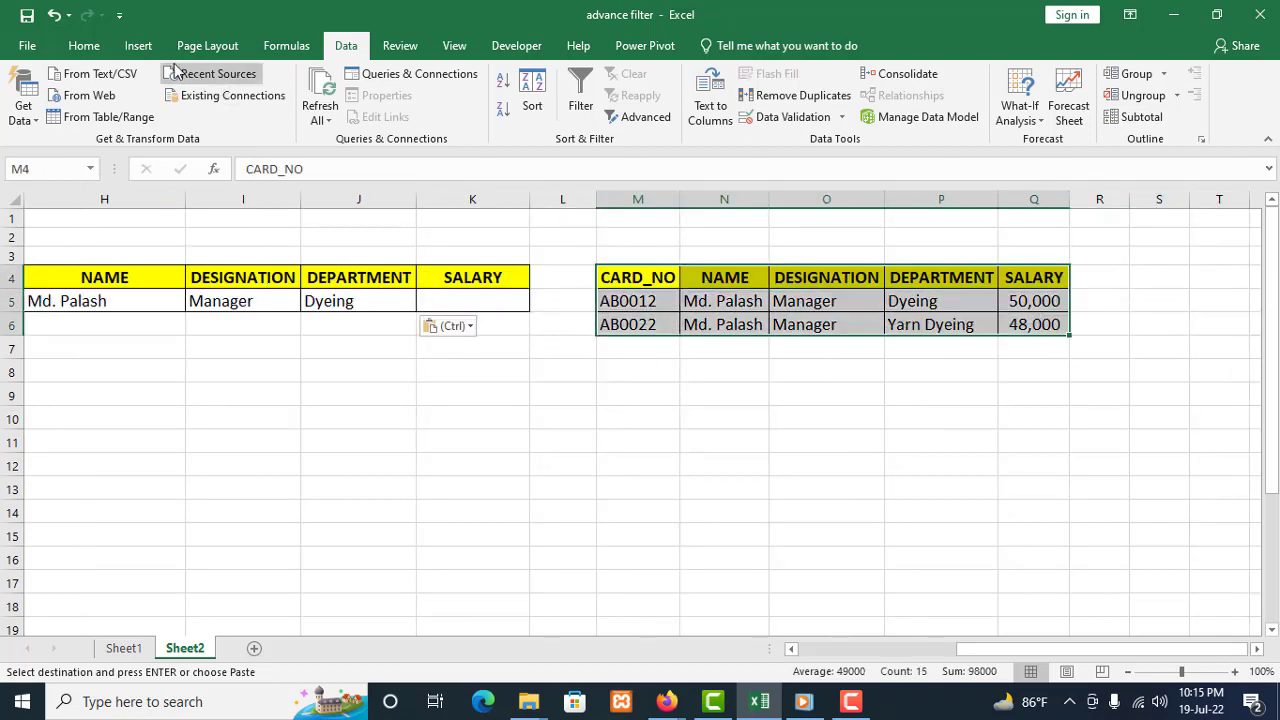
{"action": "left_click", "coordinate": [90, 47]}
{"action": "left_click", "coordinate": [1058, 117]}
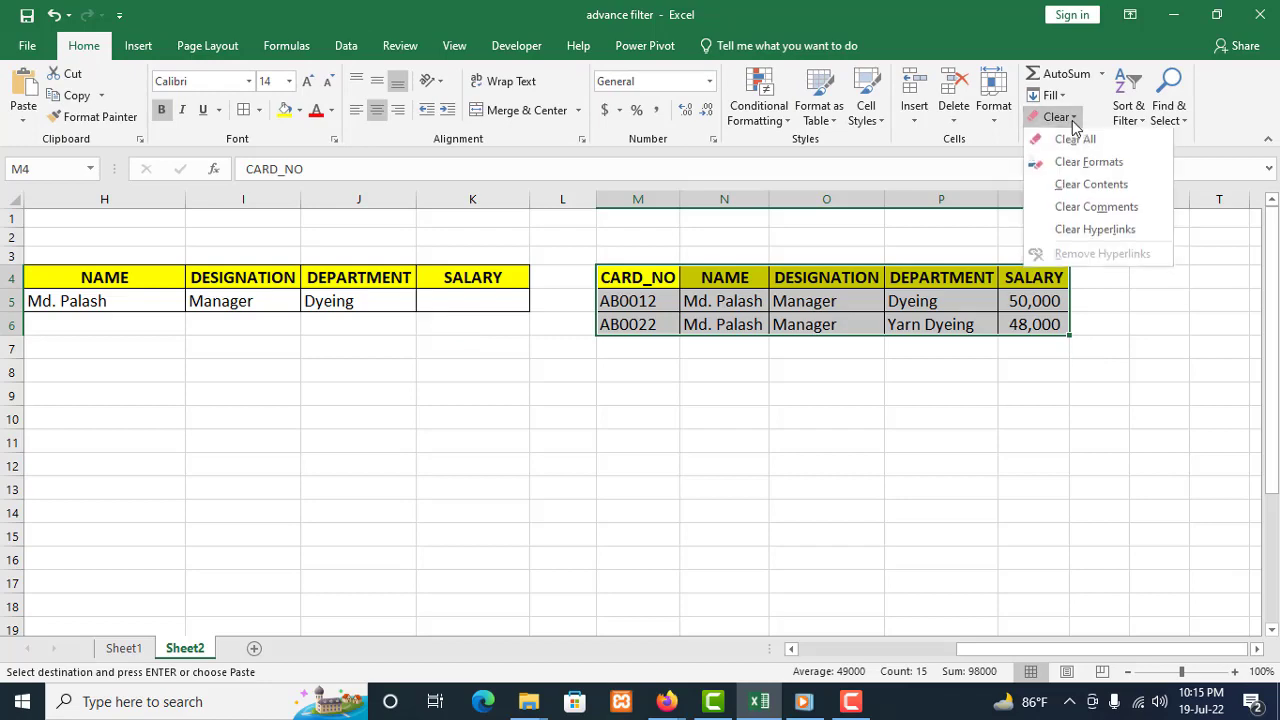
{"action": "left_click", "coordinate": [1066, 142]}
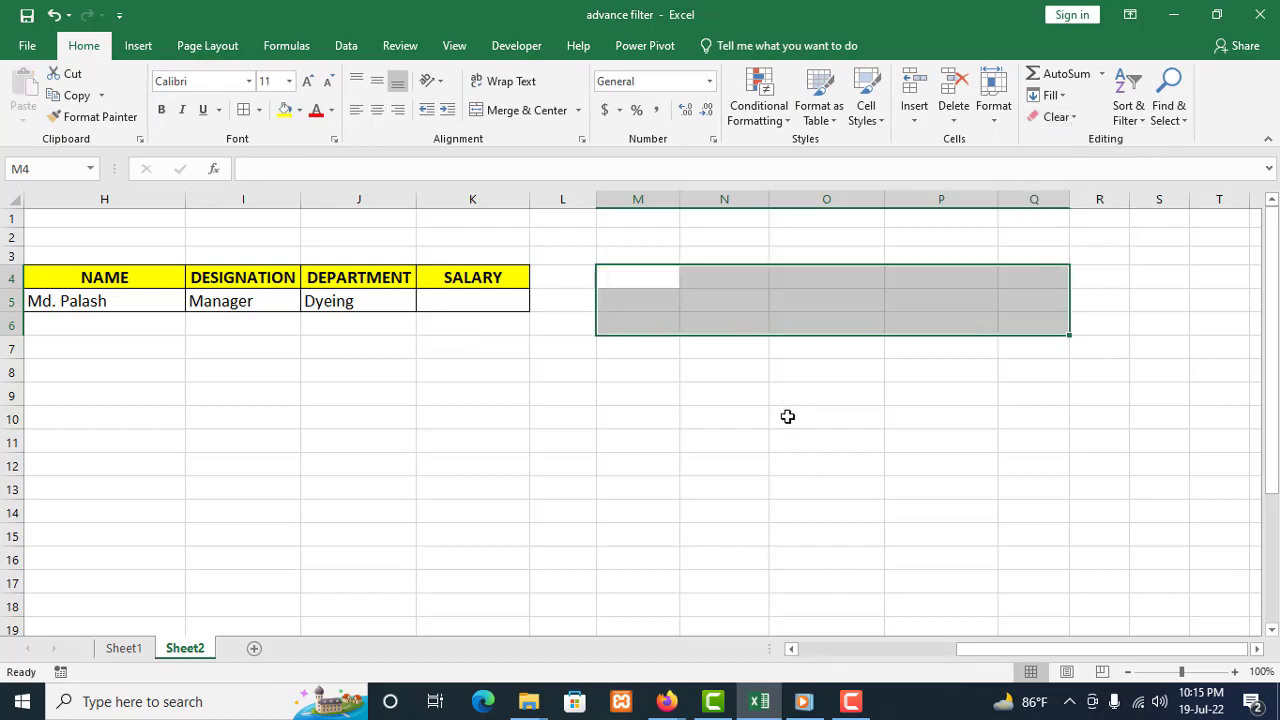
- Start a new Advanced Filter that copies to another location, keeping A4:E22 as the list range
{"action": "left_click_drag", "start_coordinate": [1023, 648], "coordinate": [917, 648]}
{"action": "left_click", "coordinate": [708, 508]}
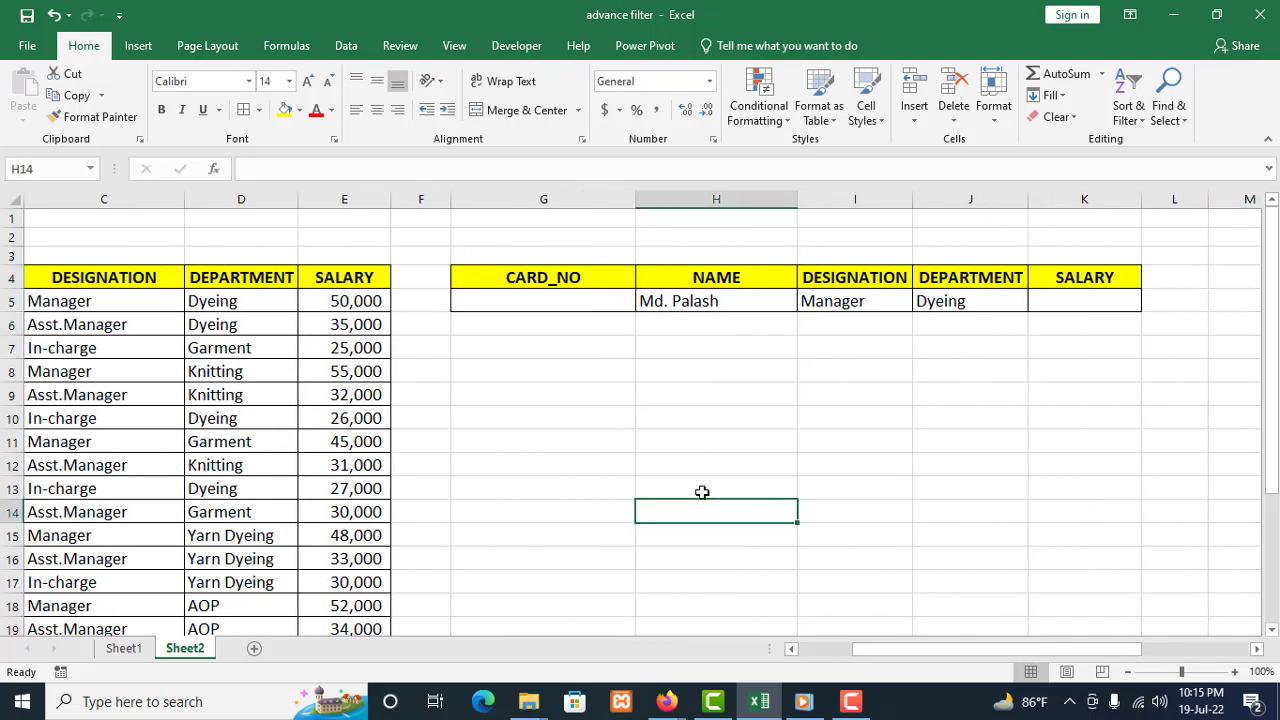
{"action": "left_click", "coordinate": [346, 45]}
{"action": "left_click", "coordinate": [640, 116]}
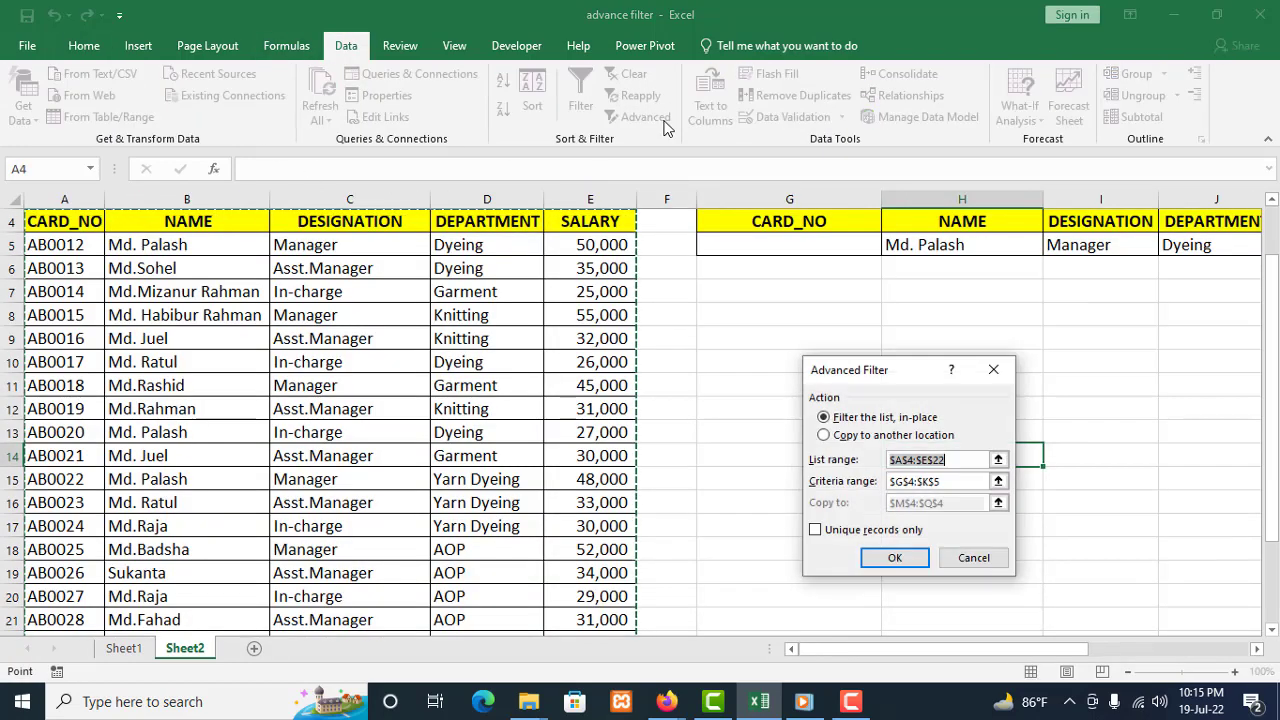
{"action": "left_click", "coordinate": [845, 437]}
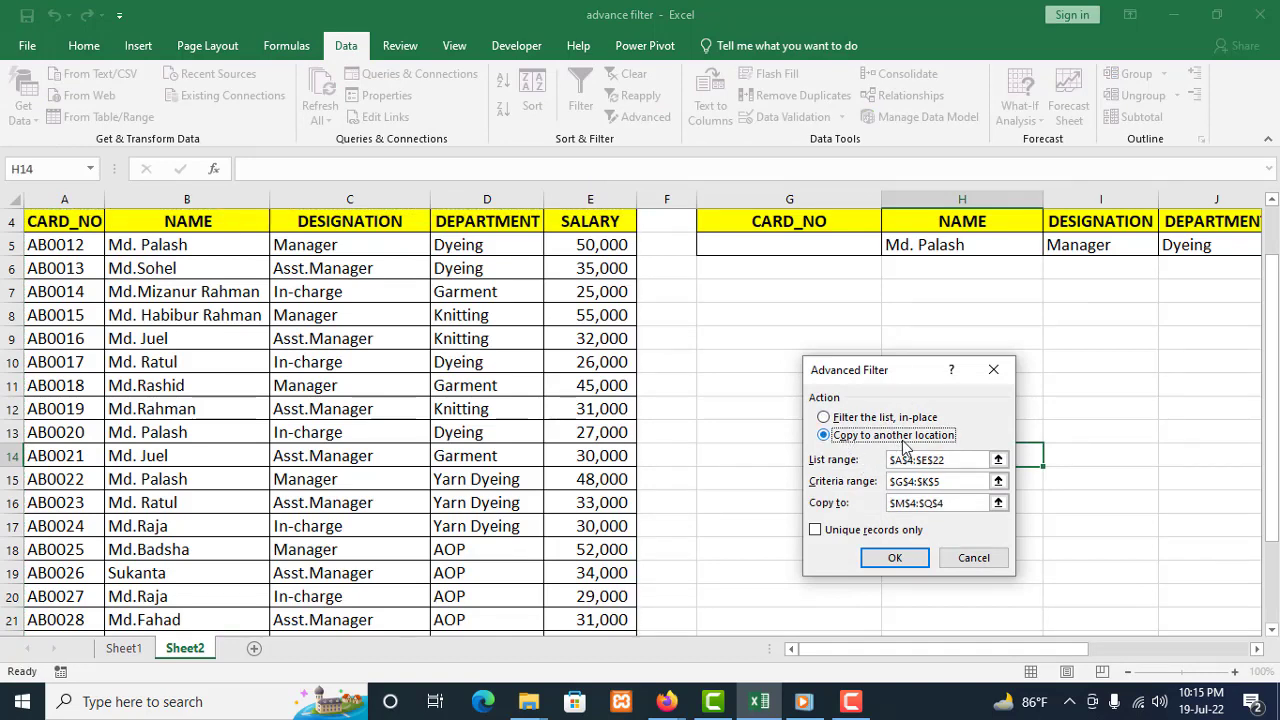
{"action": "left_click_drag", "start_coordinate": [966, 459], "coordinate": [888, 459]}
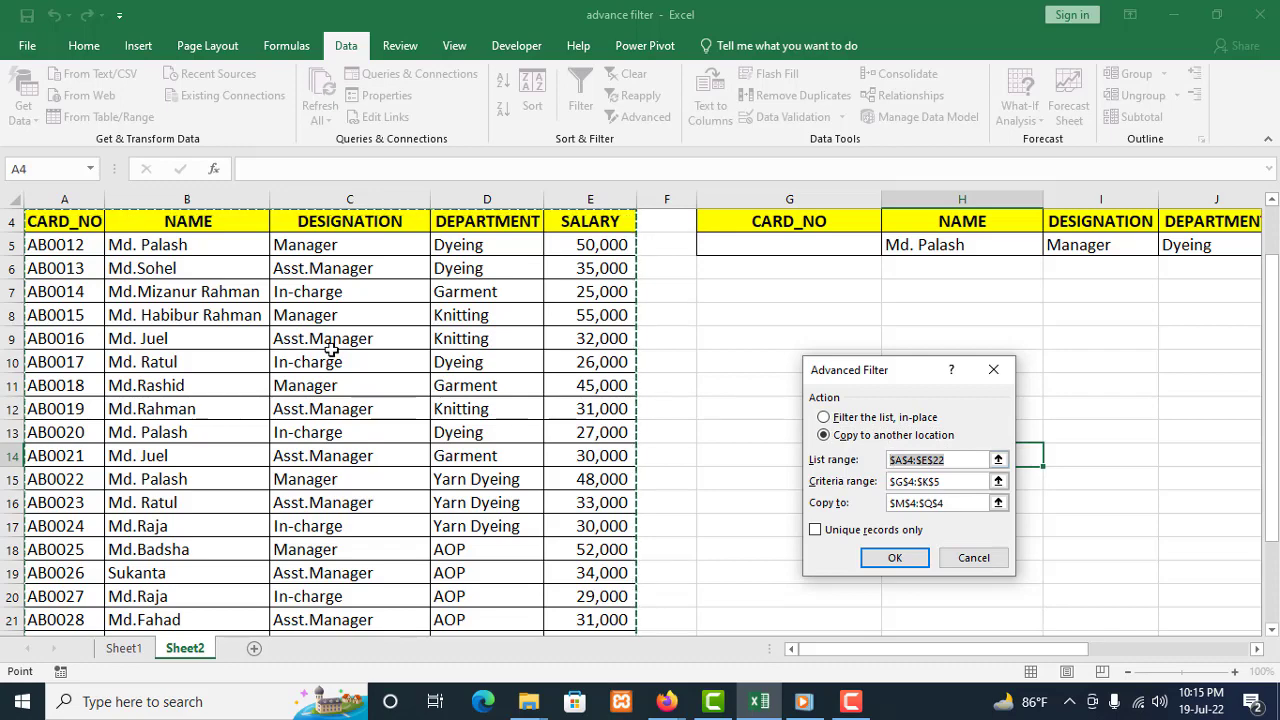
{"action": "scroll", "coordinate": [333, 350], "scroll_direction": "down", "scroll_amount": 2}
{"action": "scroll", "coordinate": [333, 350], "scroll_direction": "up", "scroll_amount": 1}
{"action": "scroll", "coordinate": [333, 350], "scroll_direction": "up", "scroll_amount": 1}
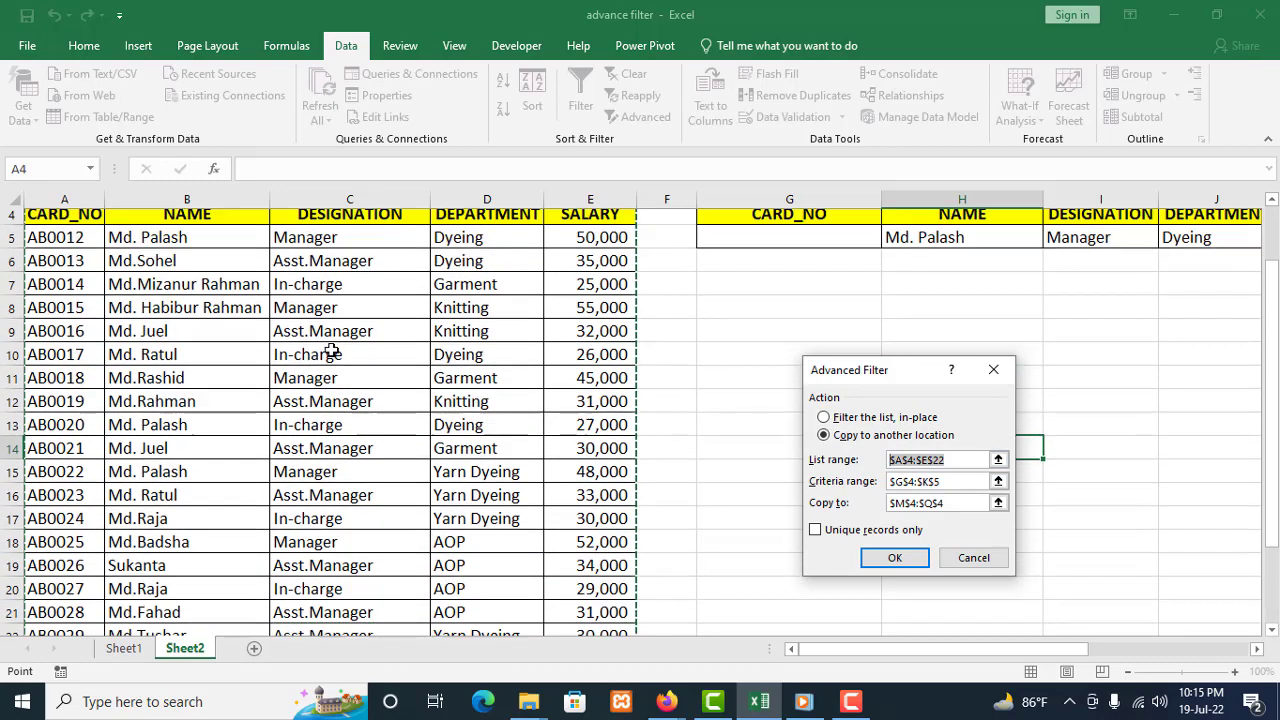
- Replace the criteria range with G4:K5, covering the name, designation and department criteria
{"action": "left_click", "coordinate": [950, 482]}
{"action": "left_click_drag", "start_coordinate": [950, 482], "coordinate": [905, 481]}
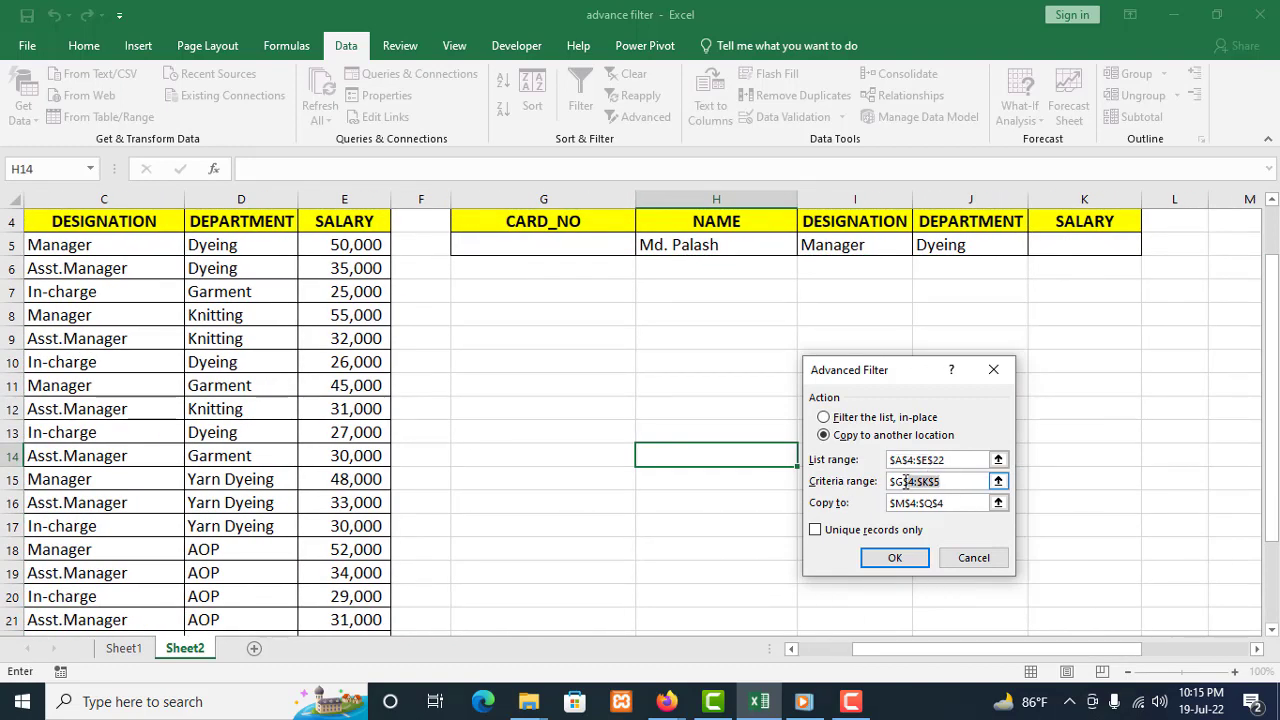
{"action": "key", "text": "BackSpace"}
{"action": "scroll", "coordinate": [618, 274], "scroll_direction": "up", "scroll_amount": 1}
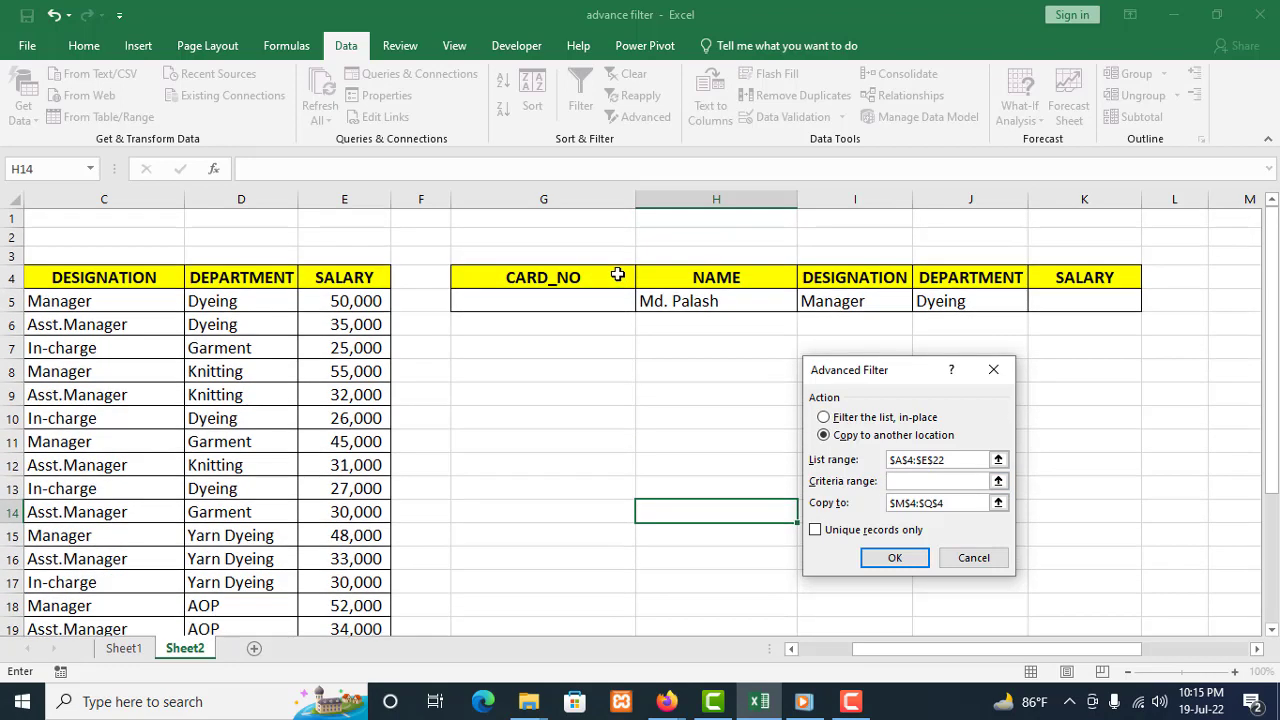
{"action": "left_click_drag", "start_coordinate": [610, 277], "coordinate": [645, 298]}
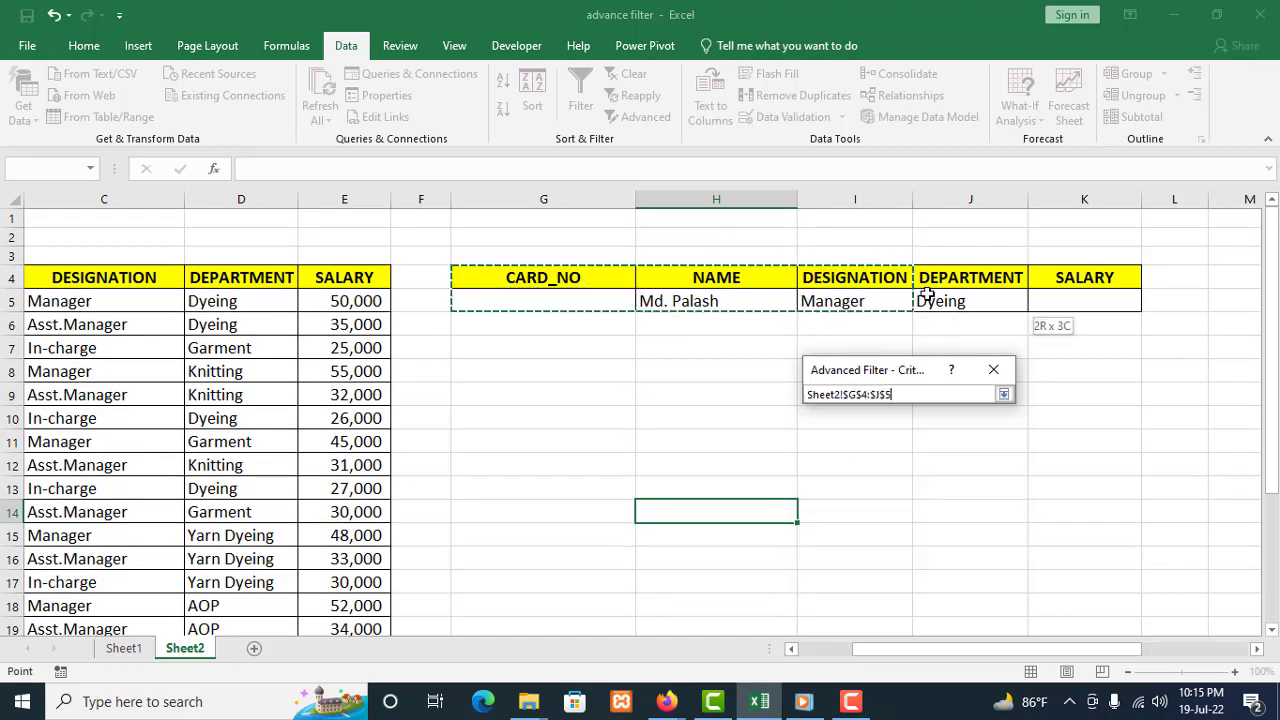
{"action": "left_click_drag", "start_coordinate": [927, 296], "coordinate": [1063, 295]}
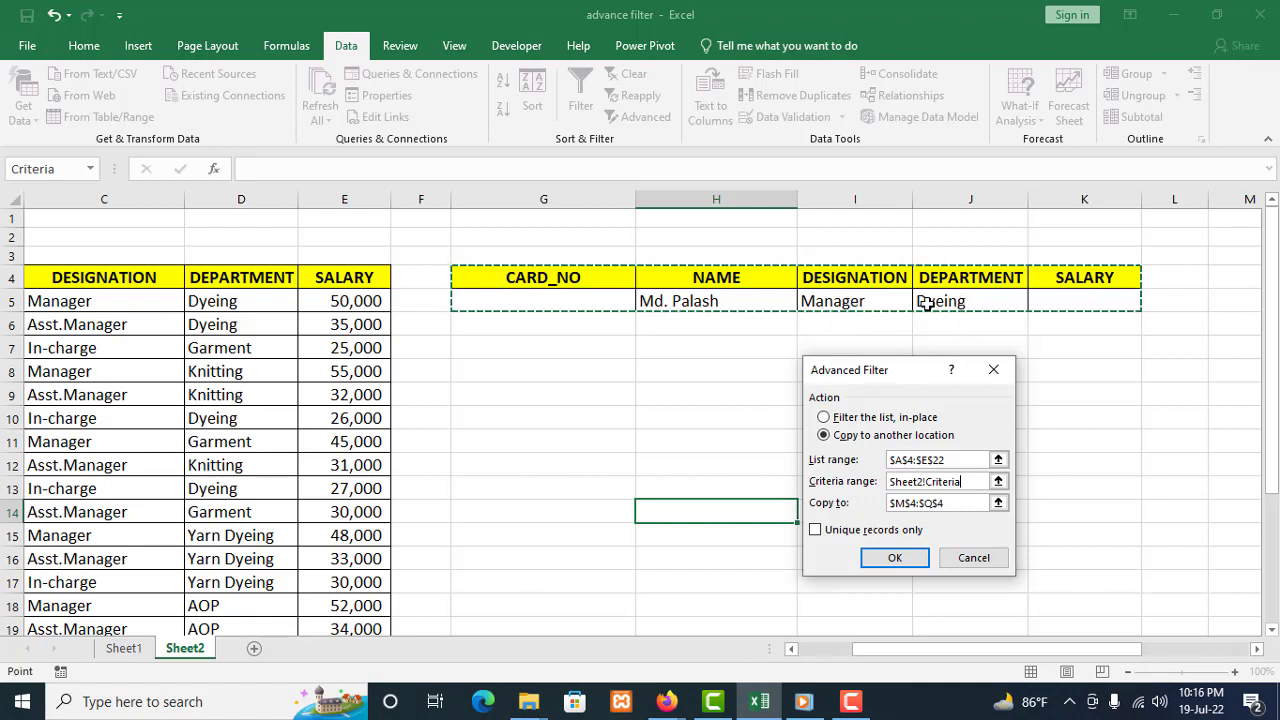
- Reset the copy destination to M4 and run the Advanced Filter with the three criteria
{"action": "left_click_drag", "start_coordinate": [1037, 651], "coordinate": [1124, 645]}
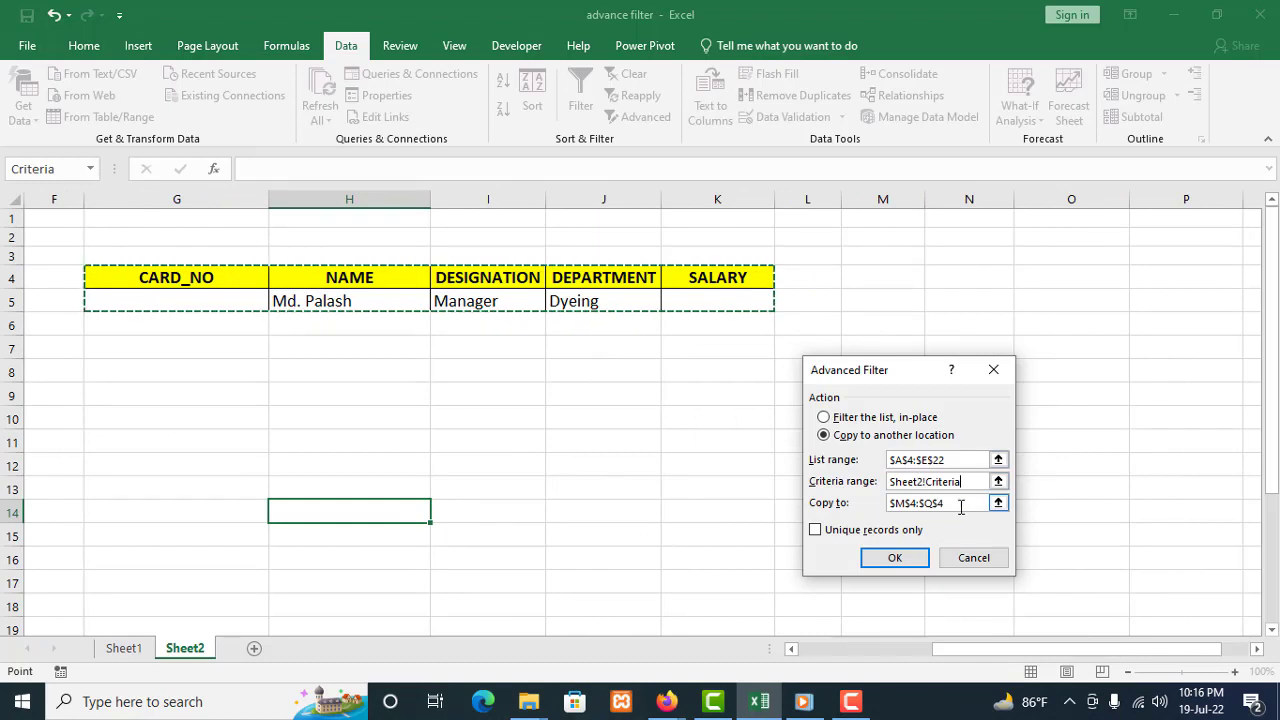
{"action": "left_click_drag", "start_coordinate": [962, 505], "coordinate": [890, 505]}
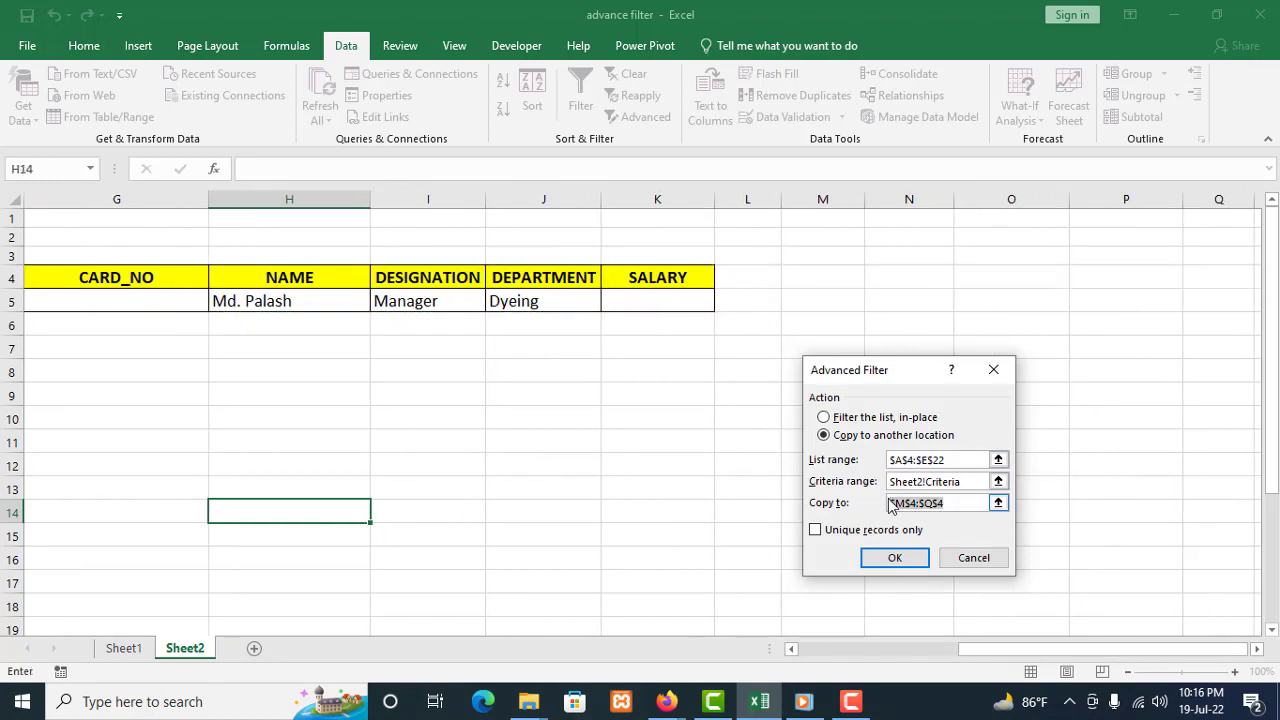
{"action": "key", "text": "BackSpace"}
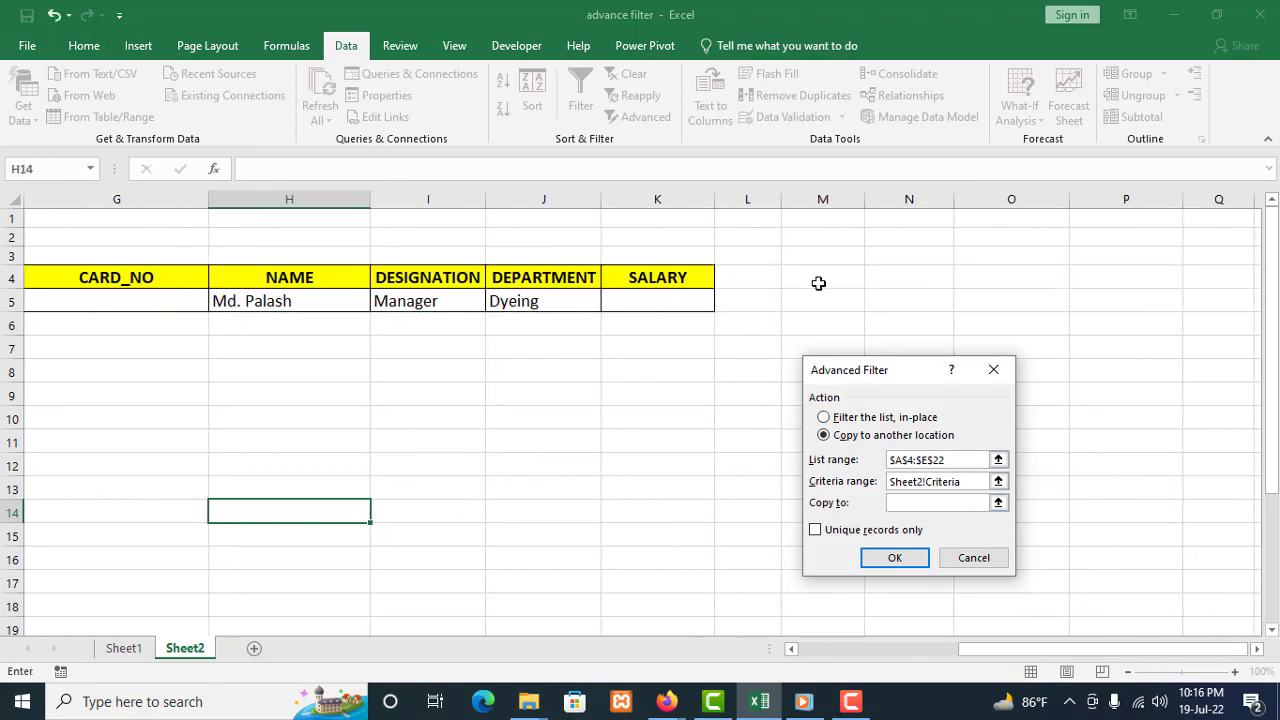
{"action": "left_click", "coordinate": [819, 275]}
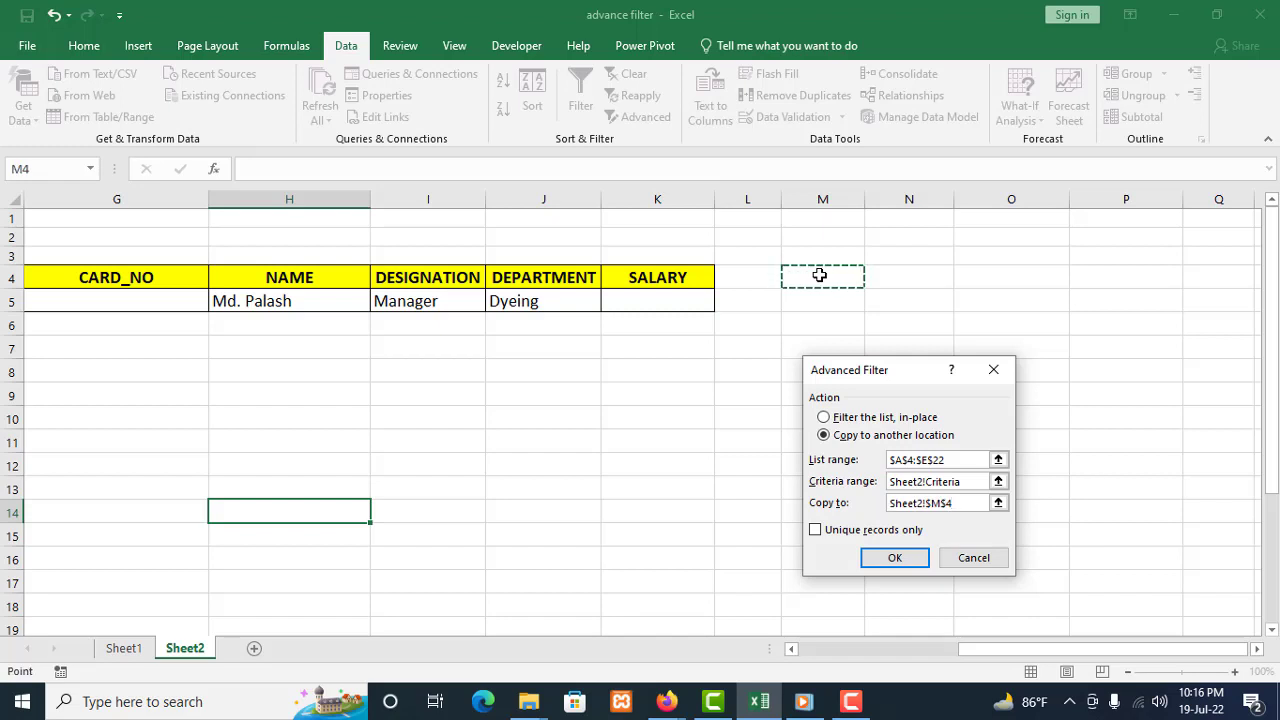
{"action": "left_click", "coordinate": [900, 557]}
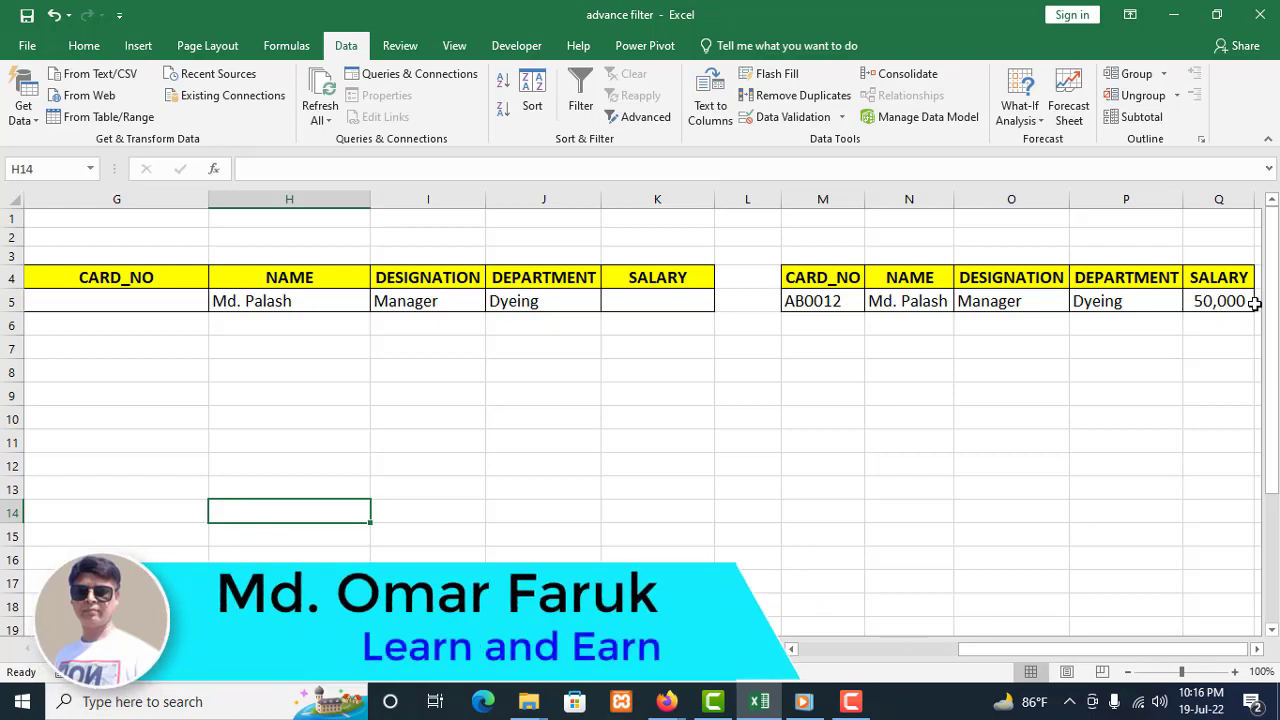
- Clear all contents and formatting from the extracted header and record in M4:Q5
{"action": "mouse_move", "coordinate": [1078, 650]}
{"action": "left_mouse_down"}
{"action": "mouse_move", "coordinate": [905, 665]}
{"action": "mouse_move", "coordinate": [1056, 651]}
{"action": "left_mouse_up"}
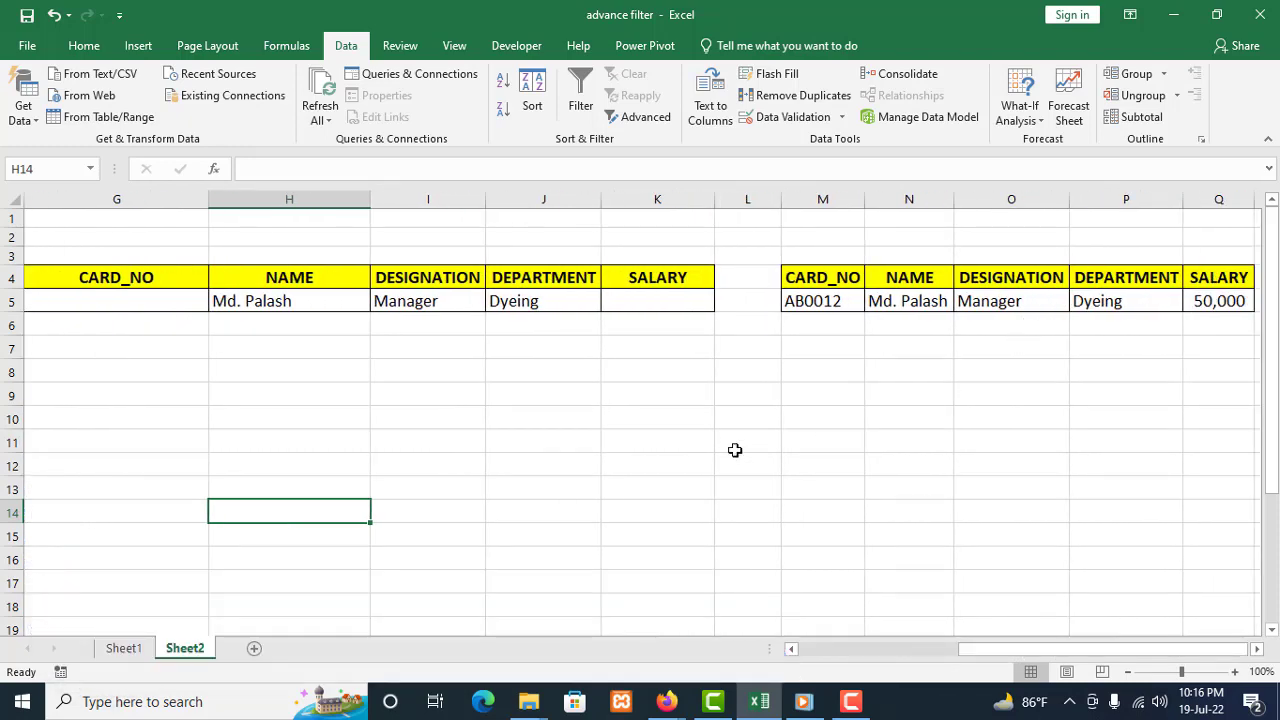
{"action": "left_click", "coordinate": [653, 299]}
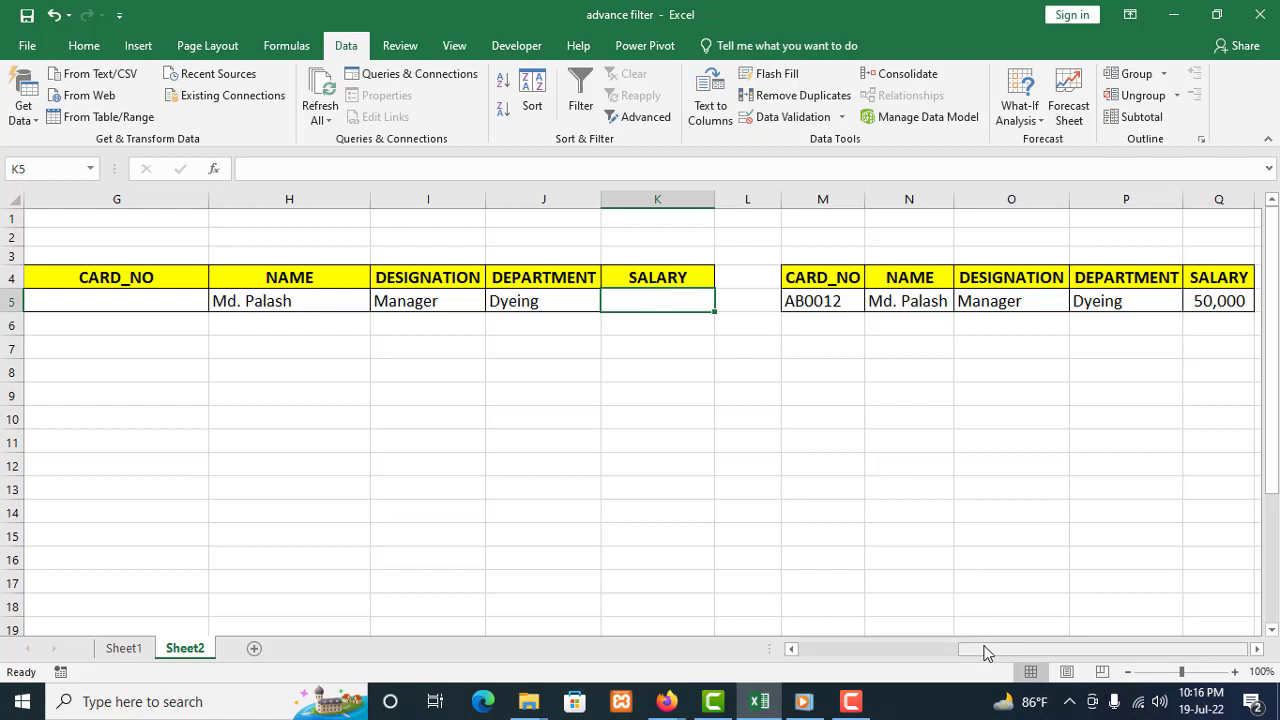
{"action": "left_click_drag", "start_coordinate": [823, 277], "coordinate": [1191, 294]}
{"action": "left_click", "coordinate": [84, 45]}
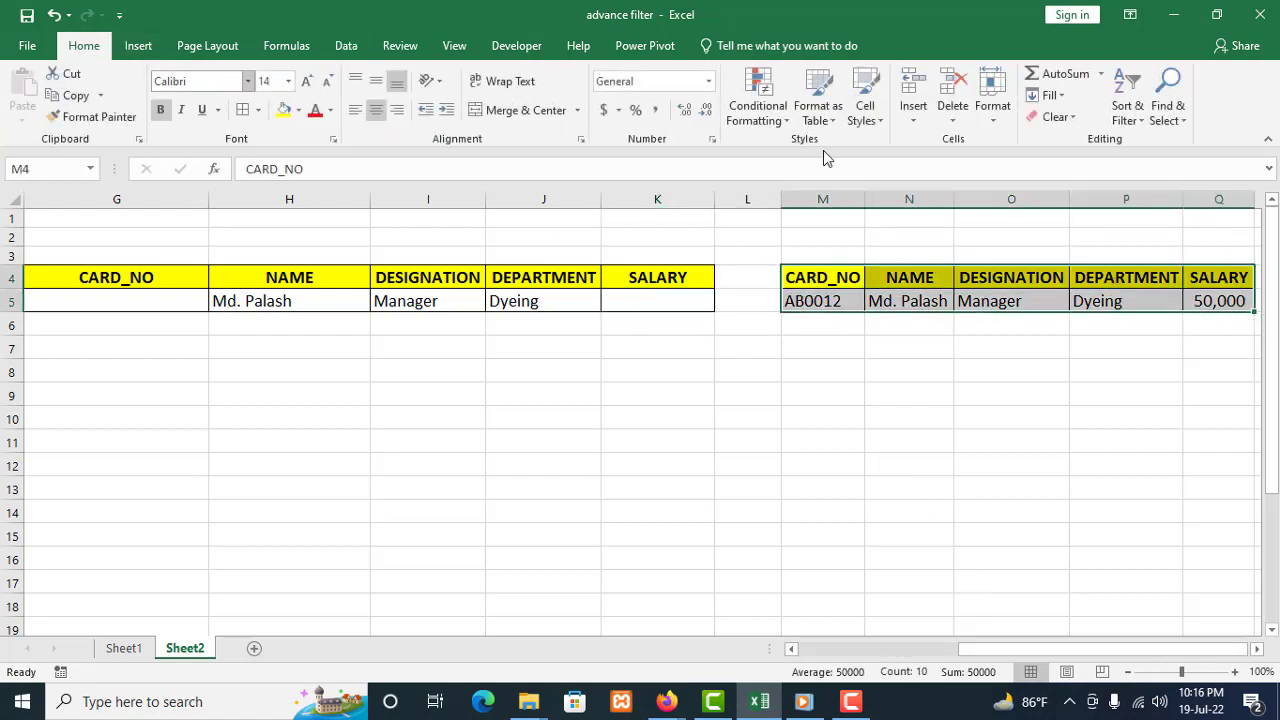
{"action": "left_click", "coordinate": [1060, 116]}
{"action": "left_click", "coordinate": [1066, 137]}
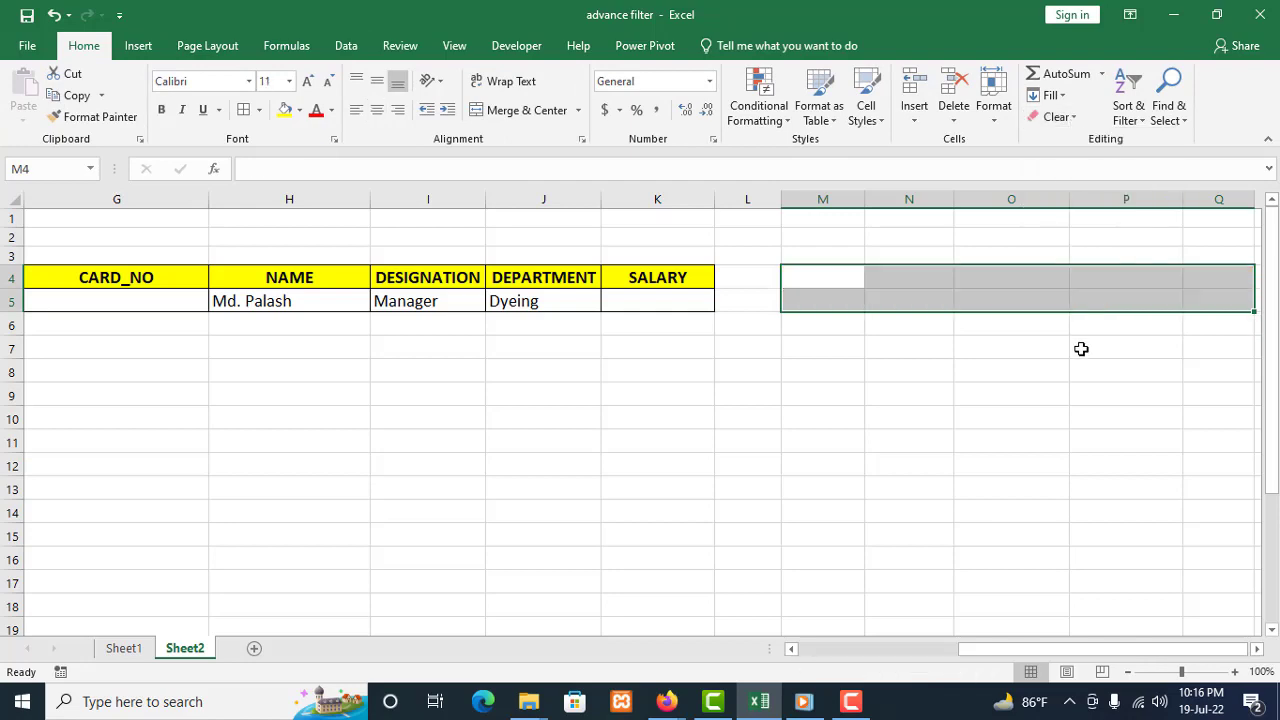
- Examine the employee table for every record matching the criteria name, comparing designation, department and salary
{"action": "left_click_drag", "start_coordinate": [1000, 649], "coordinate": [865, 668]}
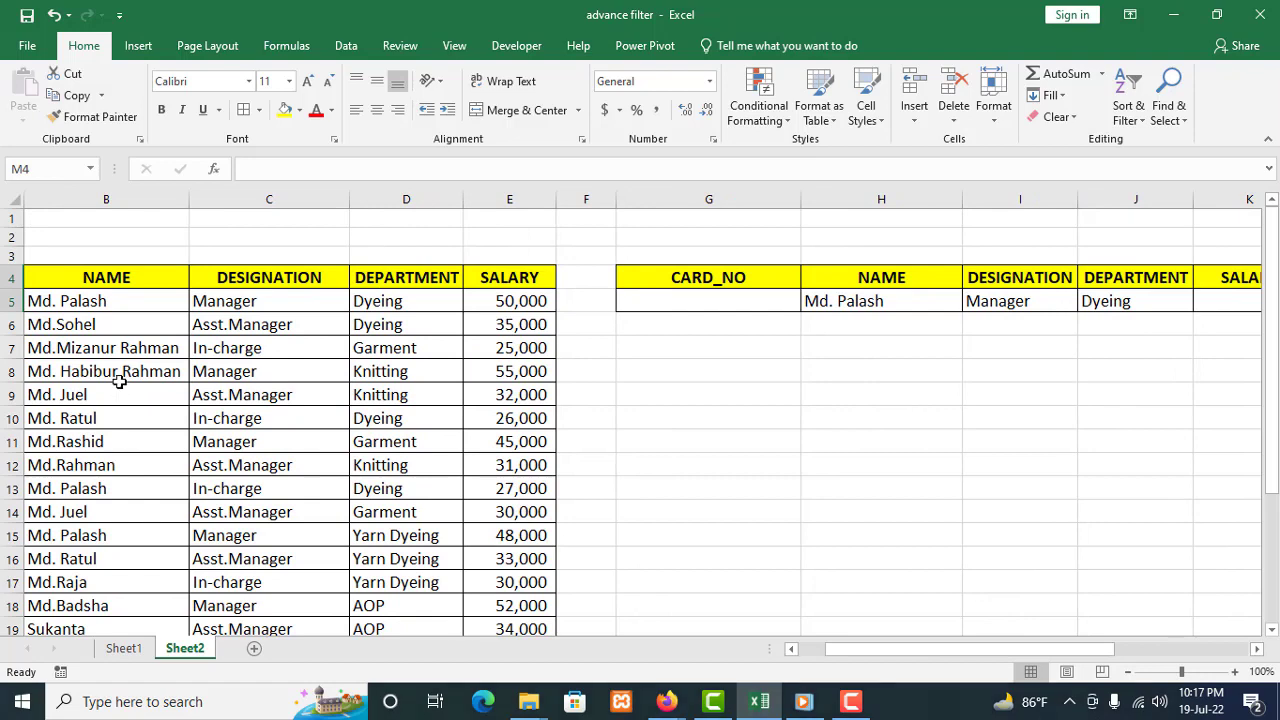
{"action": "left_click", "coordinate": [92, 490]}
{"action": "scroll", "coordinate": [92, 490], "scroll_direction": "down", "scroll_amount": 2}
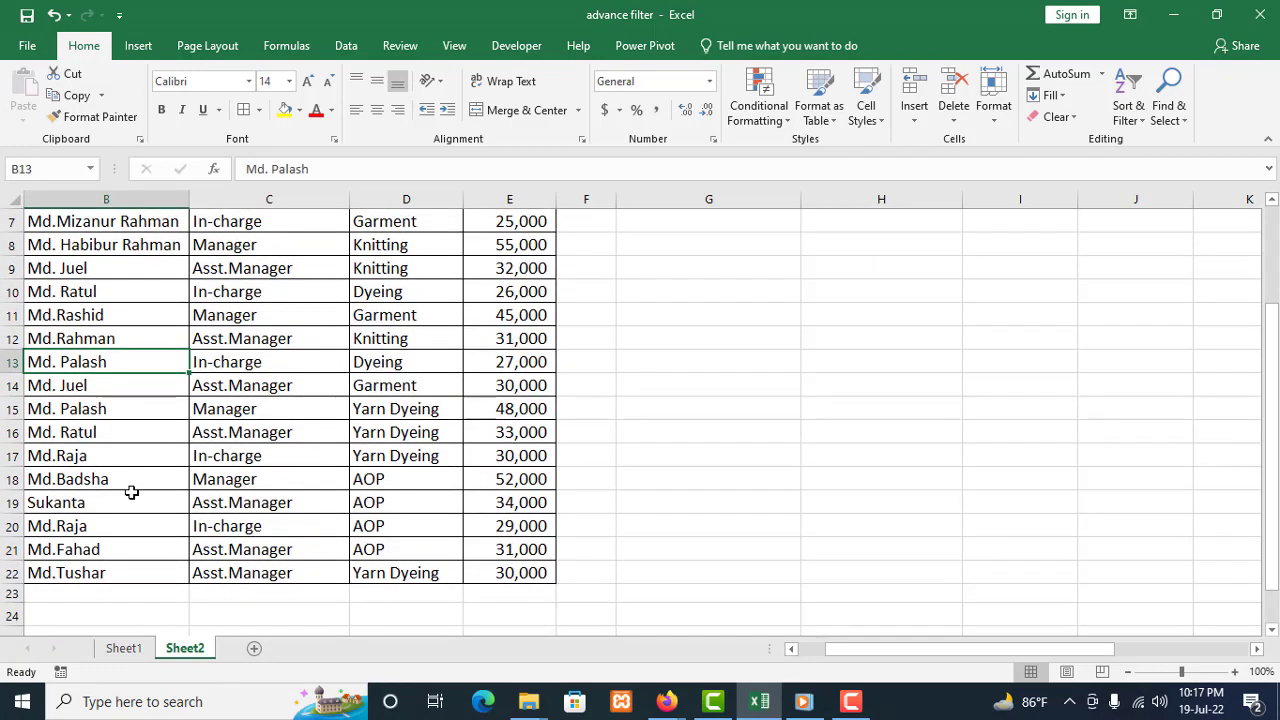
{"action": "scroll", "coordinate": [131, 492], "scroll_direction": "up", "scroll_amount": 2}
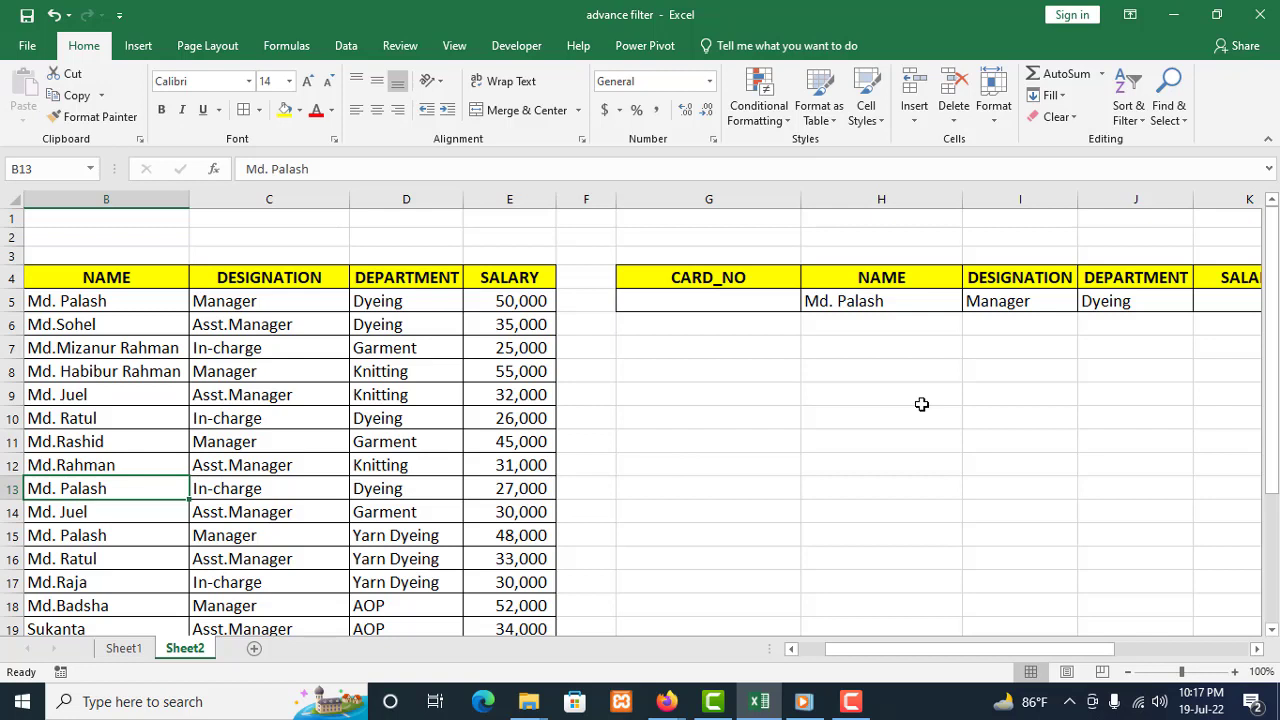
{"action": "left_click", "coordinate": [114, 311]}
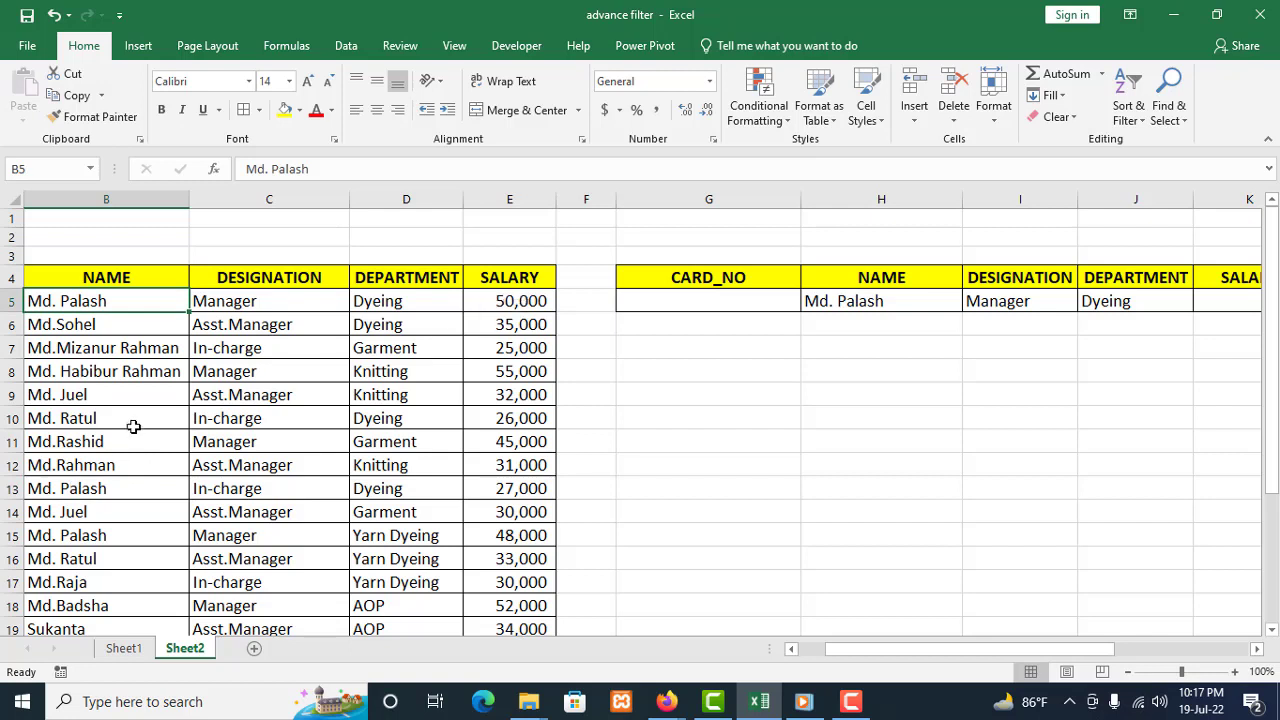
{"action": "left_click", "coordinate": [108, 484]}
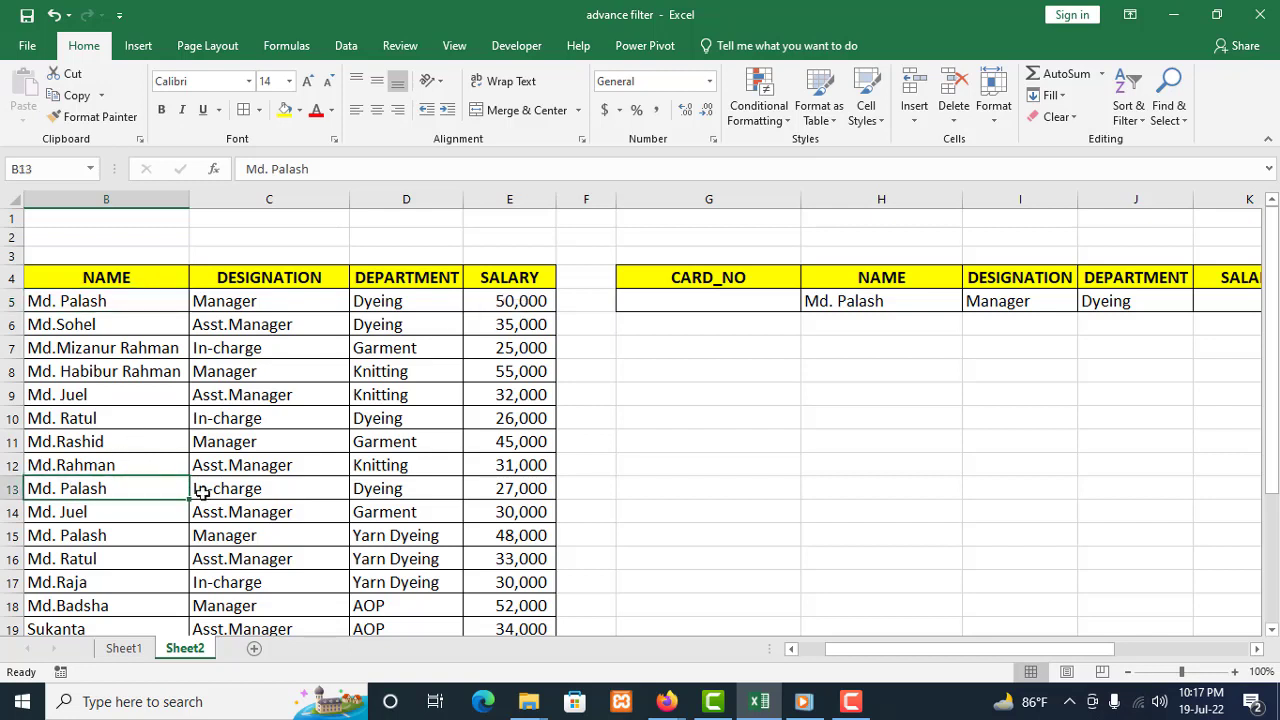
{"action": "left_click", "coordinate": [513, 490]}
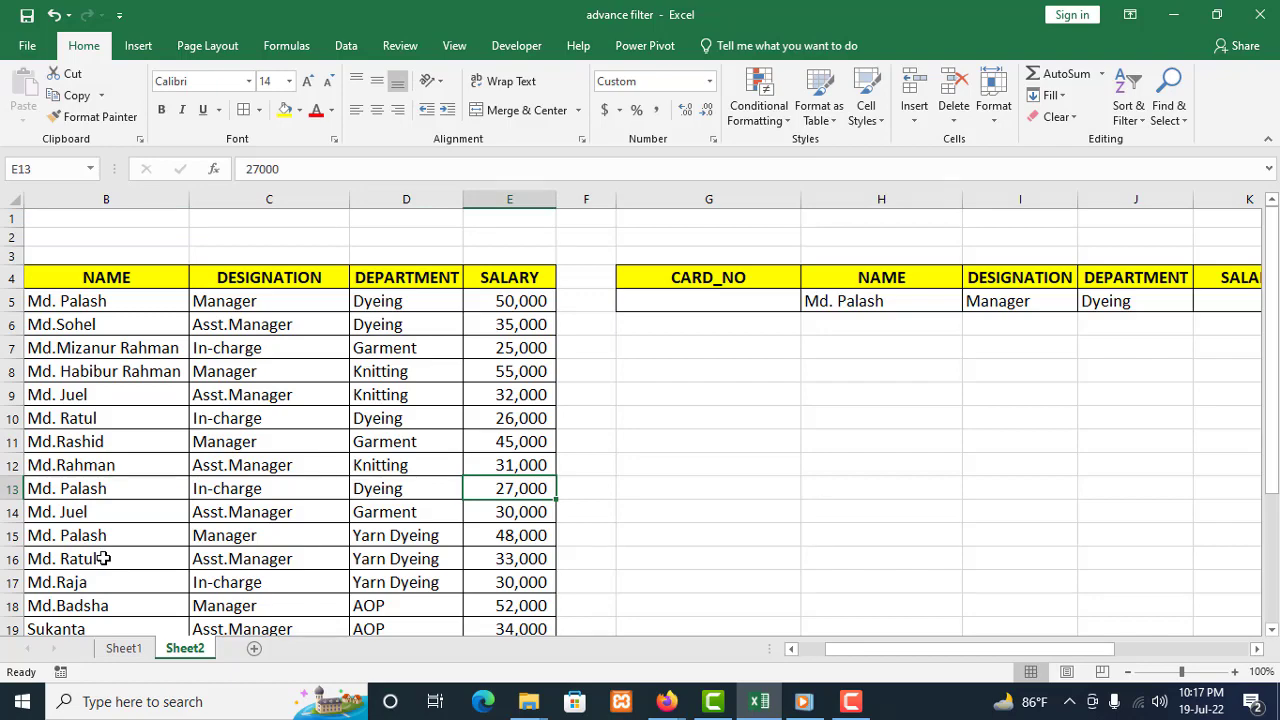
{"action": "scroll", "coordinate": [103, 559], "scroll_direction": "down", "scroll_amount": 1}
{"action": "scroll", "coordinate": [103, 559], "scroll_direction": "down", "scroll_amount": 1}
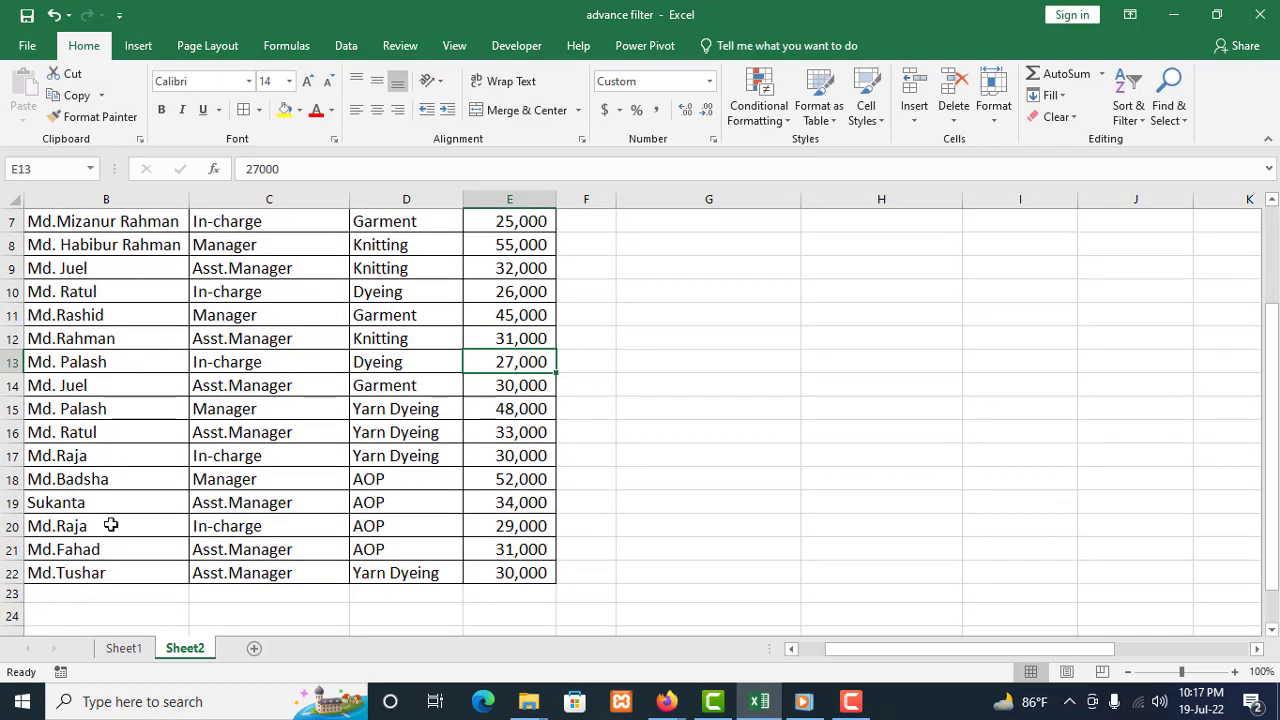
{"action": "left_click", "coordinate": [124, 410]}
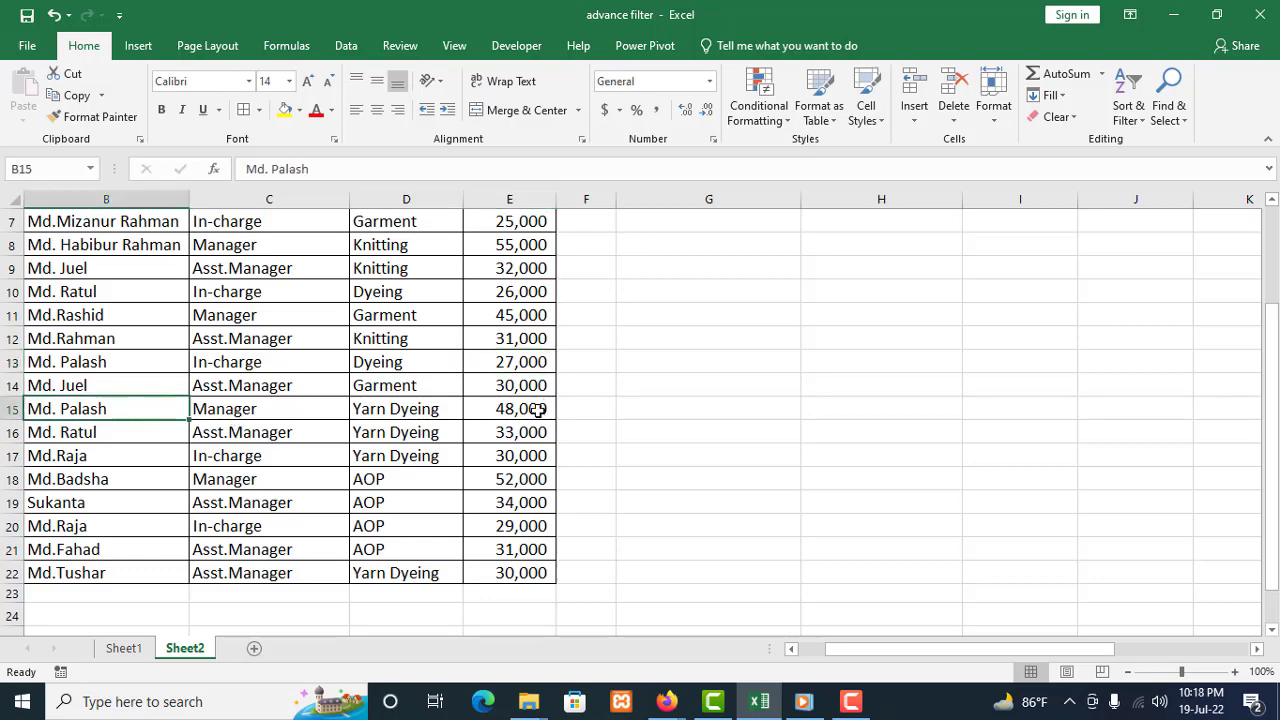
{"action": "scroll", "coordinate": [834, 509], "scroll_direction": "up", "scroll_amount": 2}
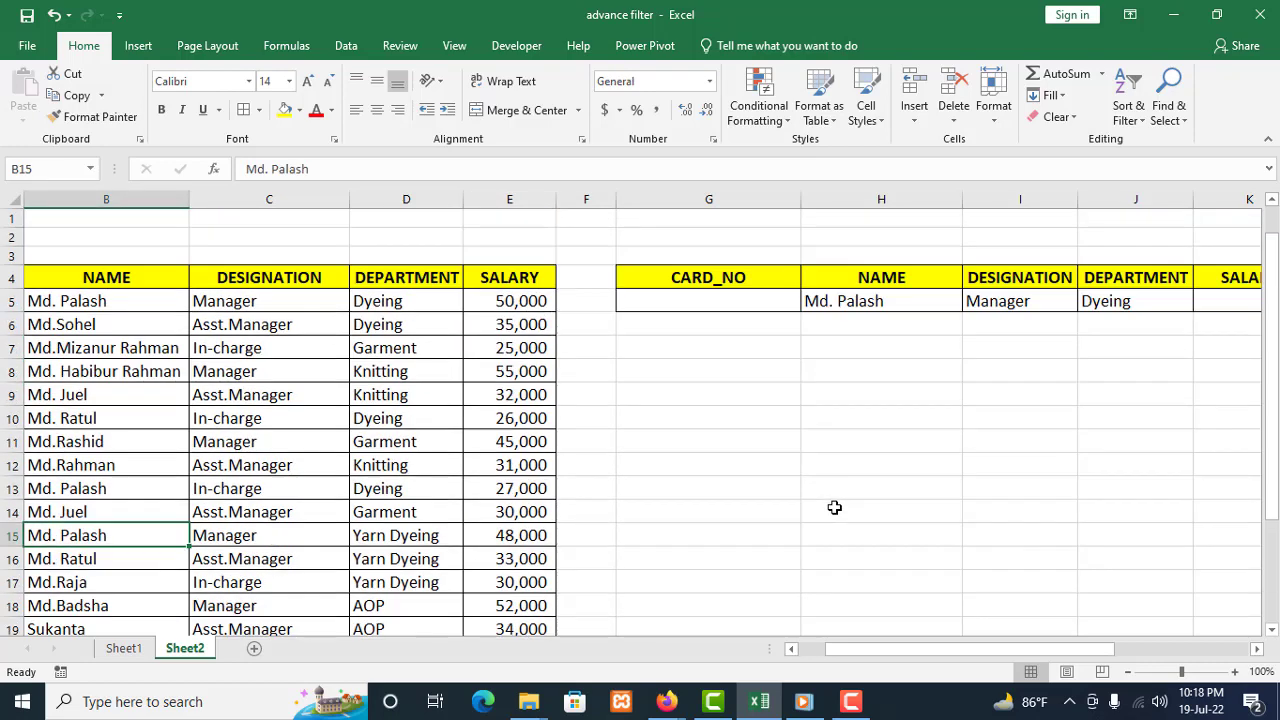
- Clear the department criterion in J5 and enter >35000 as the salary criterion in K5
{"action": "left_click_drag", "start_coordinate": [957, 652], "coordinate": [1010, 649]}
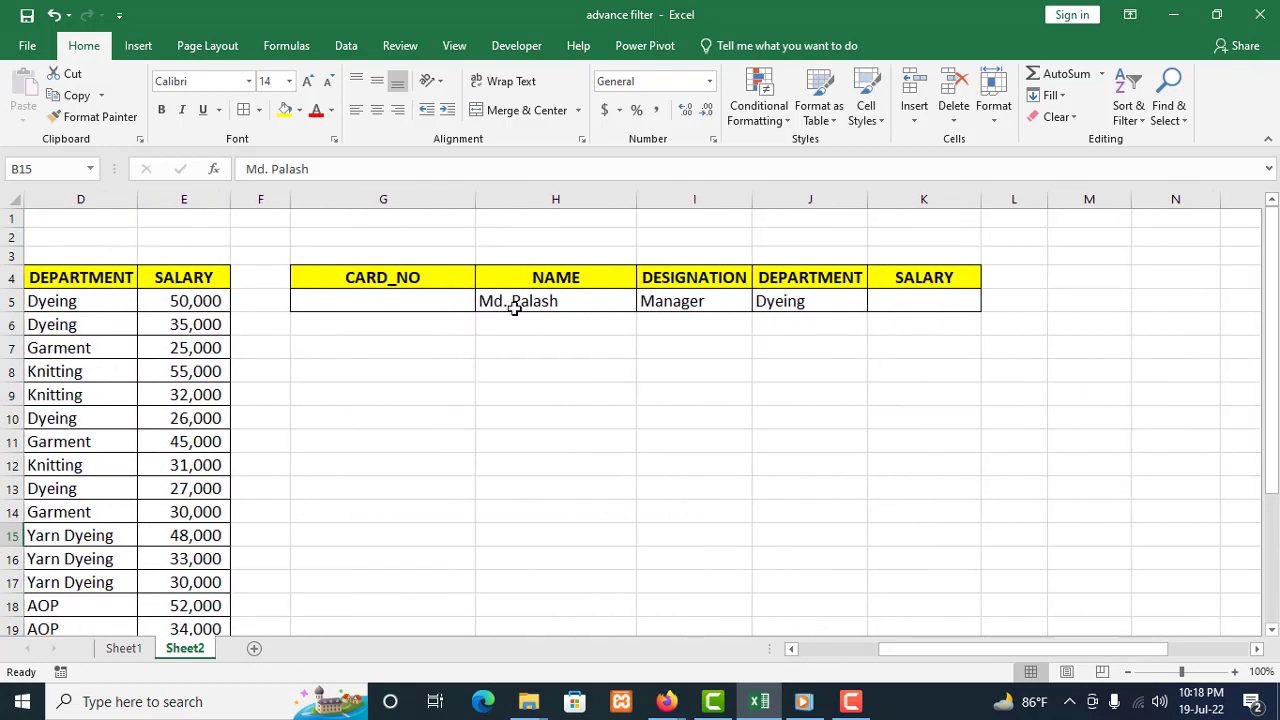
{"action": "left_click", "coordinate": [790, 302]}
{"action": "key", "text": "Delete"}
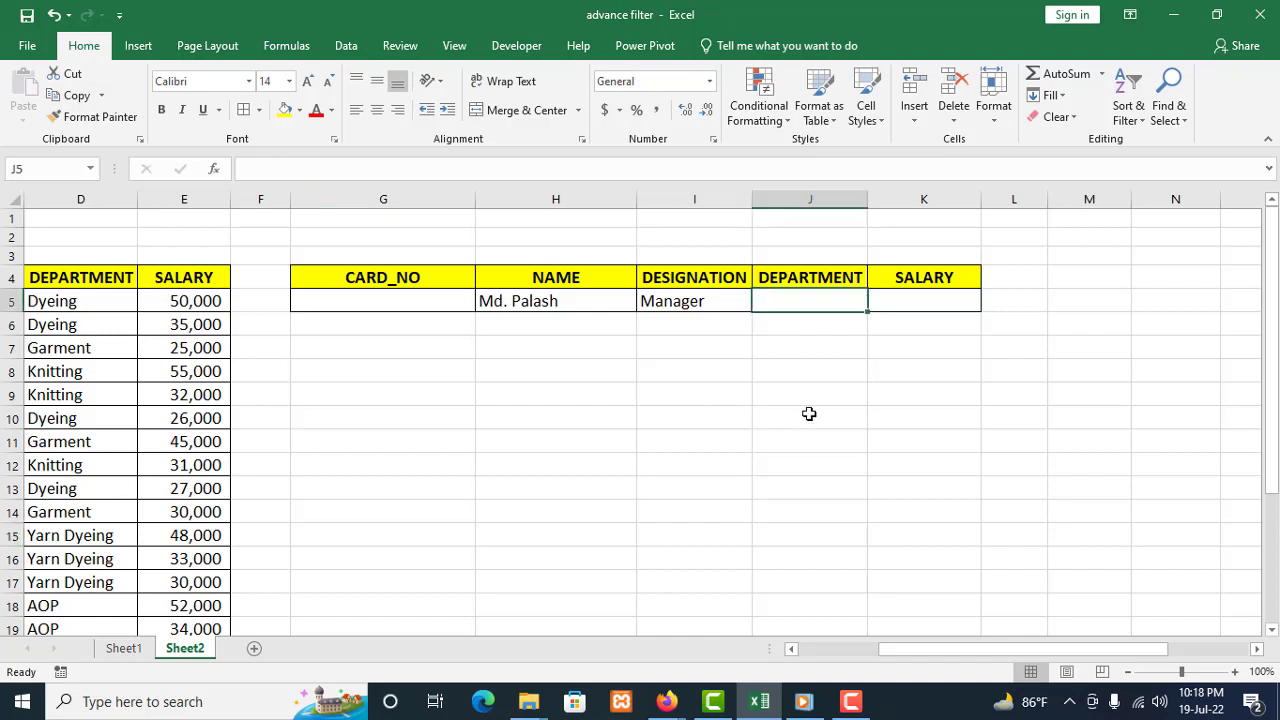
{"action": "left_click", "coordinate": [890, 304]}
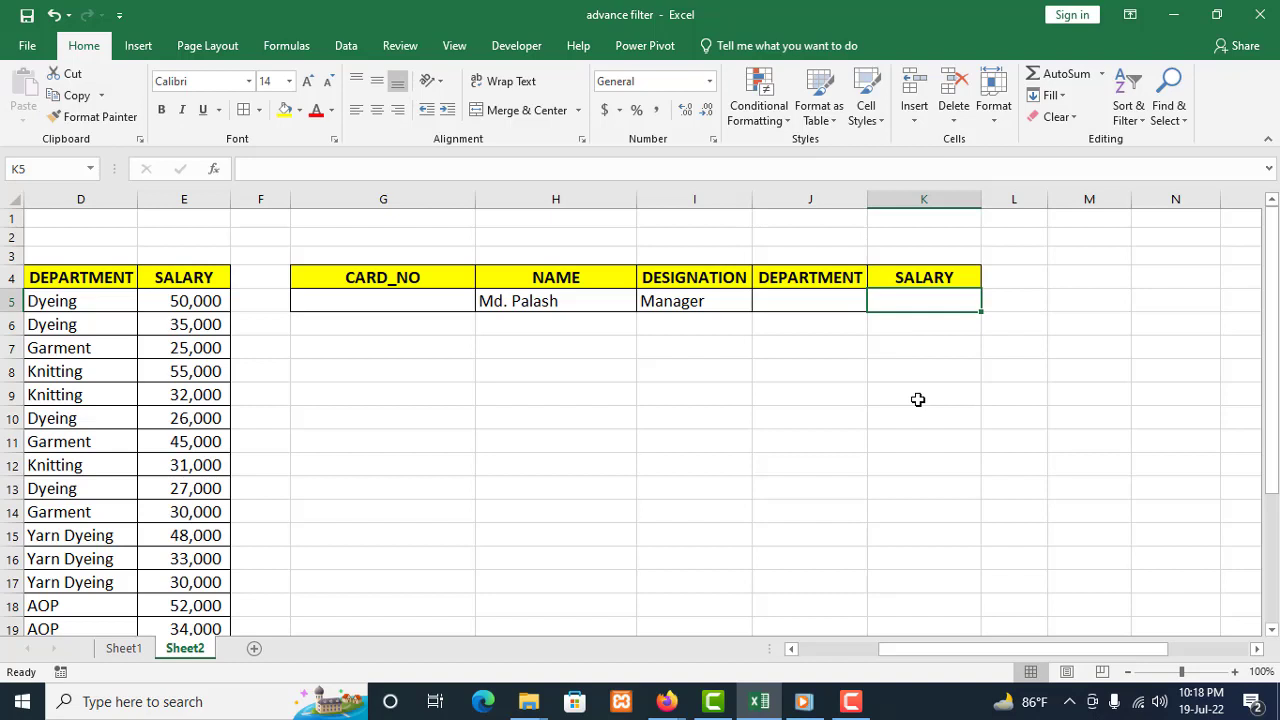
{"action": "type", "text": ">35000"}
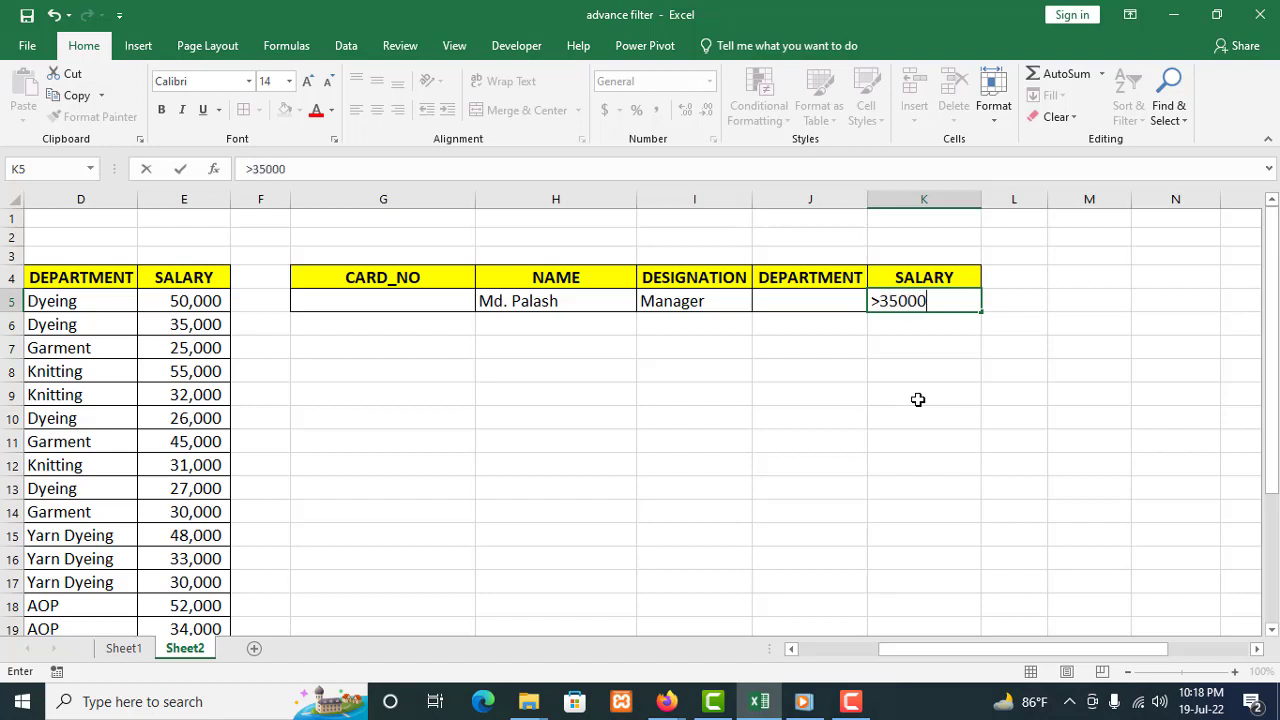
{"action": "left_click", "coordinate": [894, 451]}
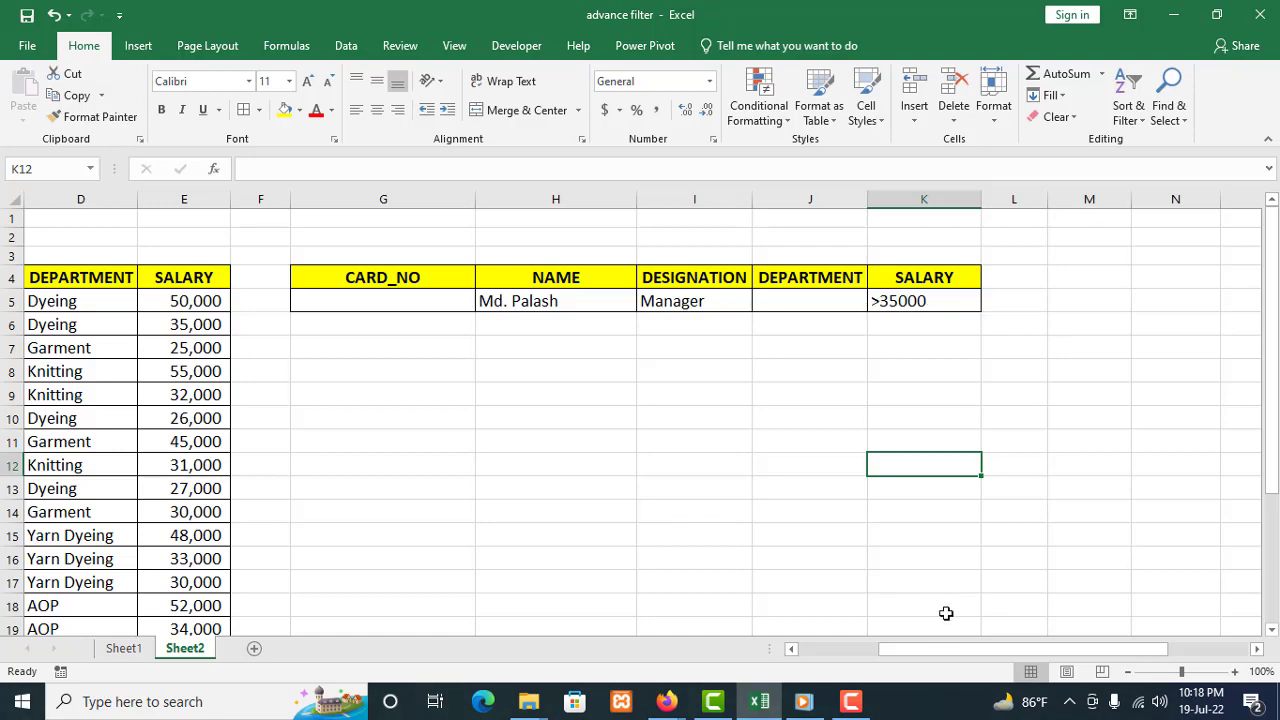
- Open the Advanced Filter and choose copying to another location, with A4:E22 as the list range
{"action": "mouse_move", "coordinate": [945, 661]}
{"action": "left_mouse_down"}
{"action": "mouse_move", "coordinate": [846, 661]}
{"action": "mouse_move", "coordinate": [933, 662]}
{"action": "left_mouse_up"}
{"action": "left_click", "coordinate": [348, 47]}
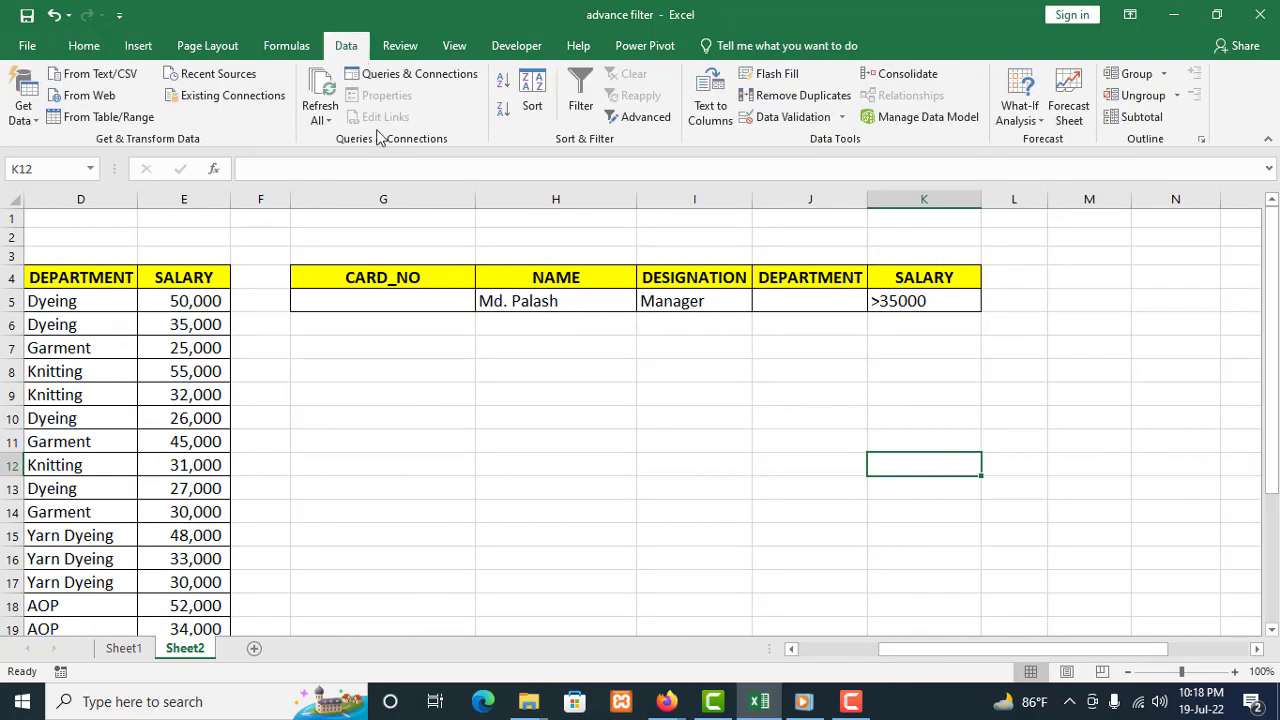
{"action": "left_click", "coordinate": [645, 117]}
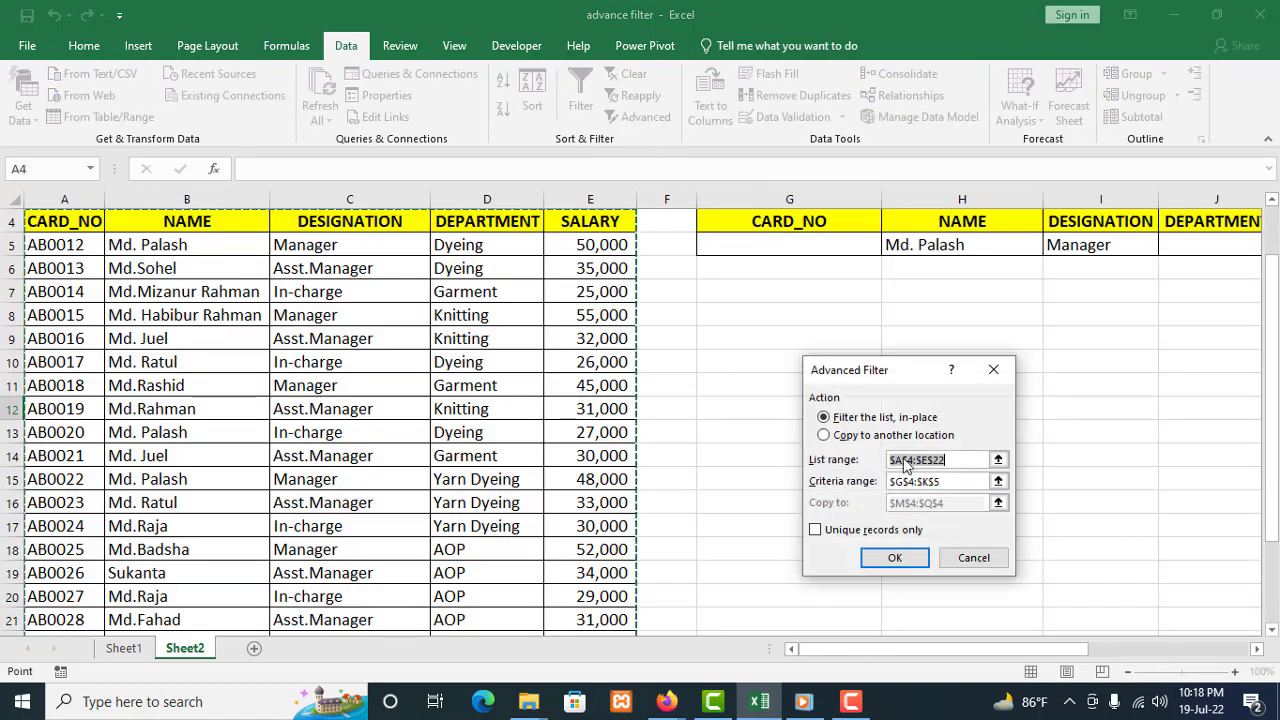
{"action": "left_click", "coordinate": [834, 438]}
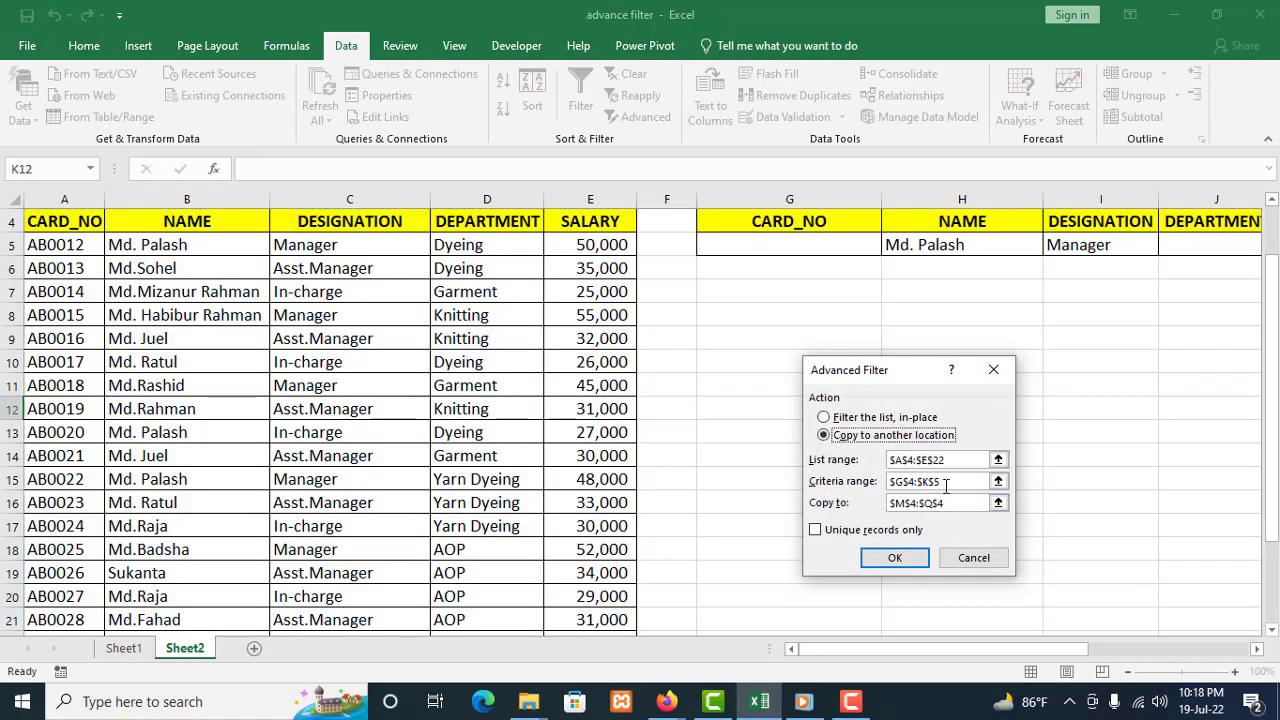
{"action": "left_click", "coordinate": [947, 461]}
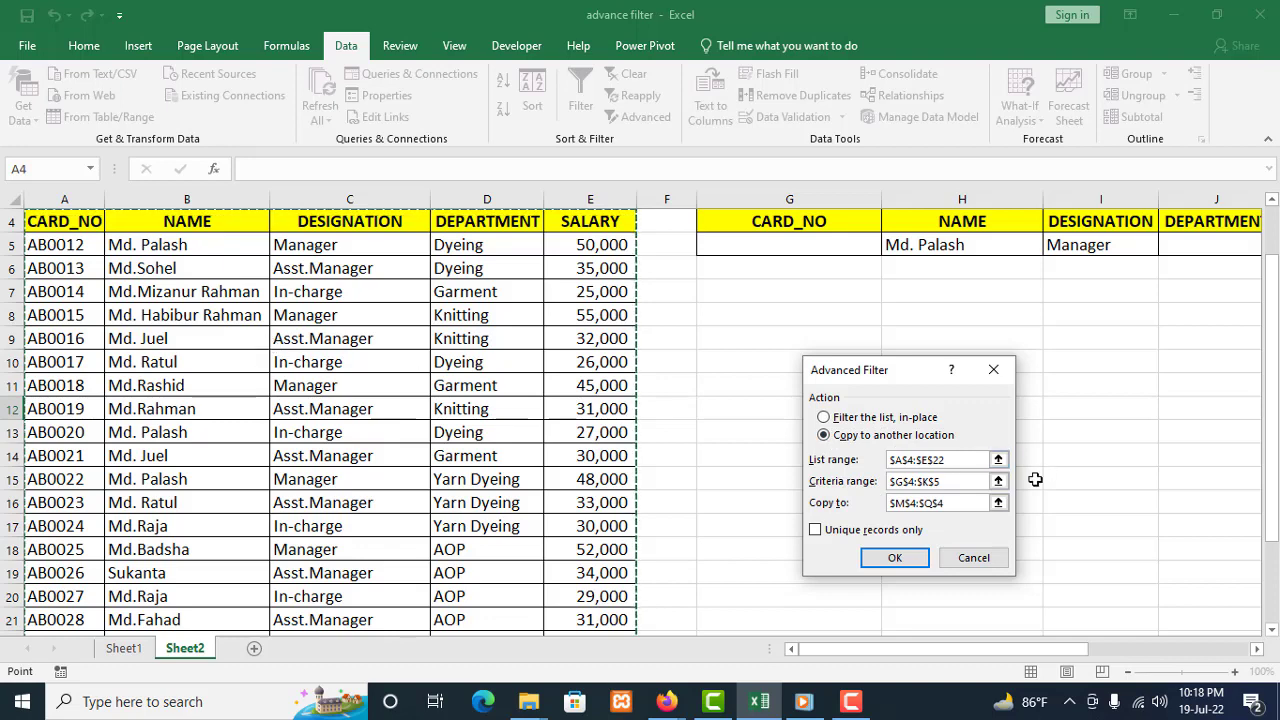
- Empty the old criteria and copy destination entries and reselect G4:K5 as the criteria range
{"action": "left_click", "coordinate": [952, 481]}
{"action": "left_click_drag", "start_coordinate": [952, 481], "coordinate": [884, 485]}
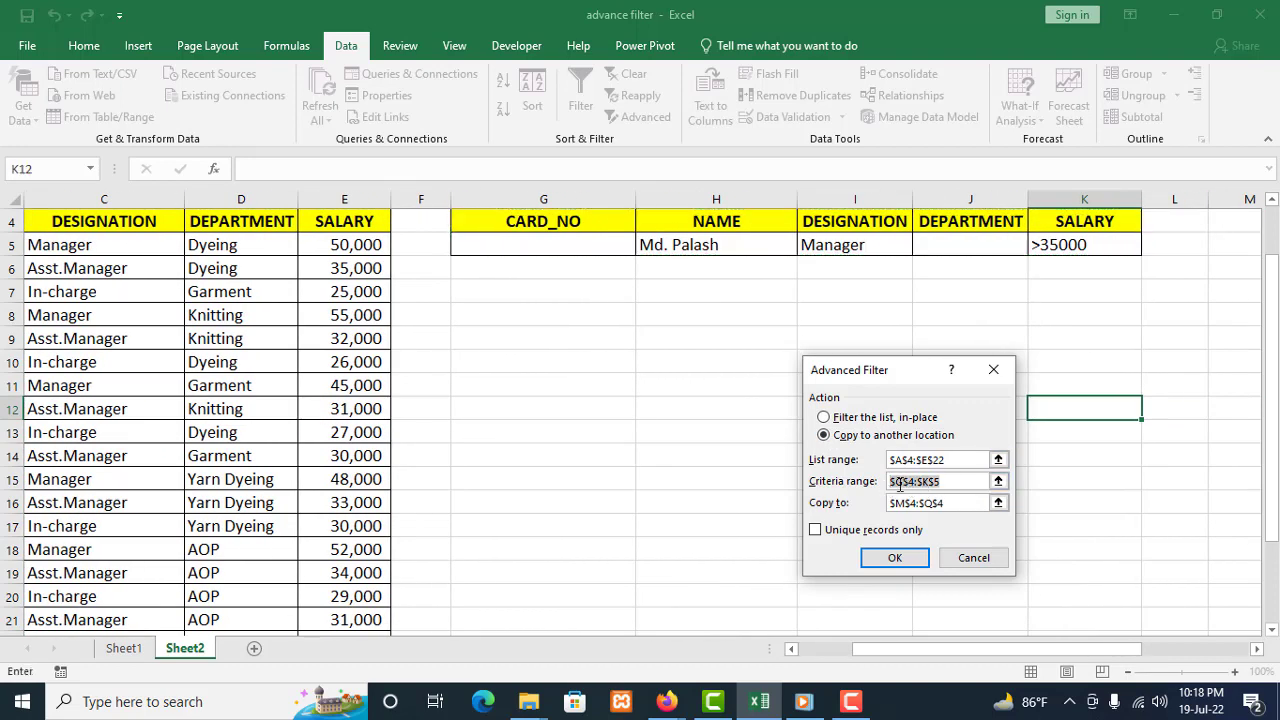
{"action": "left_click", "coordinate": [948, 481]}
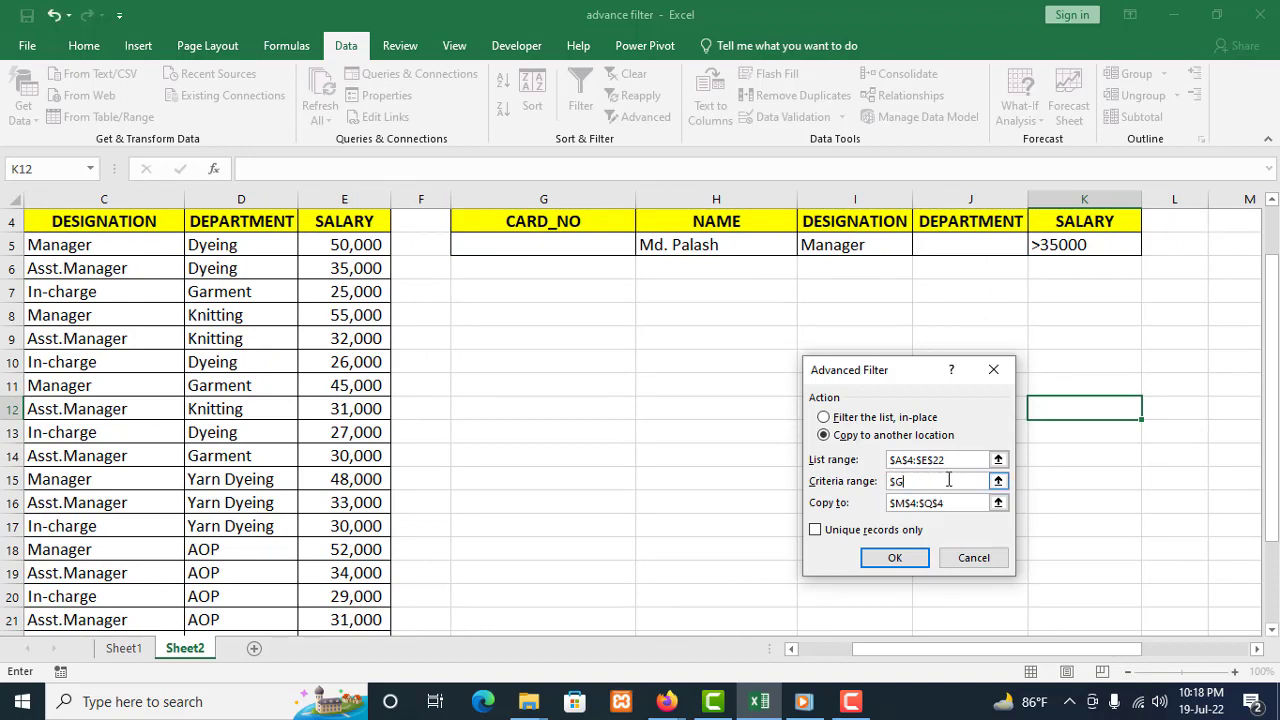
{"action": "left_click", "coordinate": [953, 504]}
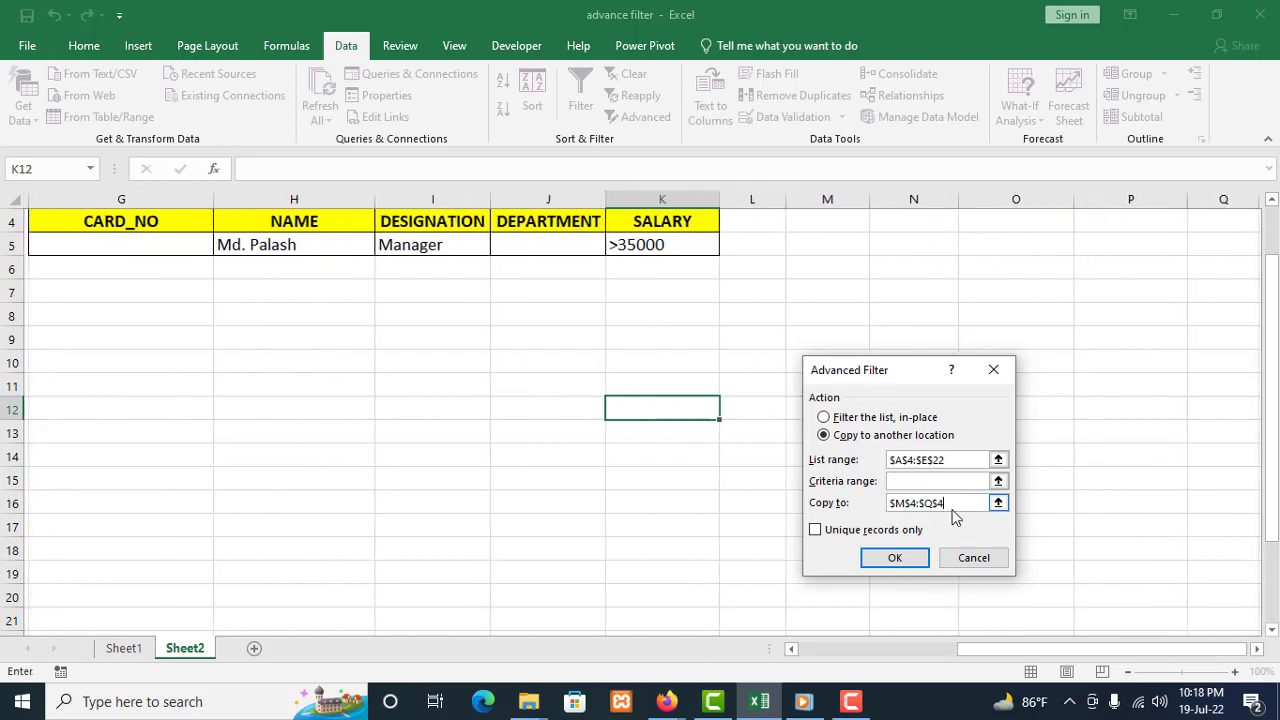
{"action": "key", "text": "BackSpace"}
{"action": "key", "text": "BackSpace"}
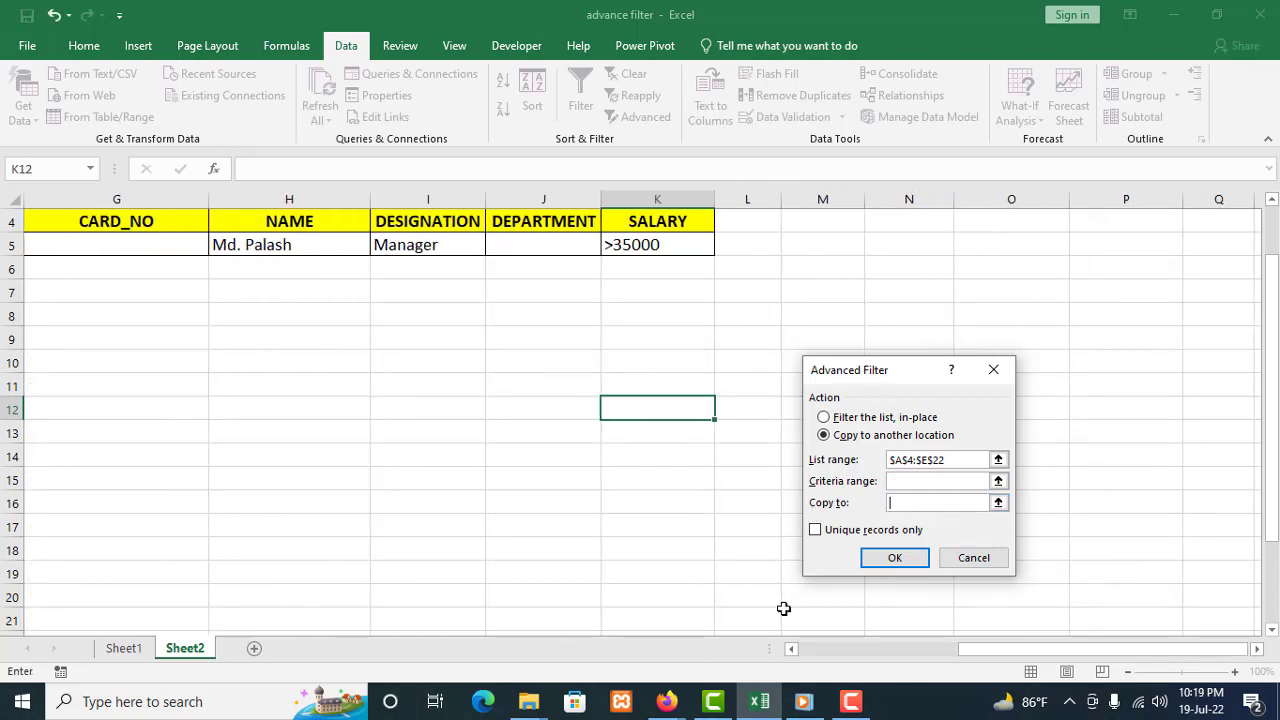
{"action": "left_click", "coordinate": [791, 649]}
{"action": "left_click", "coordinate": [791, 649]}
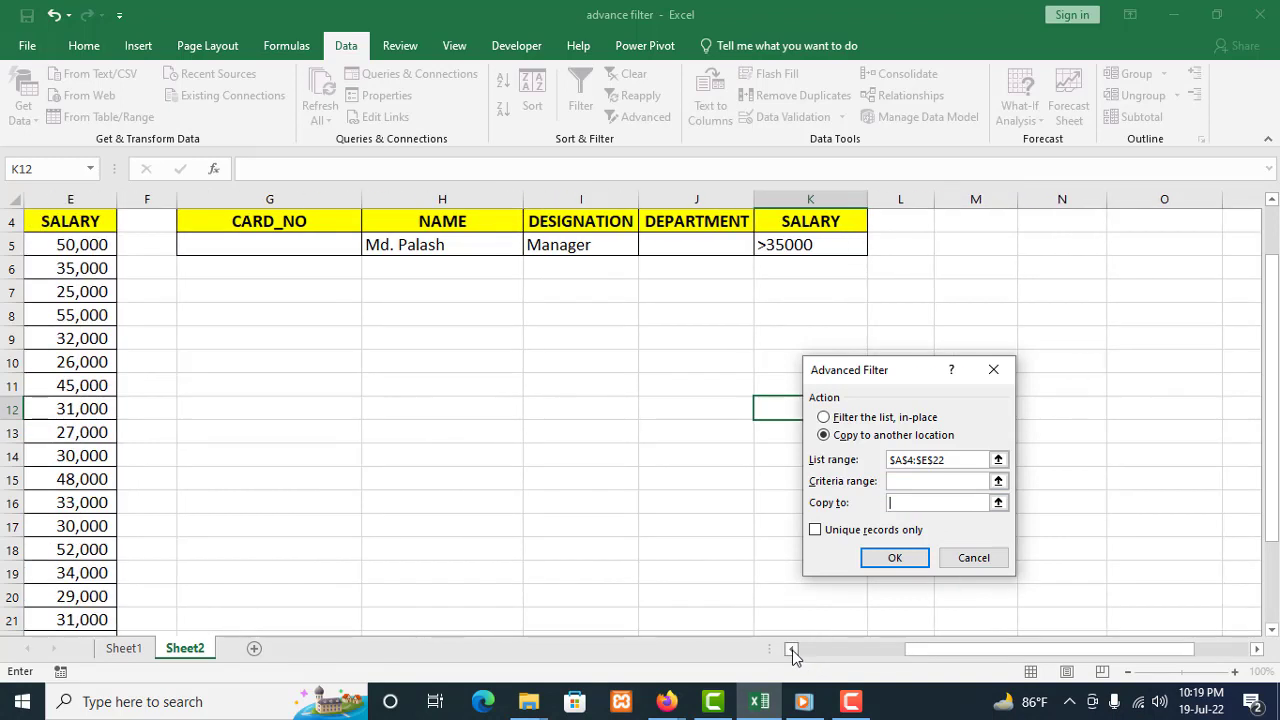
{"action": "left_click", "coordinate": [895, 481]}
{"action": "left_click_drag", "start_coordinate": [284, 222], "coordinate": [815, 246]}
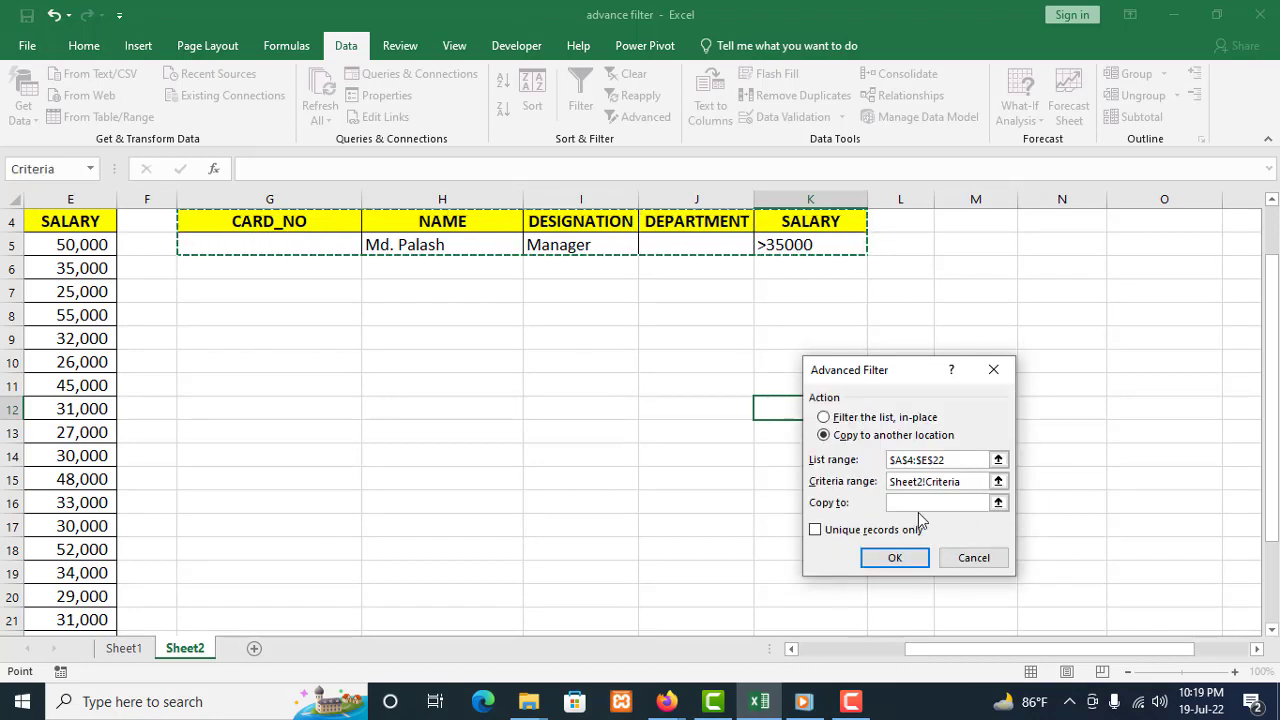
- Set the copy destination to M4 and run the Advanced Filter with the name, designation and salary criteria
{"action": "left_click", "coordinate": [905, 505]}
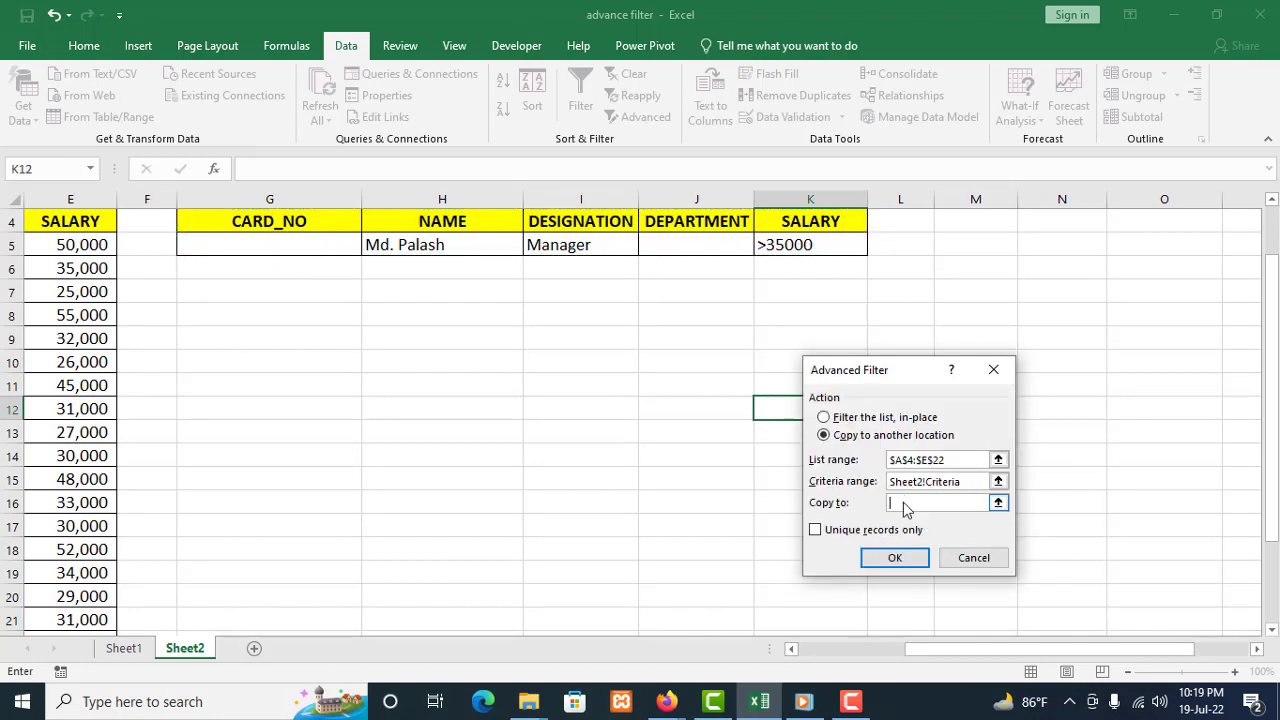
{"action": "scroll", "coordinate": [954, 240], "scroll_direction": "up", "scroll_amount": 1}
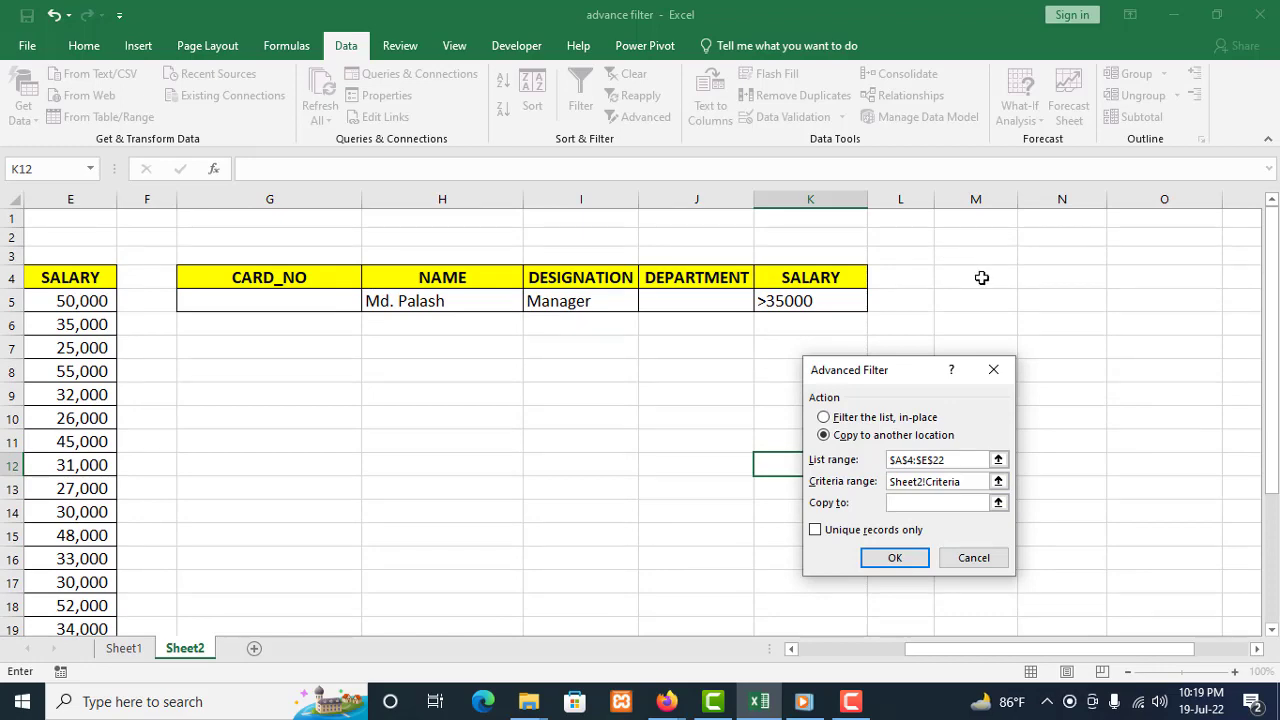
{"action": "left_click", "coordinate": [981, 278]}
{"action": "left_click", "coordinate": [894, 557]}
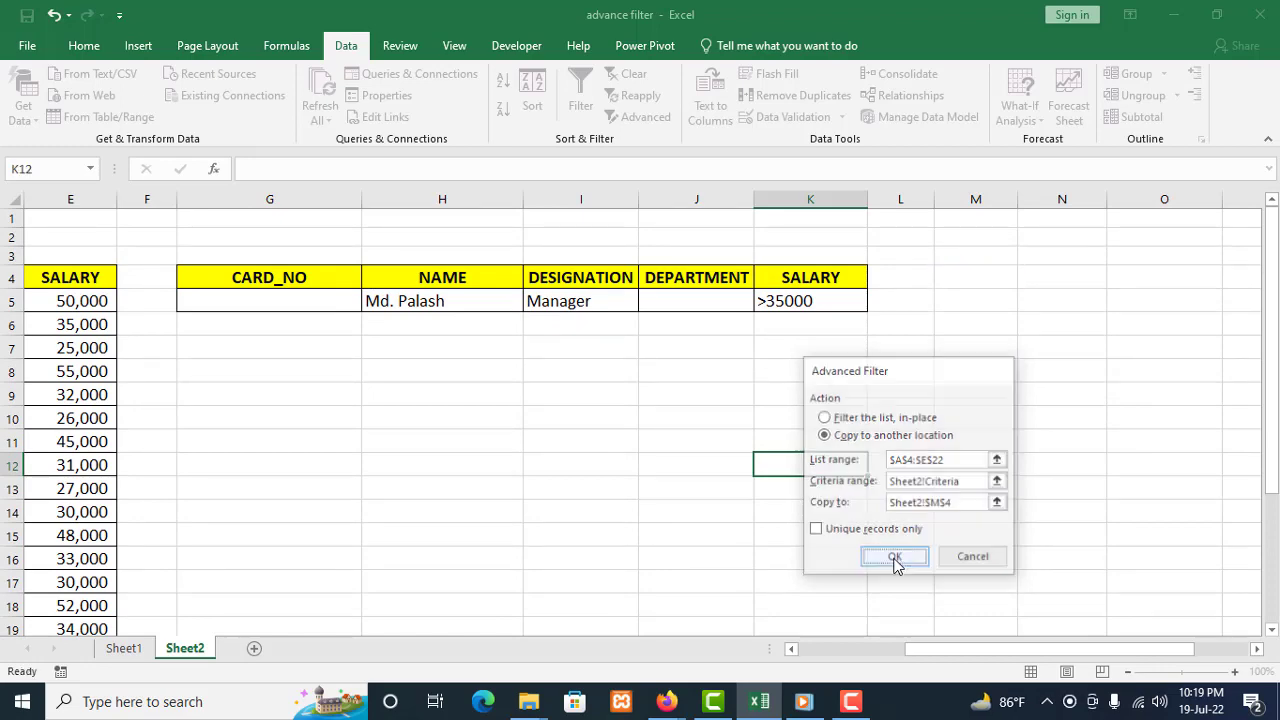
{"action": "left_click", "coordinate": [1257, 649]}
{"action": "left_click", "coordinate": [1257, 649]}
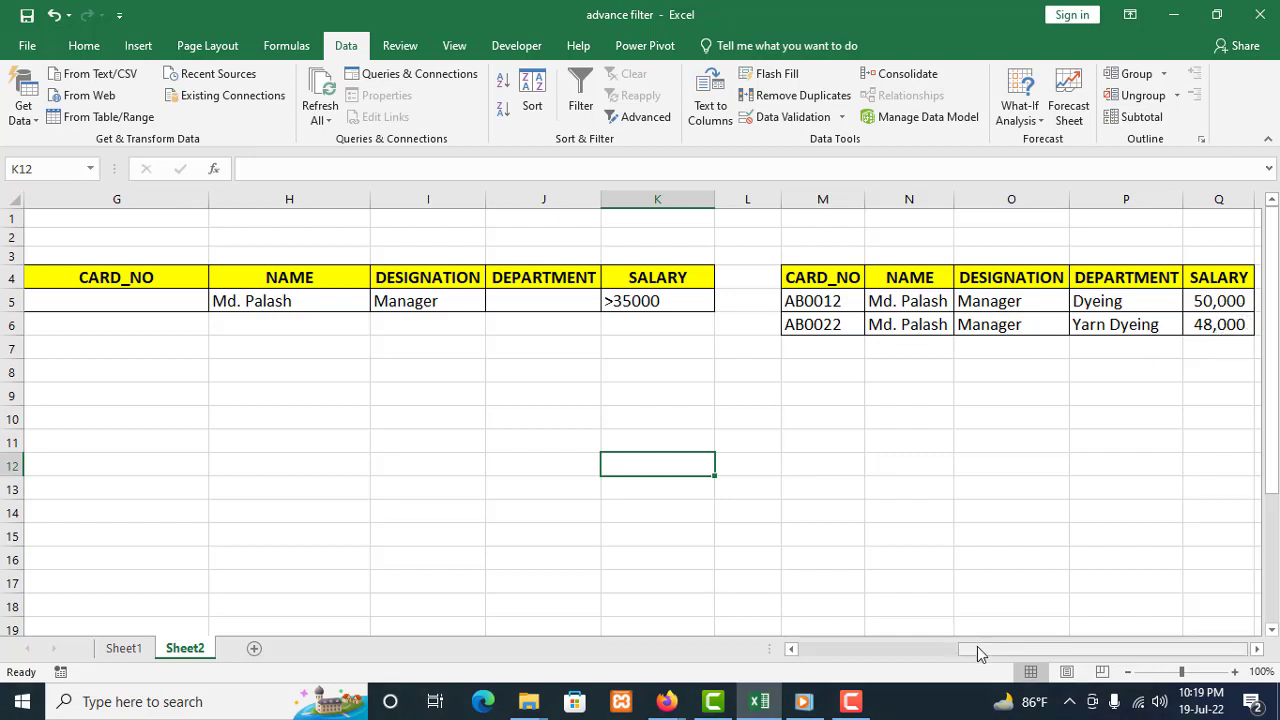
- Delete the designation criterion in I5 and the salary criterion in K5, keeping only the name criterion
{"action": "left_click_drag", "start_coordinate": [979, 651], "coordinate": [800, 651]}
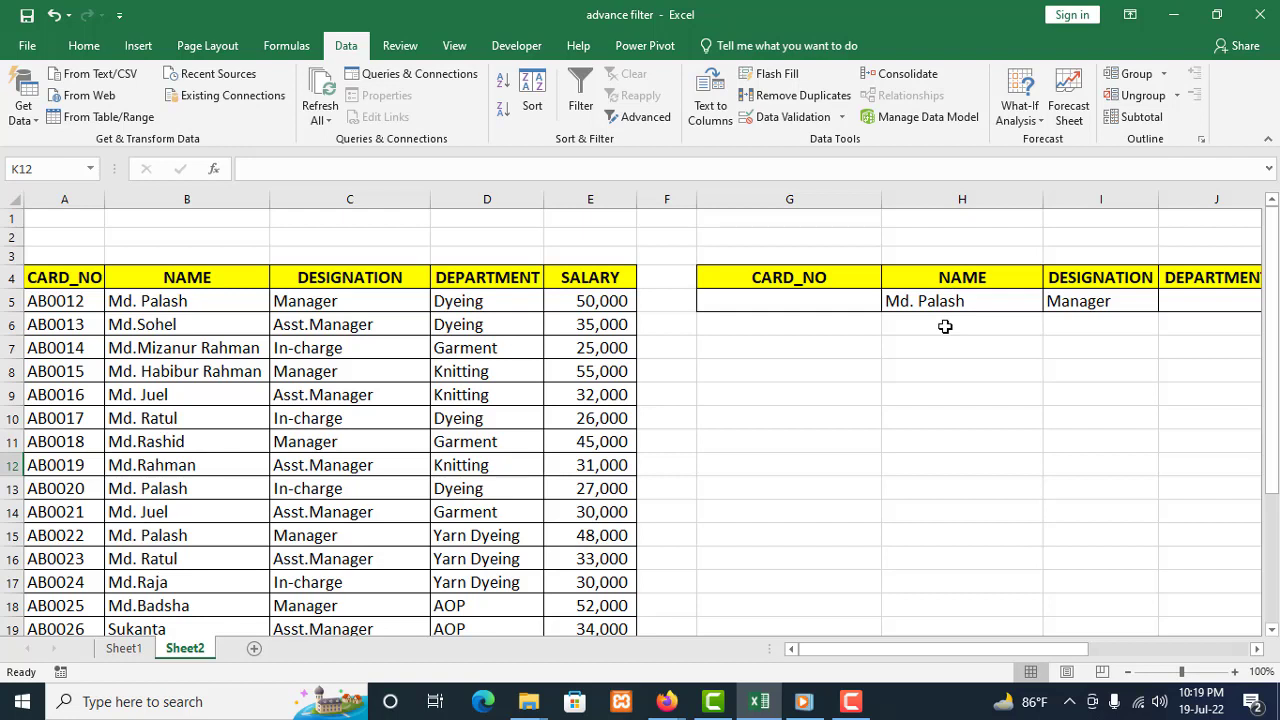
{"action": "left_click", "coordinate": [1076, 306]}
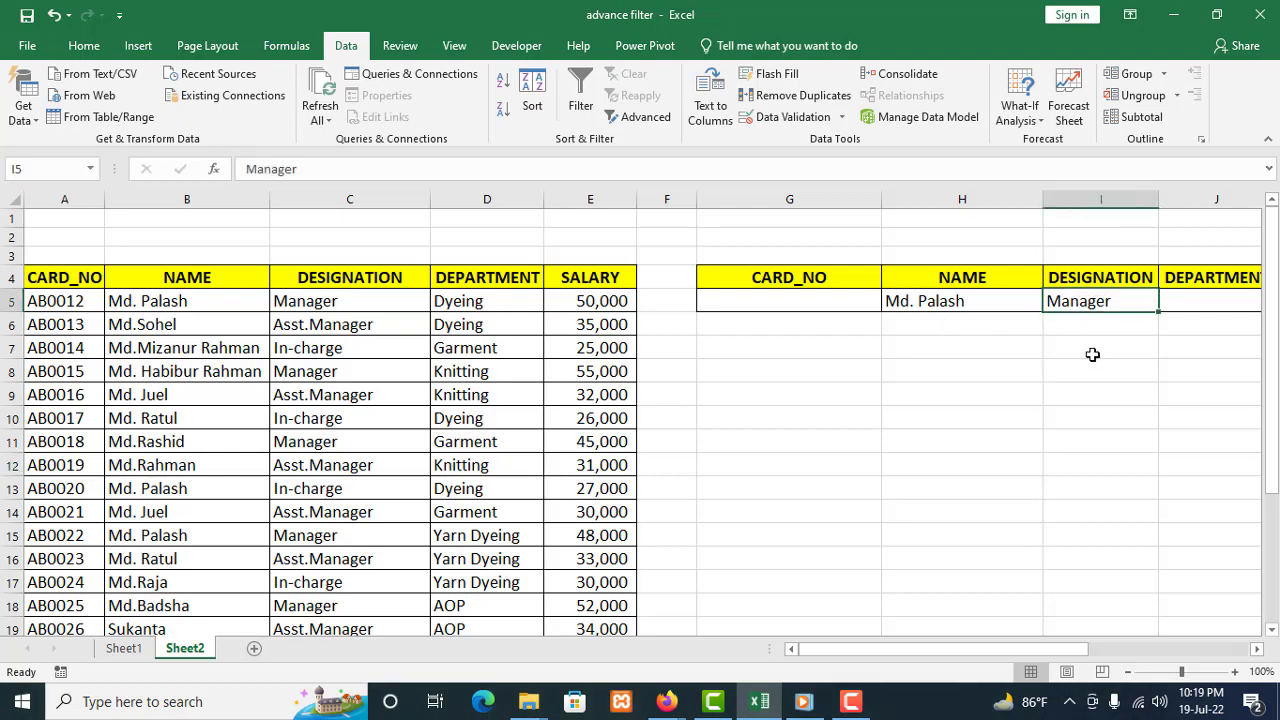
{"action": "key", "text": "Delete"}
{"action": "left_click", "coordinate": [1257, 649]}
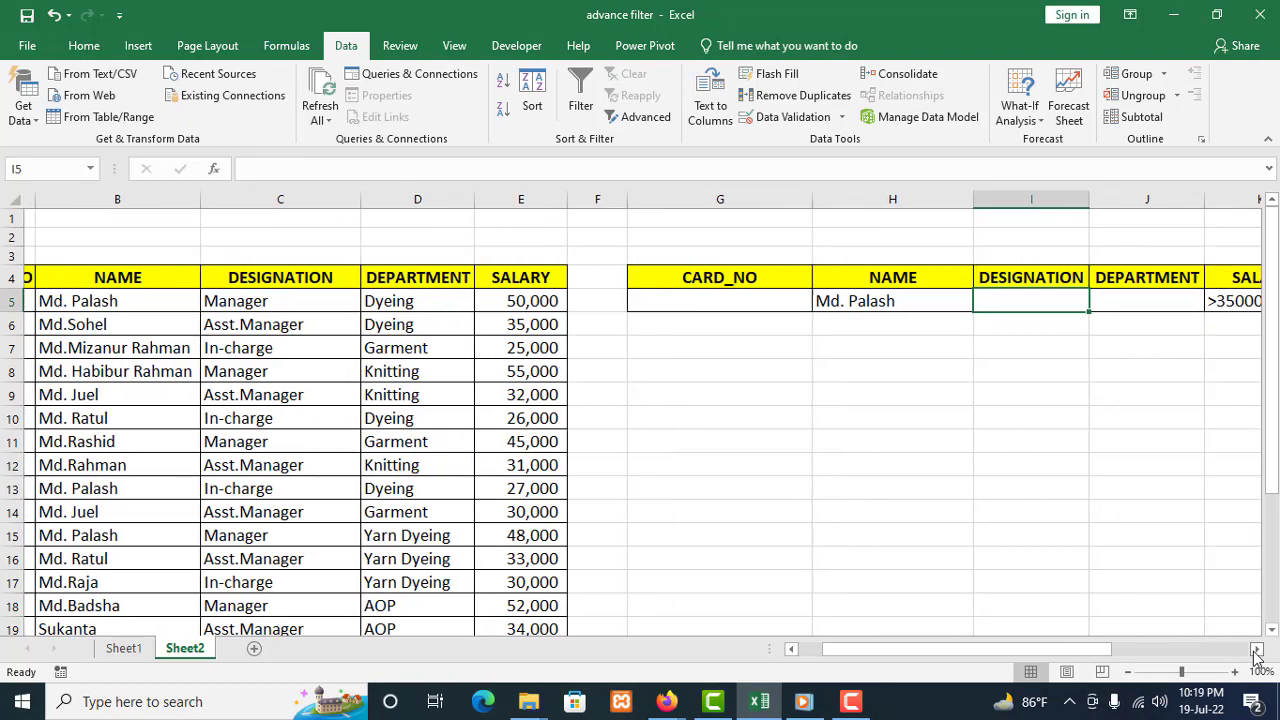
{"action": "left_click", "coordinate": [1209, 301]}
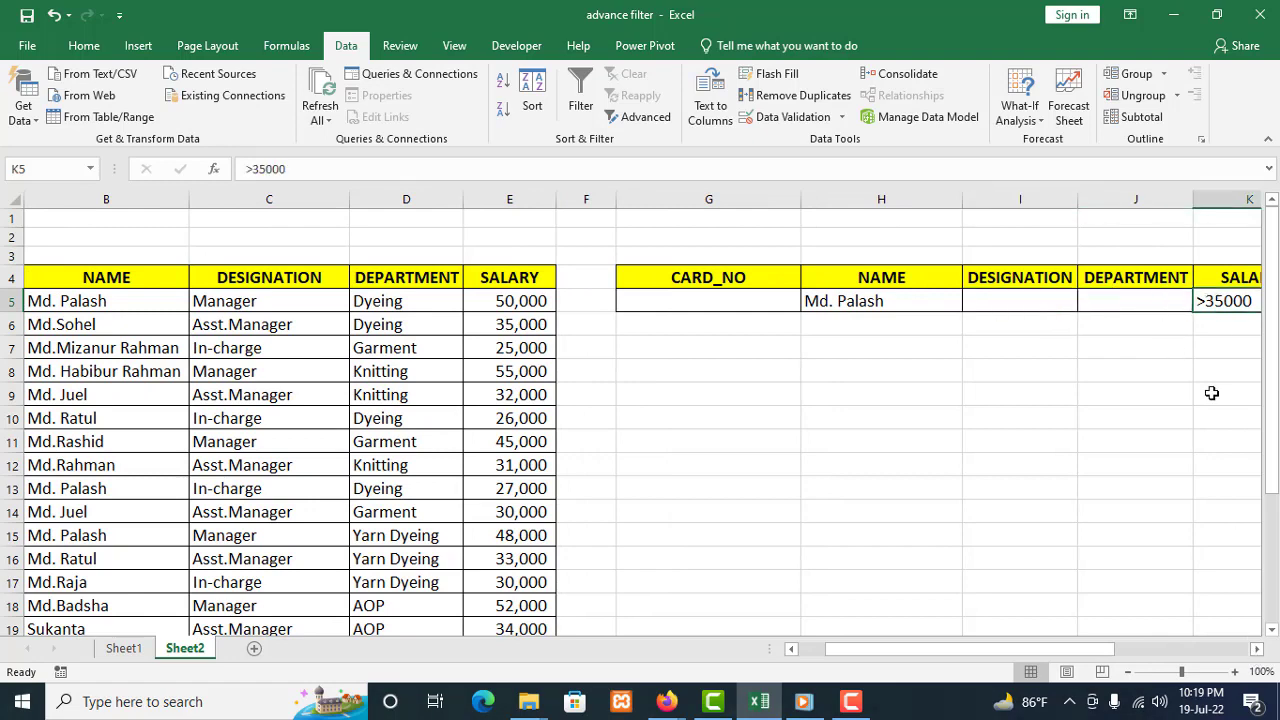
{"action": "key", "text": "Delete"}
- Clear all contents and formatting from the extracted header and records in M4:Q6
{"action": "scroll", "coordinate": [1211, 393], "scroll_direction": "right", "scroll_amount": 5}
{"action": "left_click_drag", "start_coordinate": [823, 282], "coordinate": [1190, 325]}
{"action": "left_click", "coordinate": [84, 45]}
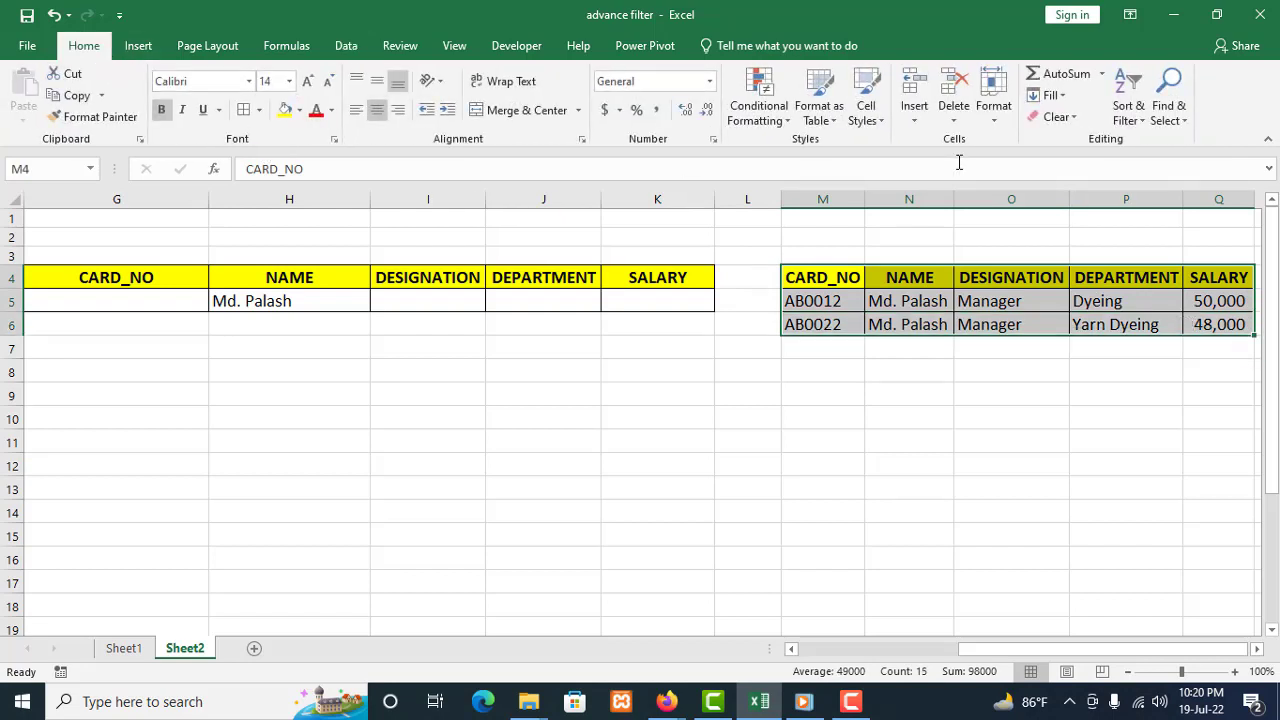
{"action": "left_click", "coordinate": [1057, 117]}
{"action": "left_click", "coordinate": [1060, 140]}
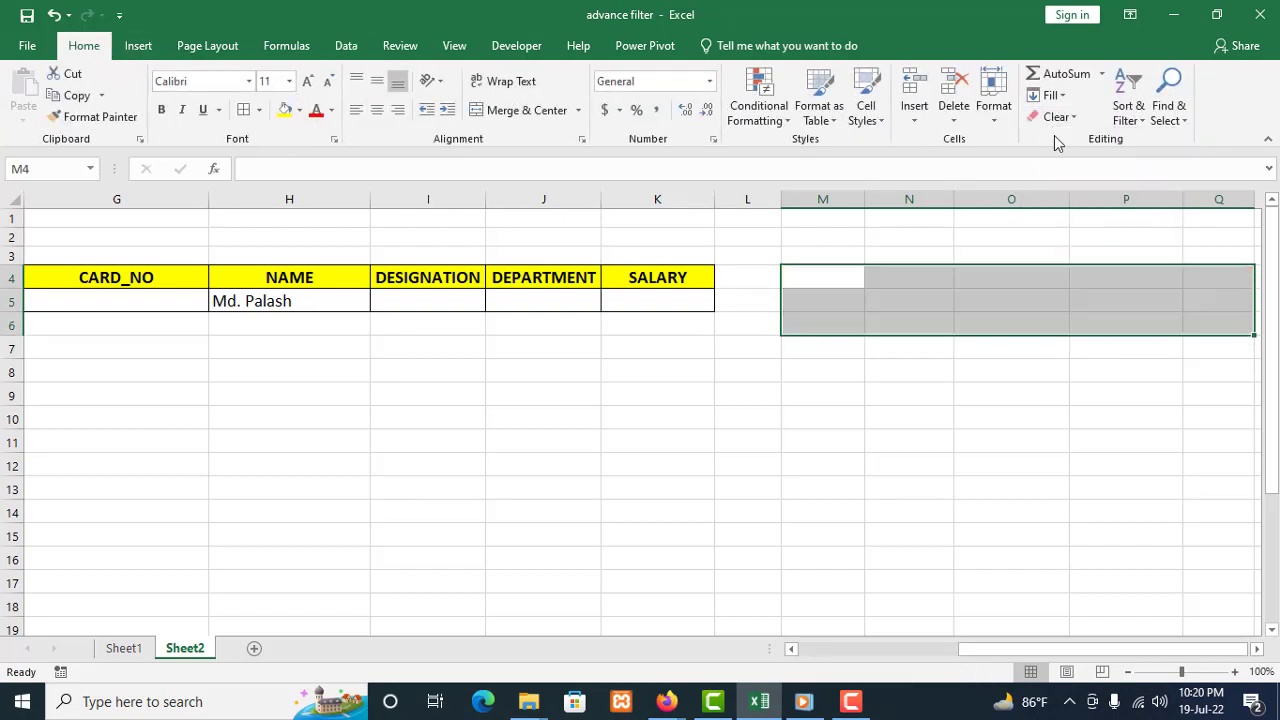
{"action": "left_click_drag", "start_coordinate": [1092, 649], "coordinate": [924, 663]}
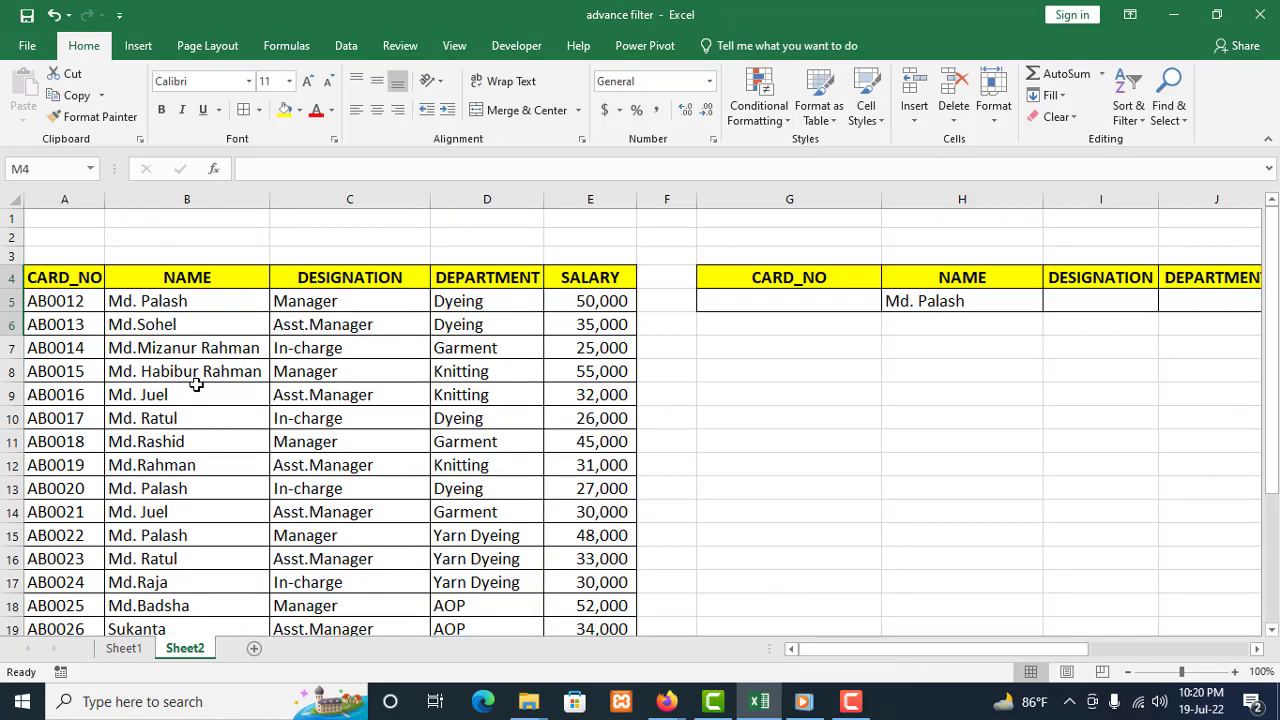
- Copy the employee name in B9 into H6 as a second name criterion below the existing one
{"action": "scroll", "coordinate": [196, 385], "scroll_direction": "down", "scroll_amount": 2}
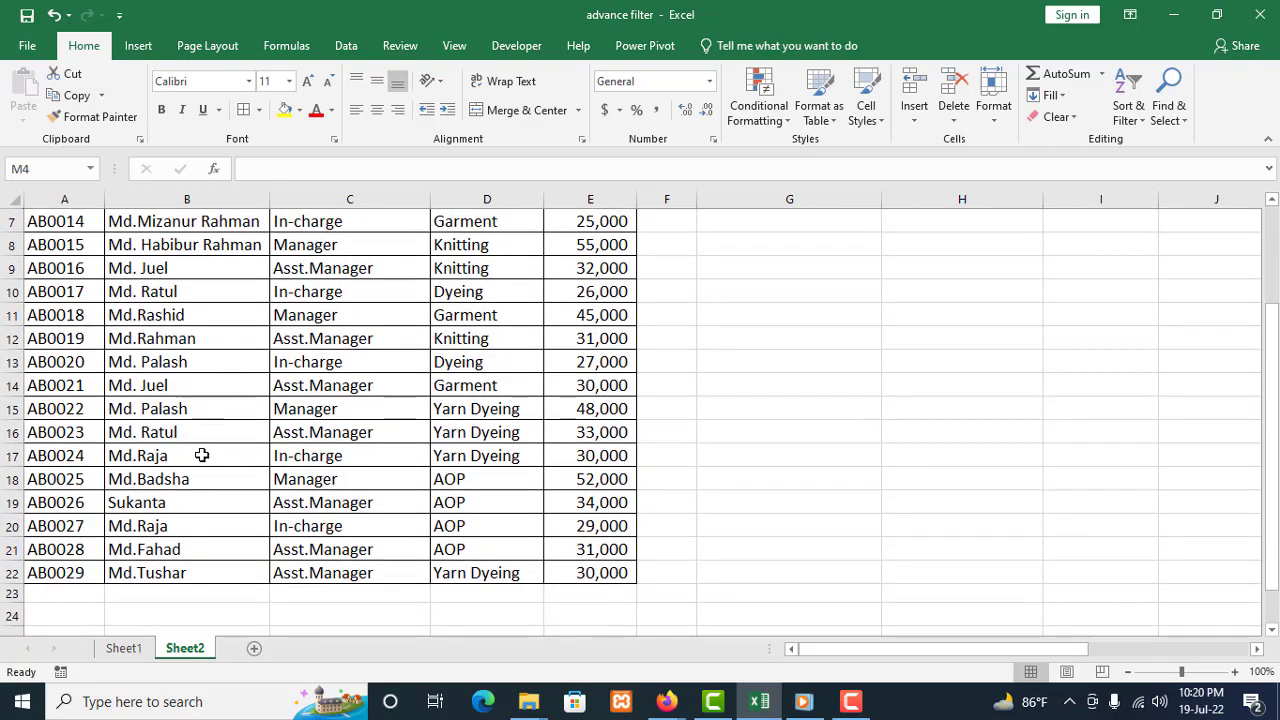
{"action": "scroll", "coordinate": [201, 455], "scroll_direction": "up", "scroll_amount": 1}
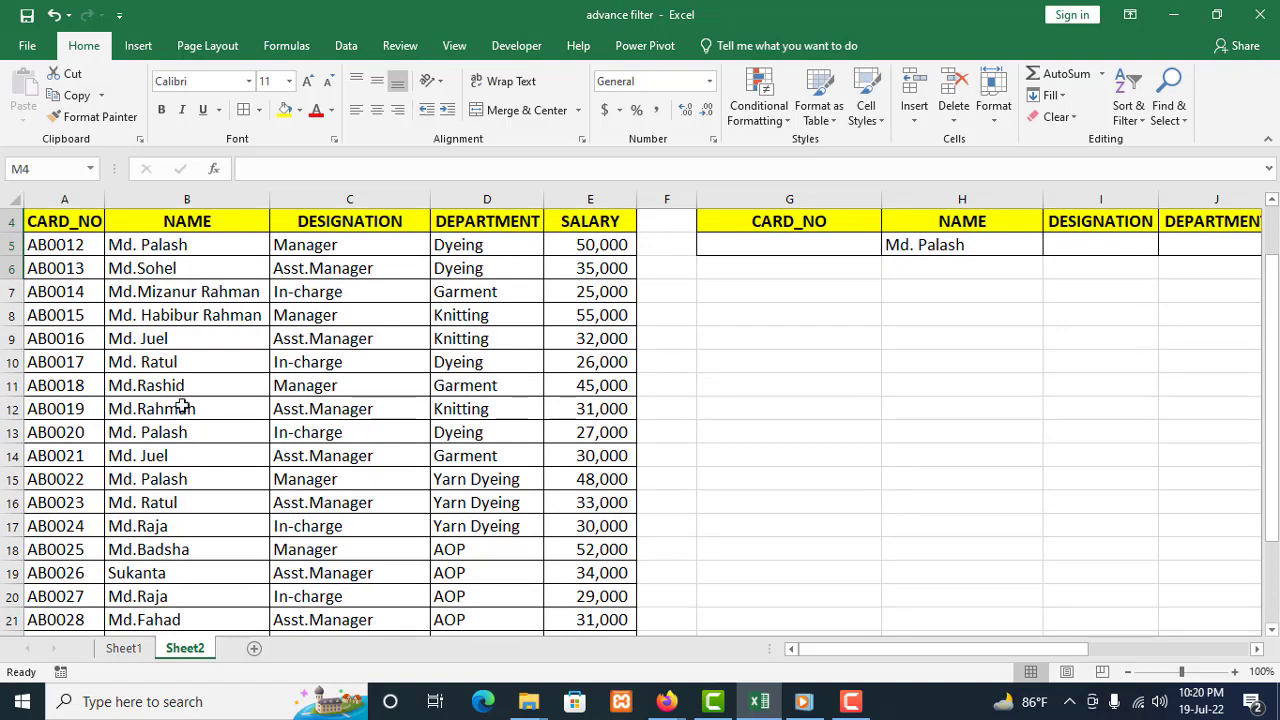
{"action": "right_click", "coordinate": [172, 338]}
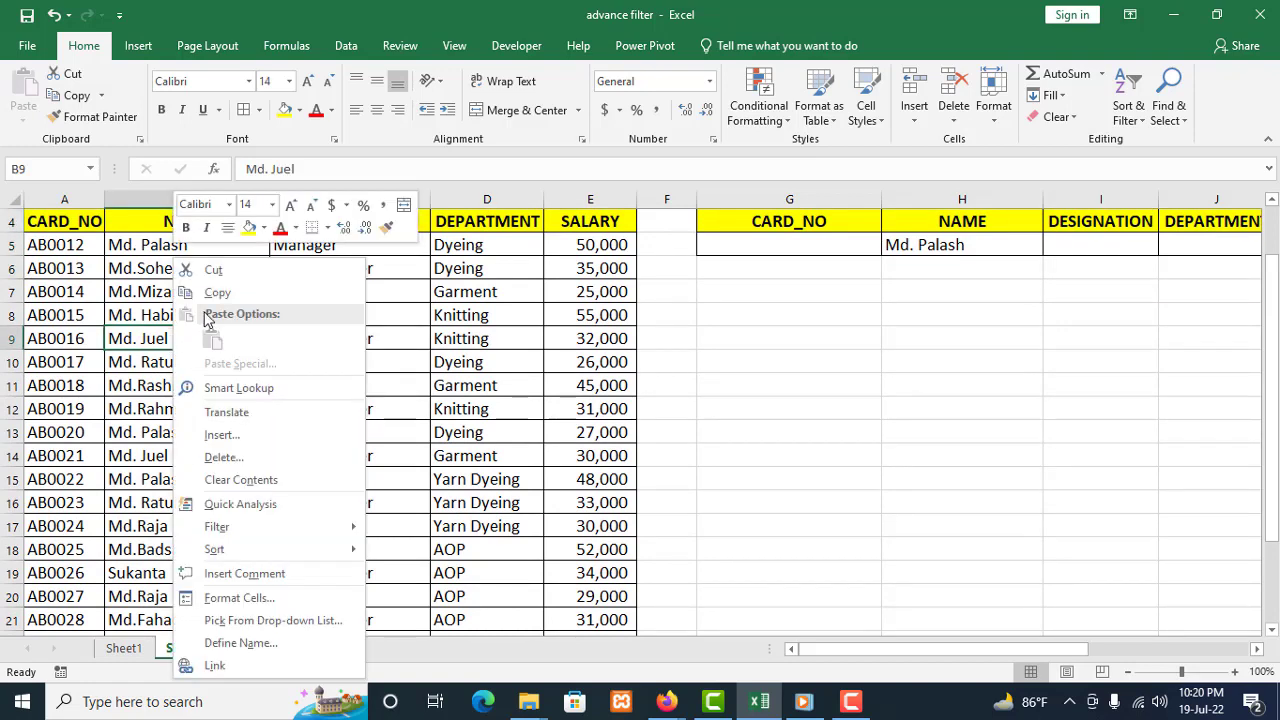
{"action": "left_click", "coordinate": [215, 292]}
{"action": "right_click", "coordinate": [941, 268]}
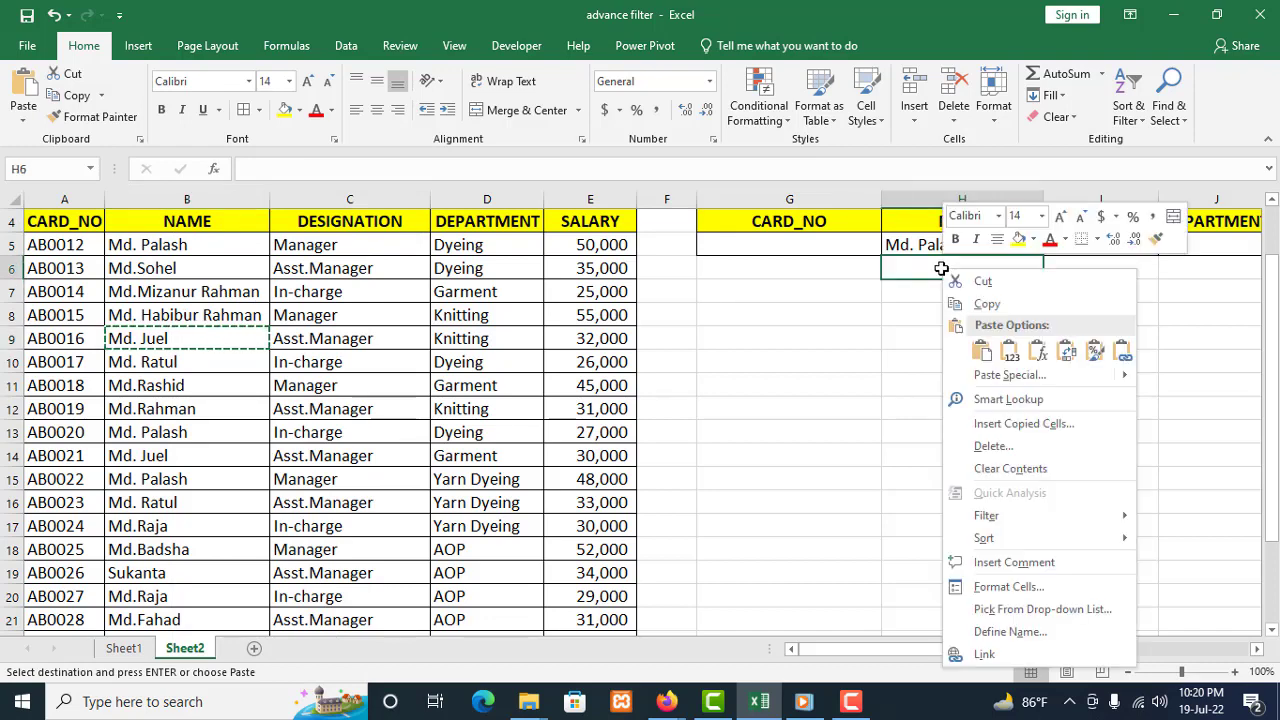
{"action": "left_click", "coordinate": [981, 350]}
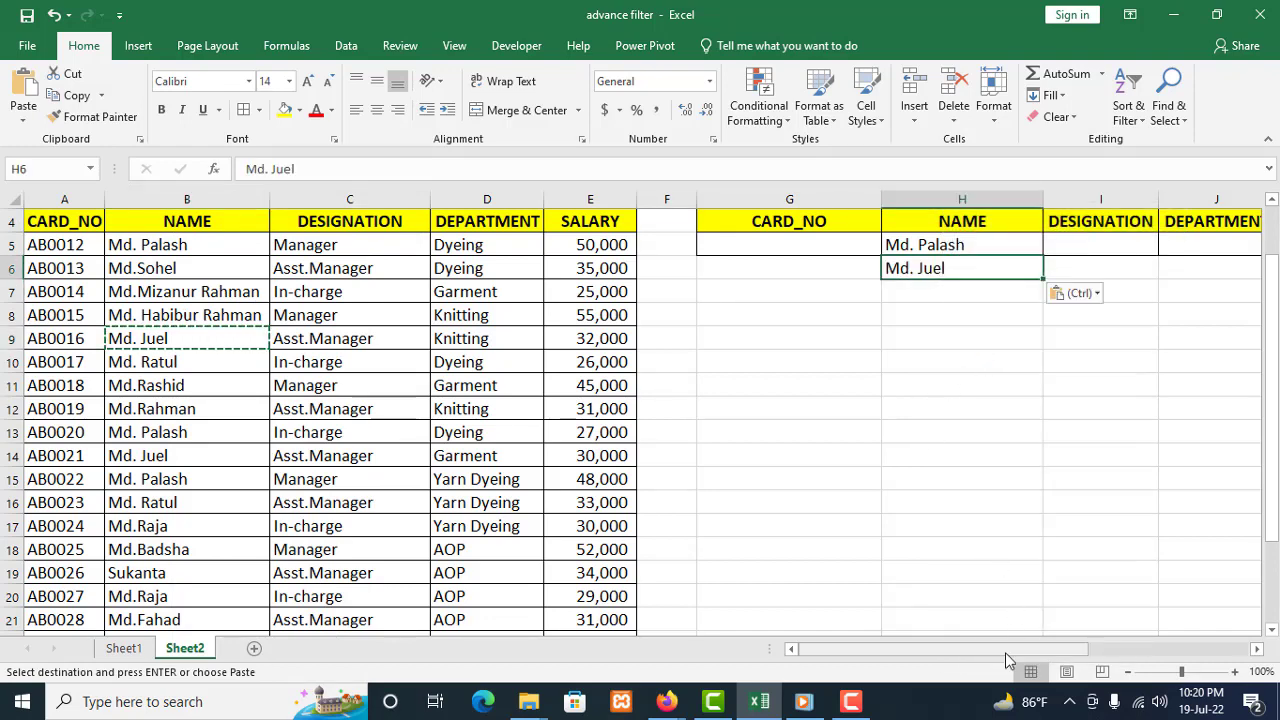
- Apply borders to all cells of the criteria rows G5:K6
{"action": "left_click_drag", "start_coordinate": [1005, 652], "coordinate": [1112, 648]}
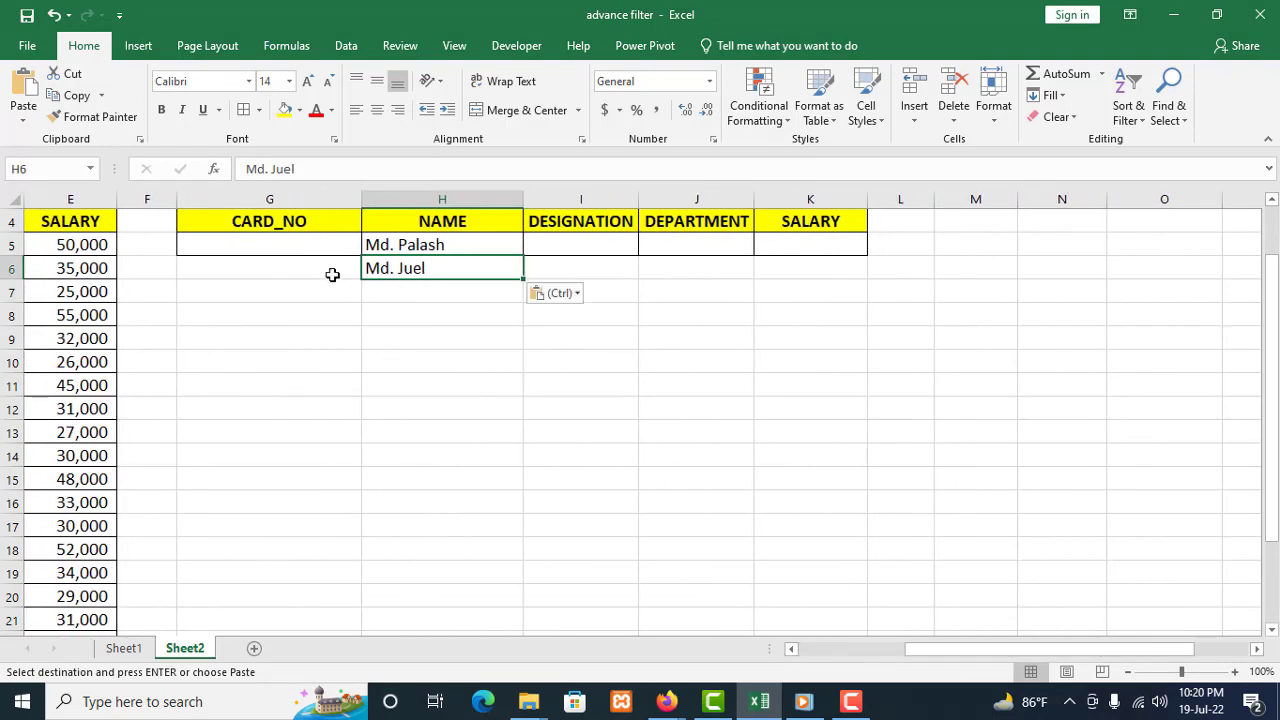
{"action": "left_click_drag", "start_coordinate": [314, 251], "coordinate": [806, 274]}
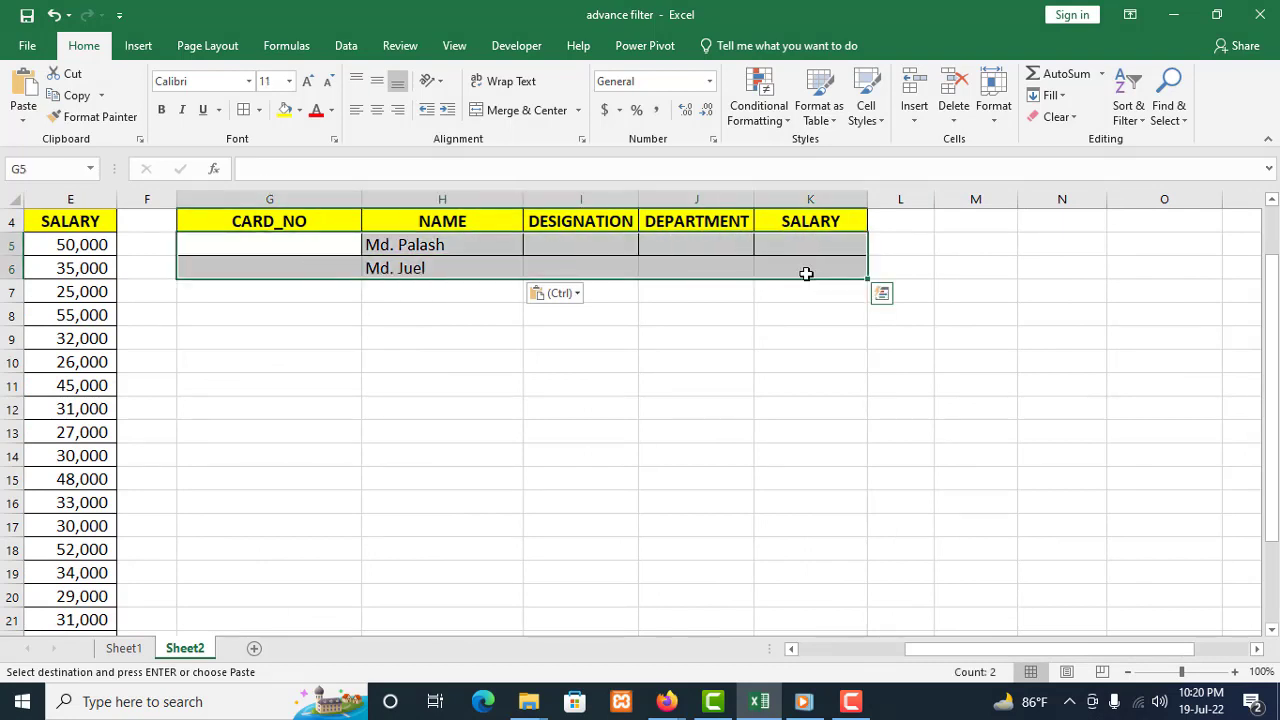
{"action": "left_click", "coordinate": [243, 111]}
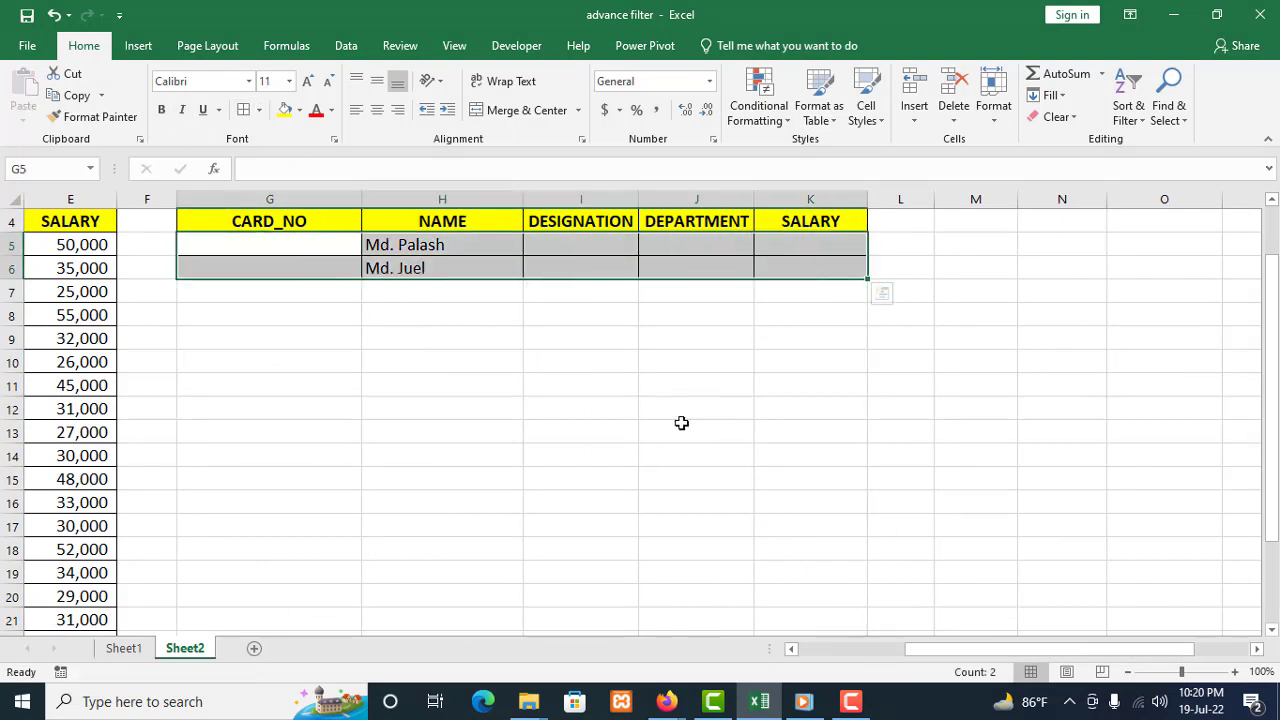
{"action": "left_click", "coordinate": [563, 458]}
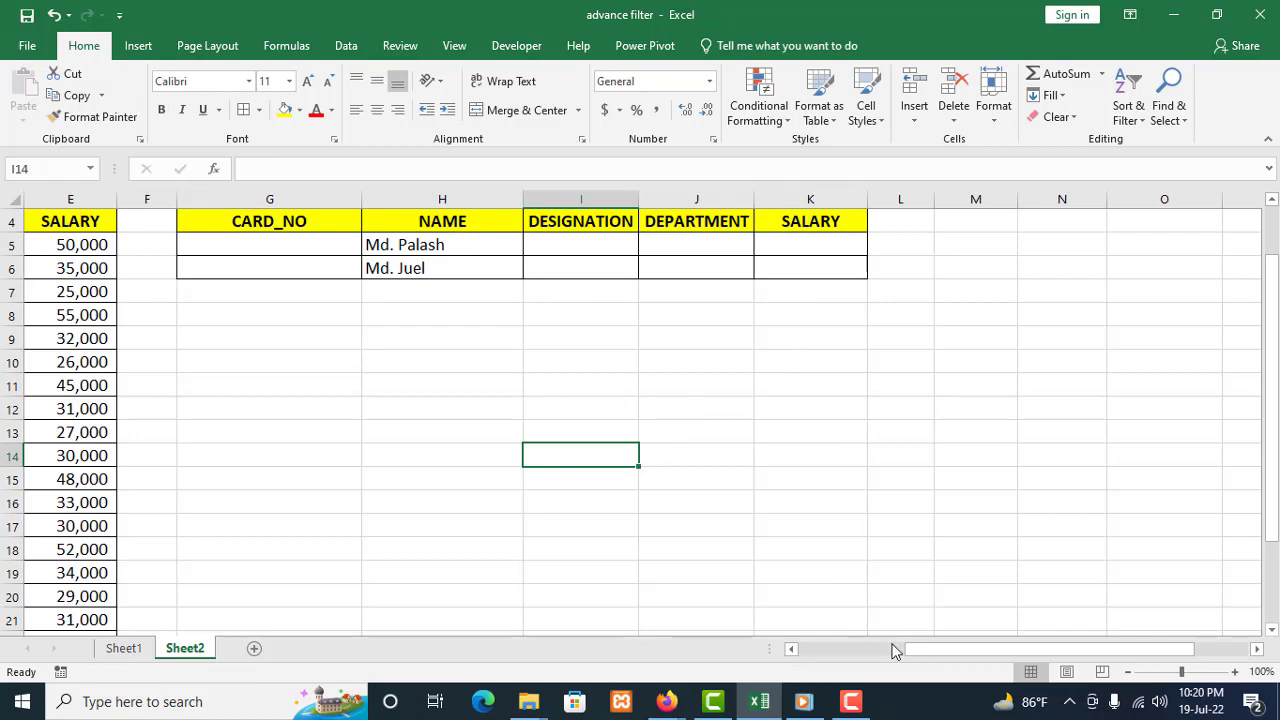
- Start an Advanced Filter on list range A4:E22 with the results copied to another location
{"action": "left_click_drag", "start_coordinate": [935, 648], "coordinate": [884, 656]}
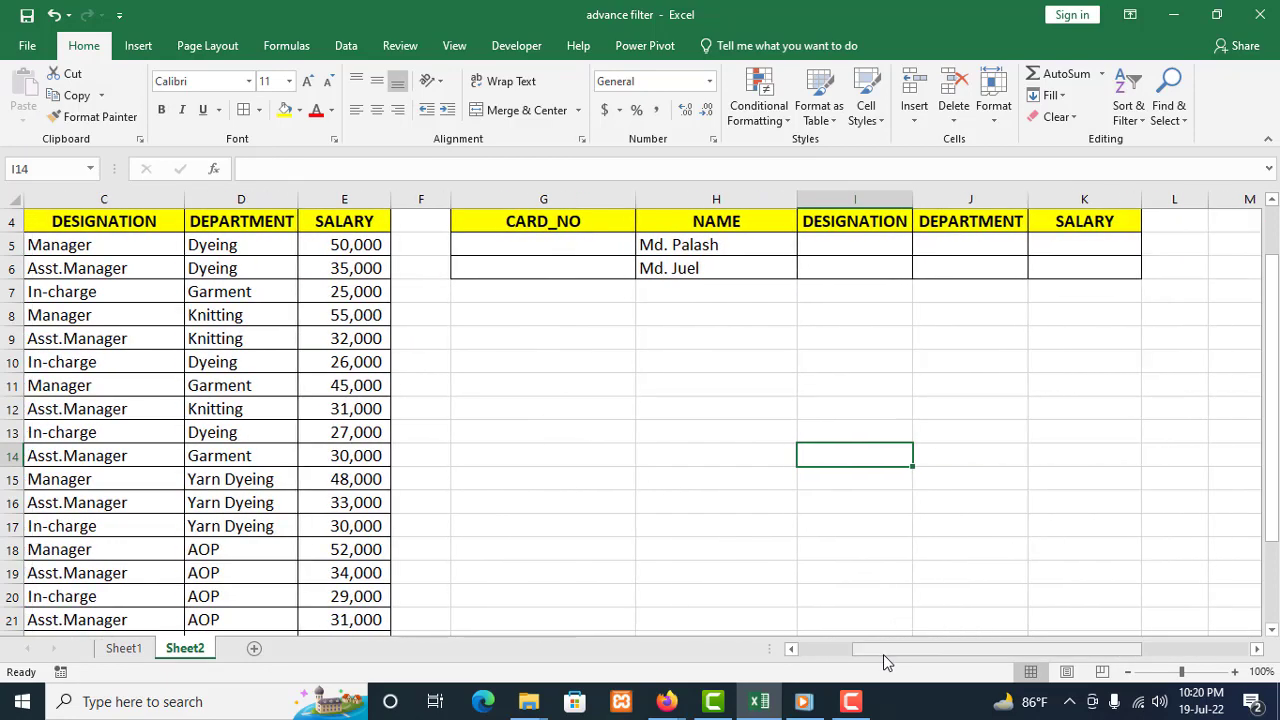
{"action": "left_click", "coordinate": [345, 46]}
{"action": "left_click", "coordinate": [645, 118]}
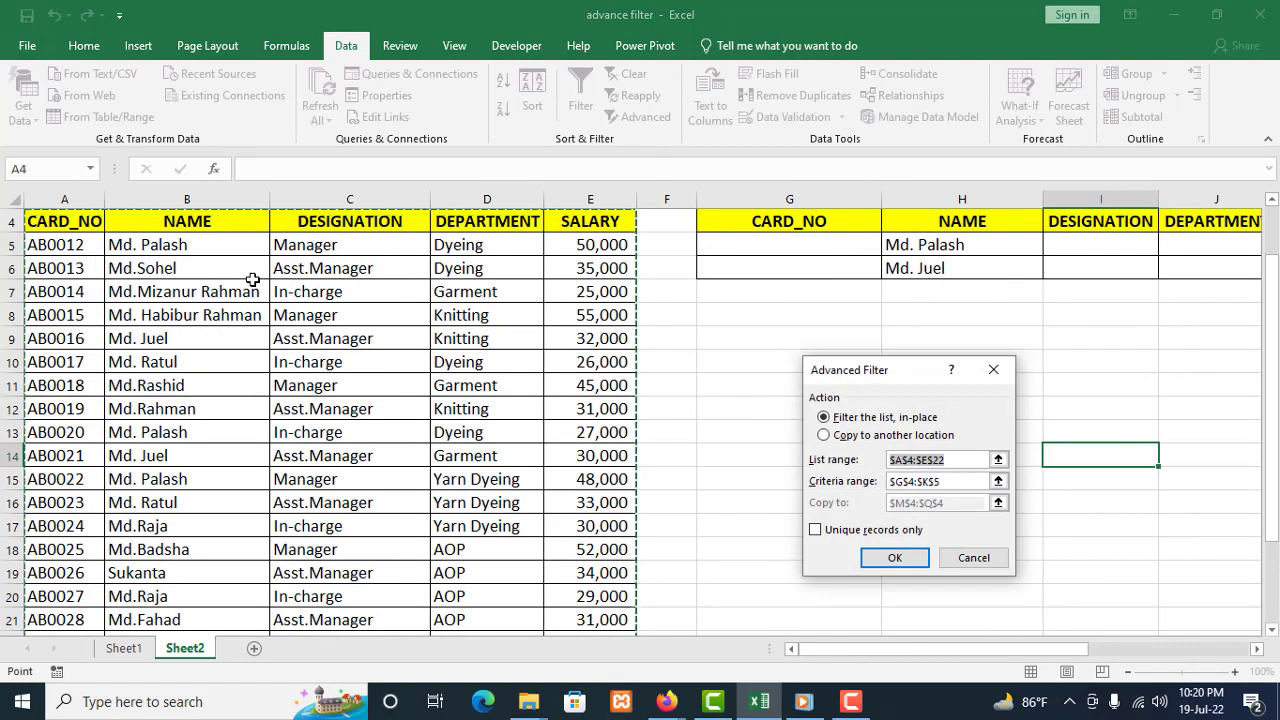
{"action": "scroll", "coordinate": [420, 364], "scroll_direction": "down", "scroll_amount": 1}
{"action": "scroll", "coordinate": [400, 356], "scroll_direction": "up", "scroll_amount": 1}
{"action": "left_click", "coordinate": [858, 435]}
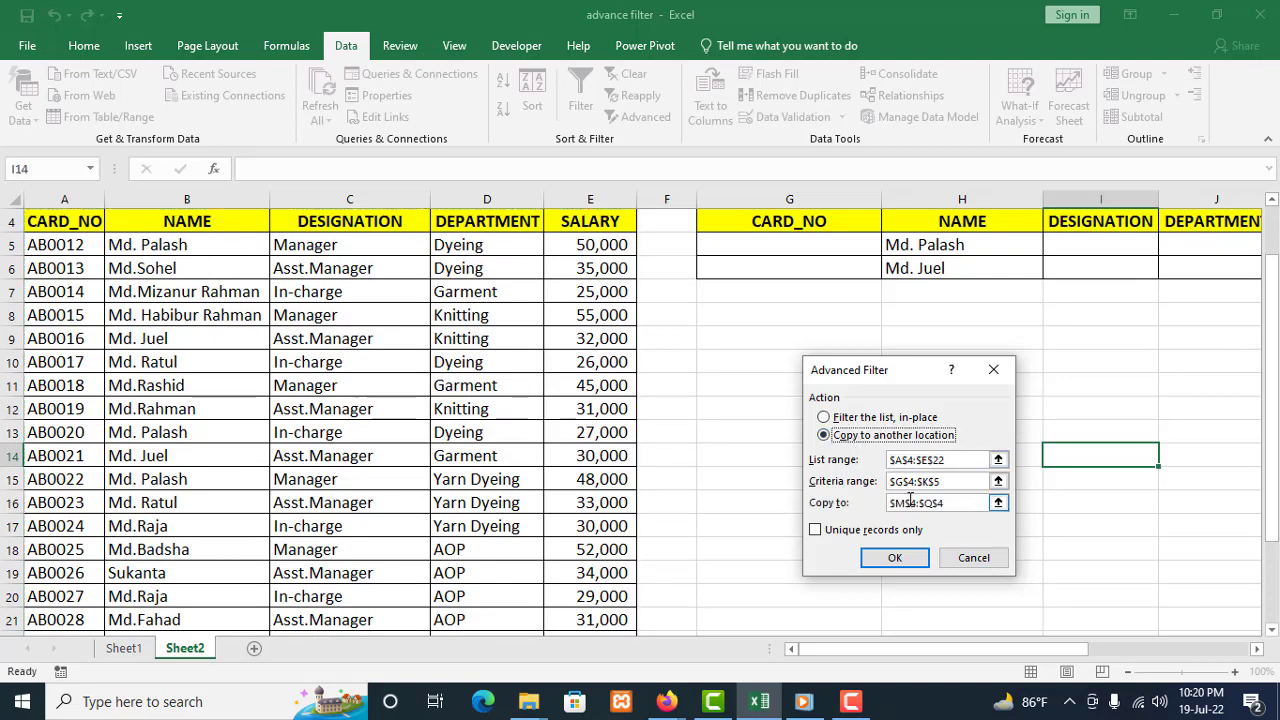
{"action": "left_click", "coordinate": [952, 462]}
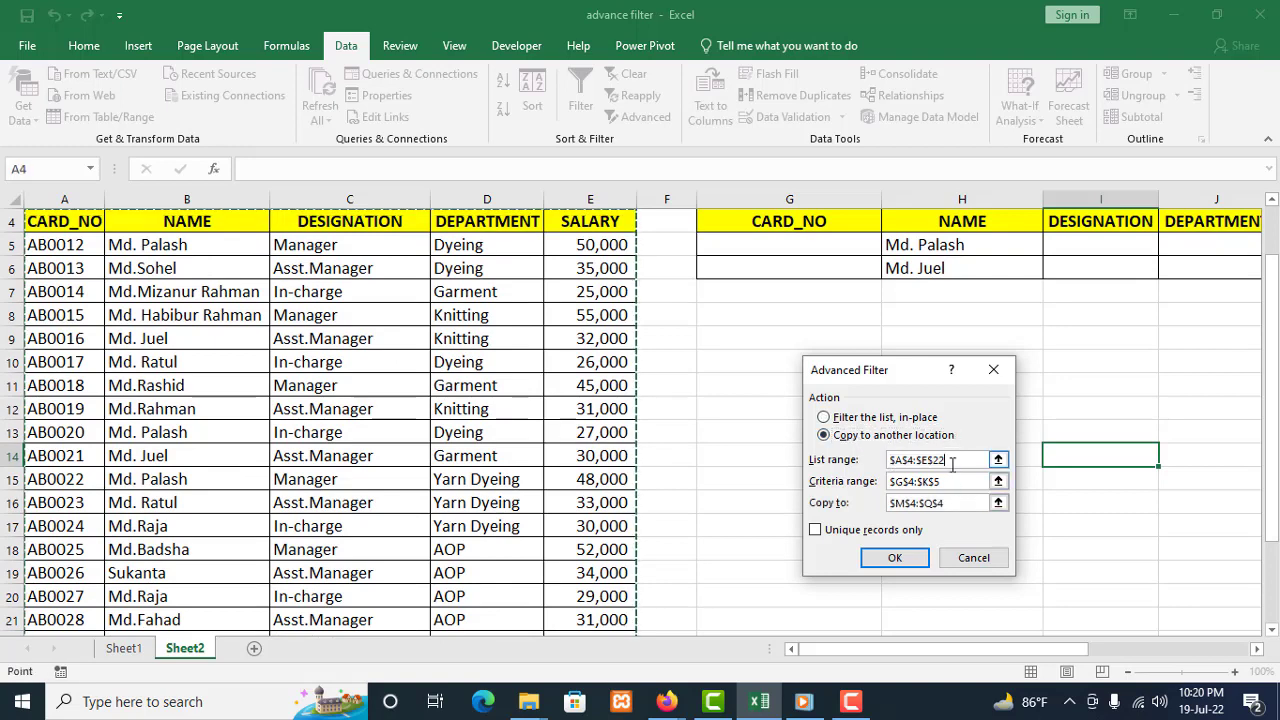
- Clear the old criteria and copy destination entries and select G4:K6 as the criteria range
{"action": "left_click", "coordinate": [938, 481]}
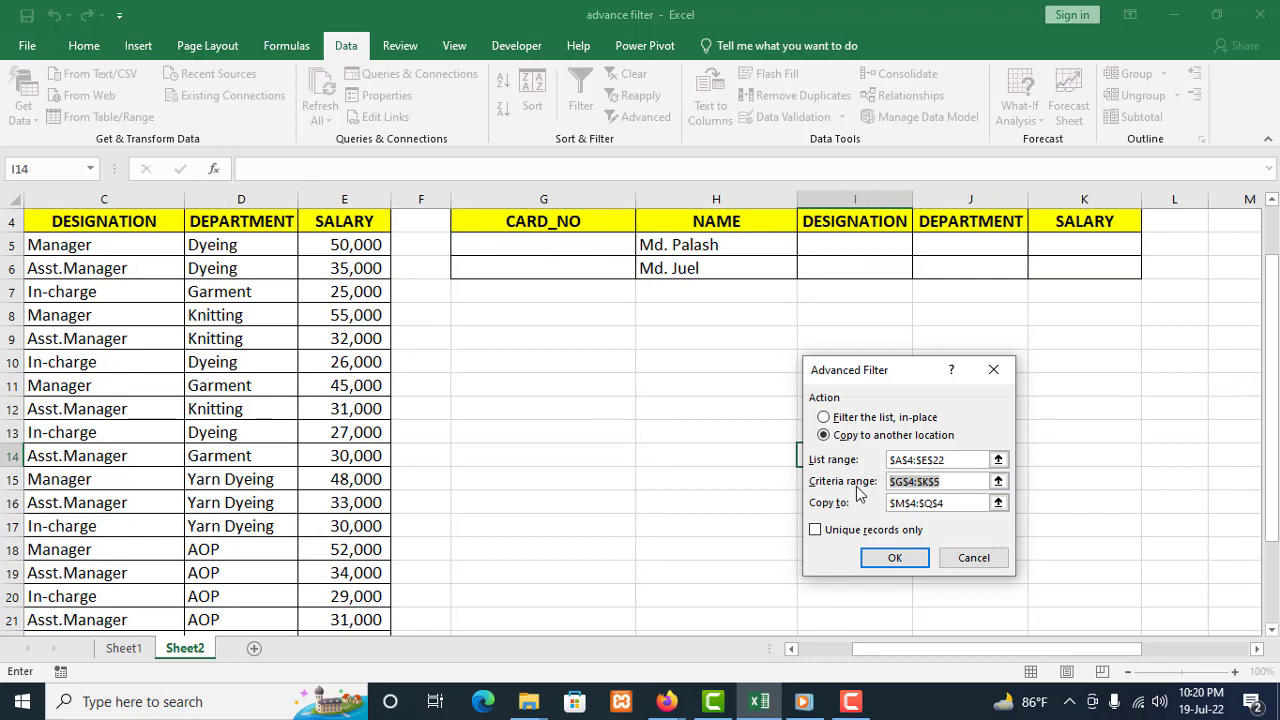
{"action": "key", "text": "BackSpace"}
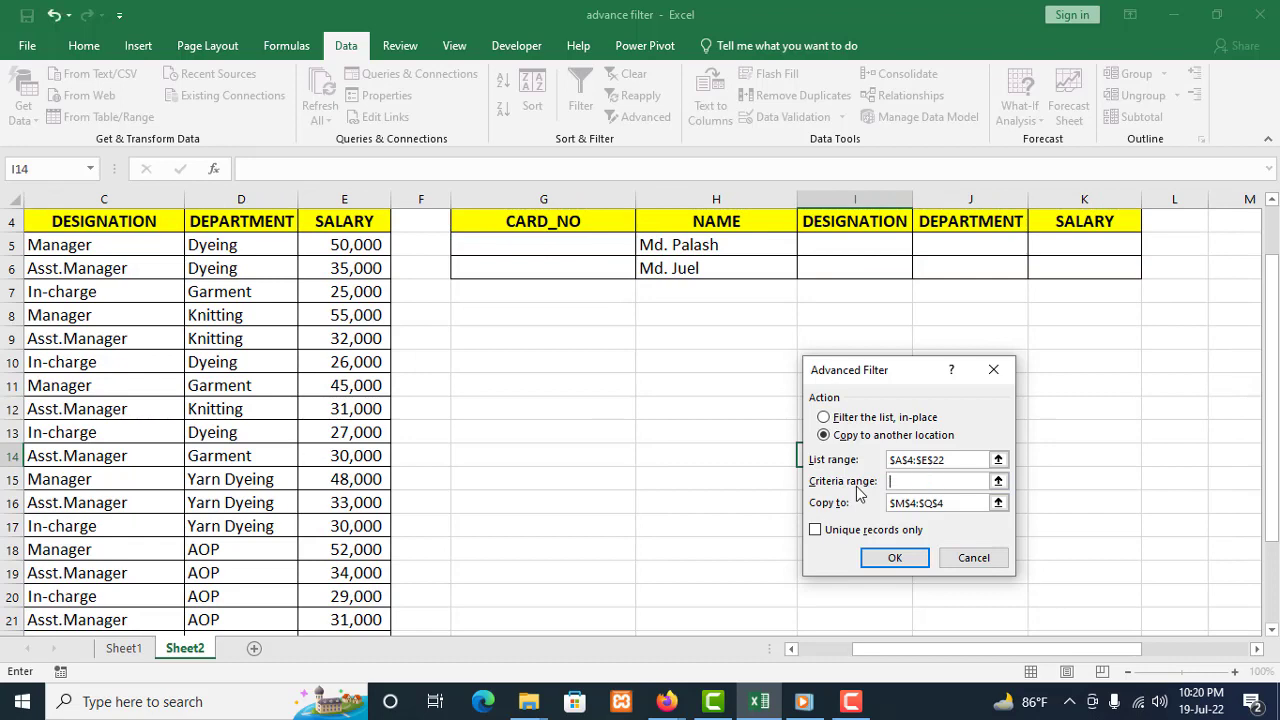
{"action": "left_click", "coordinate": [975, 506]}
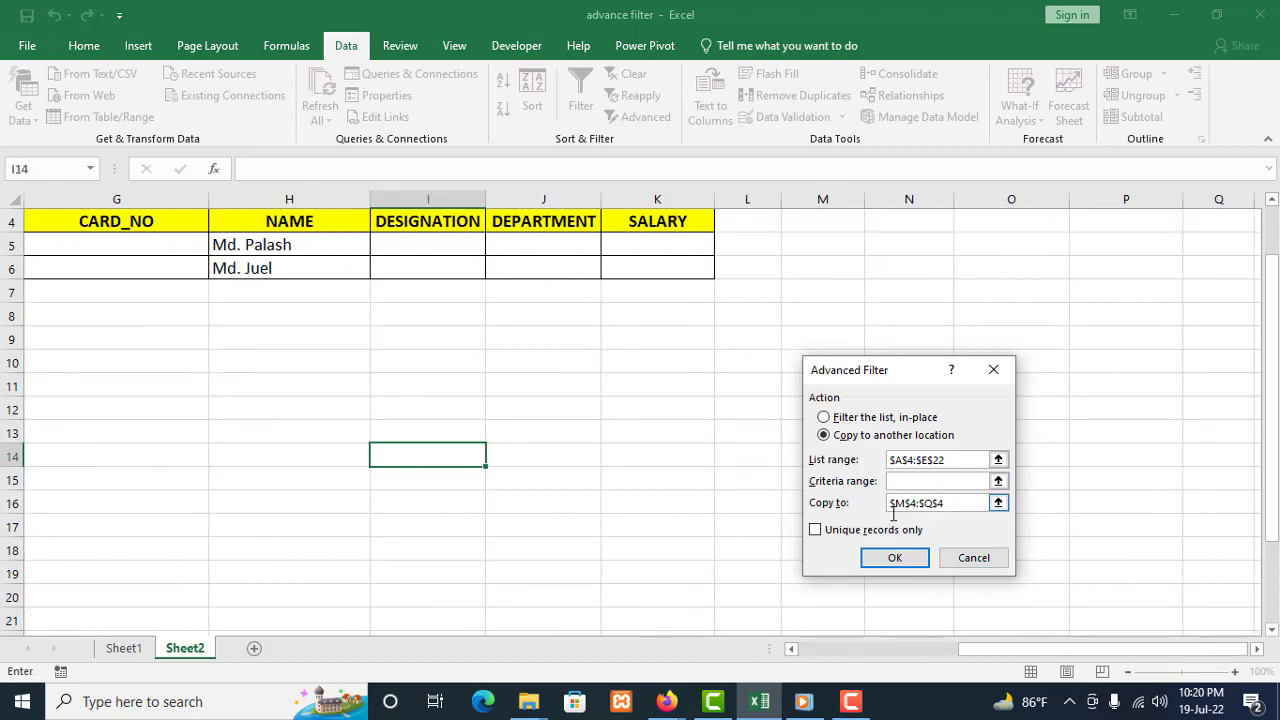
{"action": "double_click", "coordinate": [893, 508]}
{"action": "key", "text": "BackSpace"}
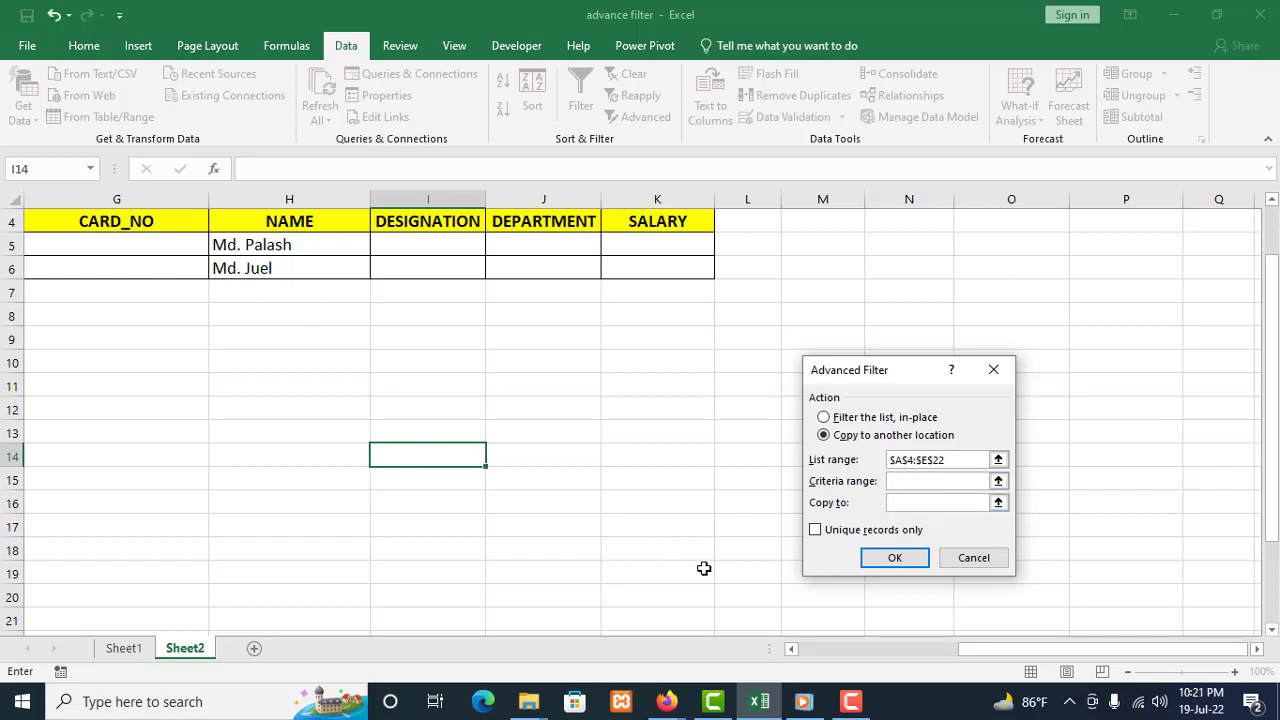
{"action": "left_click", "coordinate": [791, 649]}
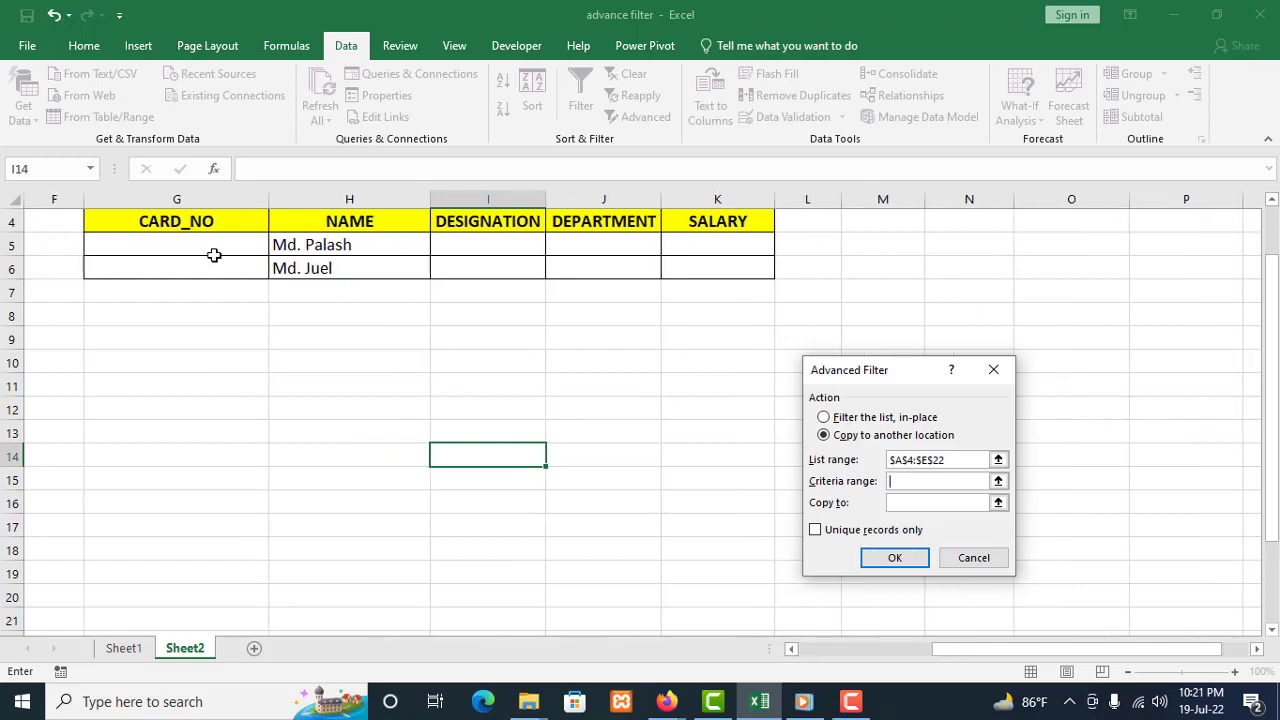
{"action": "left_click_drag", "start_coordinate": [206, 222], "coordinate": [672, 263]}
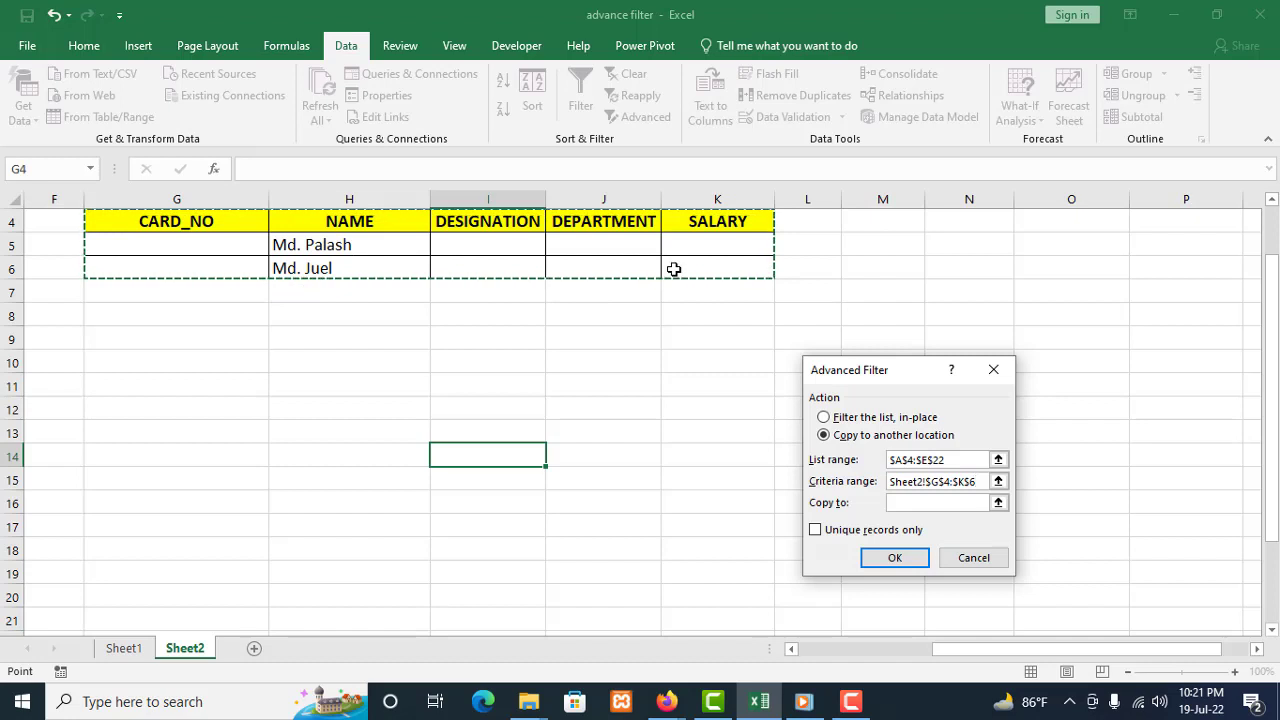
- Set the copy destination to M4 and run the Advanced Filter with the two name criteria
{"action": "left_click", "coordinate": [938, 503]}
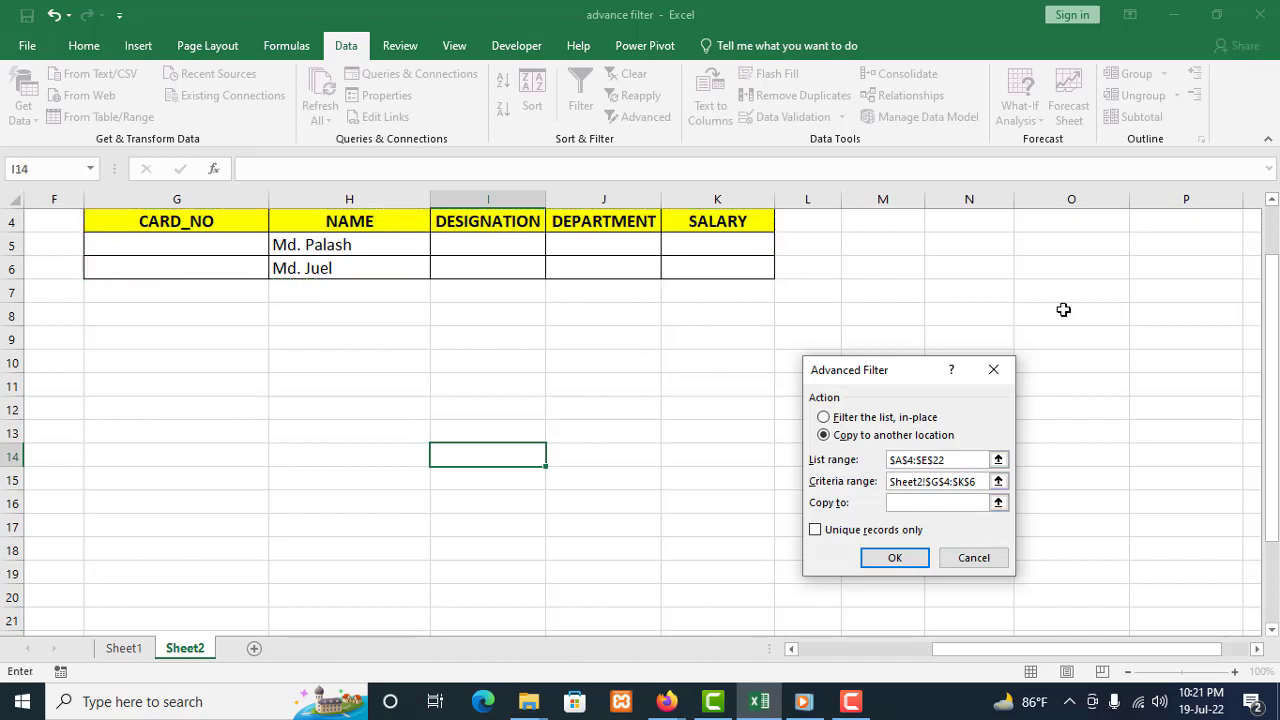
{"action": "scroll", "coordinate": [951, 290], "scroll_direction": "up", "scroll_amount": 1}
{"action": "left_click", "coordinate": [889, 277]}
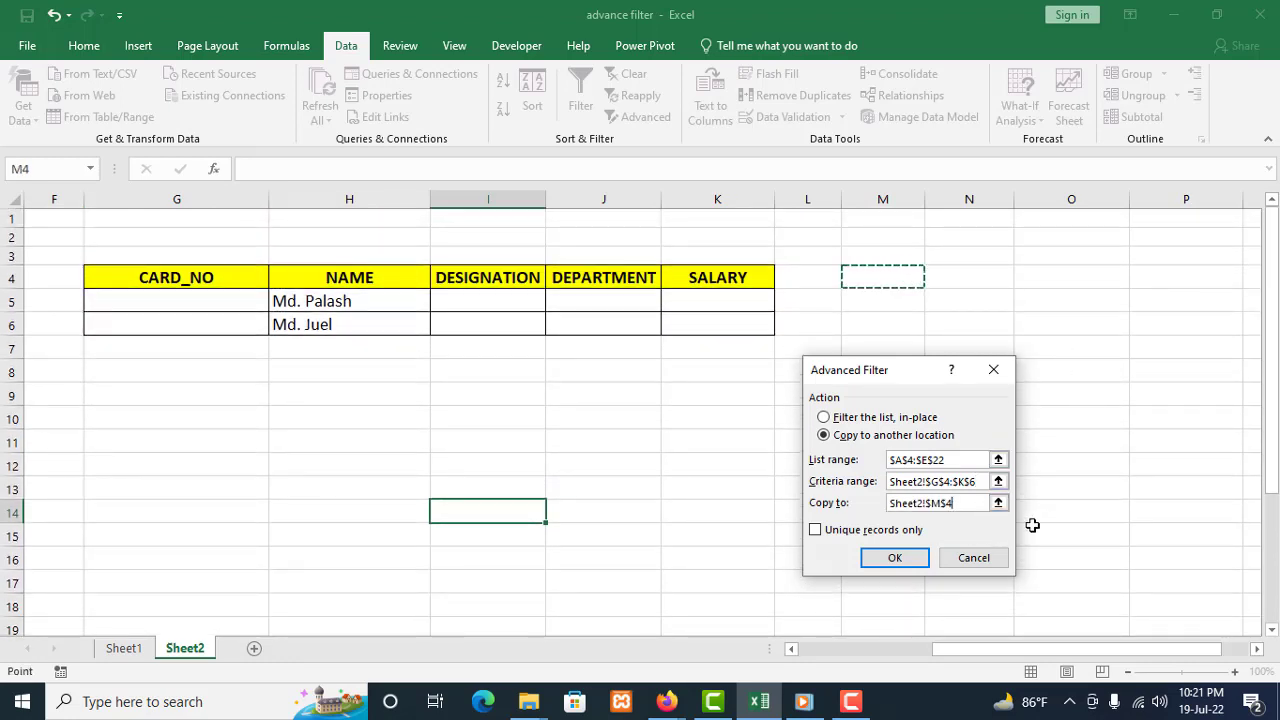
{"action": "left_click", "coordinate": [901, 558]}
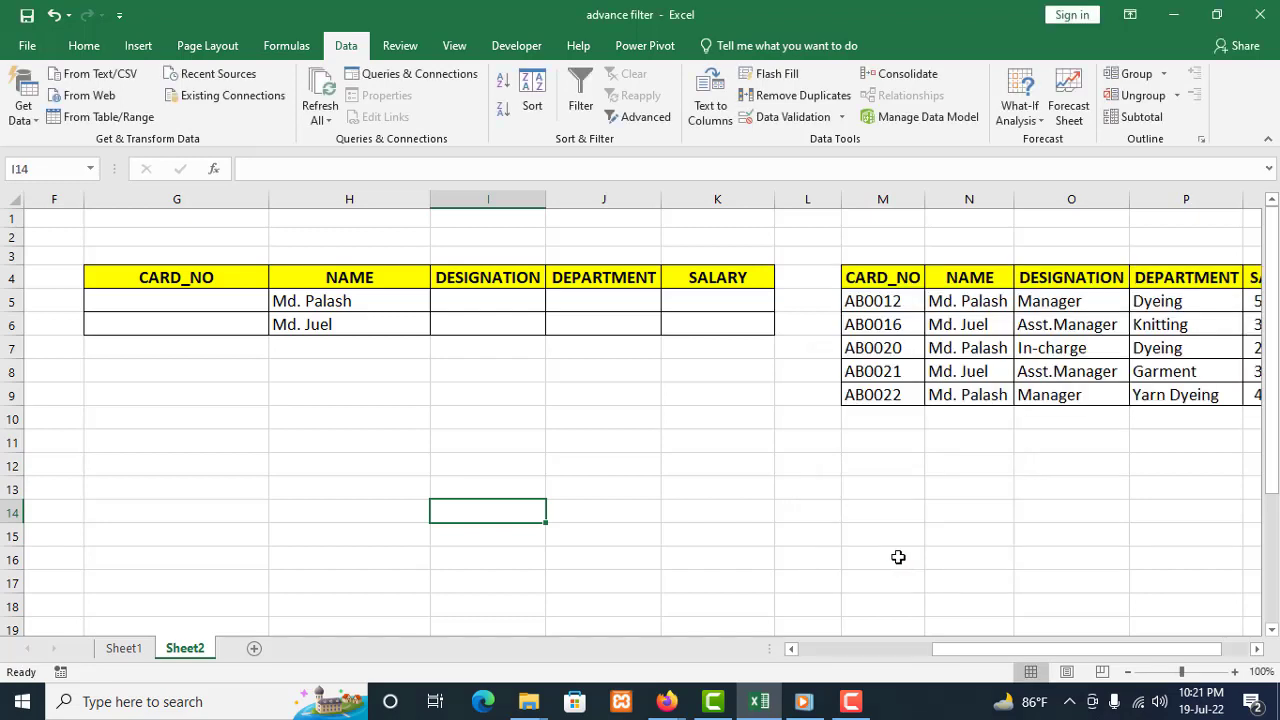
{"action": "left_click_drag", "start_coordinate": [1136, 648], "coordinate": [1164, 648]}
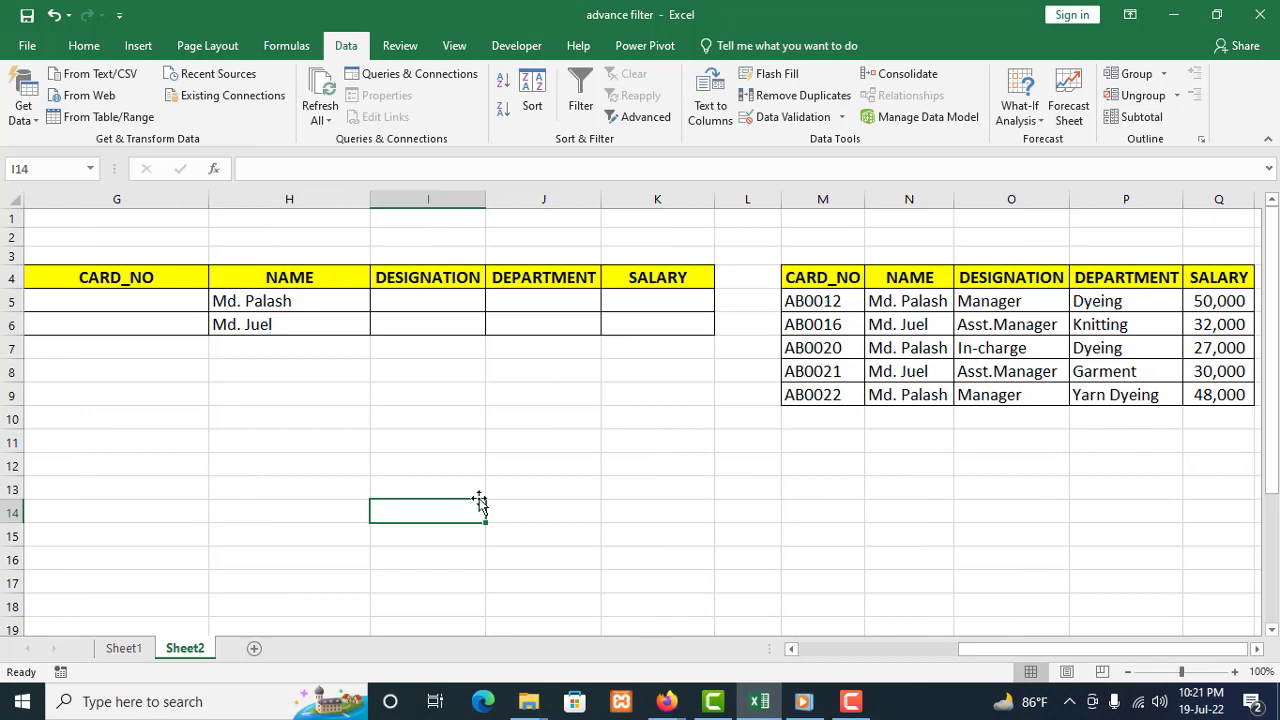
{"action": "left_click_drag", "start_coordinate": [1003, 648], "coordinate": [829, 676]}
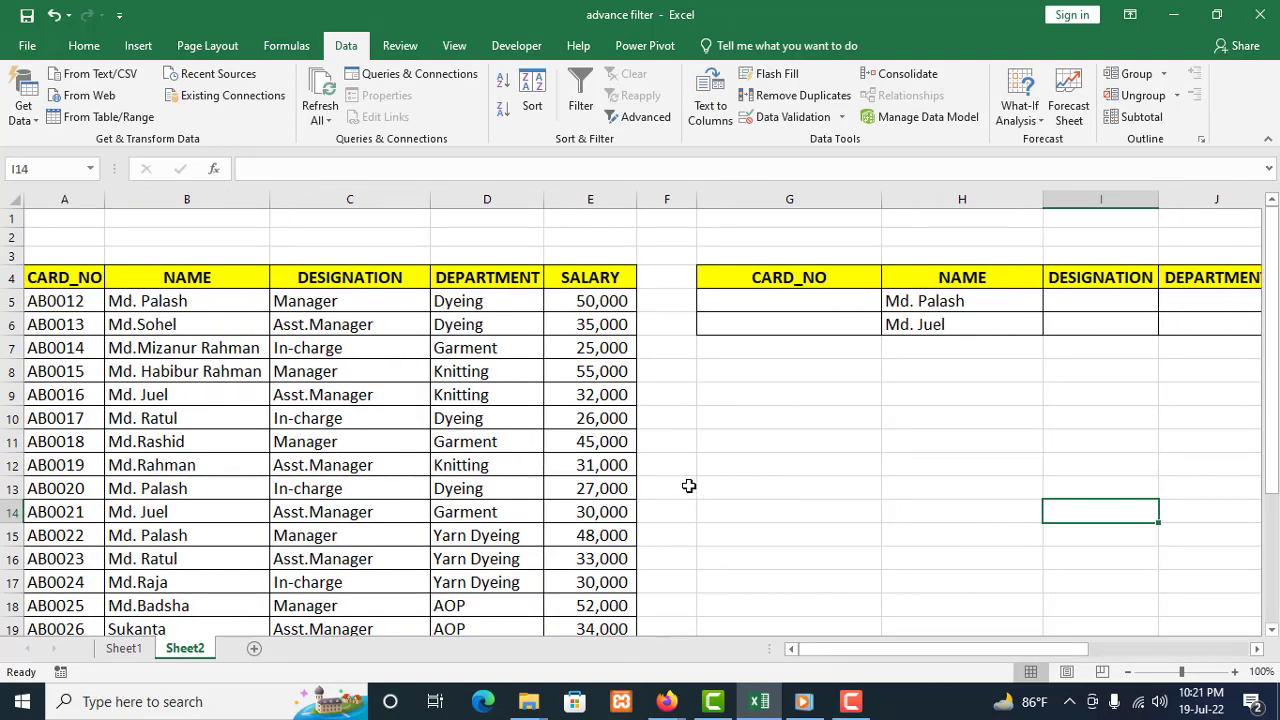
{"action": "scroll", "coordinate": [684, 486], "scroll_direction": "down", "scroll_amount": 3}
{"action": "scroll", "coordinate": [684, 486], "scroll_direction": "up", "scroll_amount": 3}
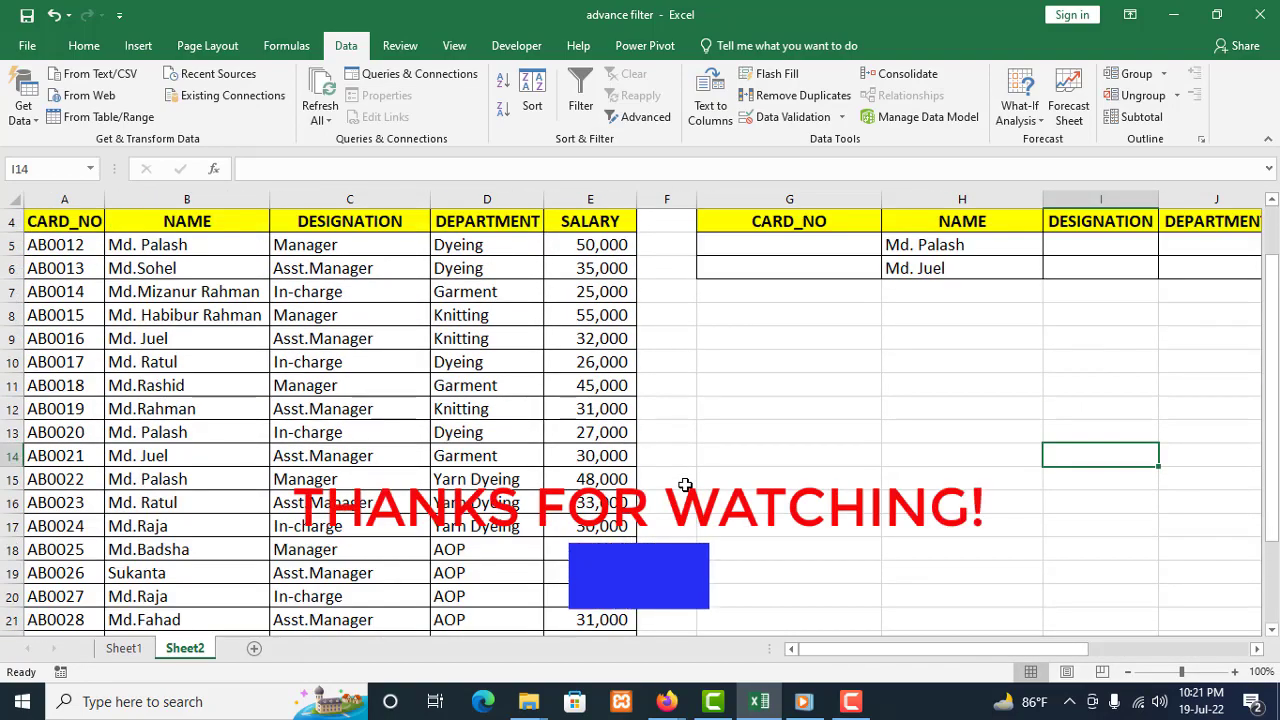
{"action": "scroll", "coordinate": [689, 484], "scroll_direction": "down", "scroll_amount": 4}
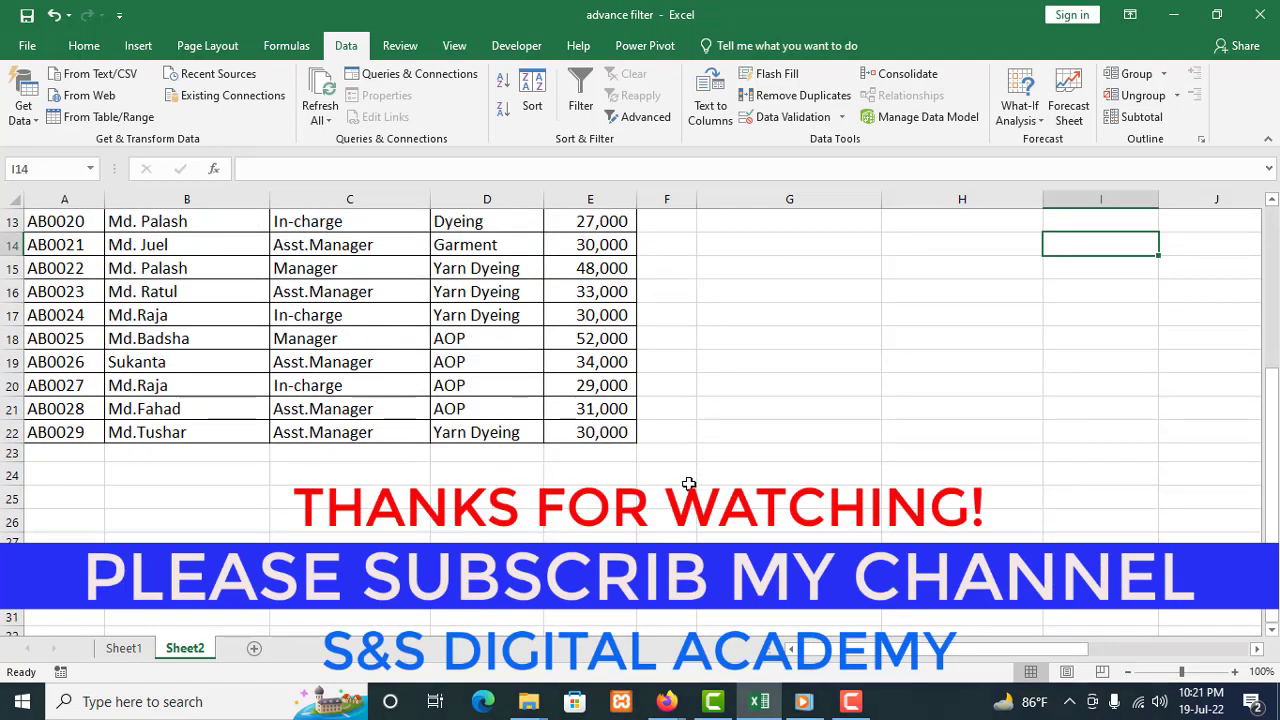
{"action": "scroll", "coordinate": [689, 484], "scroll_direction": "up", "scroll_amount": 3}
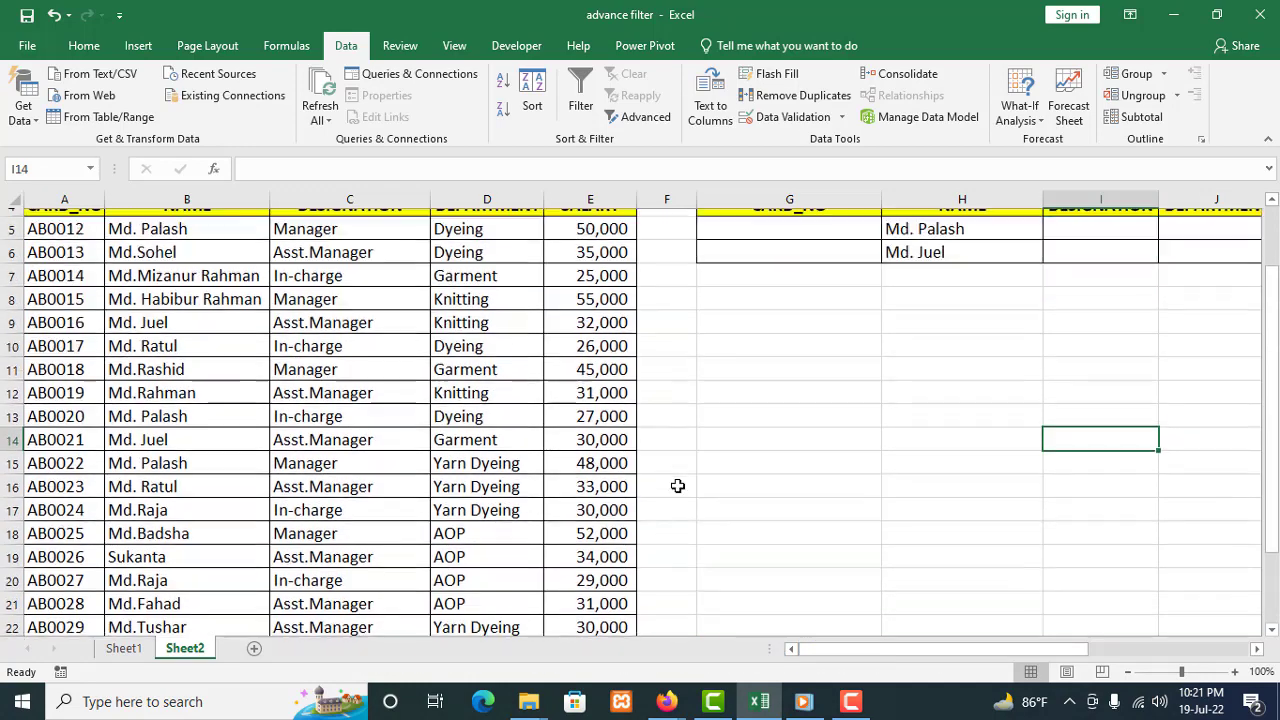
{"action": "scroll", "coordinate": [678, 485], "scroll_direction": "up", "scroll_amount": 1}
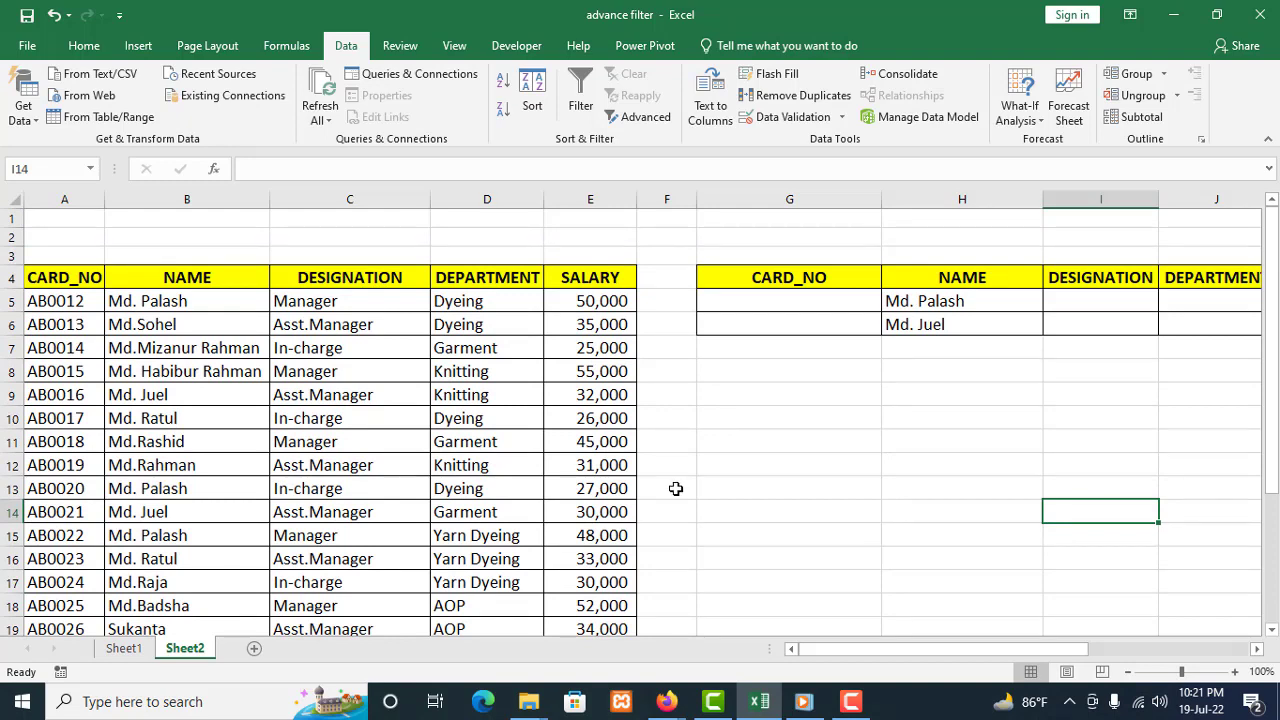
{"action": "scroll", "coordinate": [845, 473], "scroll_direction": "down", "scroll_amount": 2}
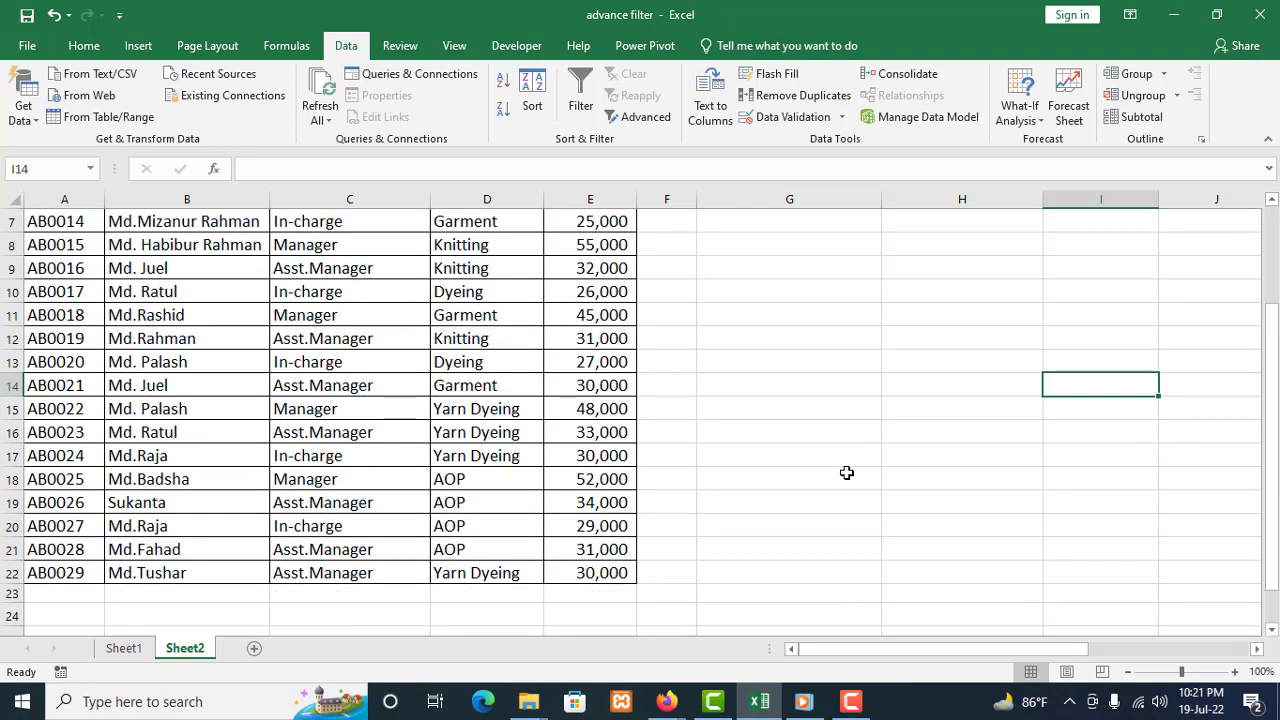